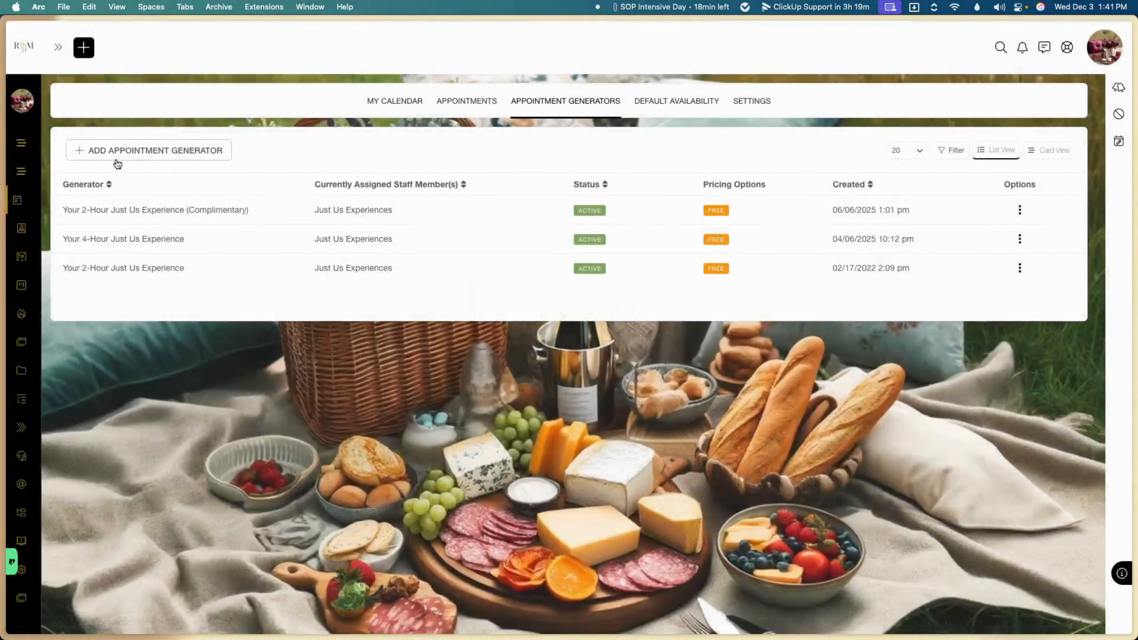
Step: Return to the Test Call generator form and switch it from free back to paid (Stripe, USD)
{"action": "mouse_move", "coordinate": [33, 215]}
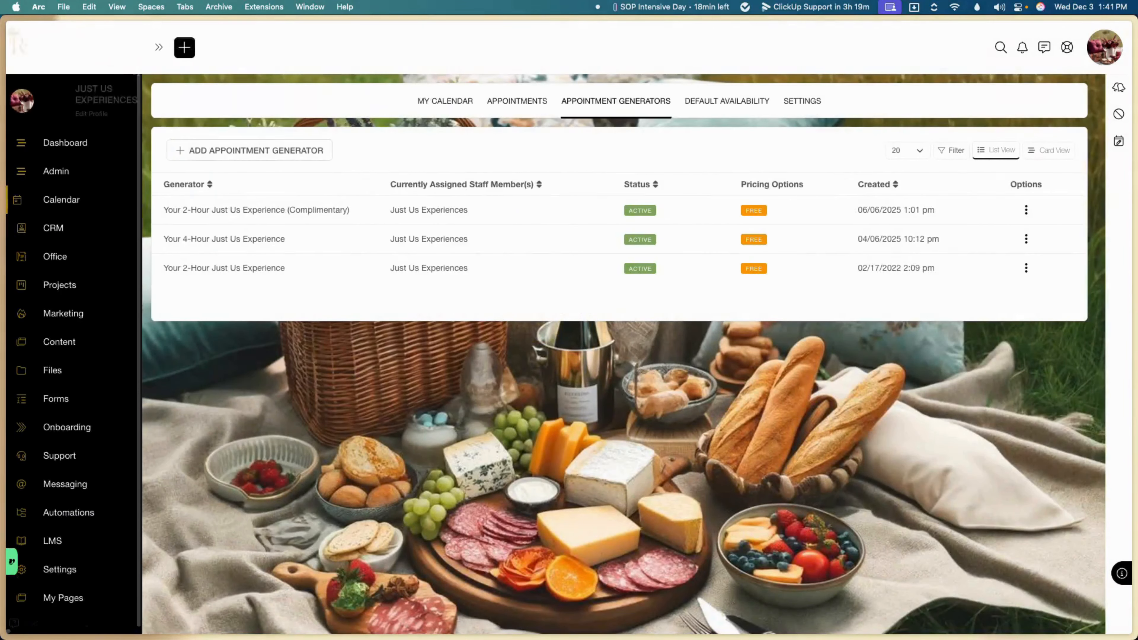
{"action": "mouse_move", "coordinate": [3, 449]}
{"action": "left_click", "coordinate": [92, 571]}
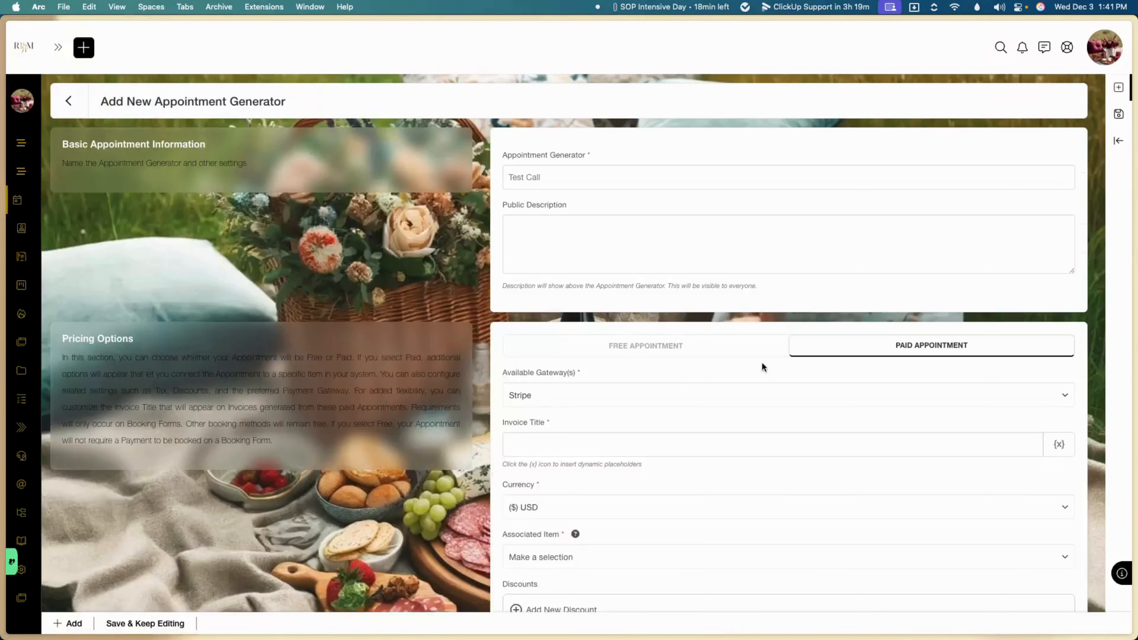
{"action": "left_click", "coordinate": [690, 344]}
{"action": "scroll", "coordinate": [691, 343], "scroll_direction": "down", "scroll_amount": 10}
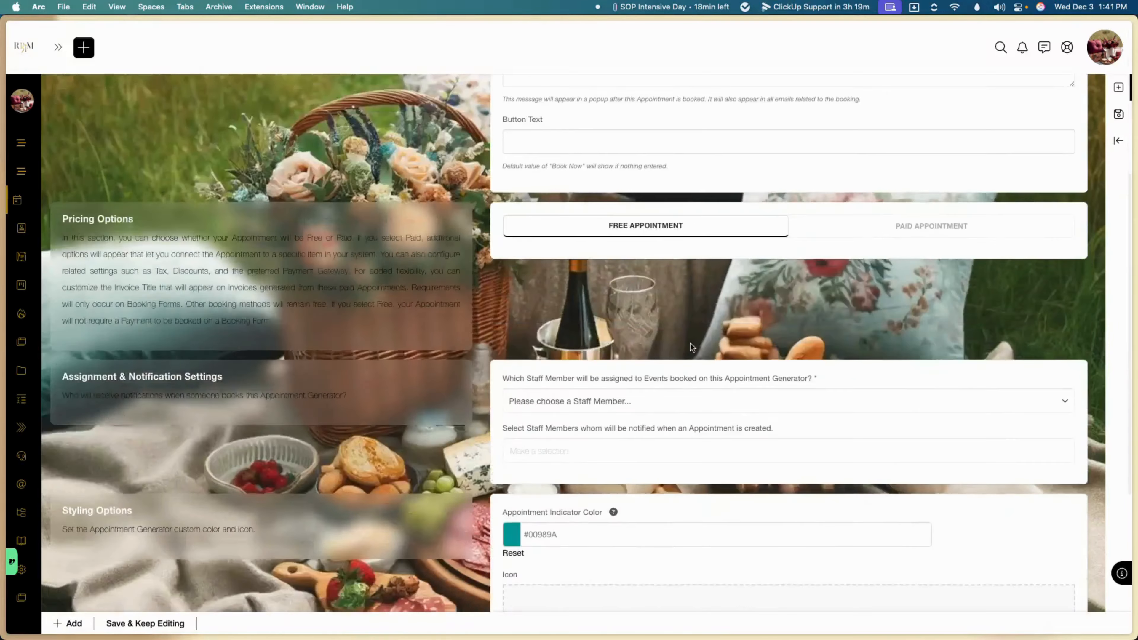
{"action": "scroll", "coordinate": [691, 343], "scroll_direction": "up", "scroll_amount": 10}
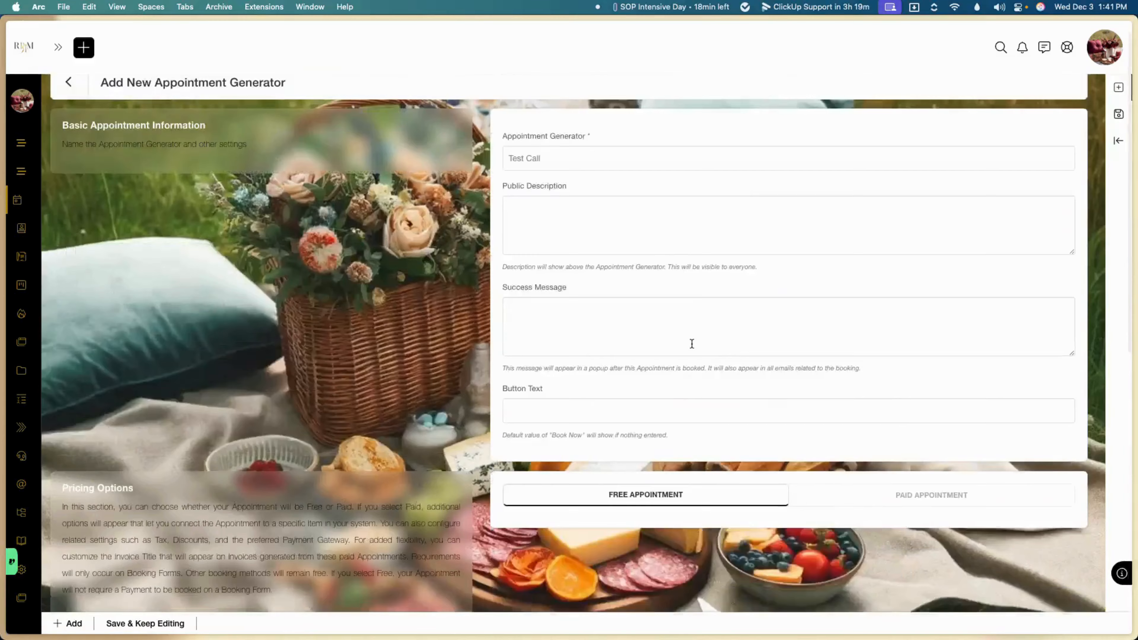
{"action": "left_click", "coordinate": [920, 495]}
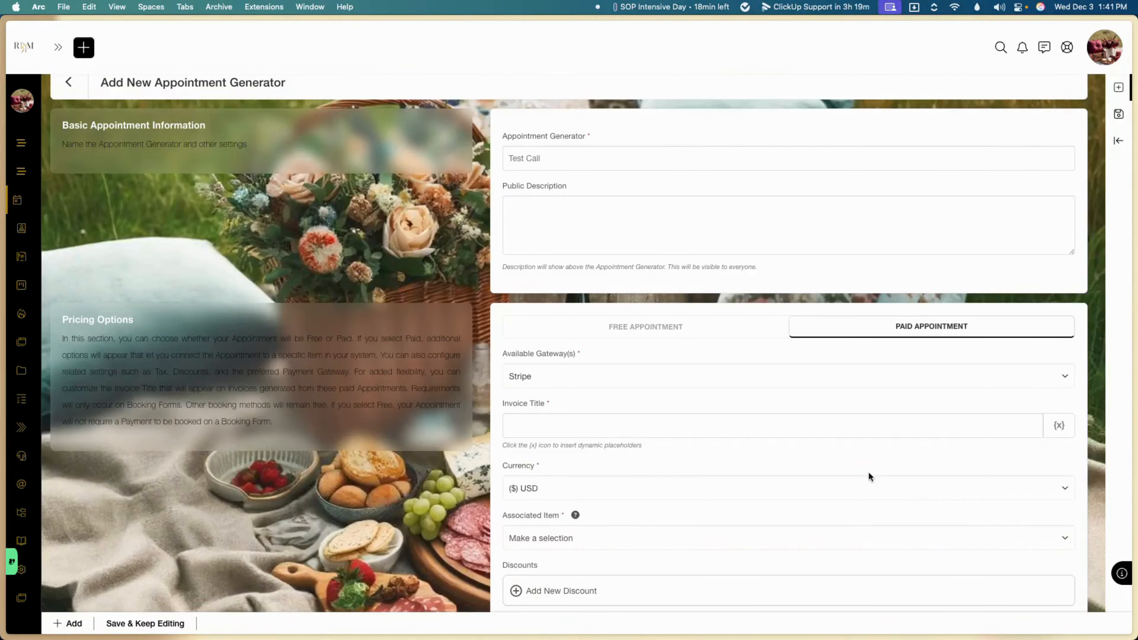
{"action": "scroll", "coordinate": [725, 447], "scroll_direction": "up", "scroll_amount": 1}
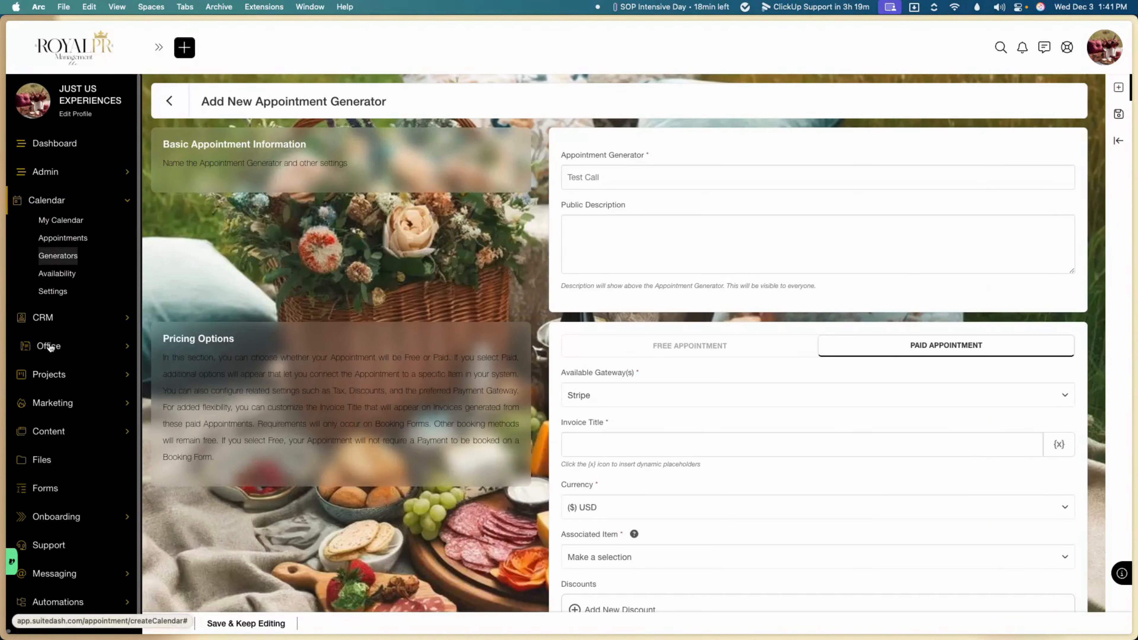
Step: Open the Office Gateways page in a new browser tab
{"action": "left_click", "coordinate": [50, 345]}
{"action": "right_click", "coordinate": [55, 404]}
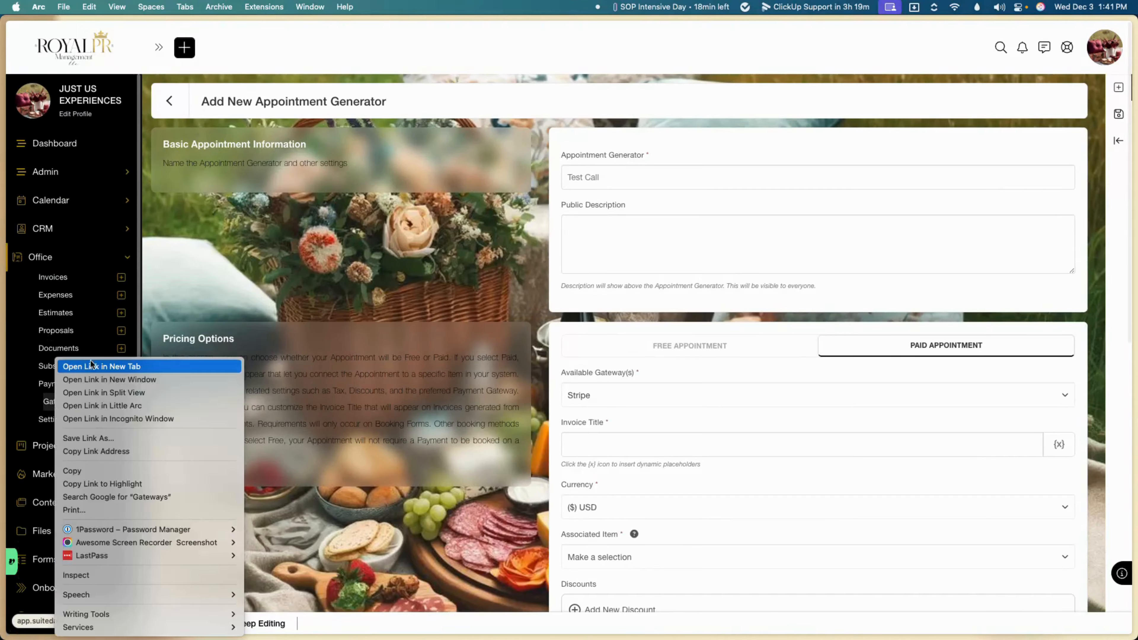
{"action": "left_click", "coordinate": [90, 365]}
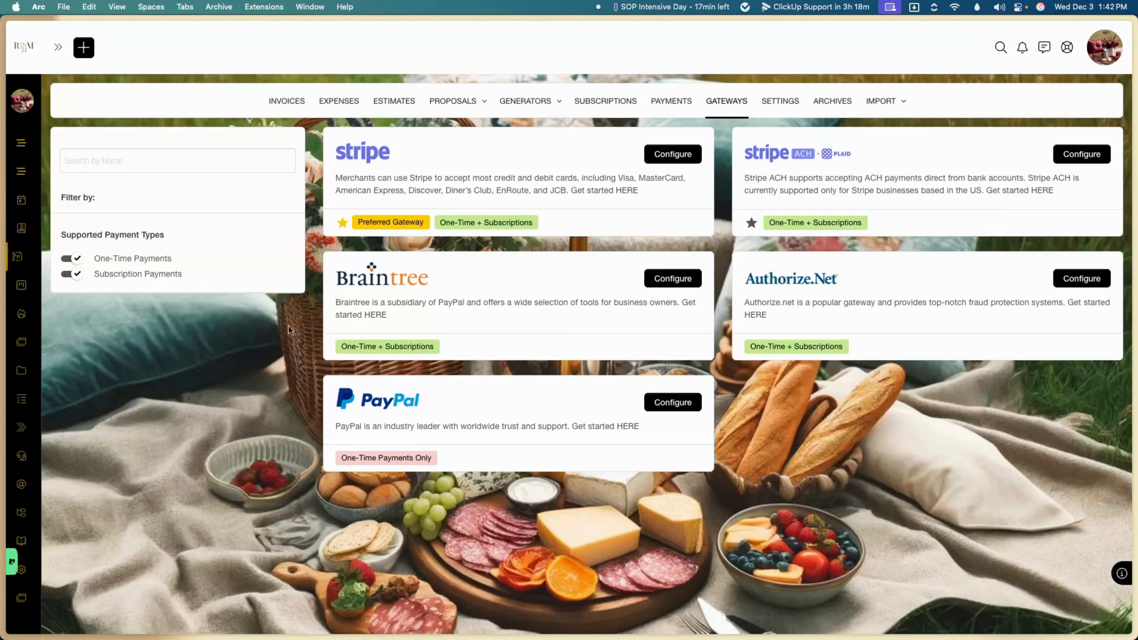
Step: Go to Office Settings and open the billable Items list
{"action": "mouse_move", "coordinate": [27, 350]}
{"action": "left_click", "coordinate": [781, 104]}
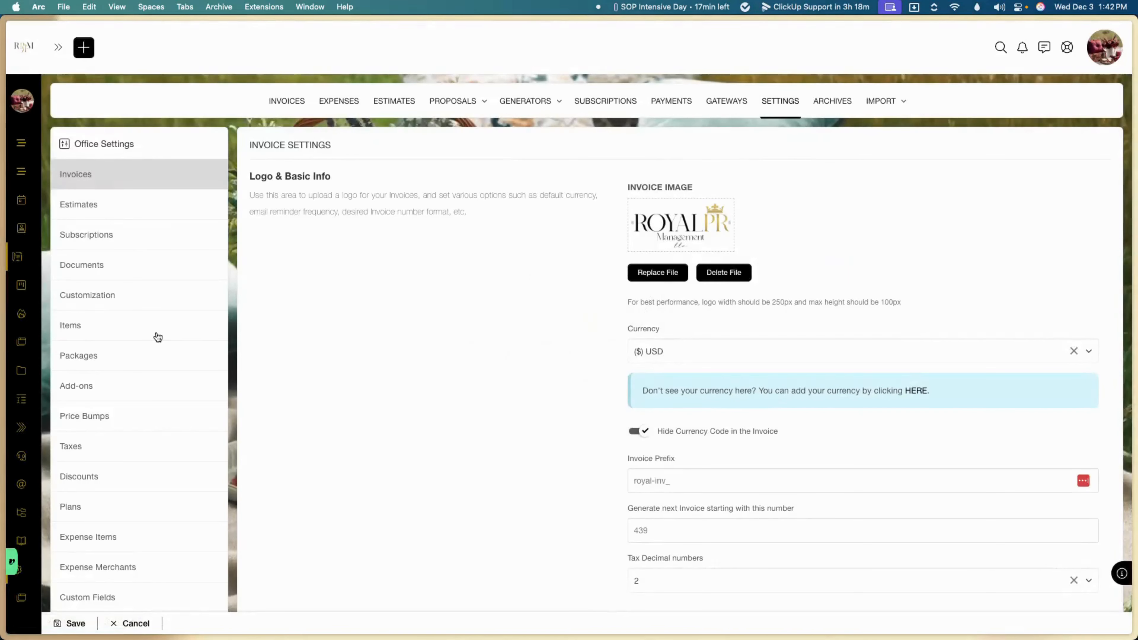
{"action": "left_click", "coordinate": [159, 336]}
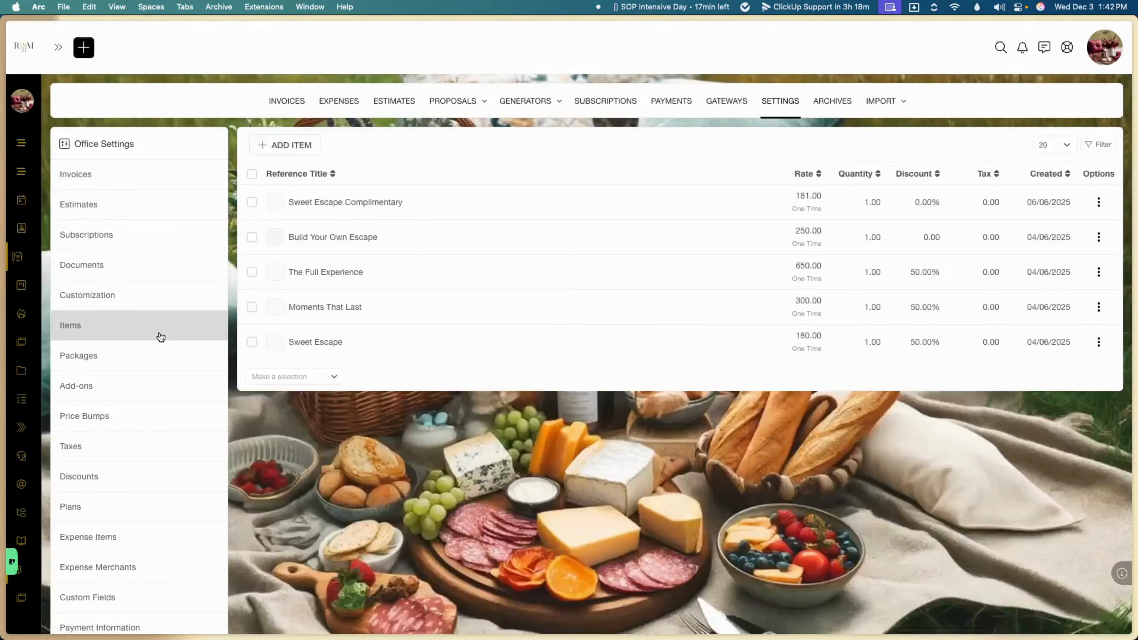
Step: Start a new item with 'Test Call' as both reference title and public title
{"action": "left_click", "coordinate": [298, 146]}
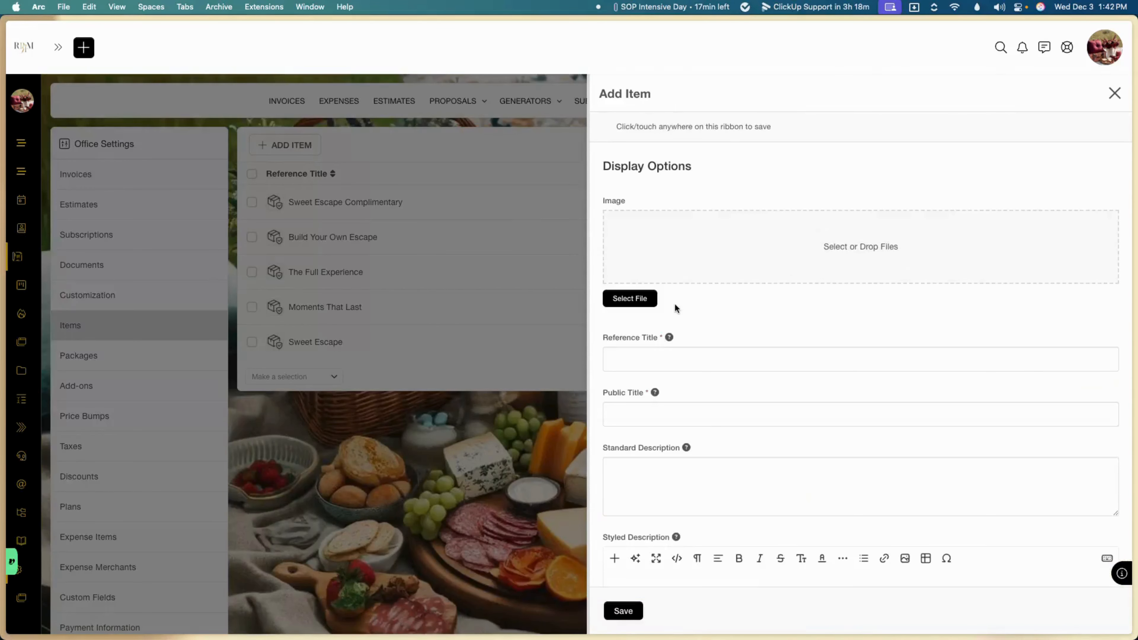
{"action": "left_click", "coordinate": [670, 358]}
{"action": "type", "text": "Test Call"}
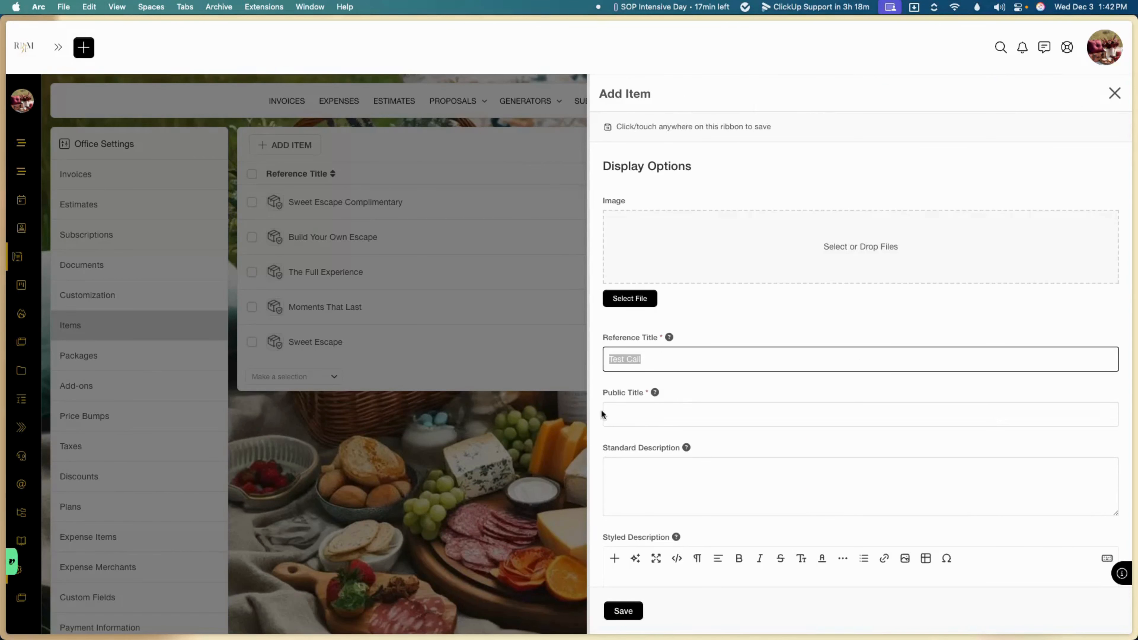
{"action": "left_click", "coordinate": [632, 421]}
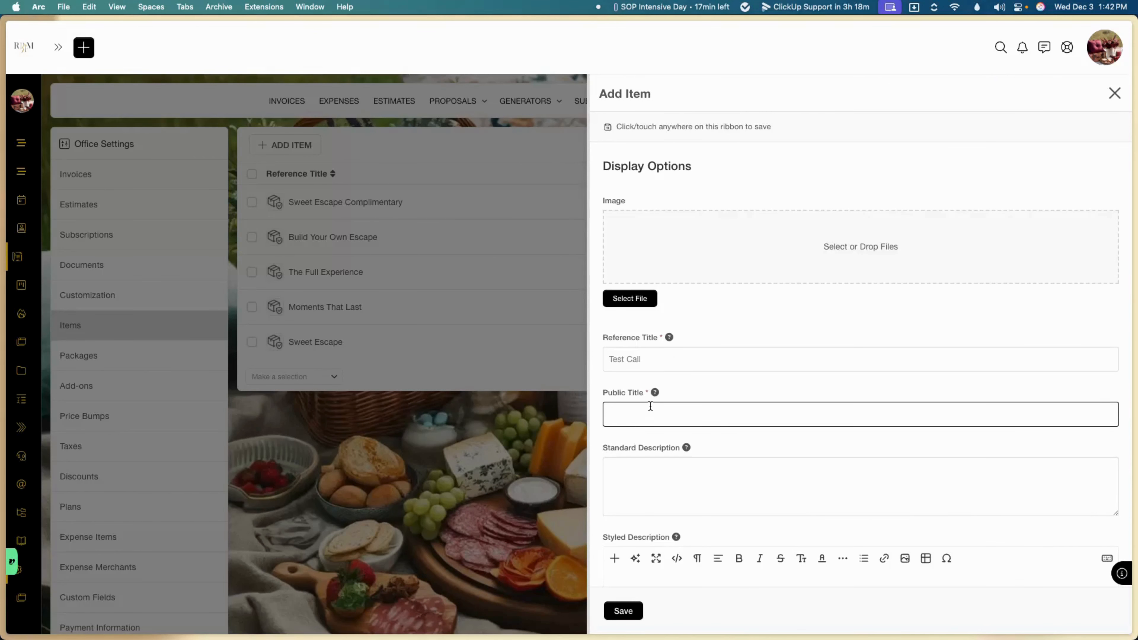
{"action": "type", "text": "Test Call"}
{"action": "scroll", "coordinate": [650, 405], "scroll_direction": "down", "scroll_amount": 5}
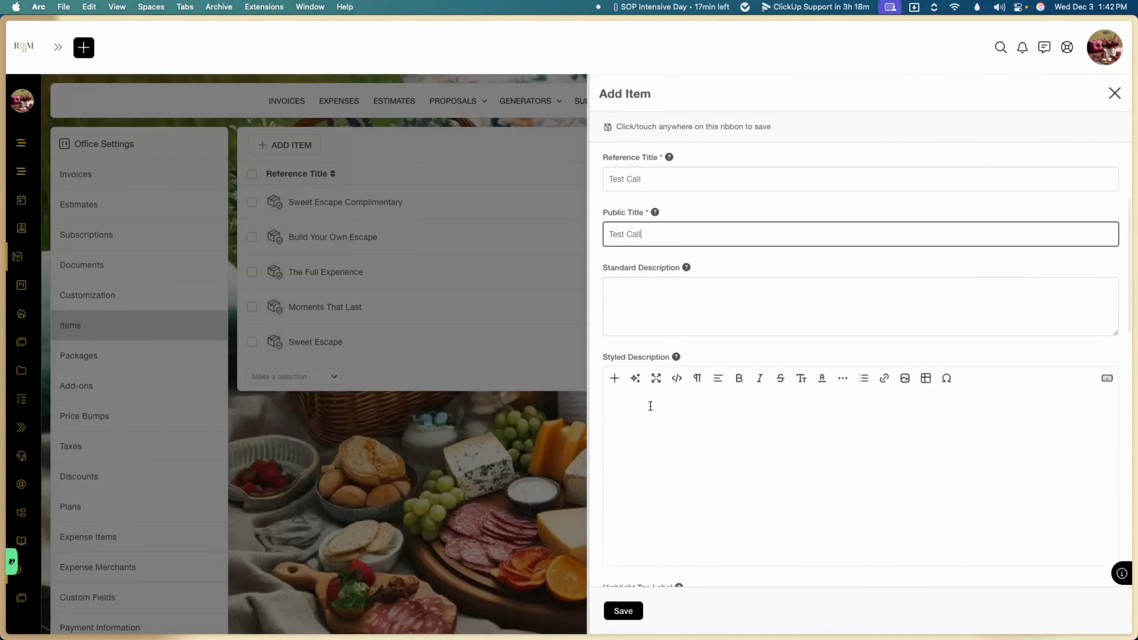
{"action": "scroll", "coordinate": [650, 406], "scroll_direction": "down", "scroll_amount": 2}
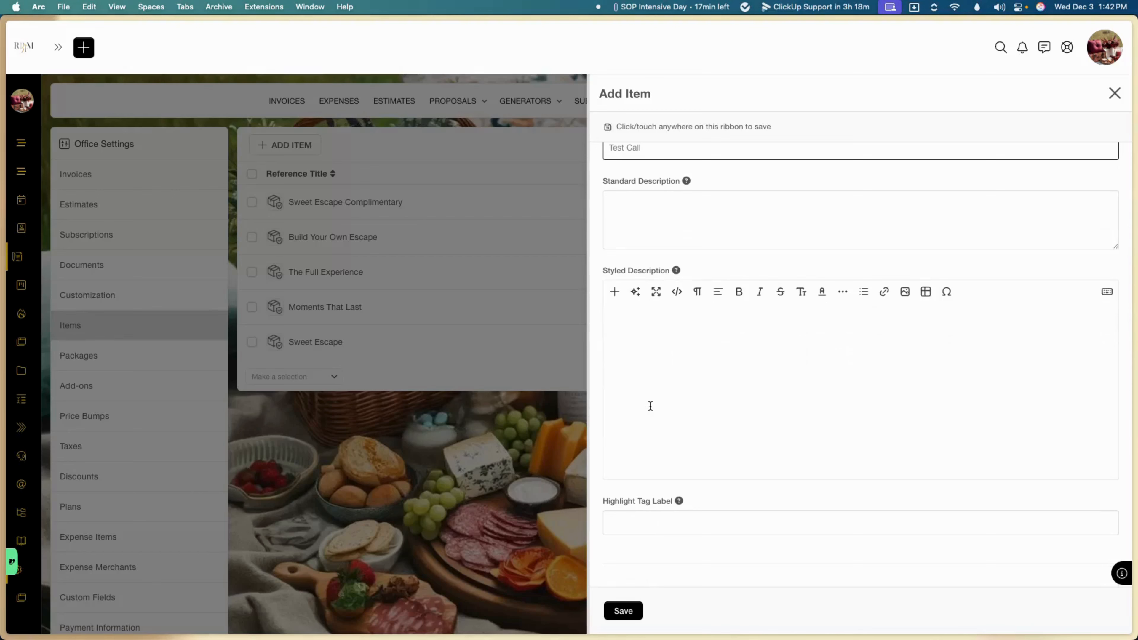
{"action": "scroll", "coordinate": [650, 406], "scroll_direction": "down", "scroll_amount": 4}
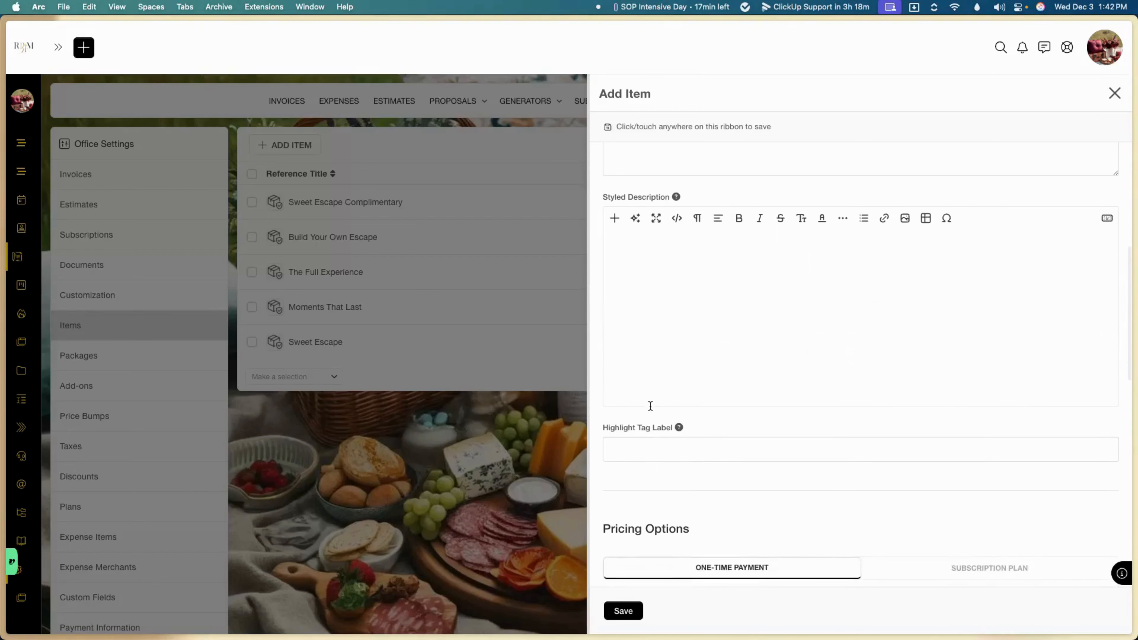
{"action": "scroll", "coordinate": [650, 408], "scroll_direction": "down", "scroll_amount": 2}
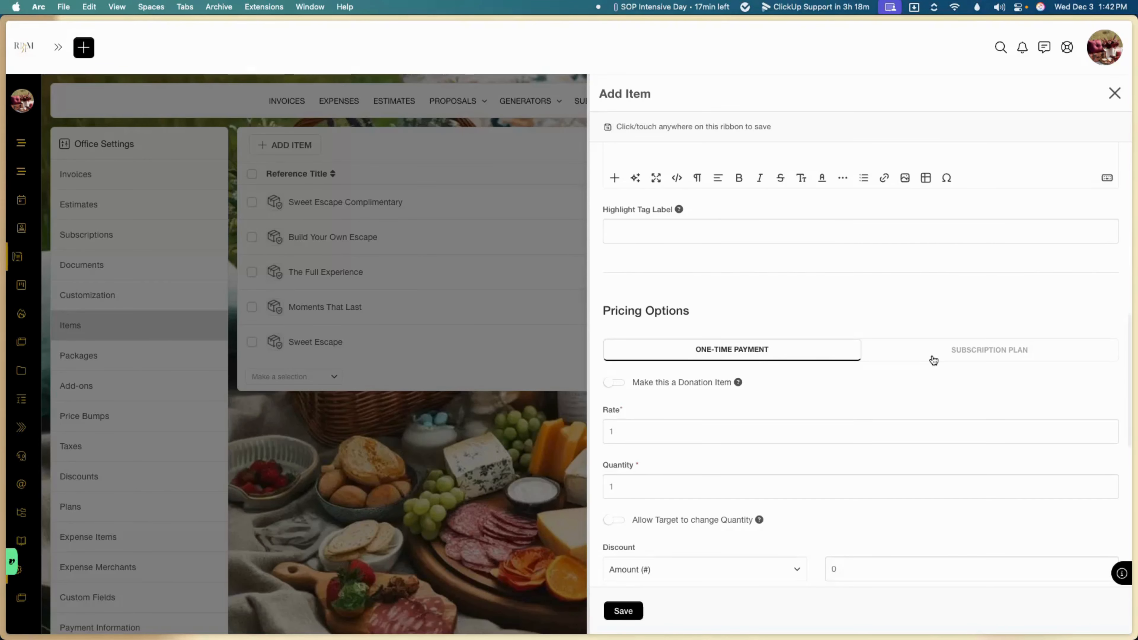
Step: Set the Test Call item's one-time rate to 15 and save it
{"action": "scroll", "coordinate": [933, 360], "scroll_direction": "down", "scroll_amount": 3}
{"action": "left_click", "coordinate": [681, 333]}
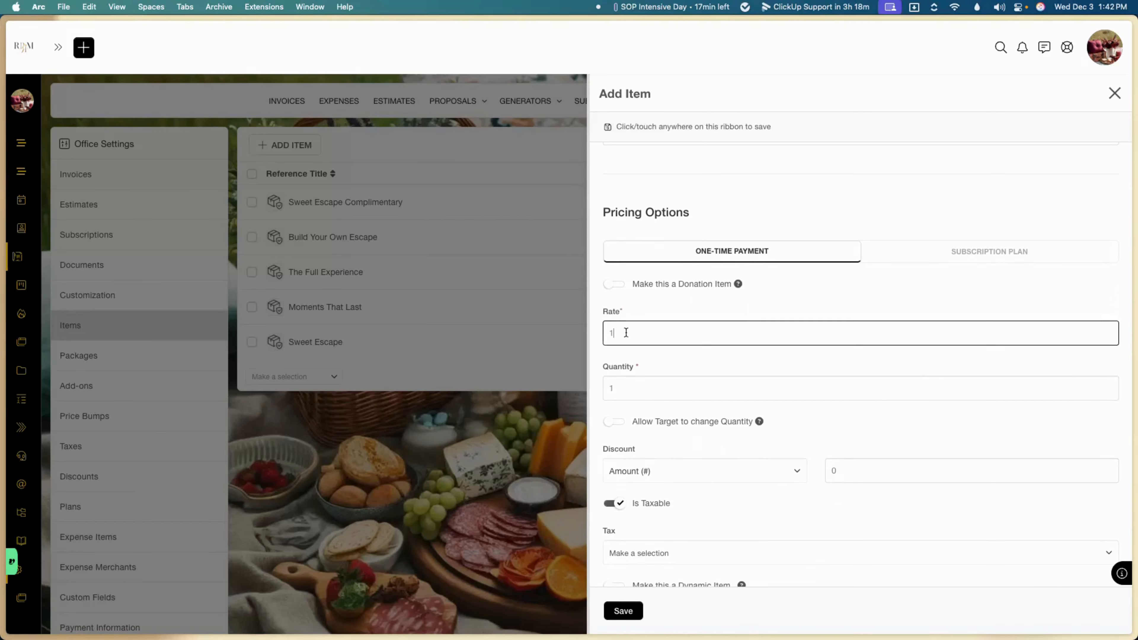
{"action": "type", "text": "15"}
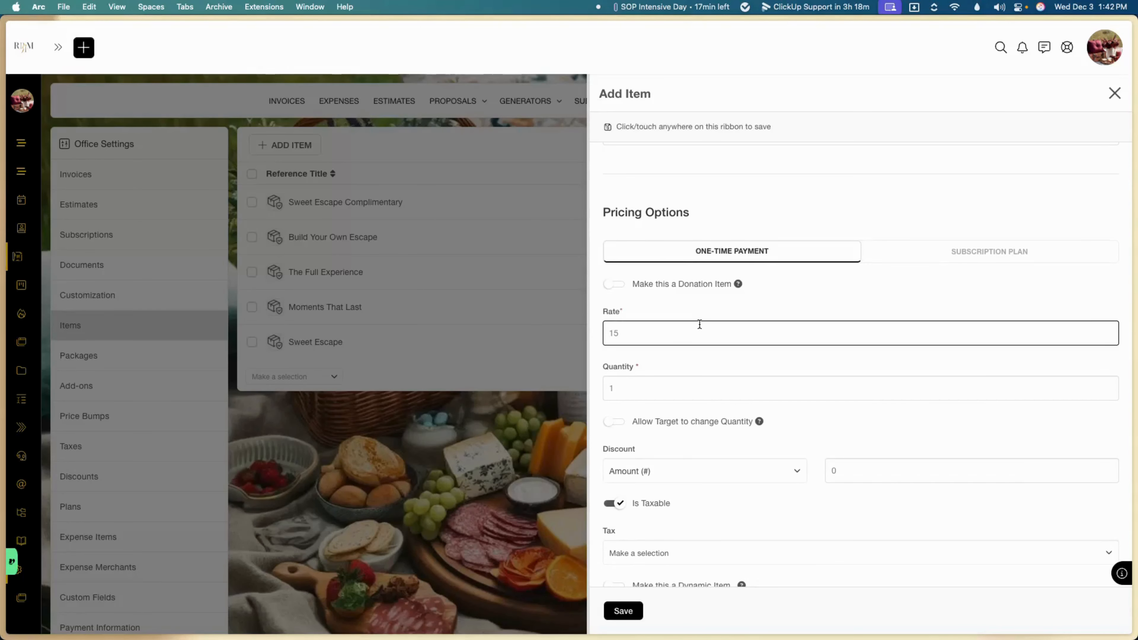
{"action": "scroll", "coordinate": [699, 324], "scroll_direction": "down", "scroll_amount": 9}
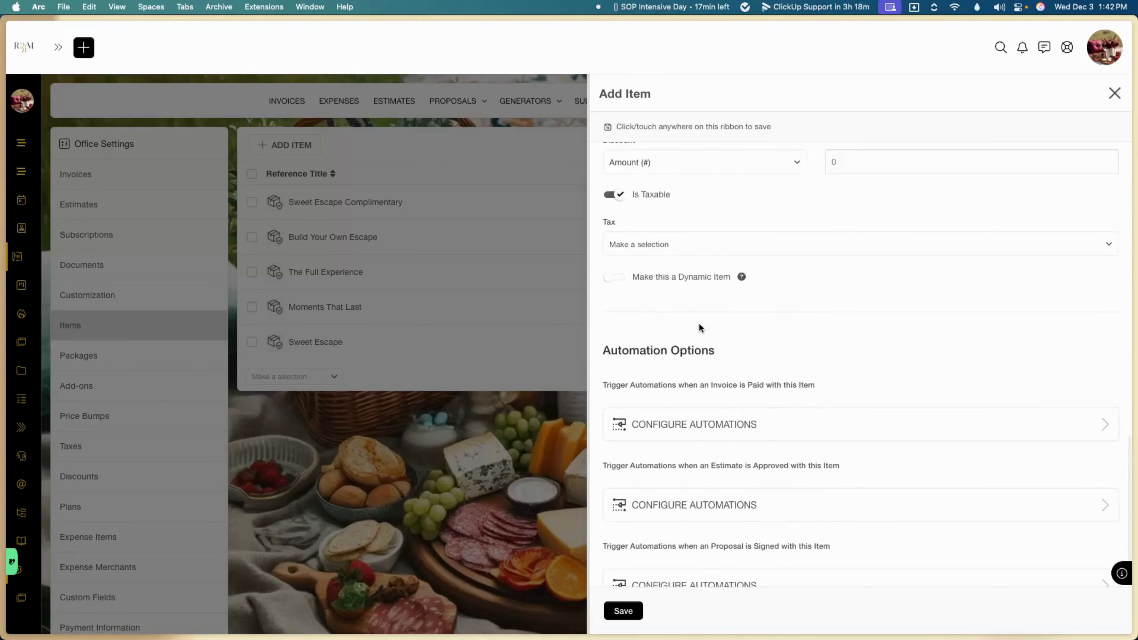
{"action": "scroll", "coordinate": [699, 328], "scroll_direction": "down", "scroll_amount": 1}
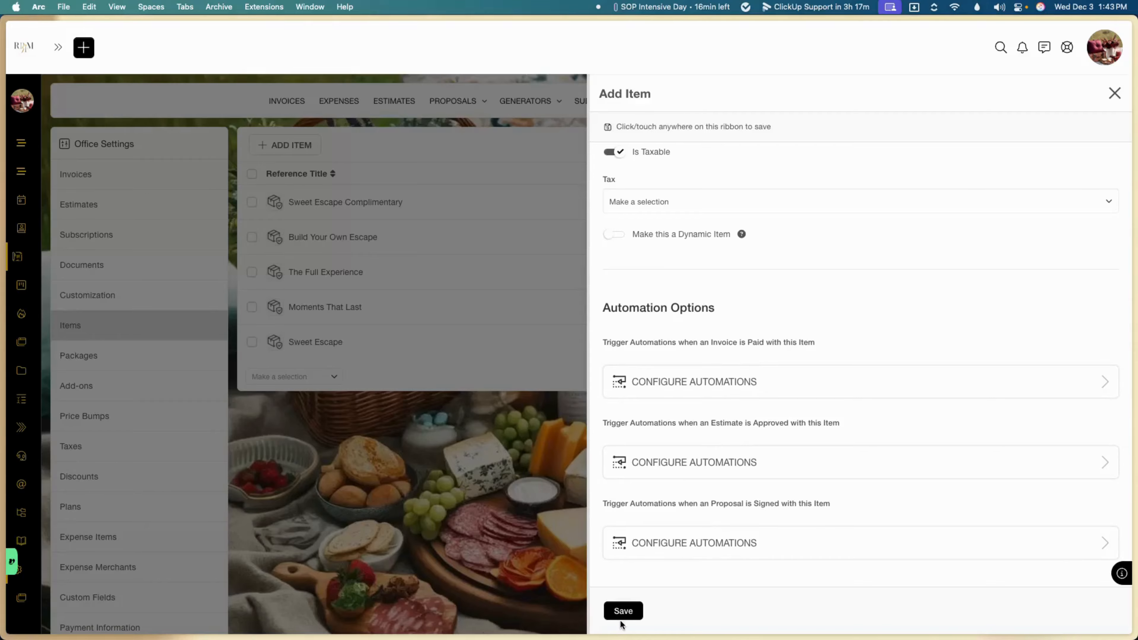
{"action": "left_click", "coordinate": [627, 610]}
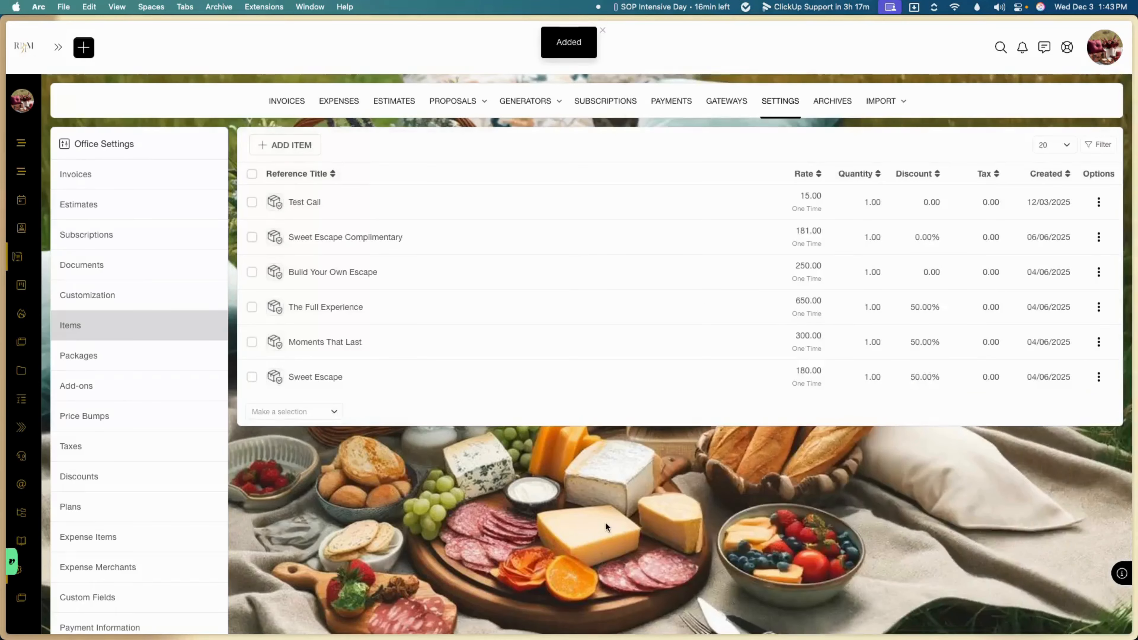
Step: Refresh the Google Calendar 2-way sync from Integrations, then return to the generator form
{"action": "mouse_move", "coordinate": [4, 457]}
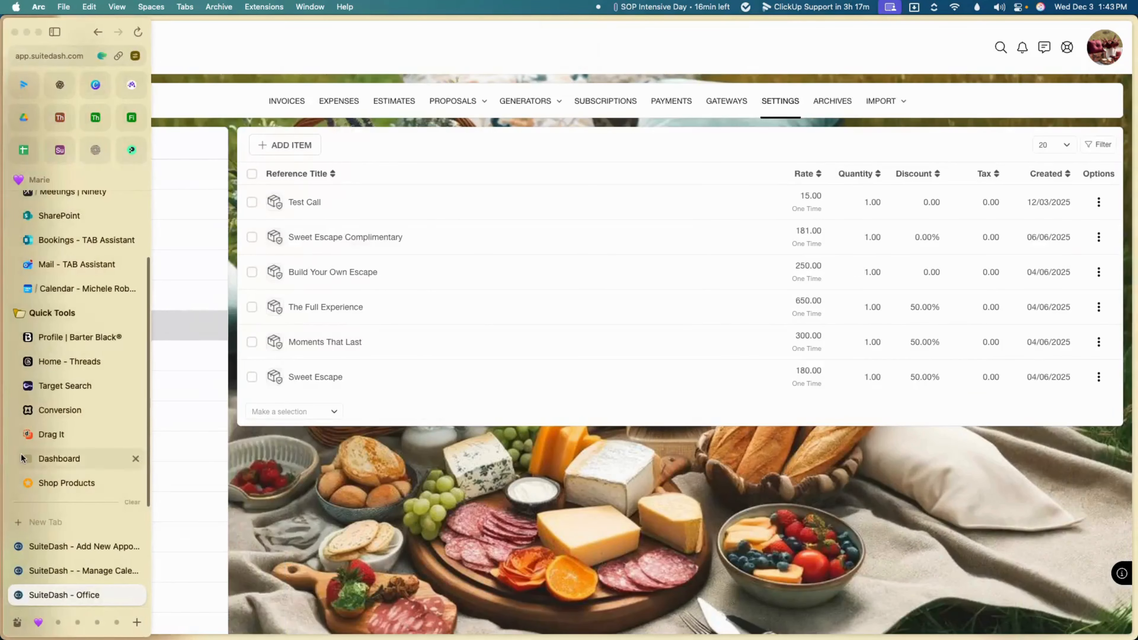
{"action": "left_click", "coordinate": [68, 562]}
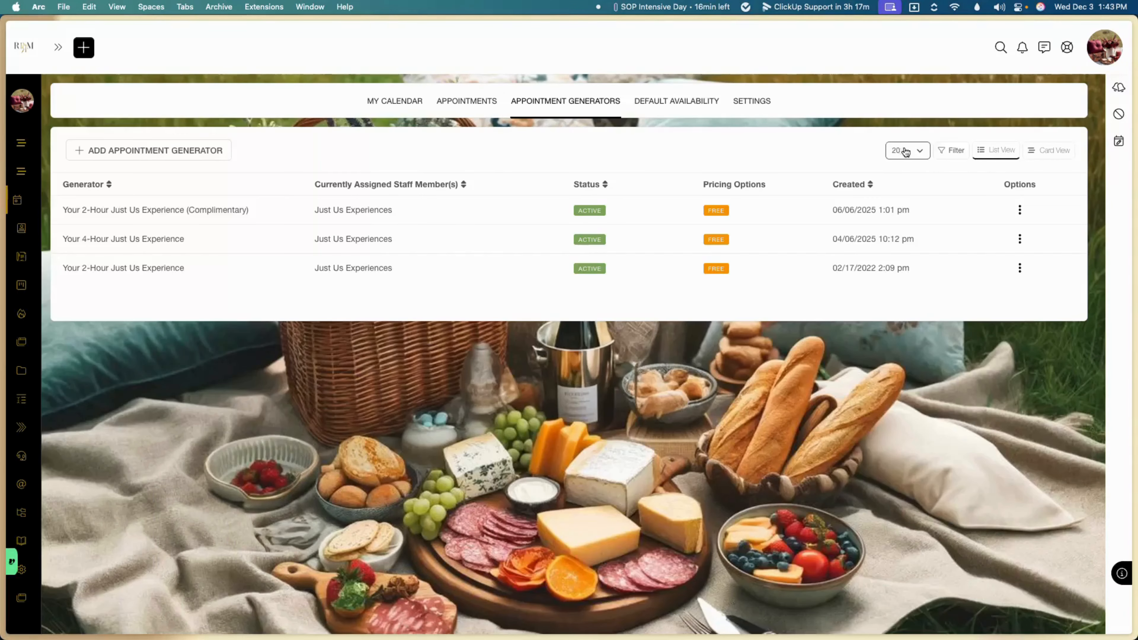
{"action": "left_click", "coordinate": [1114, 57]}
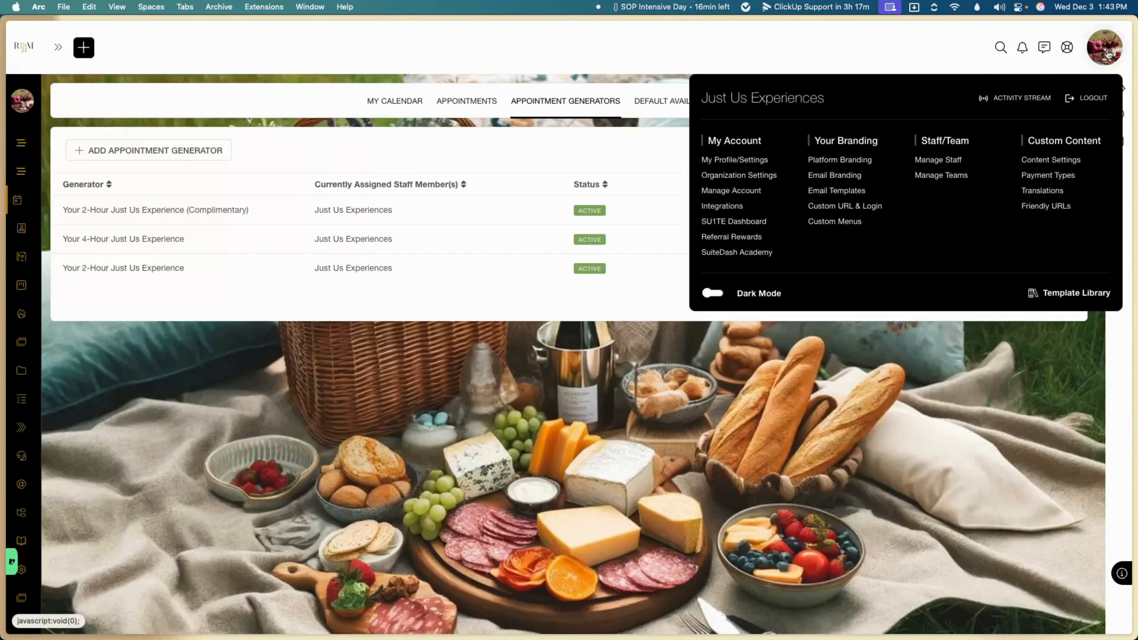
{"action": "left_click", "coordinate": [726, 208]}
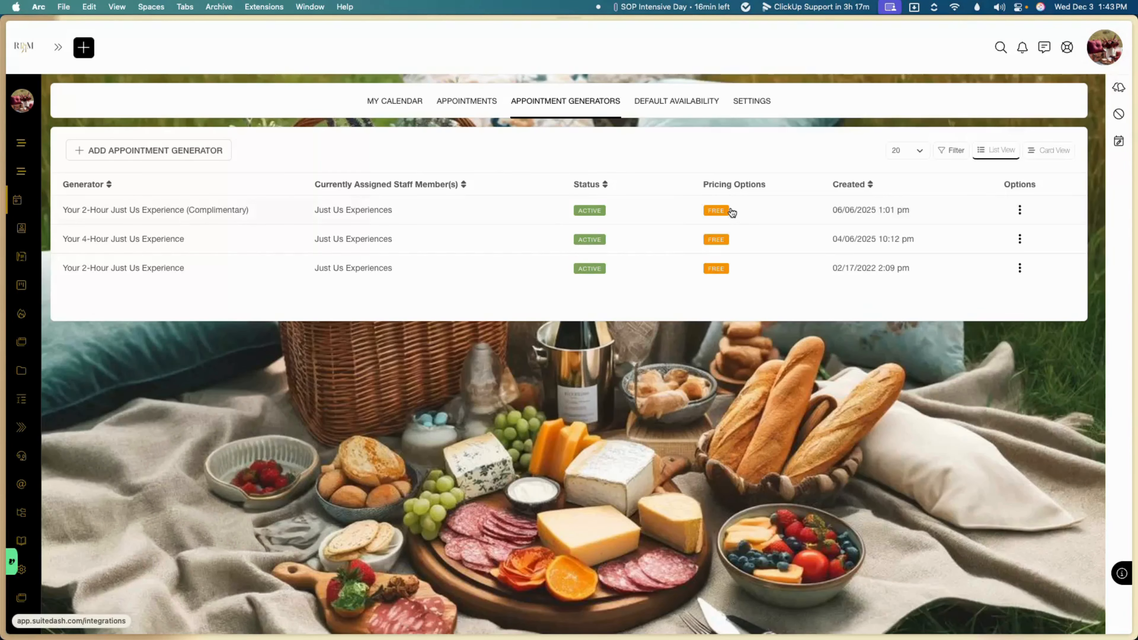
{"action": "scroll", "coordinate": [645, 331], "scroll_direction": "down", "scroll_amount": 12}
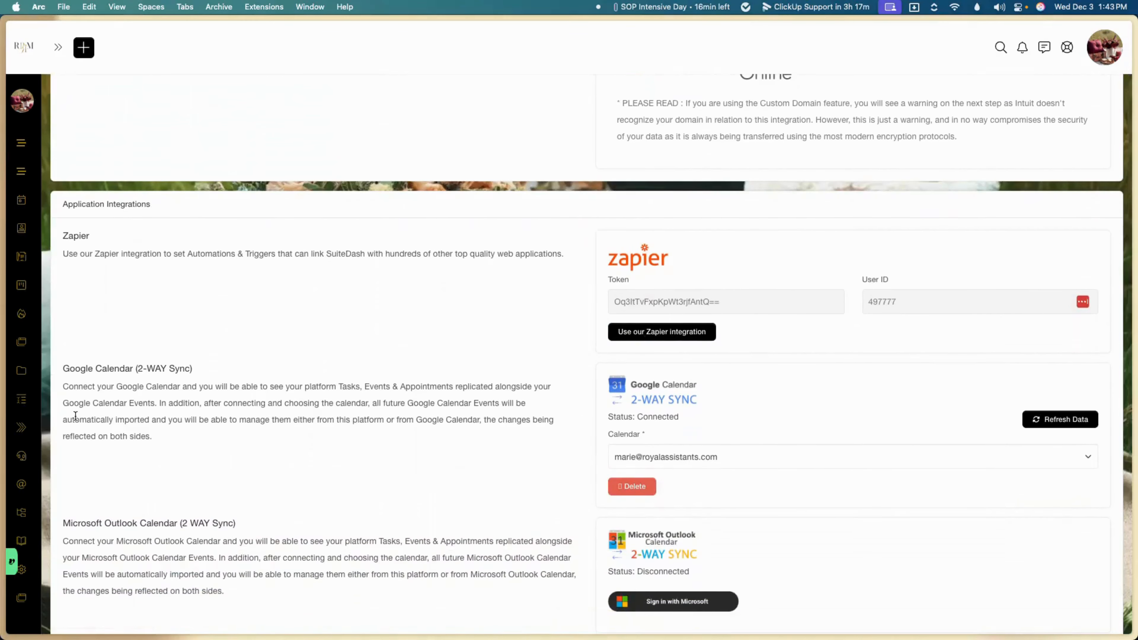
{"action": "scroll", "coordinate": [447, 489], "scroll_direction": "down", "scroll_amount": 2}
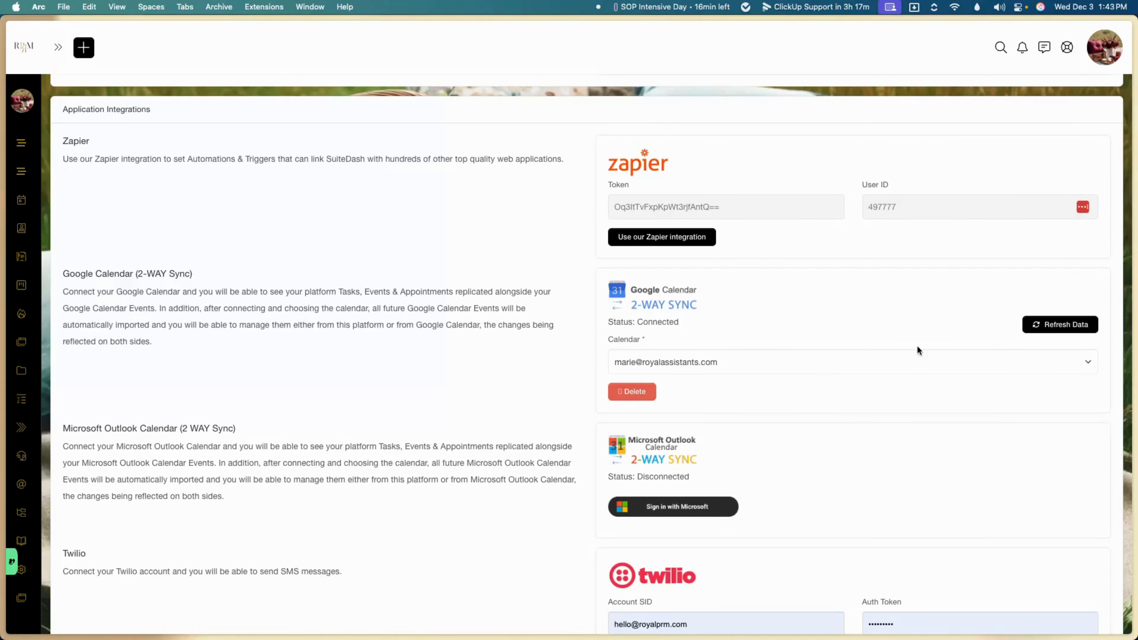
{"action": "left_click", "coordinate": [1058, 327]}
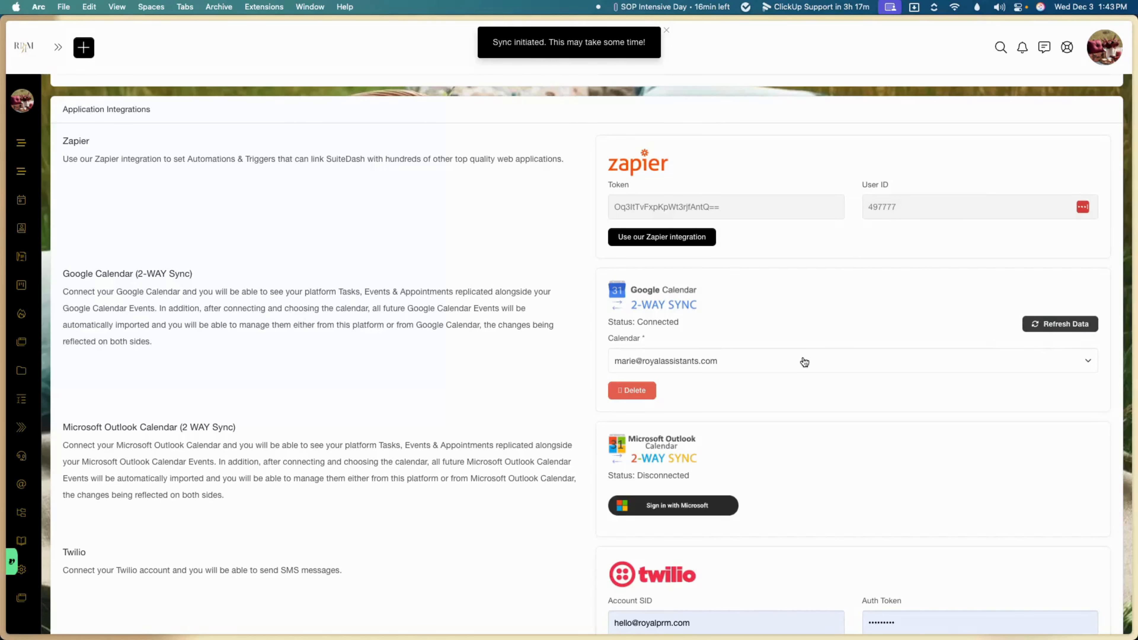
{"action": "mouse_move", "coordinate": [81, 420]}
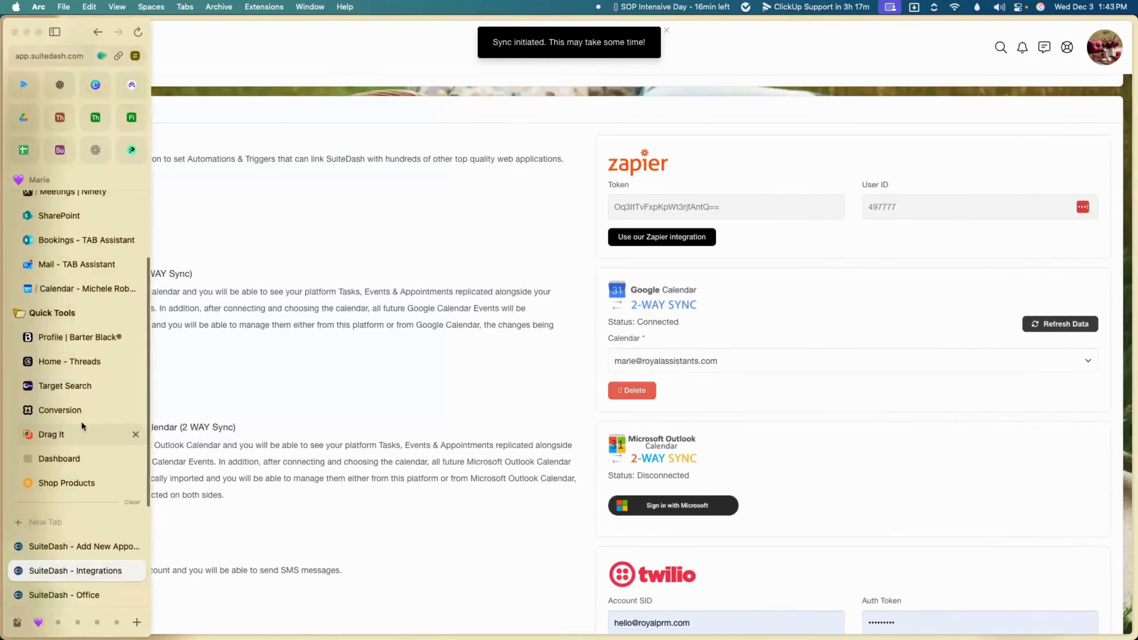
{"action": "left_click", "coordinate": [85, 546]}
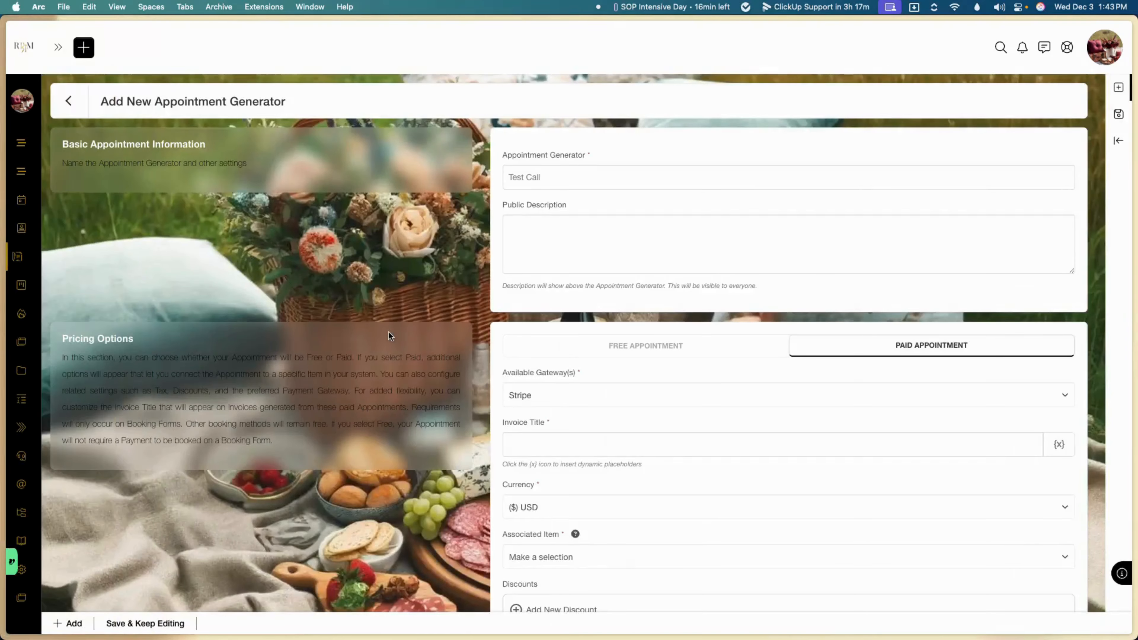
Step: Reload the generator form, name it 'Test Call', and make it a paid appointment
{"action": "key", "text": "super+r"}
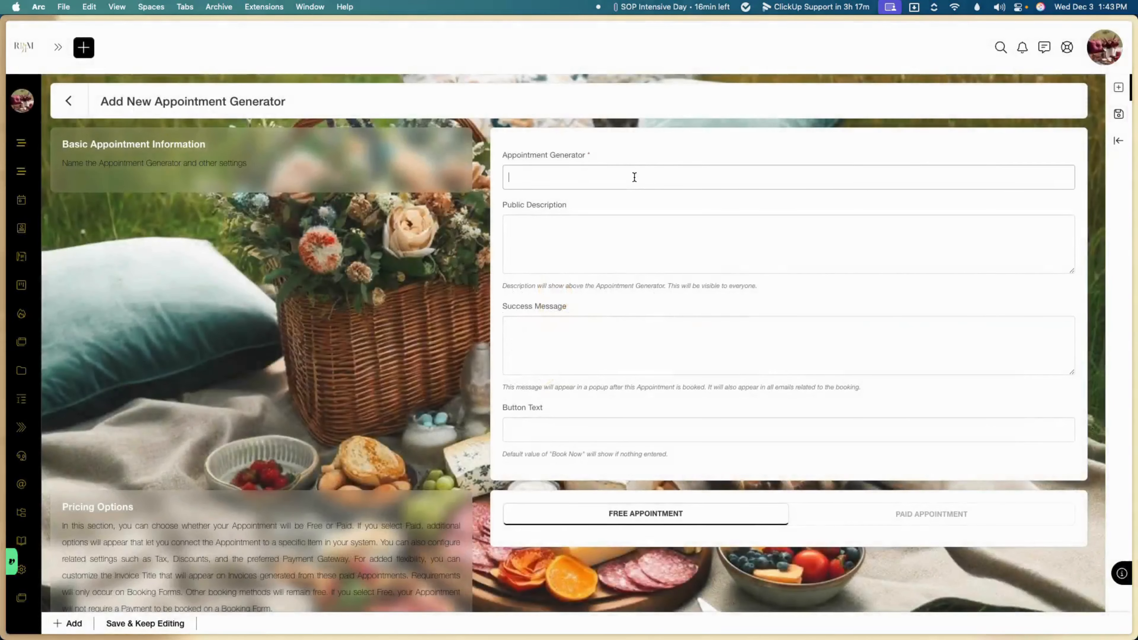
{"action": "left_click", "coordinate": [634, 177]}
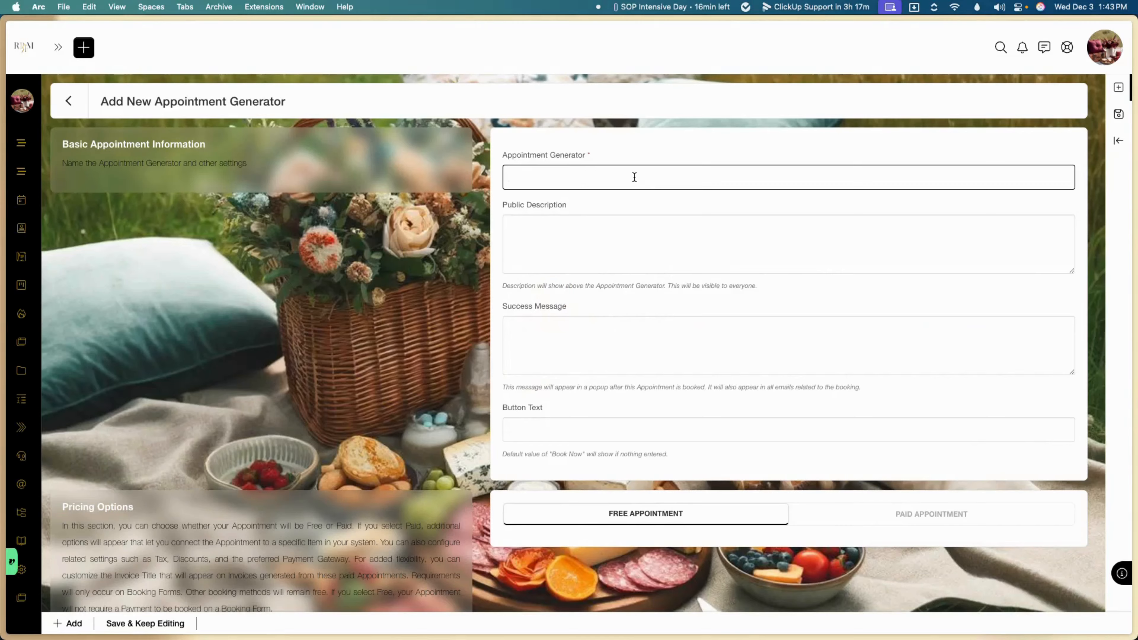
{"action": "type", "text": "Test Call"}
{"action": "left_click", "coordinate": [605, 234]}
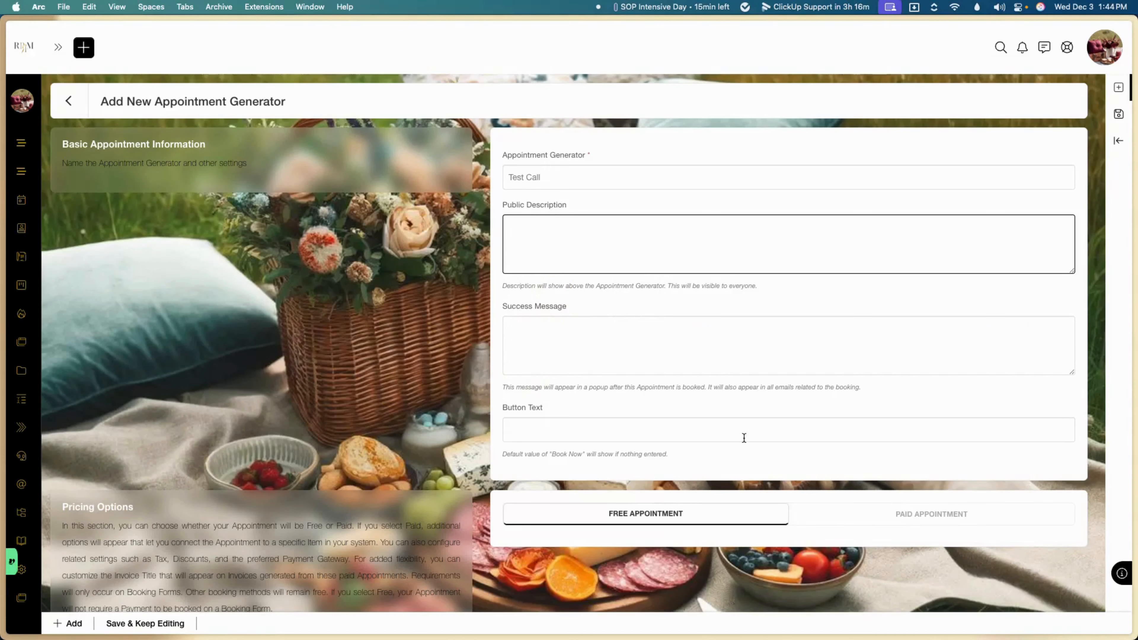
{"action": "left_click", "coordinate": [853, 519]}
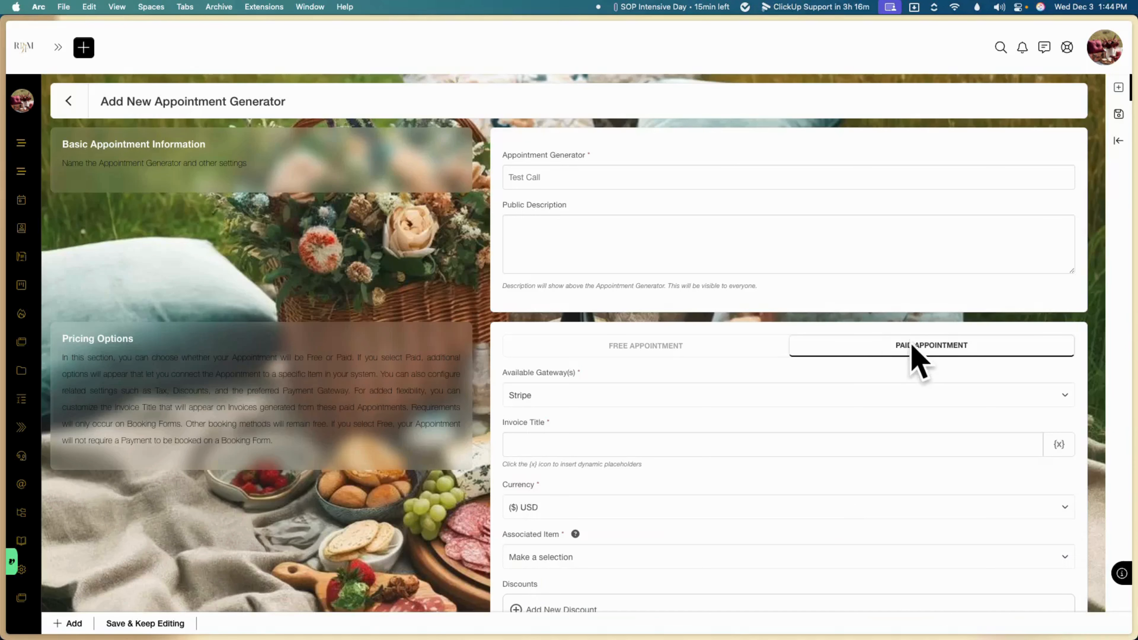
Step: Toggle pricing to free and back to paid, keeping Stripe as the gateway
{"action": "left_click", "coordinate": [699, 346]}
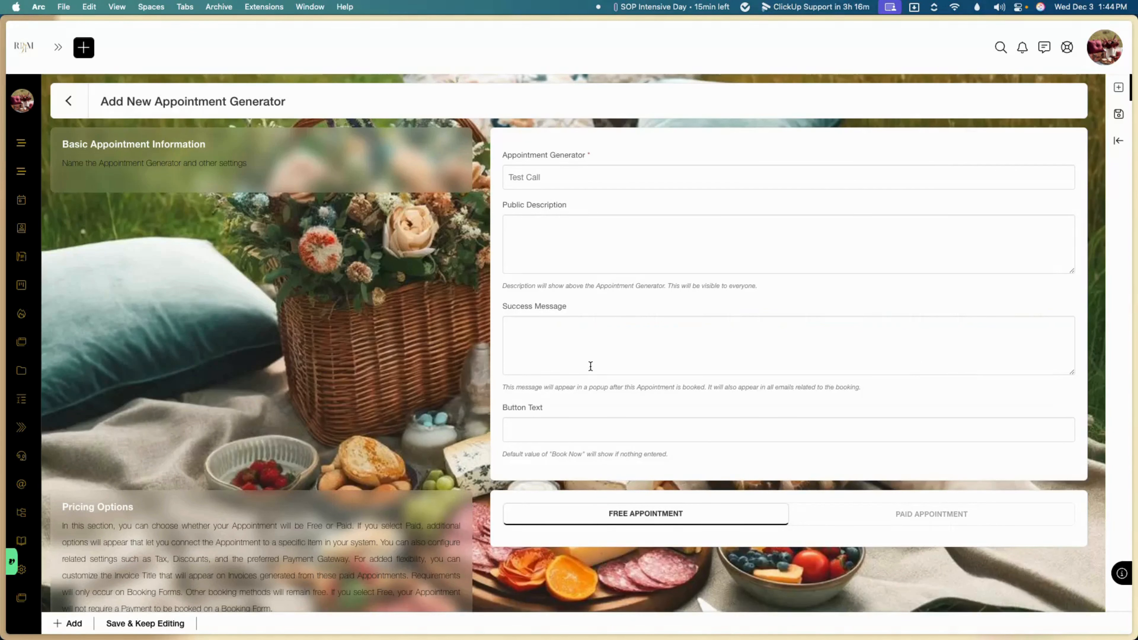
{"action": "left_click", "coordinate": [894, 515]}
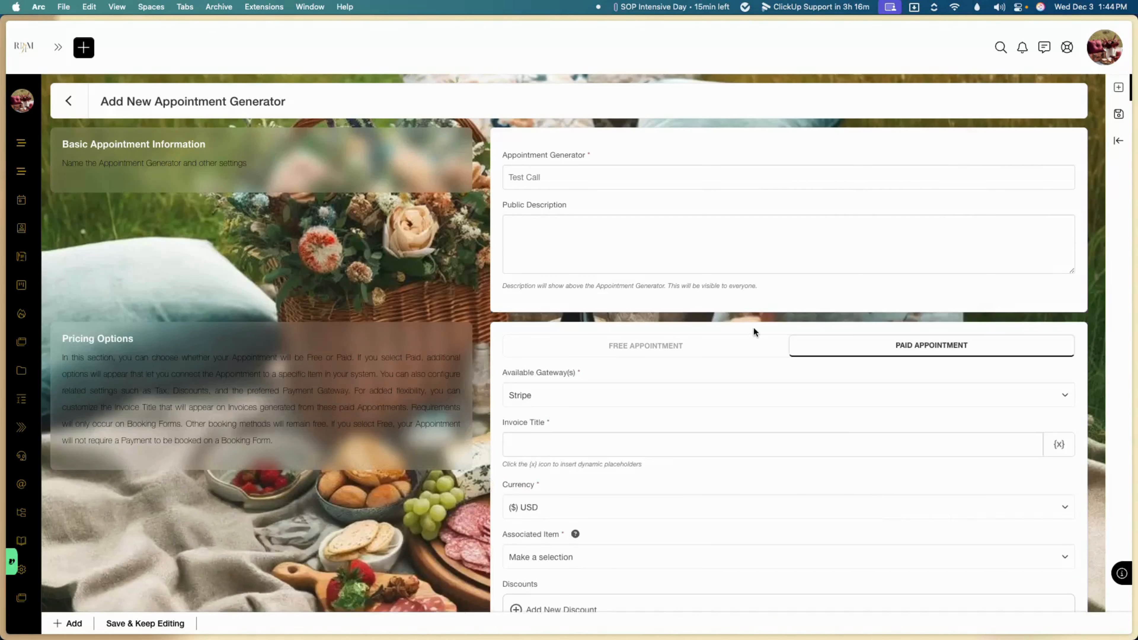
{"action": "scroll", "coordinate": [768, 327], "scroll_direction": "down", "scroll_amount": 5}
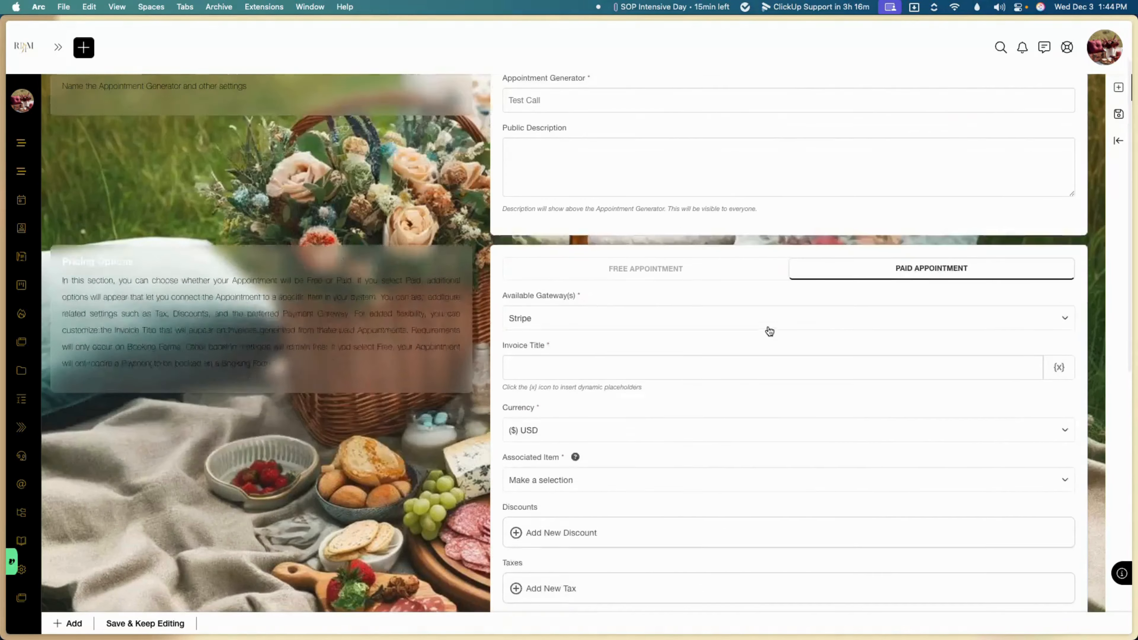
{"action": "left_click", "coordinate": [603, 256]}
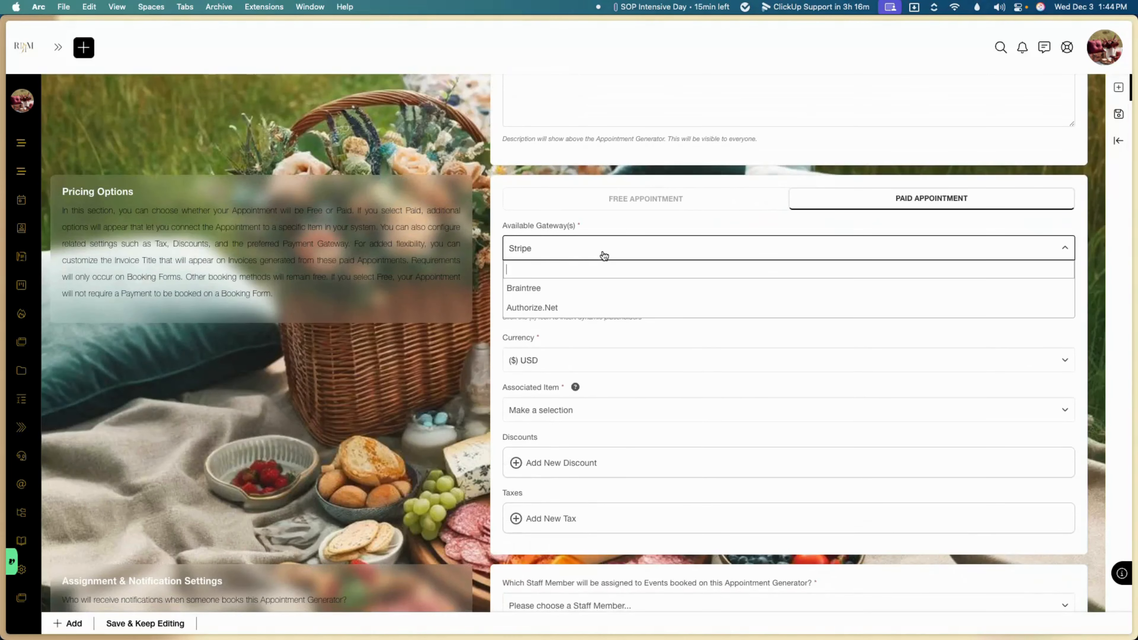
{"action": "left_click", "coordinate": [477, 316]}
Step: Set the invoice title to 'Test Call Booking Invoice' without inserting any placeholder
{"action": "left_click", "coordinate": [576, 288]}
{"action": "scroll", "coordinate": [576, 287], "scroll_direction": "up", "scroll_amount": 5}
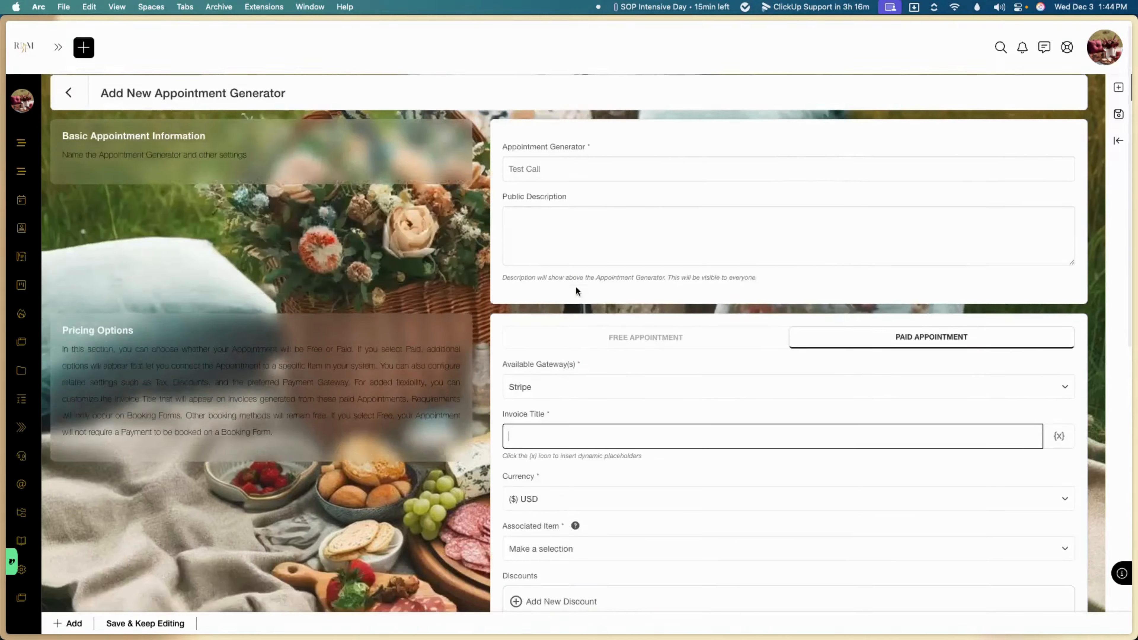
{"action": "type", "text": "Test Call"}
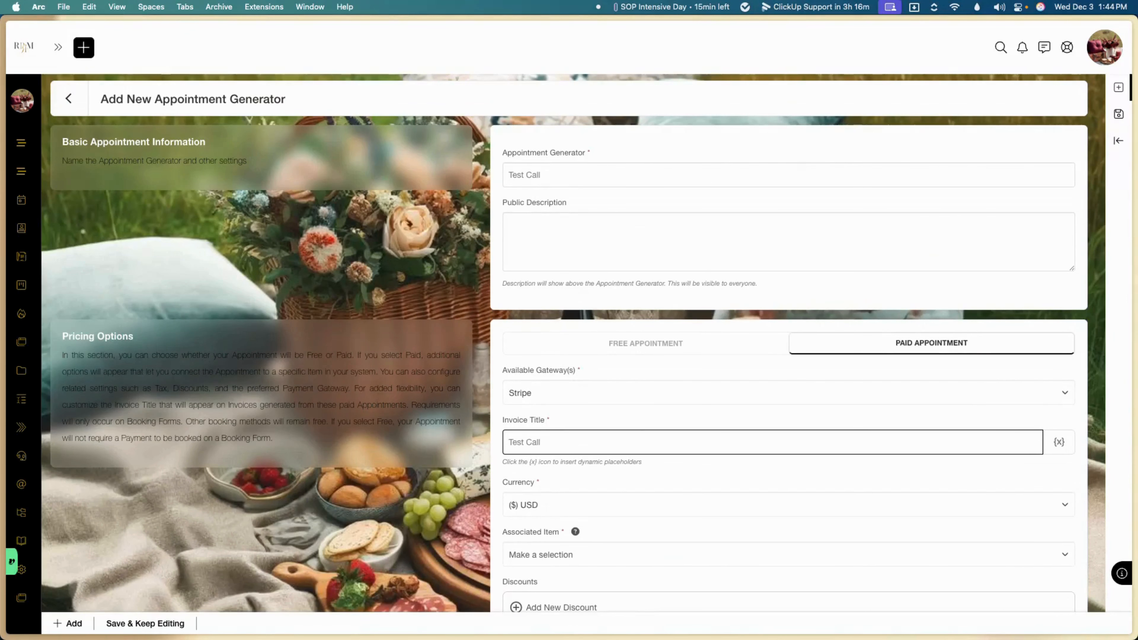
{"action": "type", "text": " Booking Invoice"}
{"action": "left_click", "coordinate": [1058, 442]}
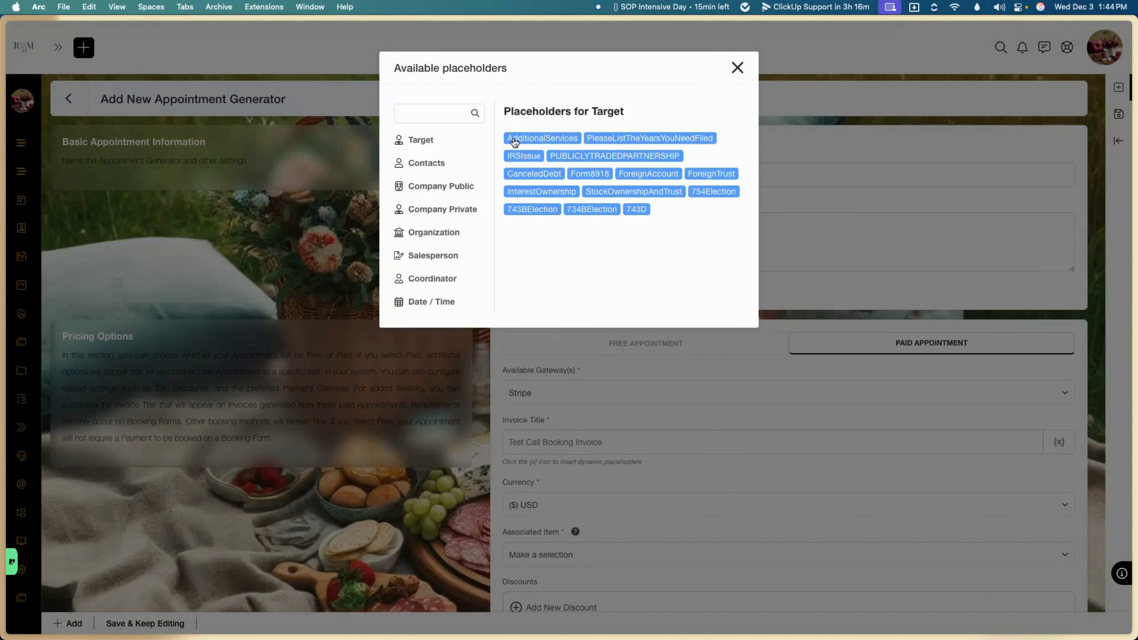
{"action": "left_click", "coordinate": [738, 68]}
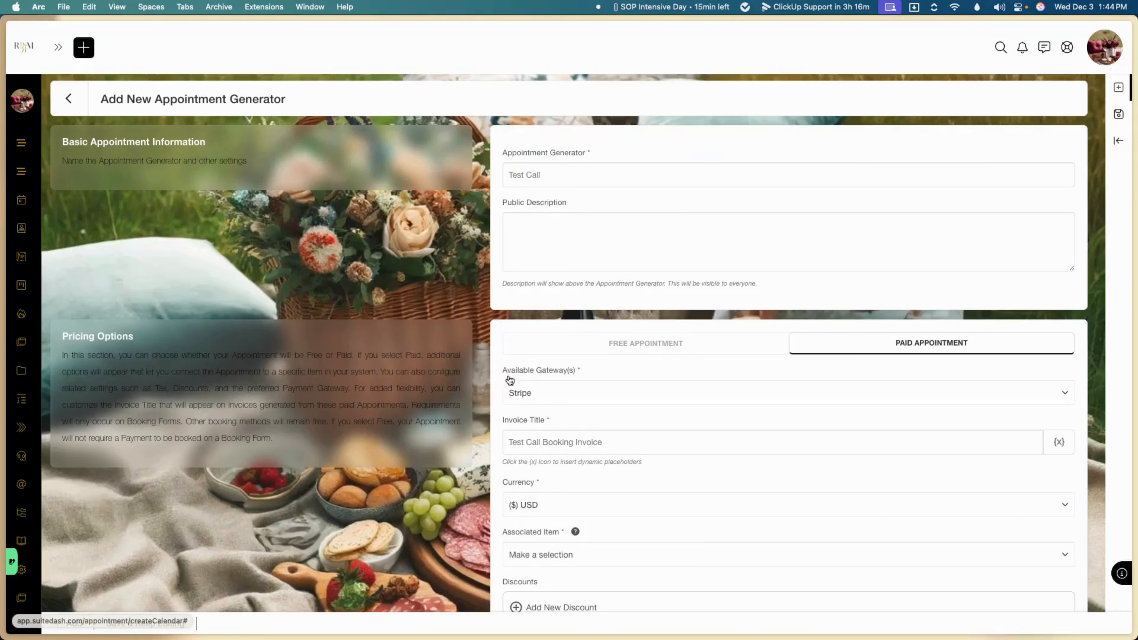
Step: Keep USD currency and link the 'Test Call | Rate: 15.00' item, adding no discount
{"action": "scroll", "coordinate": [507, 379], "scroll_direction": "down", "scroll_amount": 3}
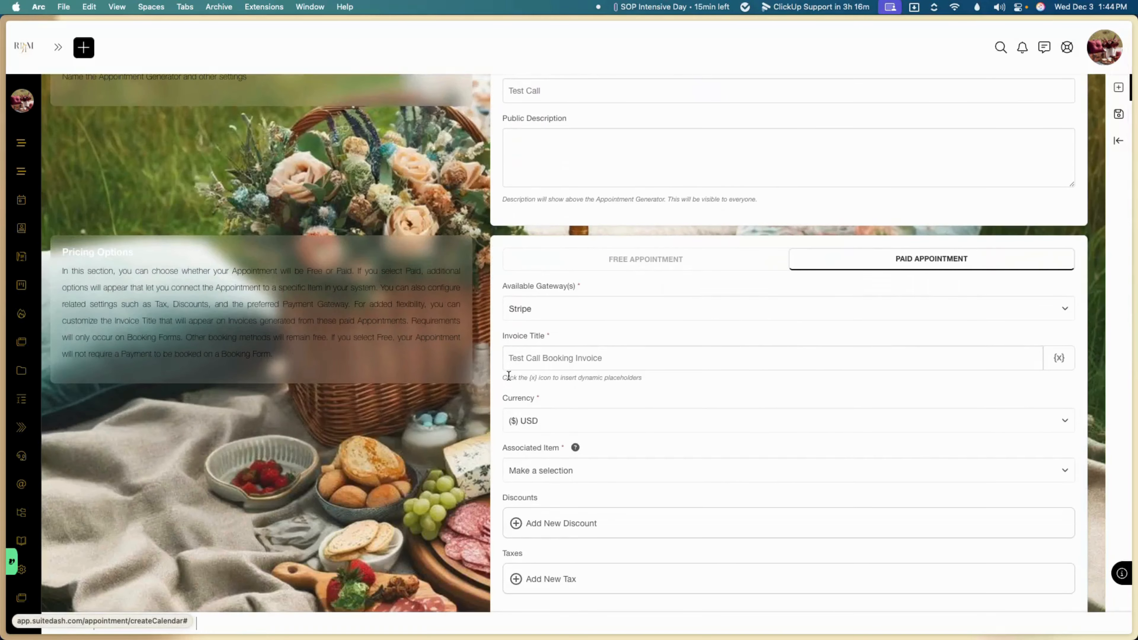
{"action": "scroll", "coordinate": [509, 379], "scroll_direction": "down", "scroll_amount": 3}
{"action": "left_click", "coordinate": [539, 360]}
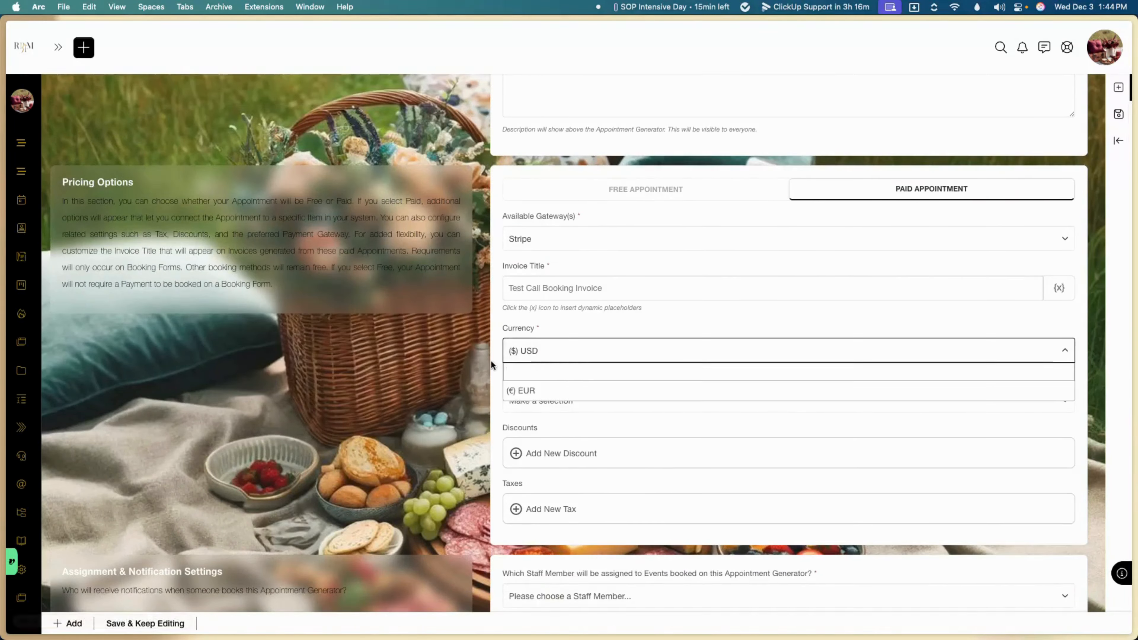
{"action": "left_click", "coordinate": [470, 367]}
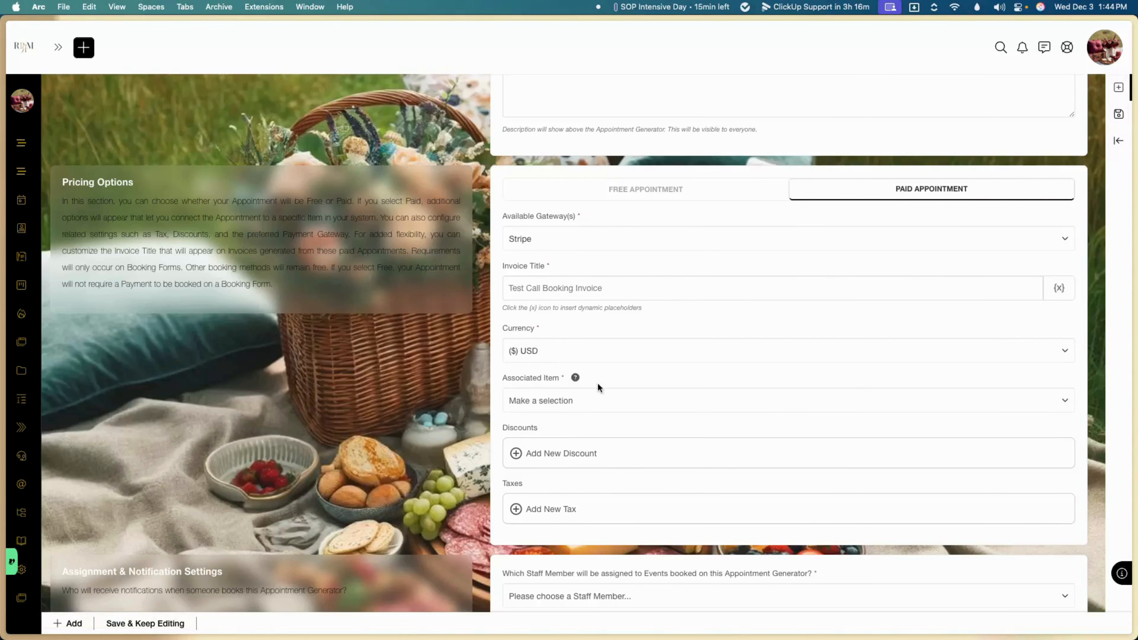
{"action": "left_click", "coordinate": [570, 403]}
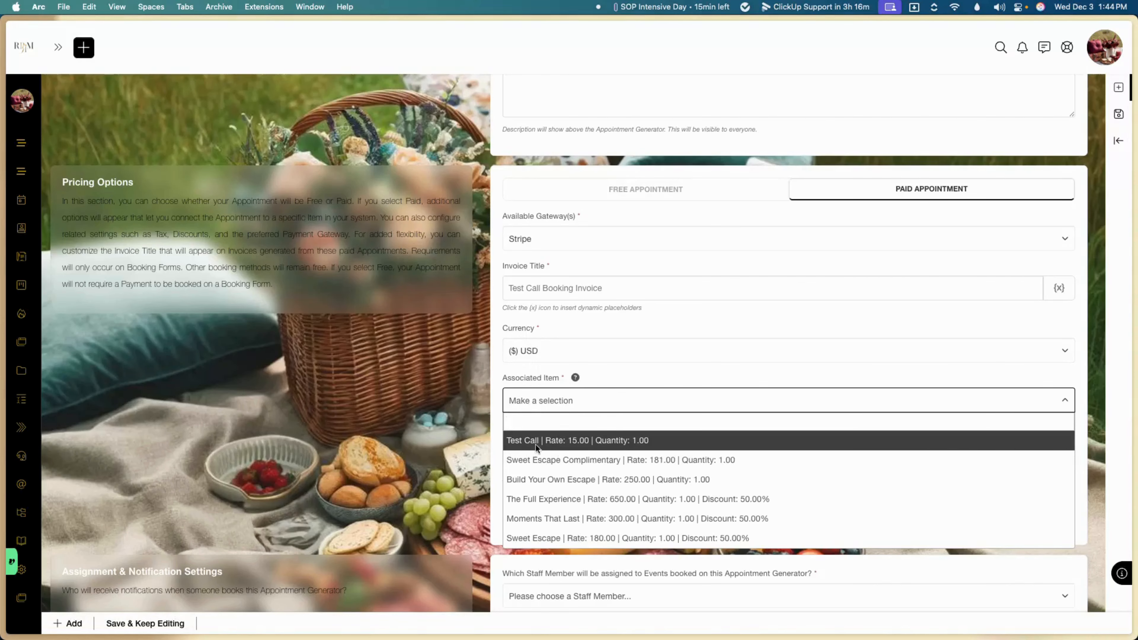
{"action": "left_click", "coordinate": [561, 442]}
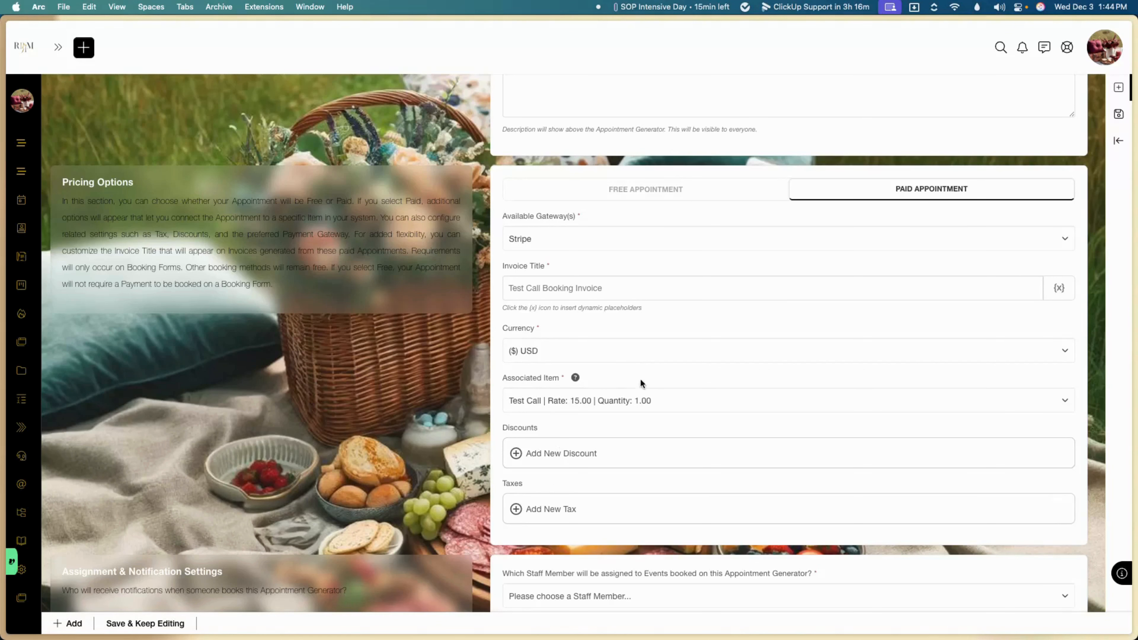
{"action": "left_click", "coordinate": [551, 450]}
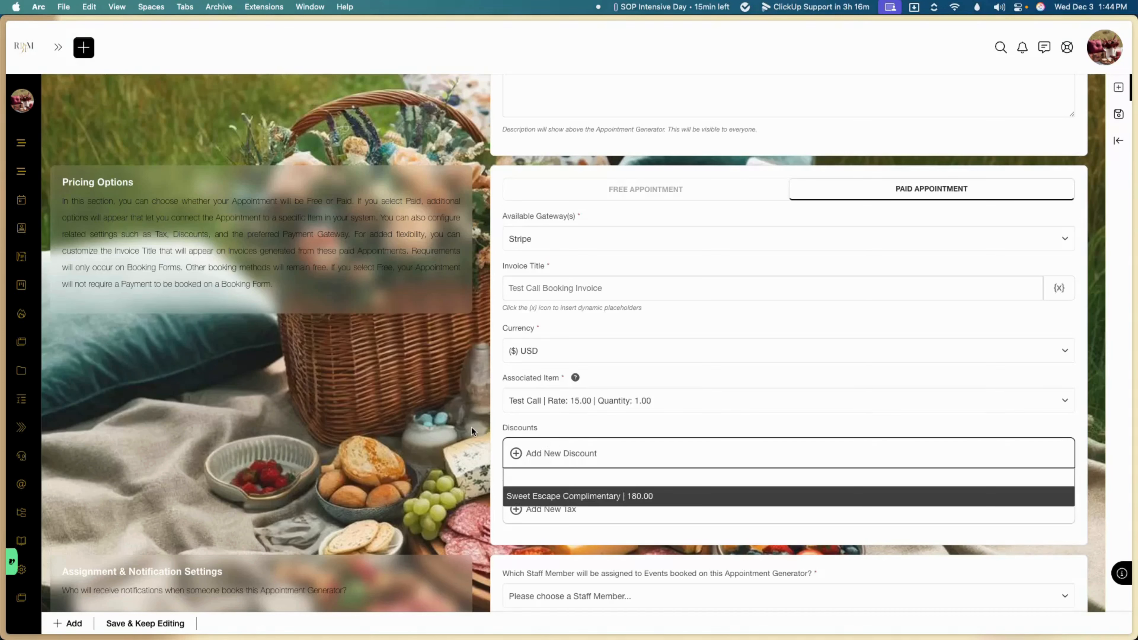
{"action": "left_click", "coordinate": [455, 424]}
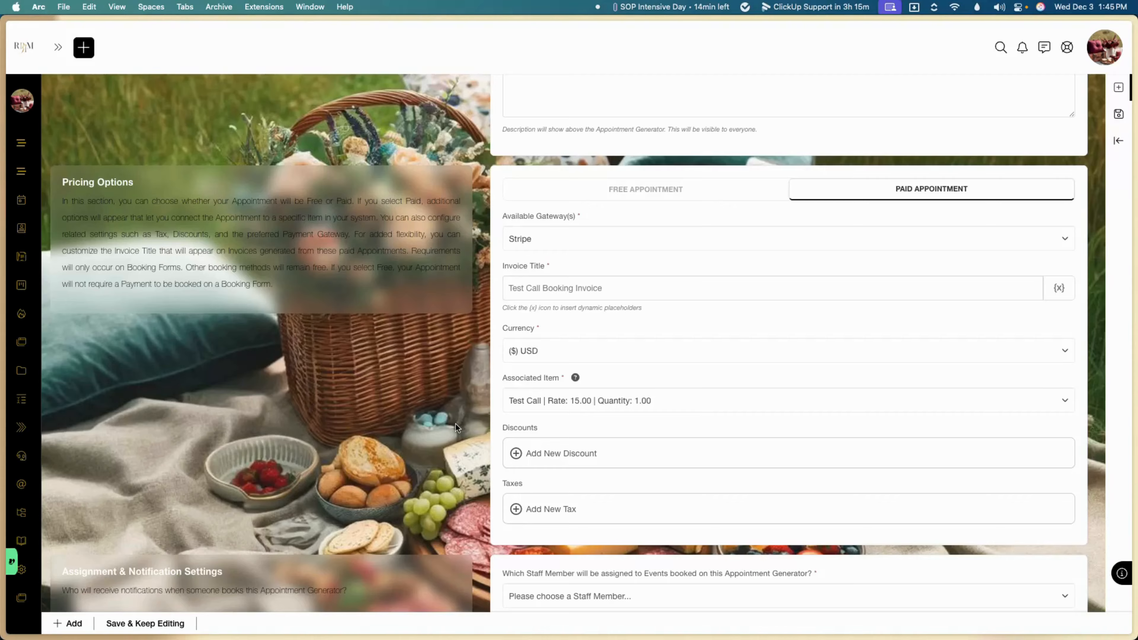
Step: Assign the staff member to booked events and to new-appointment notifications
{"action": "scroll", "coordinate": [546, 484], "scroll_direction": "down", "scroll_amount": 3}
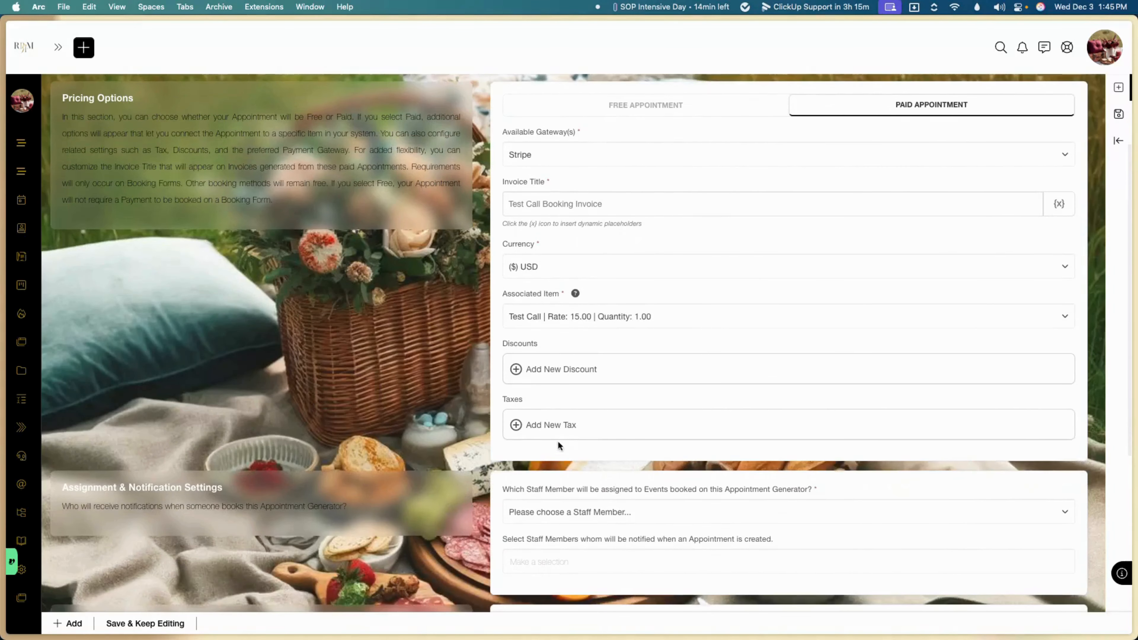
{"action": "scroll", "coordinate": [566, 437], "scroll_direction": "down", "scroll_amount": 5}
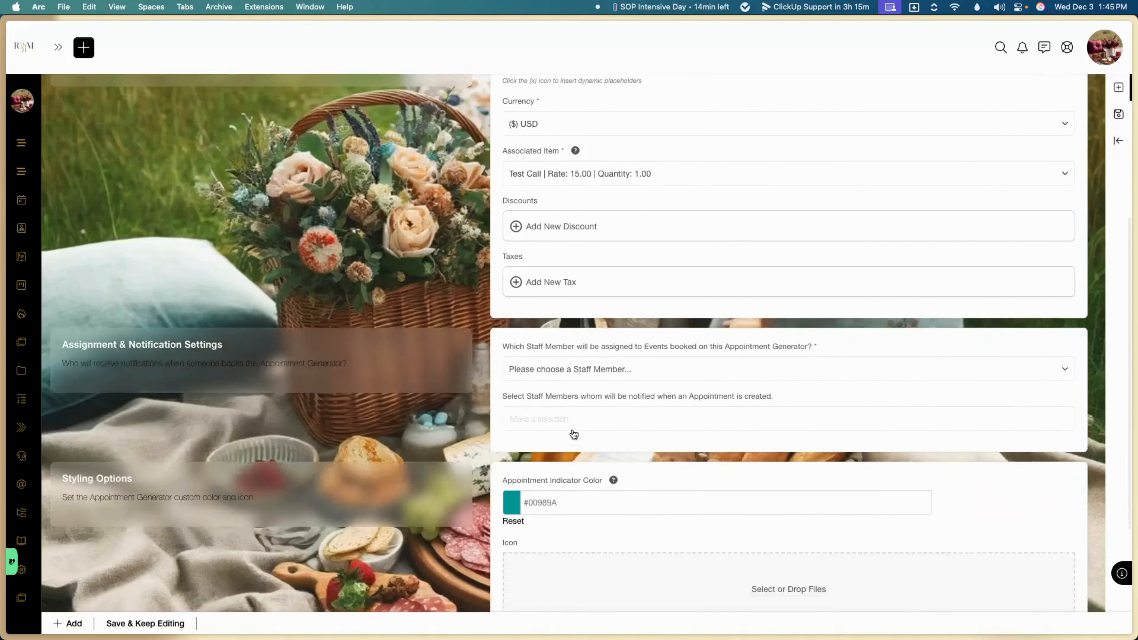
{"action": "scroll", "coordinate": [573, 434], "scroll_direction": "down", "scroll_amount": 3}
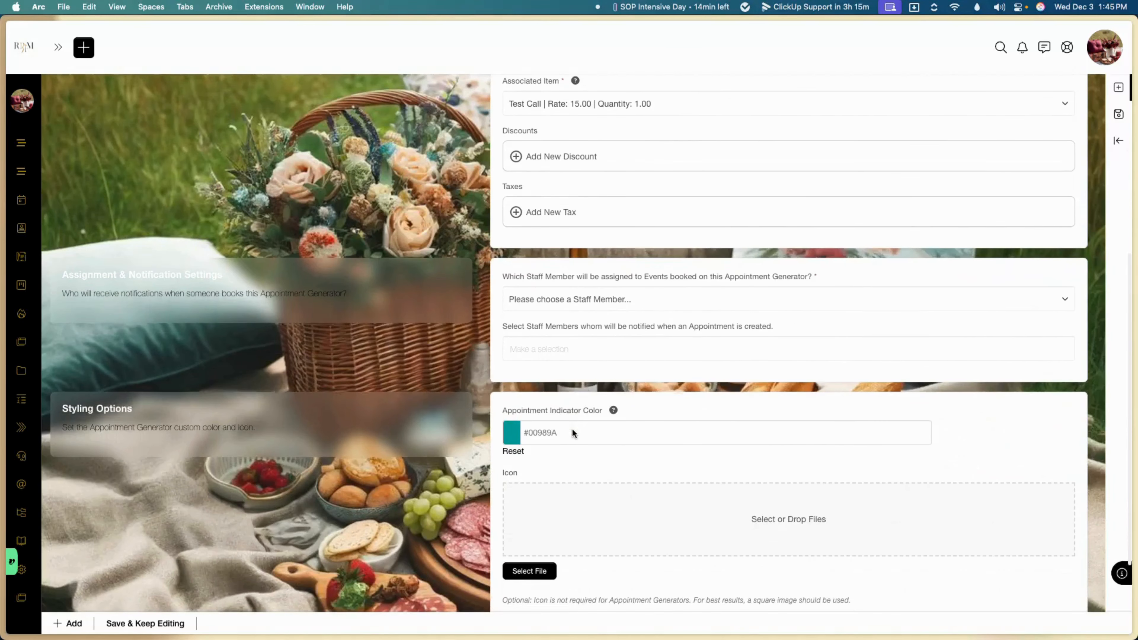
{"action": "left_click", "coordinate": [583, 300]}
{"action": "left_click", "coordinate": [556, 365]}
{"action": "left_click", "coordinate": [583, 350]}
{"action": "left_click", "coordinate": [556, 394]}
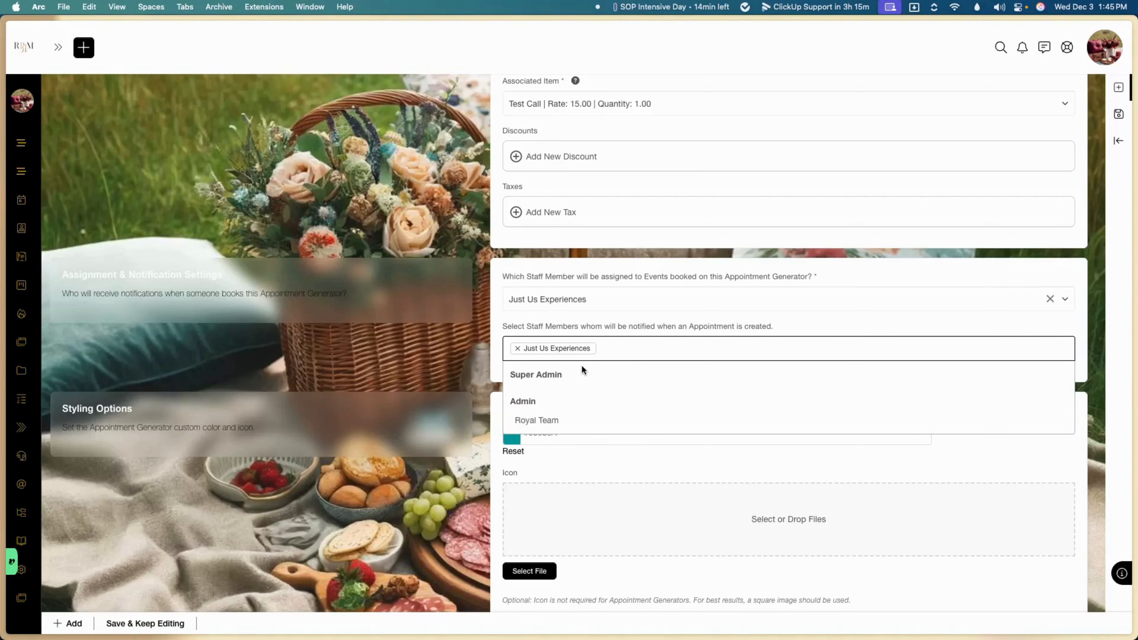
{"action": "left_click", "coordinate": [448, 373]}
Step: Save the appointment generator and keep editing
{"action": "scroll", "coordinate": [448, 372], "scroll_direction": "down", "scroll_amount": 5}
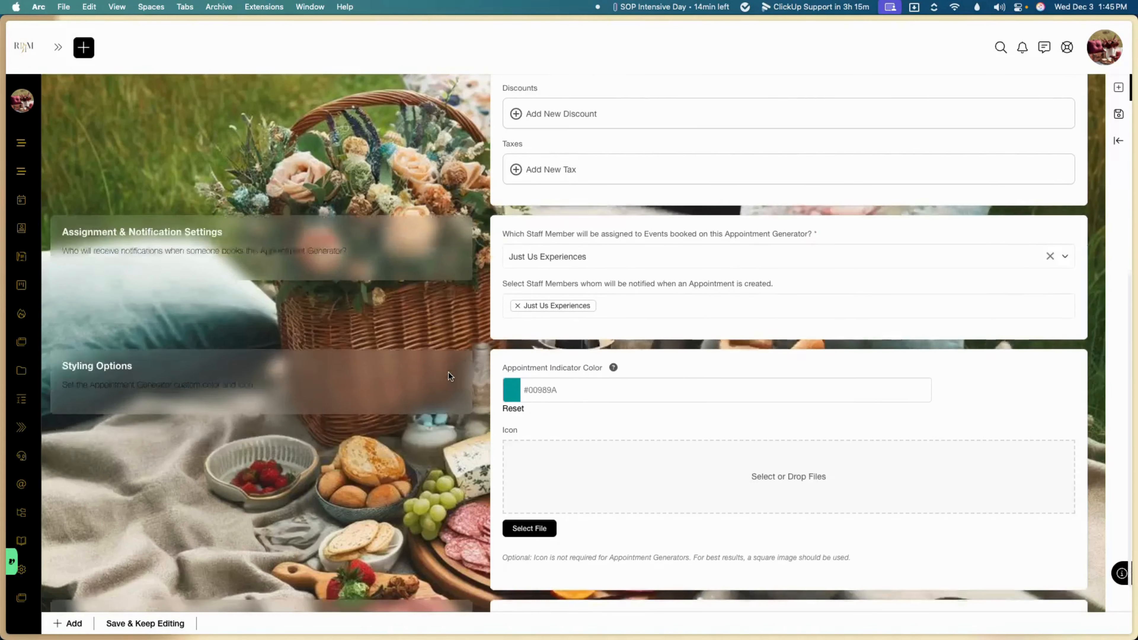
{"action": "scroll", "coordinate": [448, 373], "scroll_direction": "down", "scroll_amount": 1}
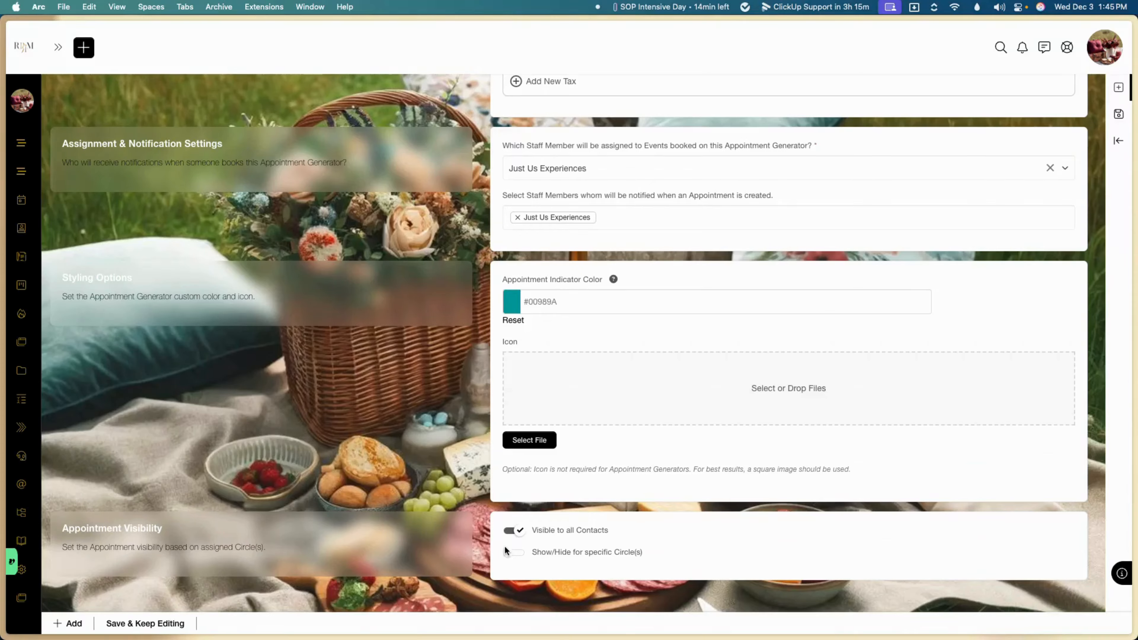
{"action": "left_click", "coordinate": [148, 624]}
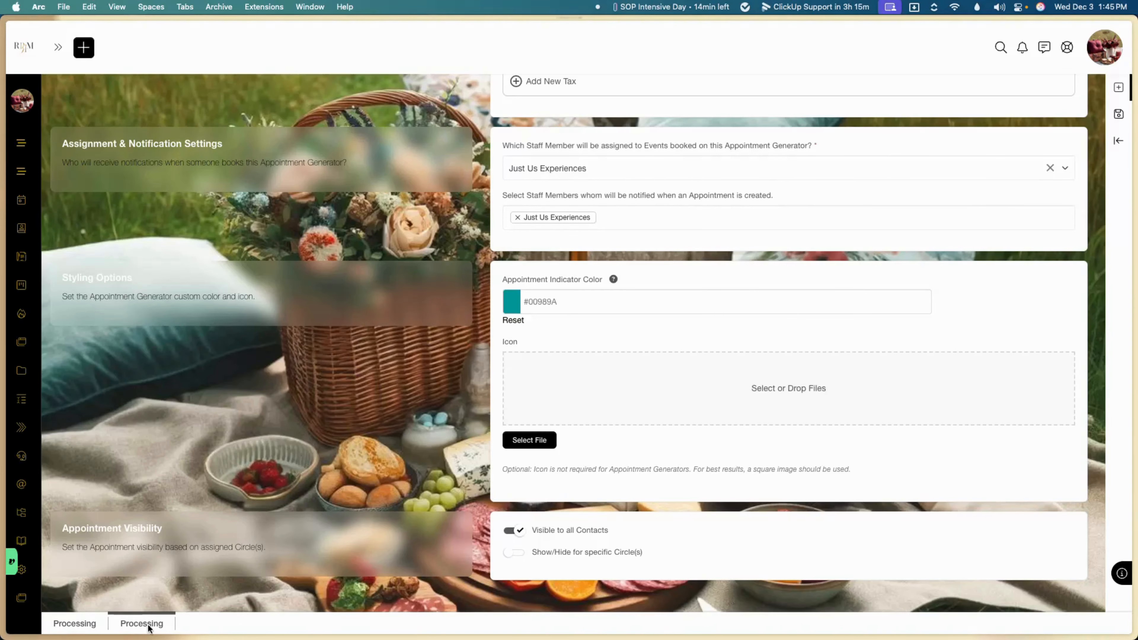
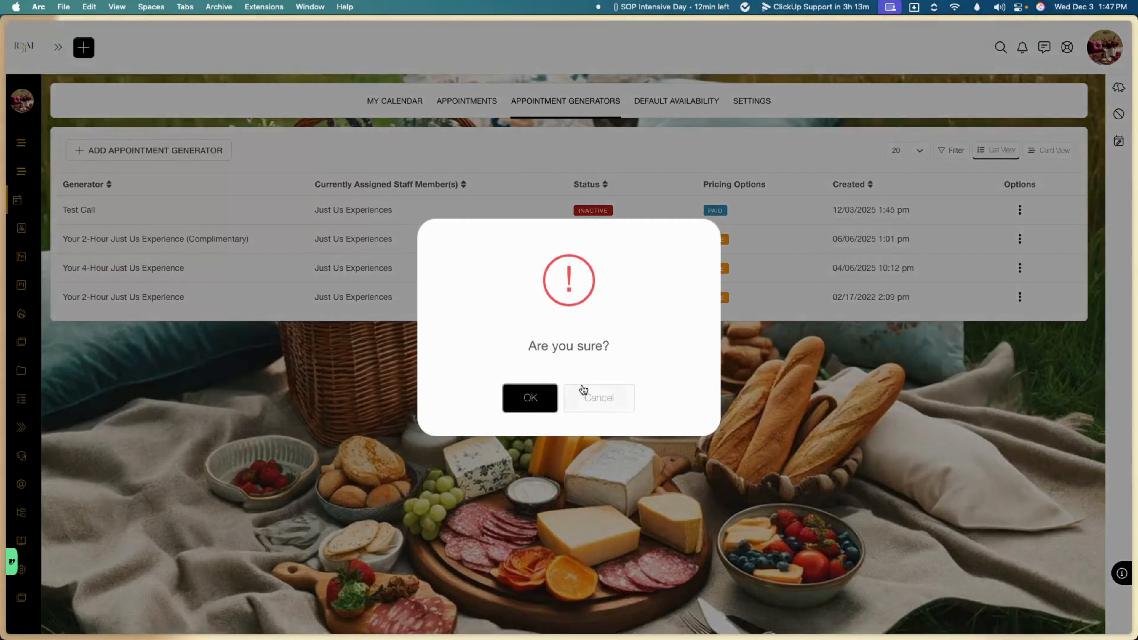
Step: Confirm reactivating Test Call so all four appointment generators show Active
{"action": "left_click", "coordinate": [536, 392]}
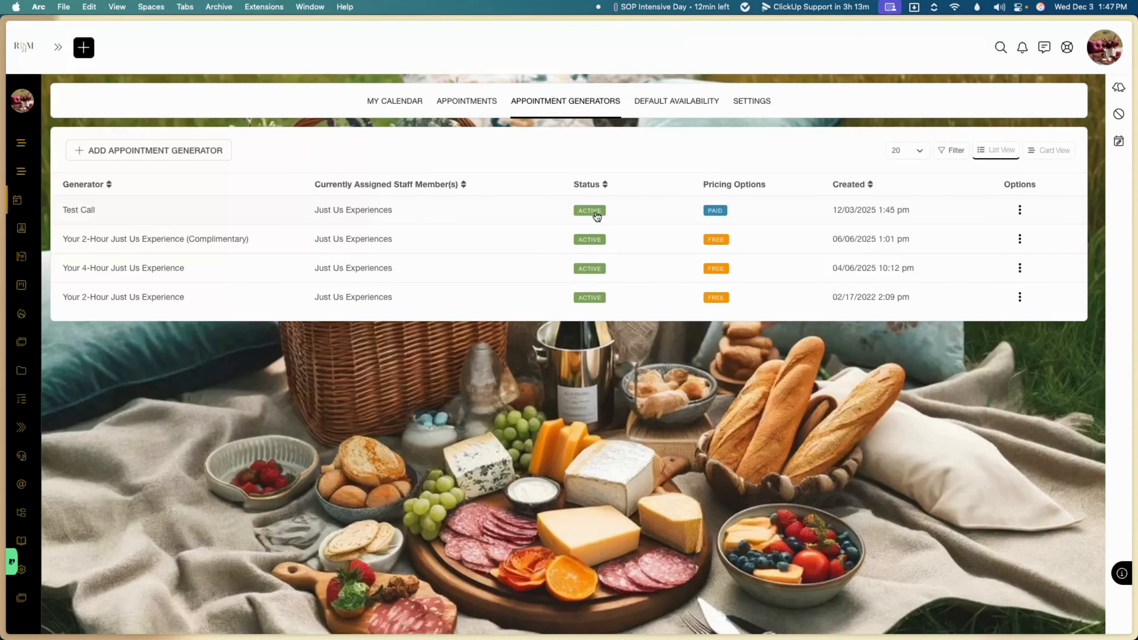
{"action": "left_click", "coordinate": [1019, 210]}
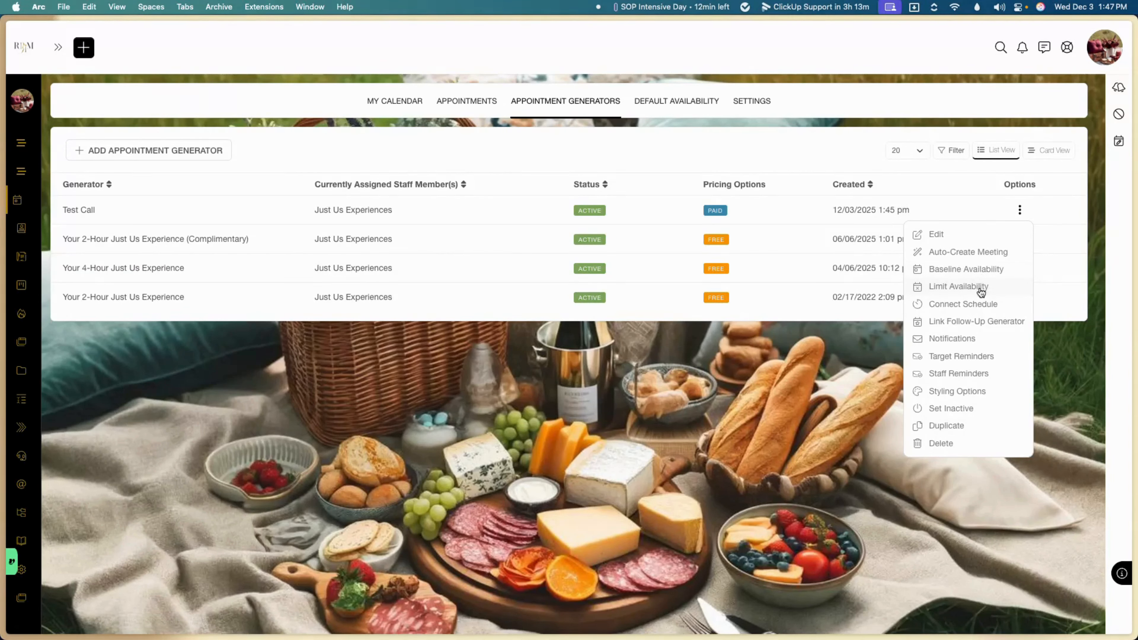
{"action": "left_click", "coordinate": [991, 322]}
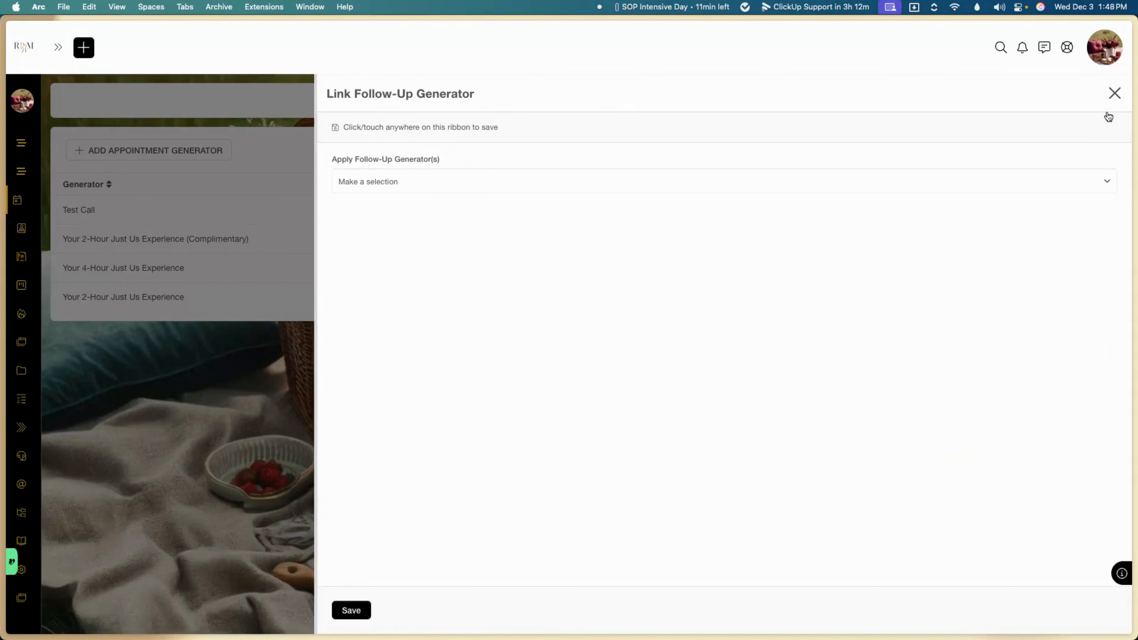
{"action": "left_click", "coordinate": [1060, 188]}
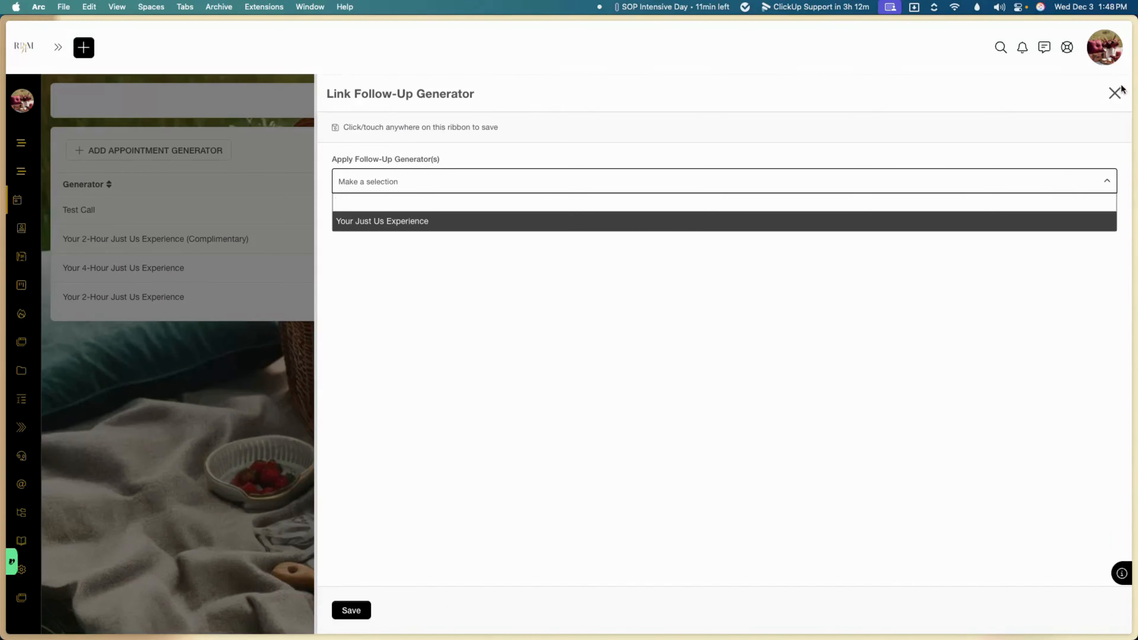
{"action": "left_click", "coordinate": [1114, 93]}
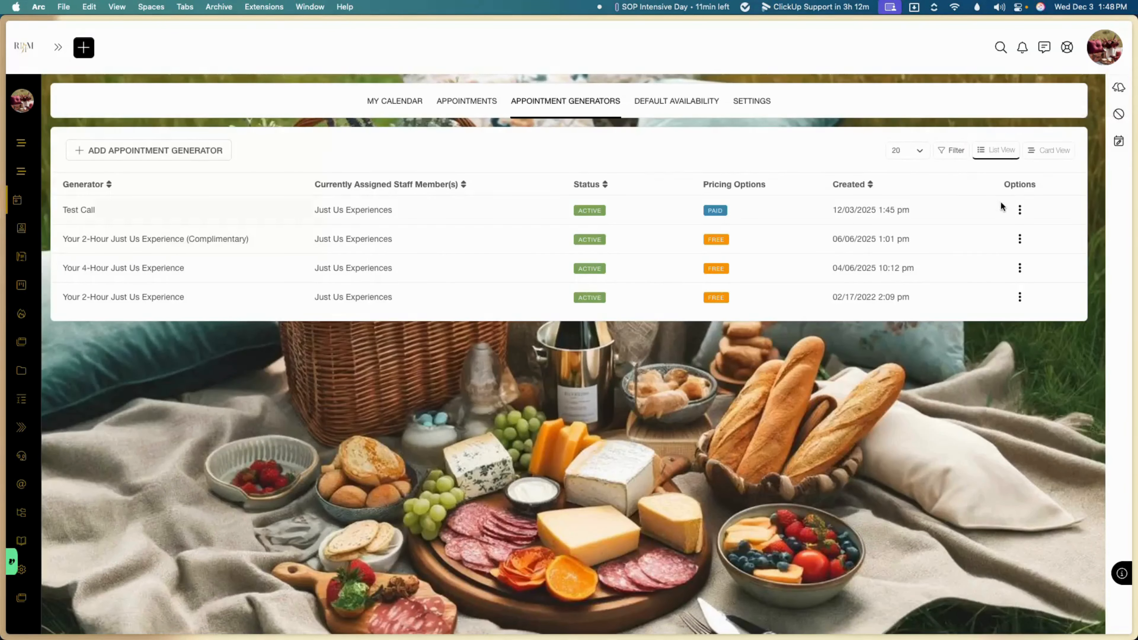
{"action": "left_click", "coordinate": [1021, 210]}
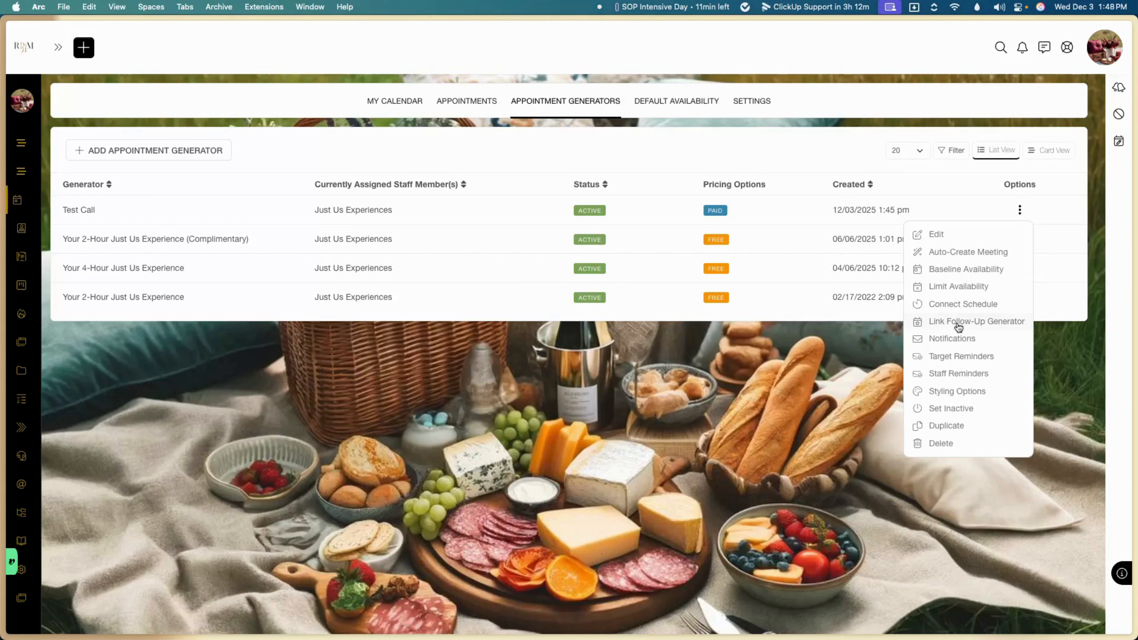
Step: In Test Call's Target Reminders, add a second reminder set in hours, then close the panel
{"action": "left_click", "coordinate": [965, 357]}
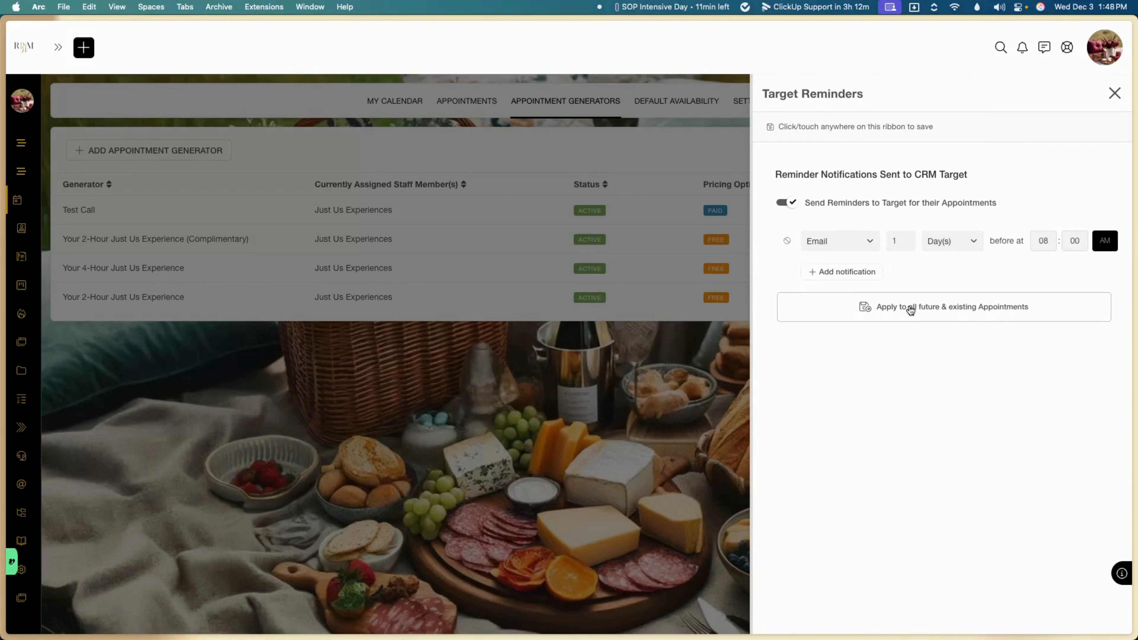
{"action": "left_click", "coordinate": [856, 278]}
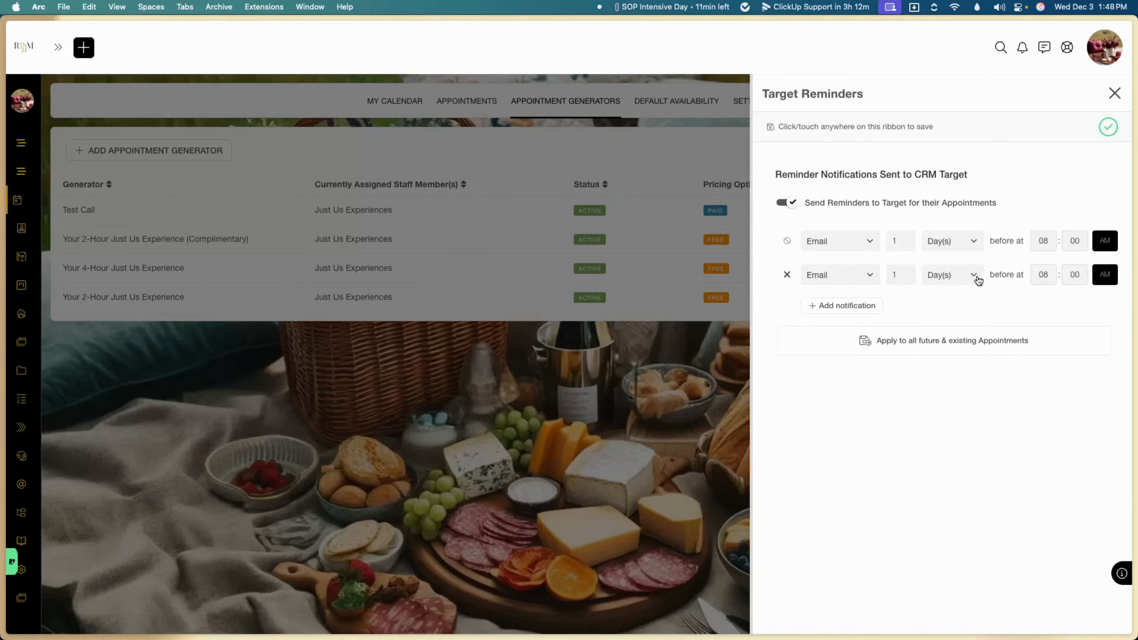
{"action": "left_click", "coordinate": [975, 275]}
{"action": "left_click", "coordinate": [956, 335]}
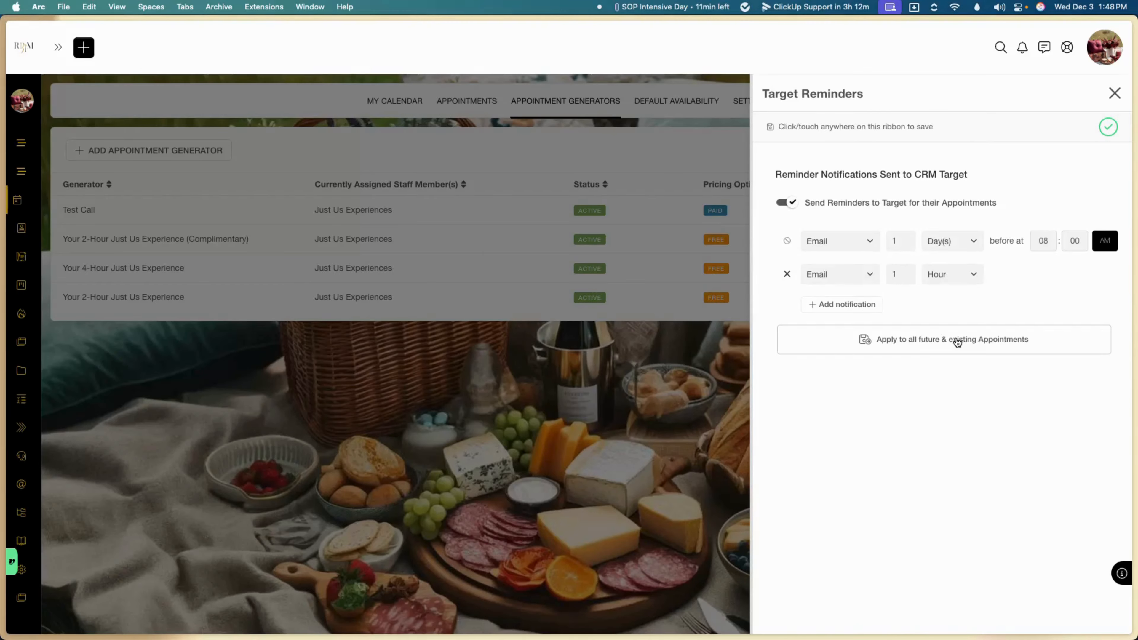
{"action": "left_click", "coordinate": [1113, 93]}
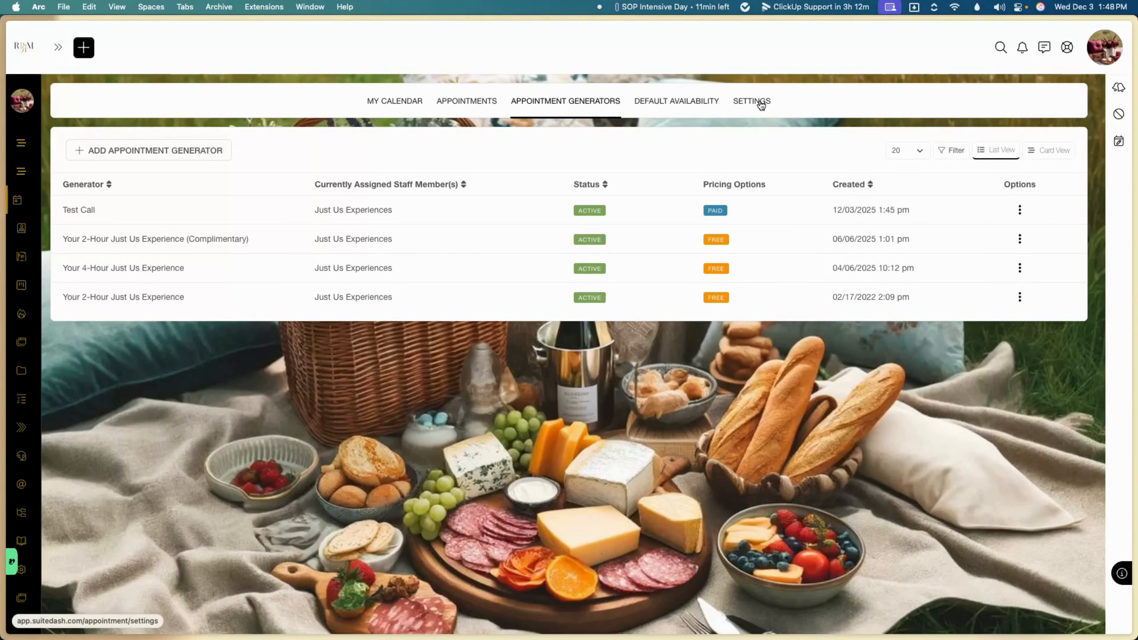
Step: Dismiss the Test Call actions menu and go to Forms from the left sidebar
{"action": "left_click", "coordinate": [1015, 212]}
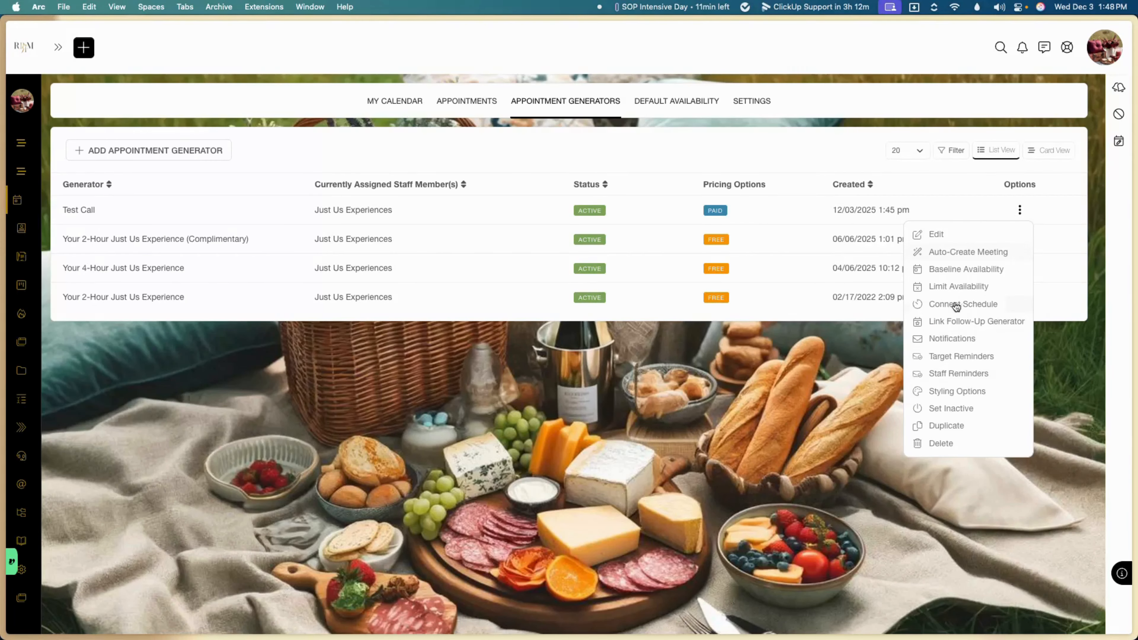
{"action": "left_click", "coordinate": [764, 440]}
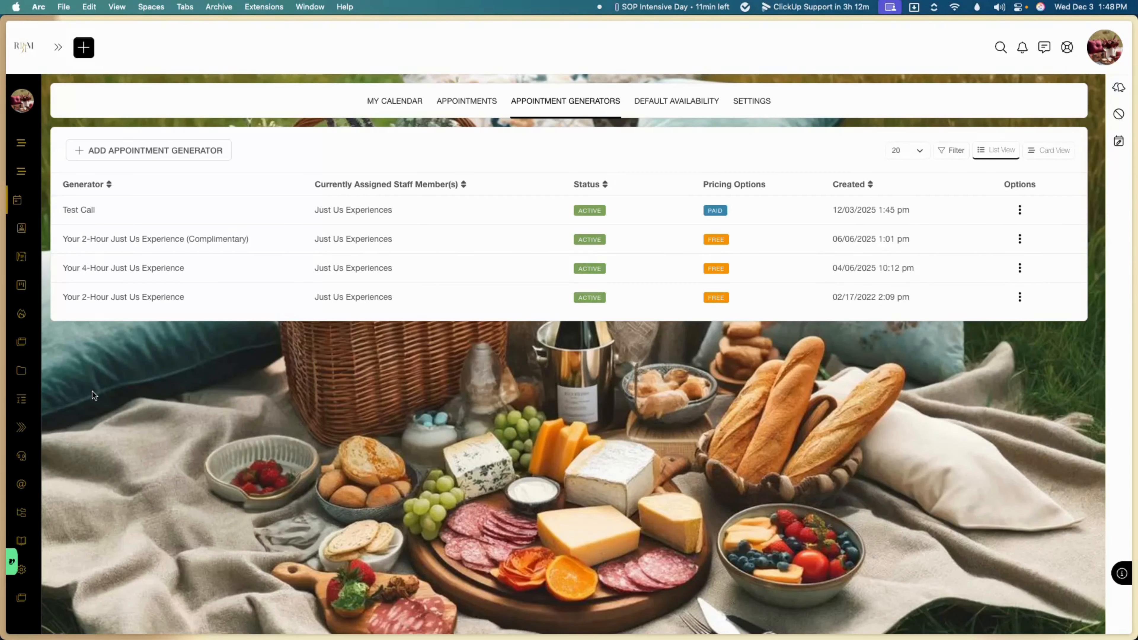
{"action": "mouse_move", "coordinate": [27, 397]}
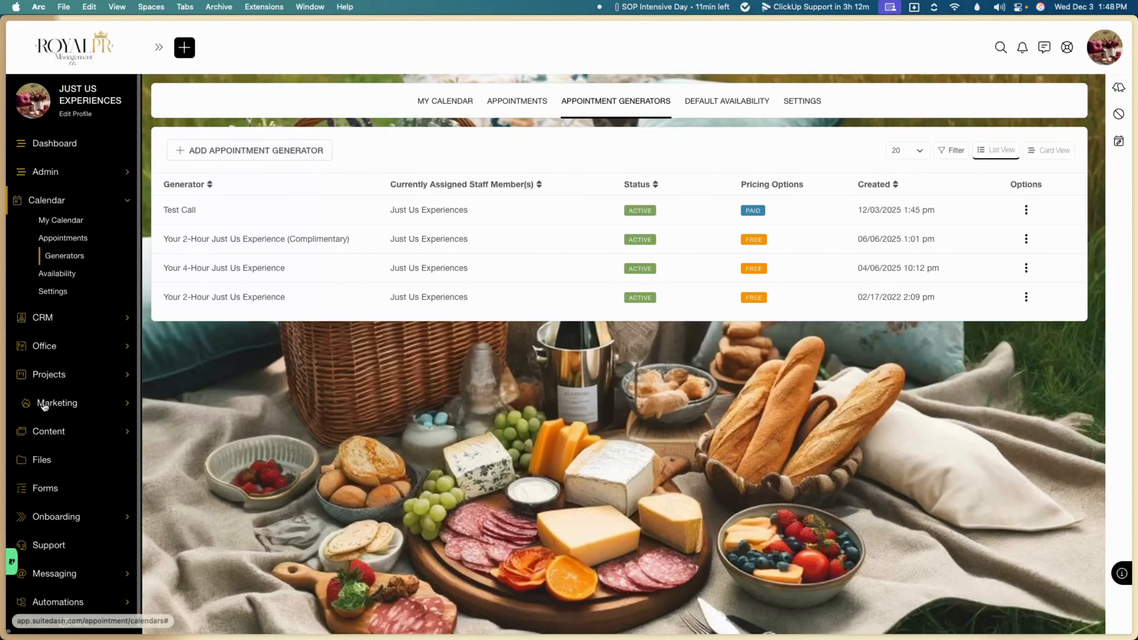
{"action": "left_click", "coordinate": [47, 493]}
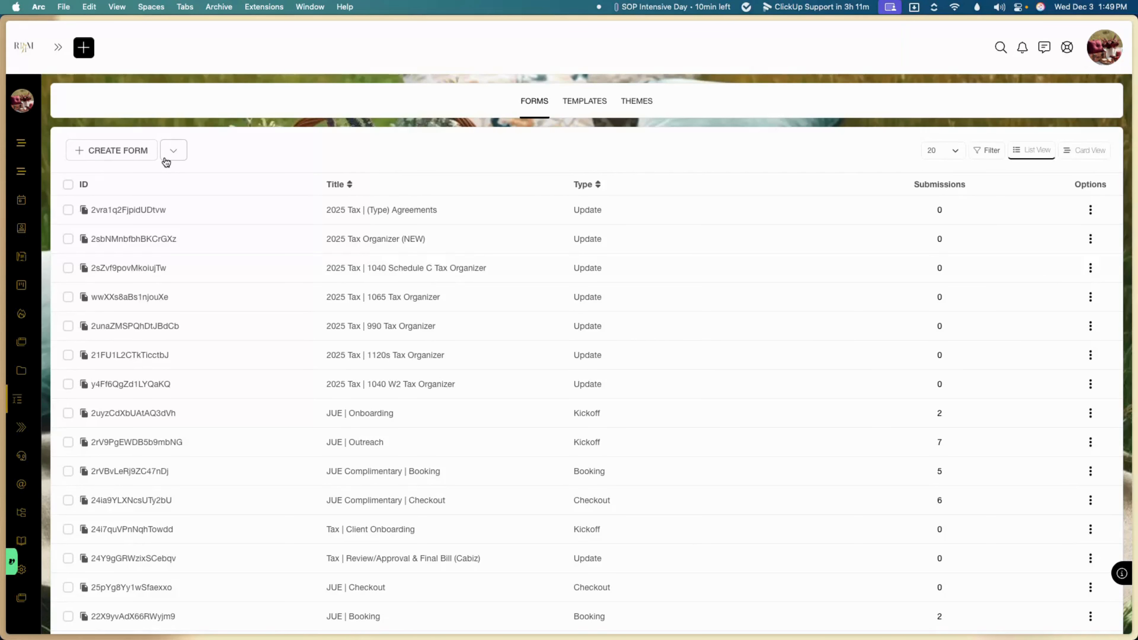
Step: Create a new Booking Form and enter 'Test Call' as its reference title
{"action": "left_click", "coordinate": [133, 161]}
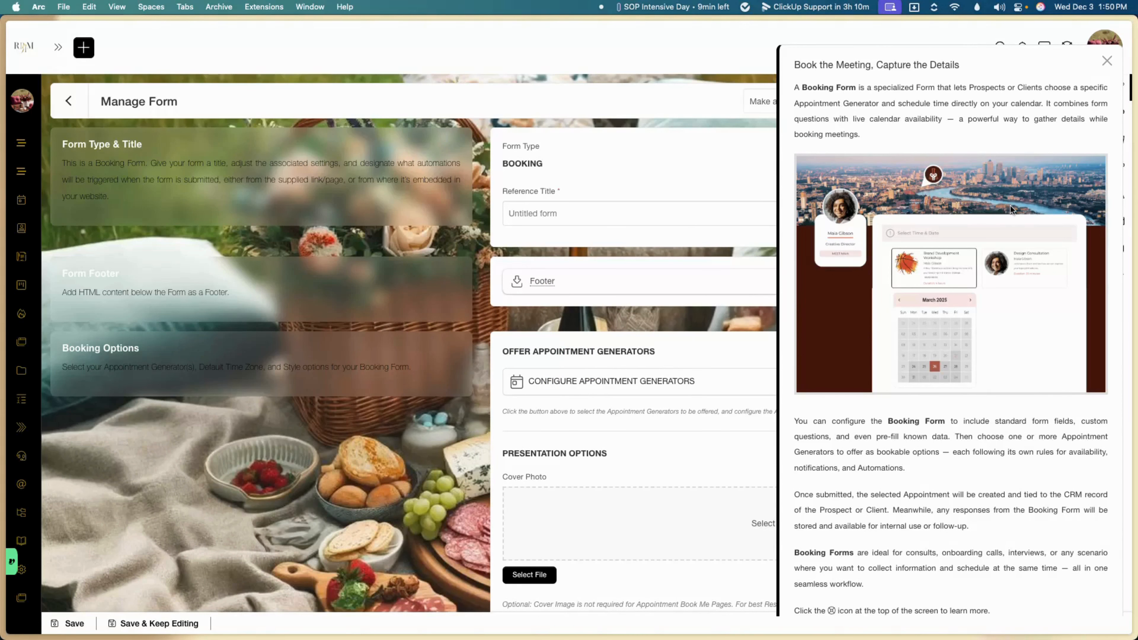
{"action": "left_click", "coordinate": [1110, 65]}
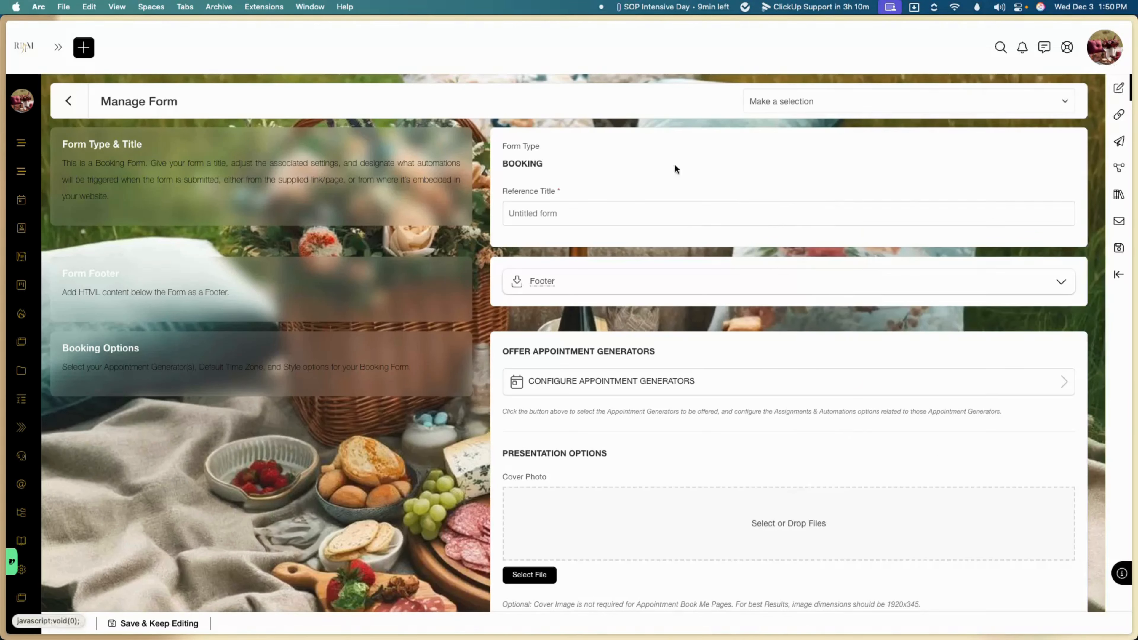
{"action": "left_click", "coordinate": [602, 218]}
{"action": "type", "text": "Tes"}
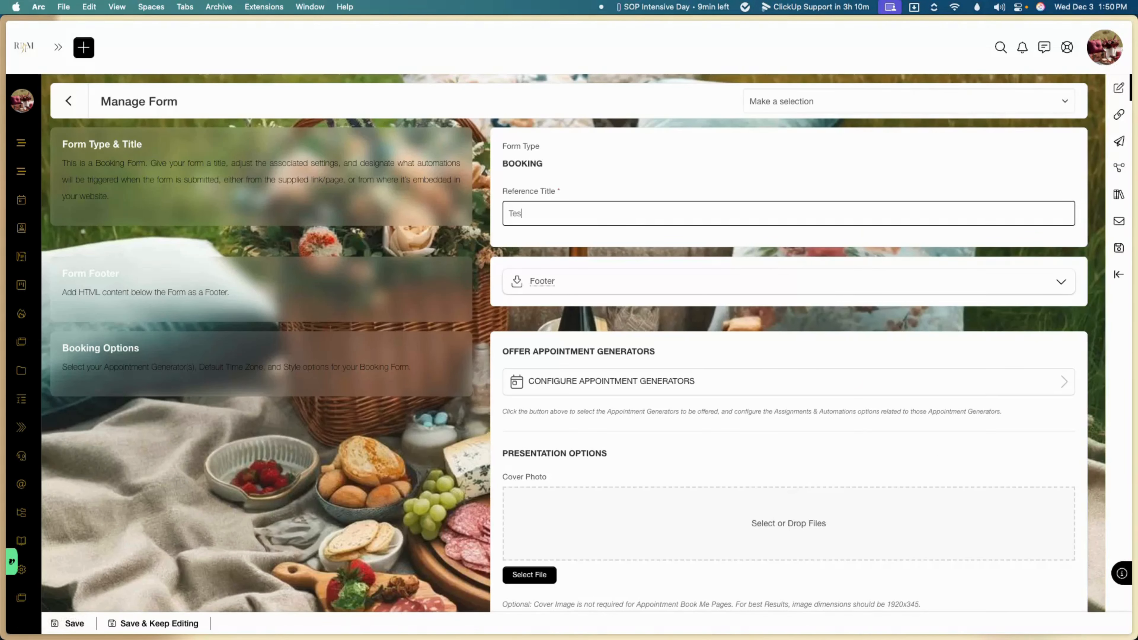
{"action": "type", "text": "t CAll="}
{"action": "scroll", "coordinate": [519, 388], "scroll_direction": "down", "scroll_amount": 2}
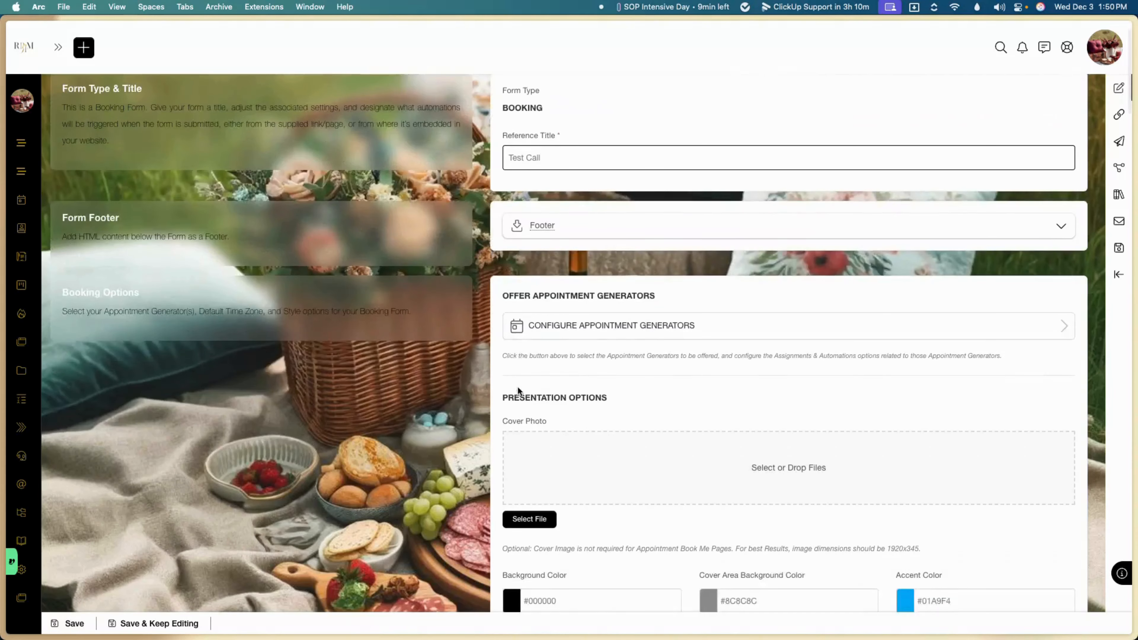
{"action": "scroll", "coordinate": [517, 389], "scroll_direction": "down", "scroll_amount": 1}
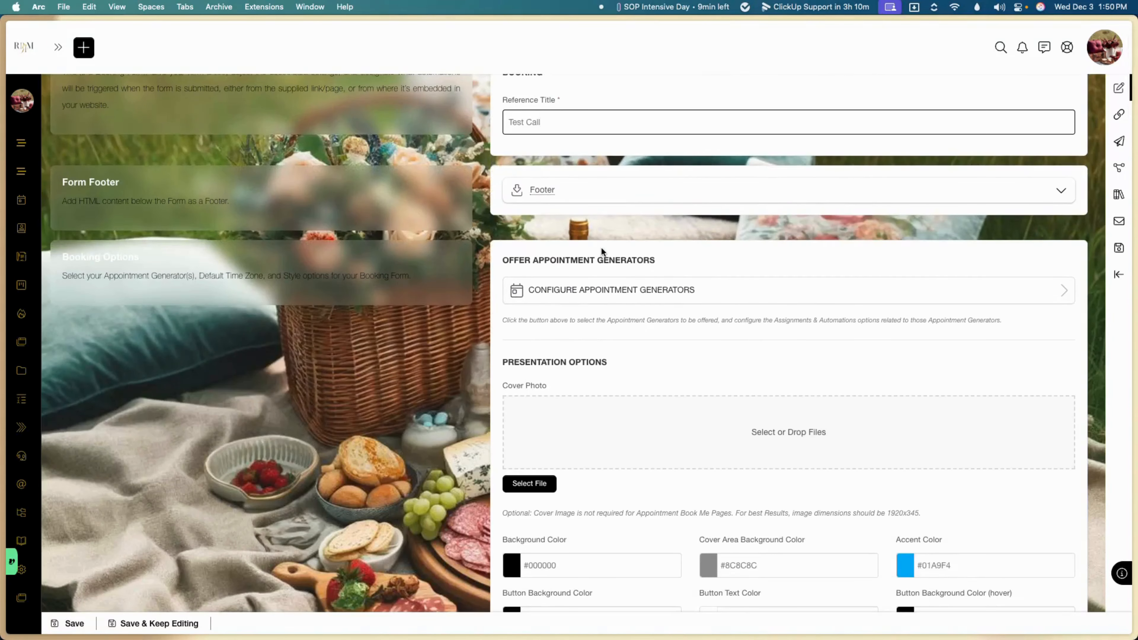
{"action": "left_click", "coordinate": [628, 251]}
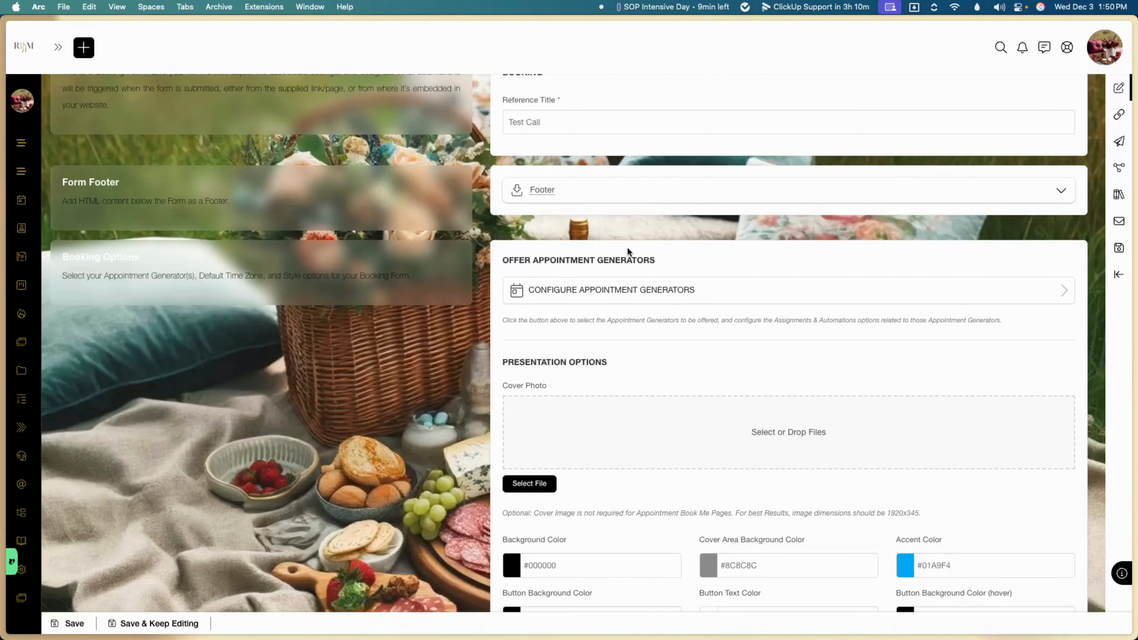
{"action": "scroll", "coordinate": [626, 249], "scroll_direction": "up", "scroll_amount": 2}
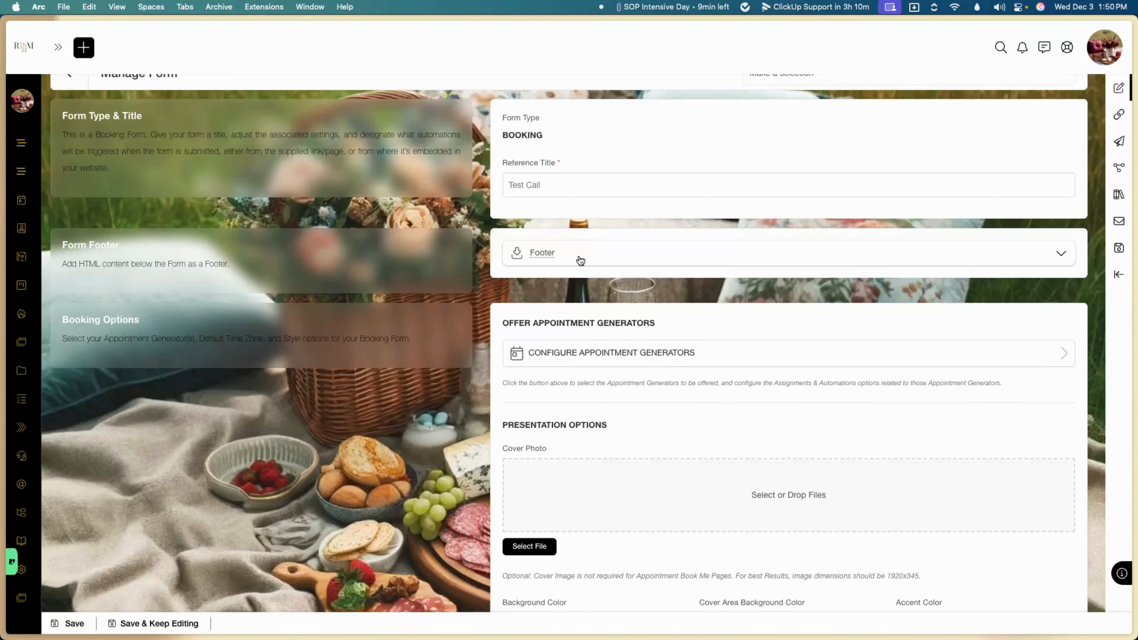
{"action": "scroll", "coordinate": [574, 259], "scroll_direction": "down", "scroll_amount": 3}
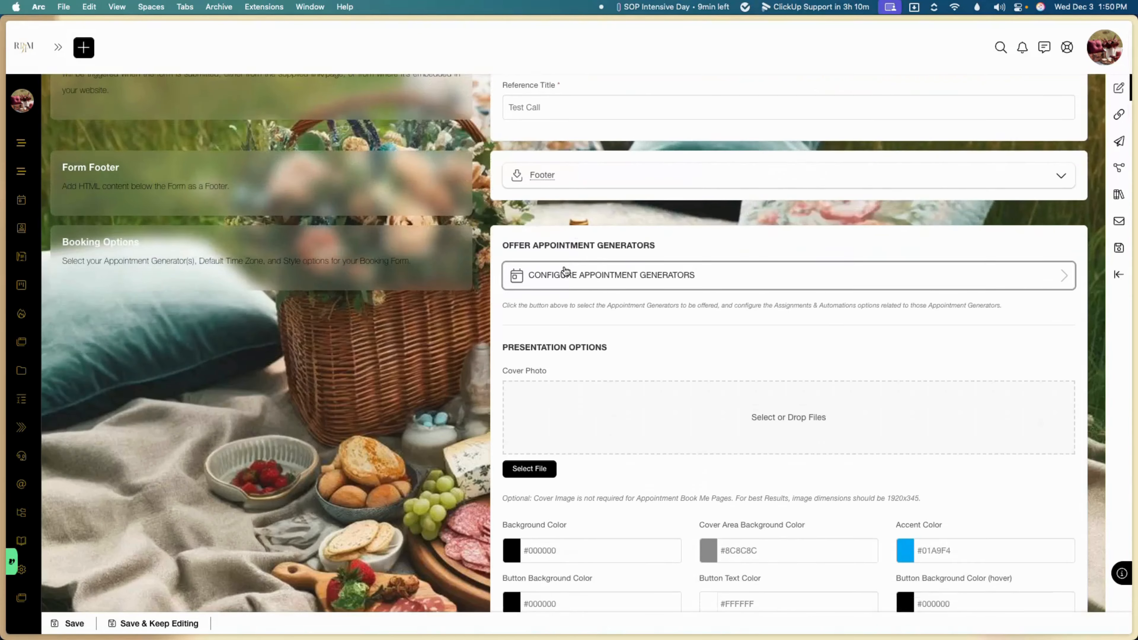
Step: Offer the Test Call and 2-Hour Just Us Experience generators on the booking form
{"action": "left_click", "coordinate": [570, 280]}
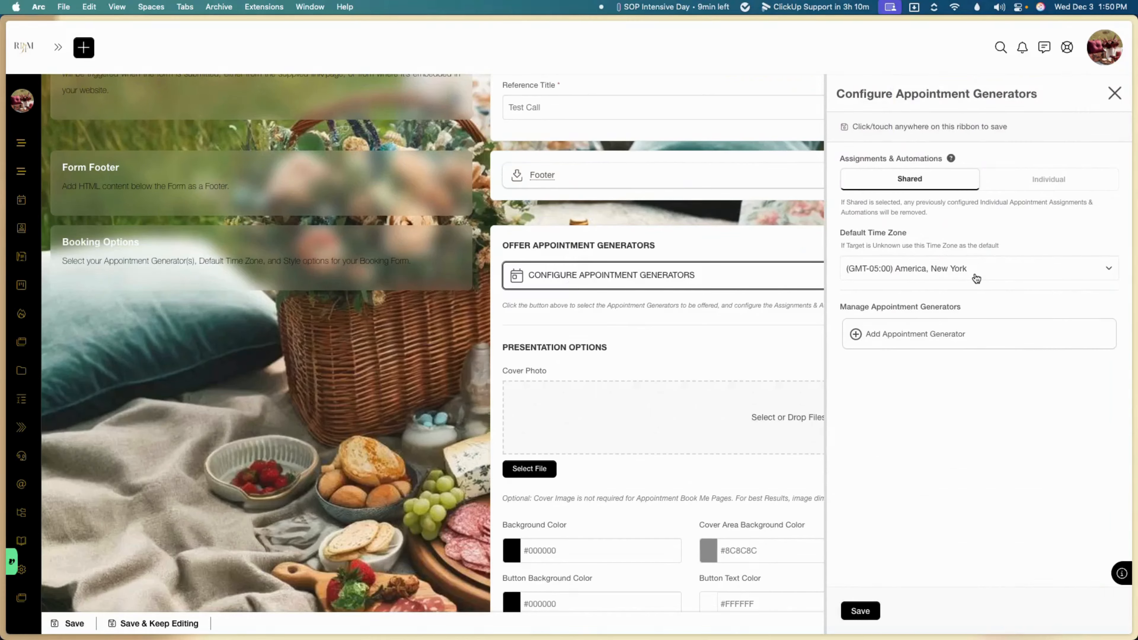
{"action": "left_click", "coordinate": [931, 334]}
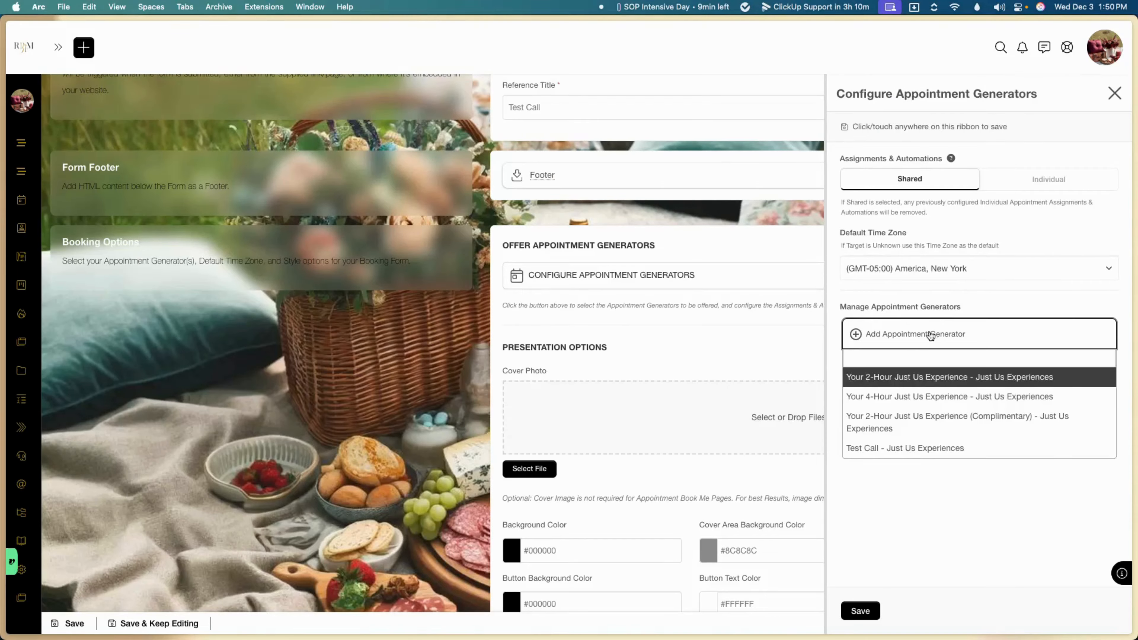
{"action": "left_click", "coordinate": [885, 447]}
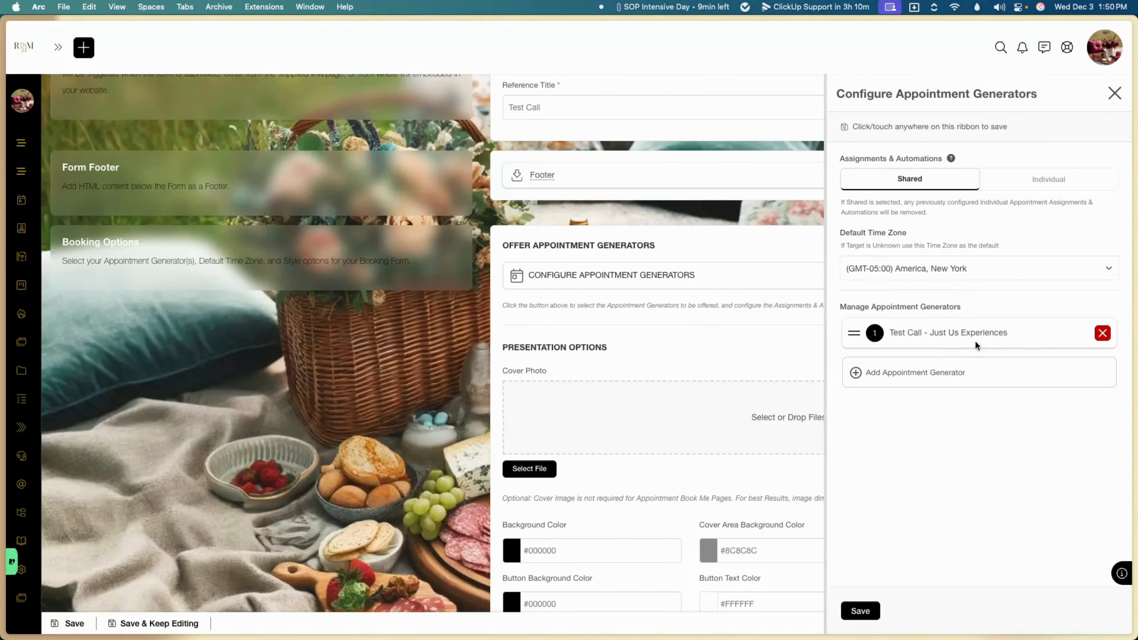
{"action": "left_click", "coordinate": [952, 374]}
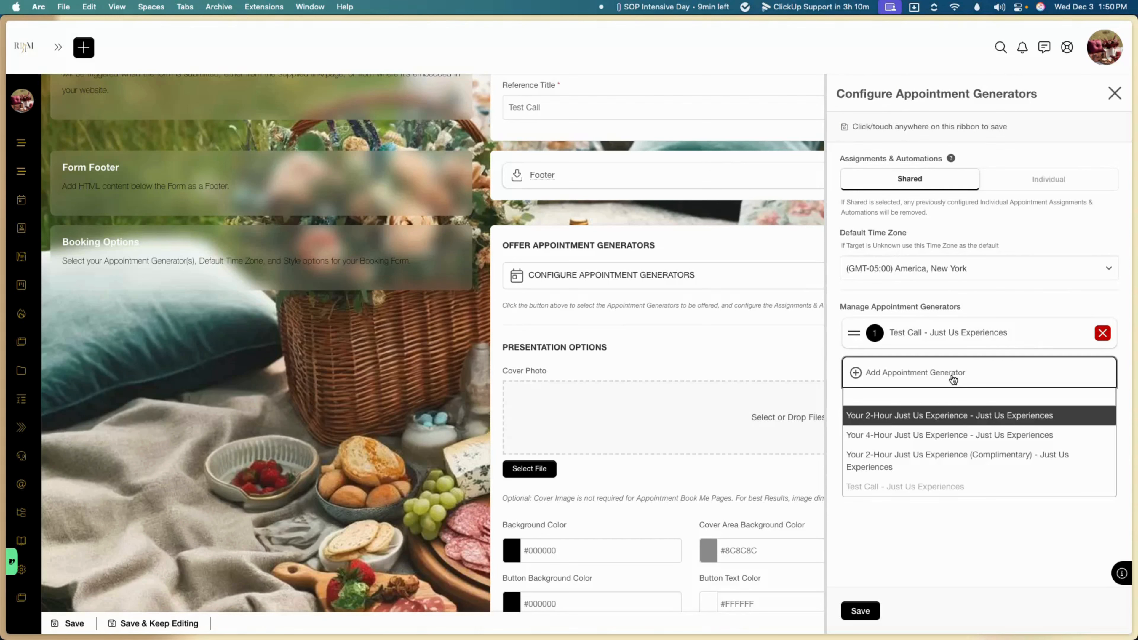
{"action": "left_click", "coordinate": [934, 420]}
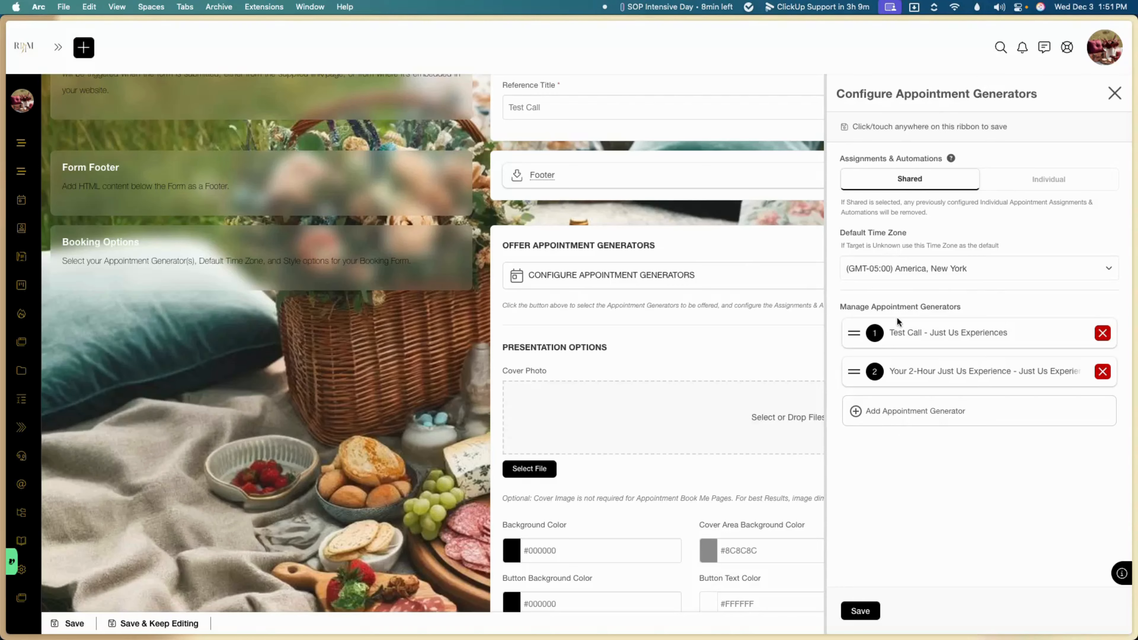
Step: Review per-generator assignments, then switch to Shared assignments and automations and save
{"action": "left_click", "coordinate": [1021, 188]}
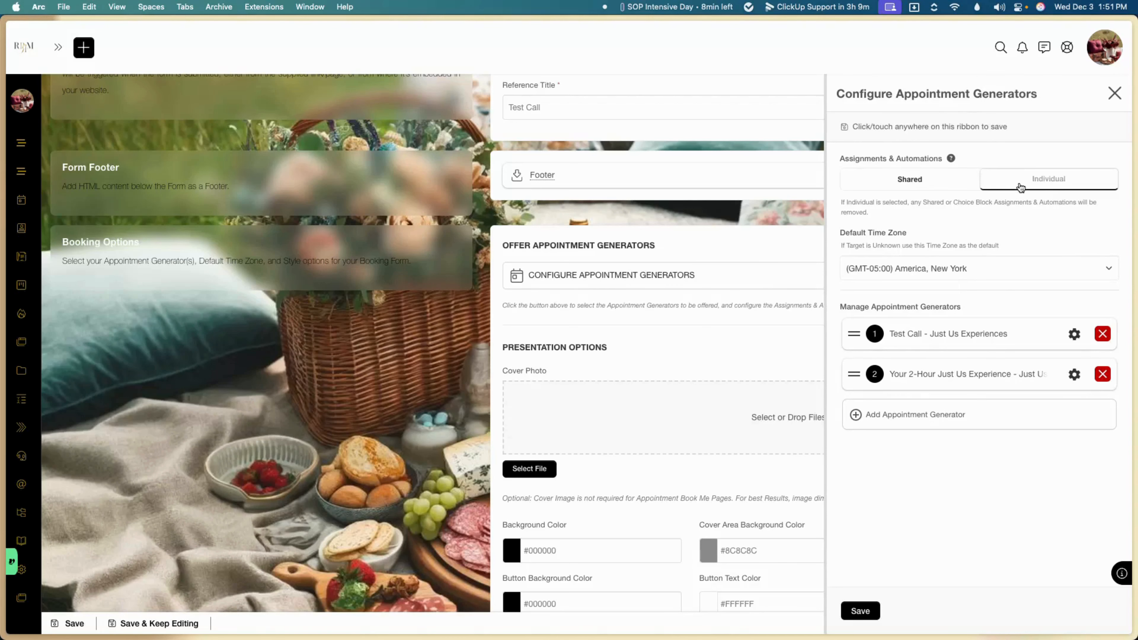
{"action": "left_click", "coordinate": [1074, 336]}
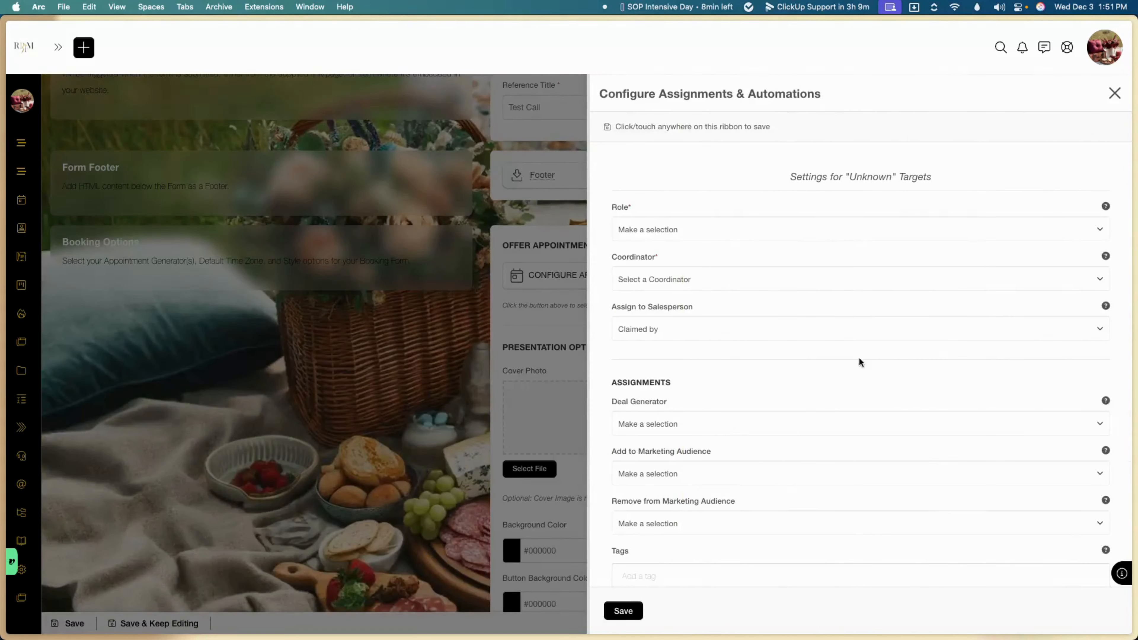
{"action": "scroll", "coordinate": [846, 392], "scroll_direction": "down", "scroll_amount": 5}
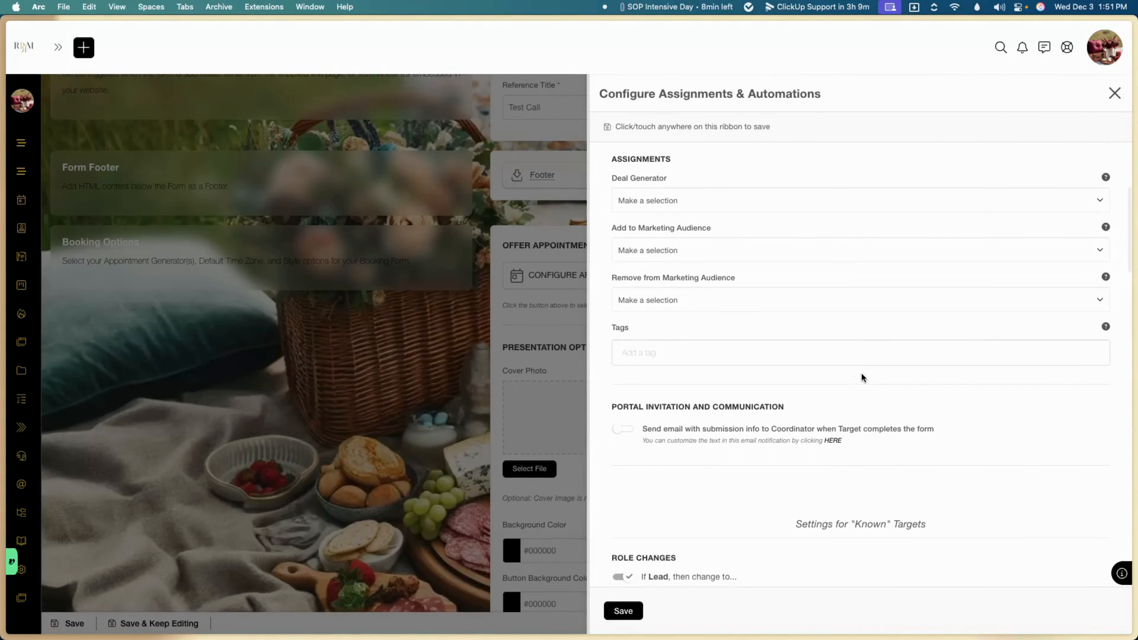
{"action": "left_click", "coordinate": [1114, 96]}
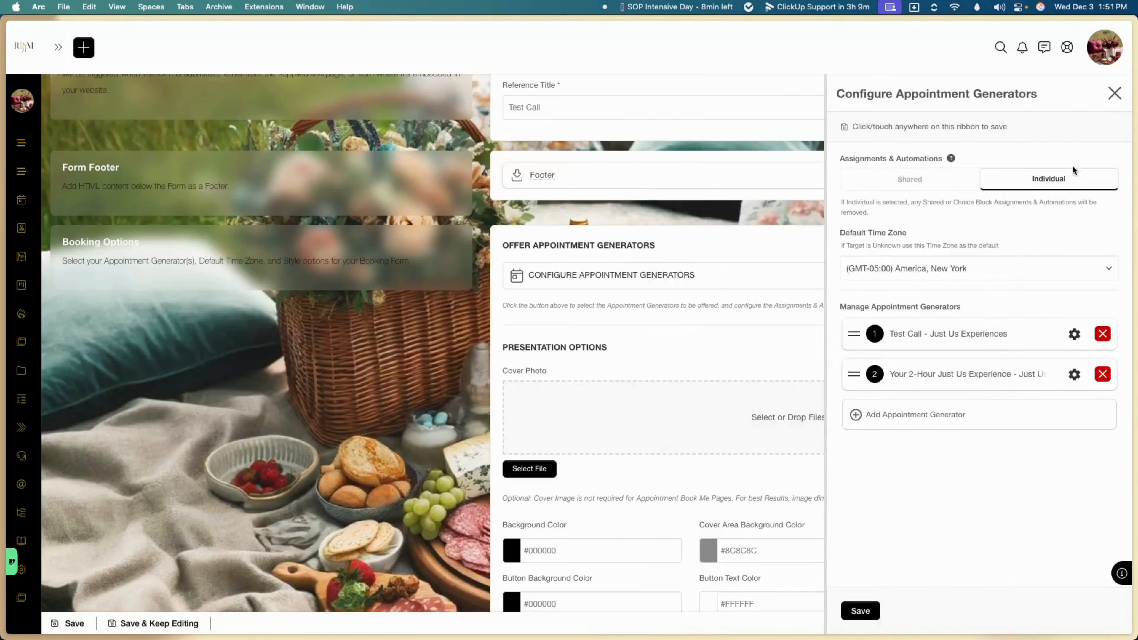
{"action": "left_click", "coordinate": [957, 186]}
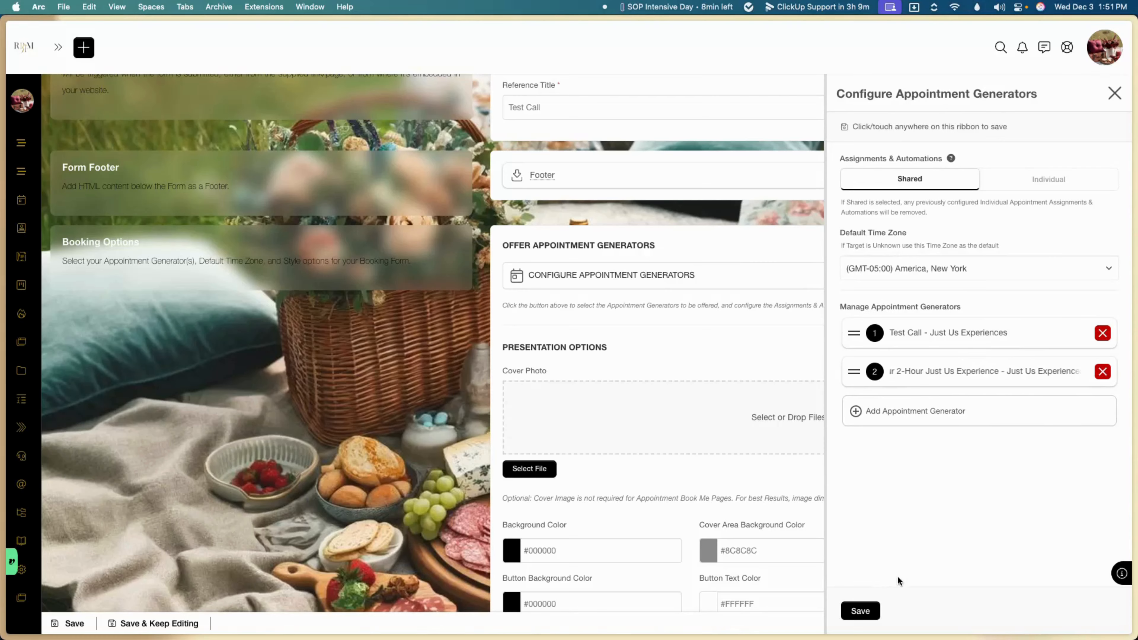
{"action": "left_click", "coordinate": [859, 611]}
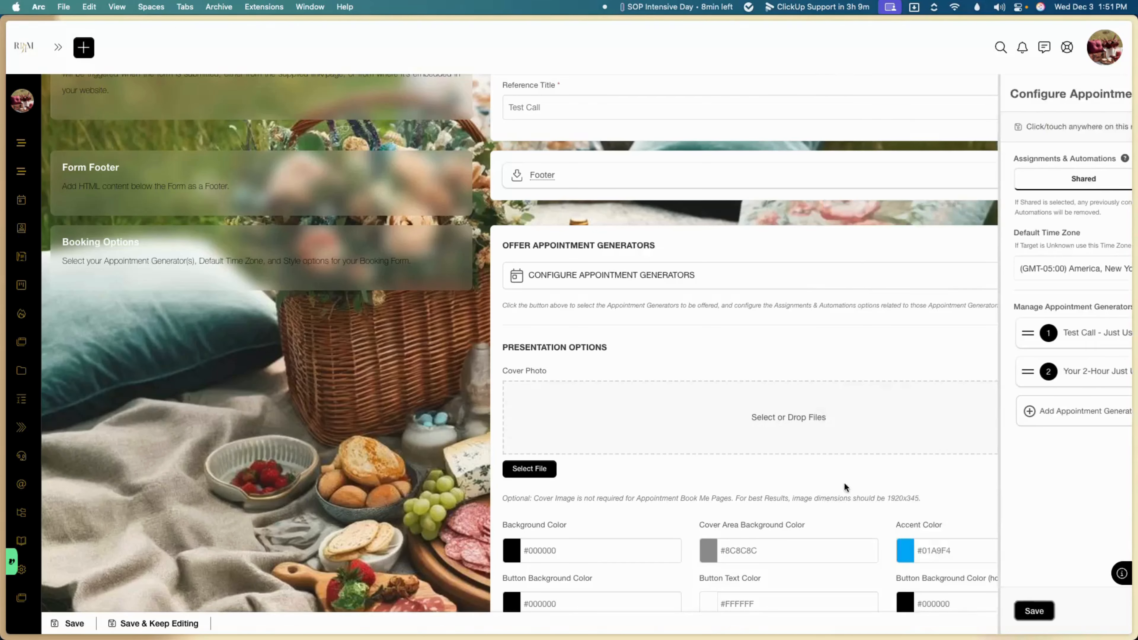
Step: Compare images in Downloads, then upload Soar Education Mapping (1).png as the cover photo
{"action": "left_click", "coordinate": [753, 432]}
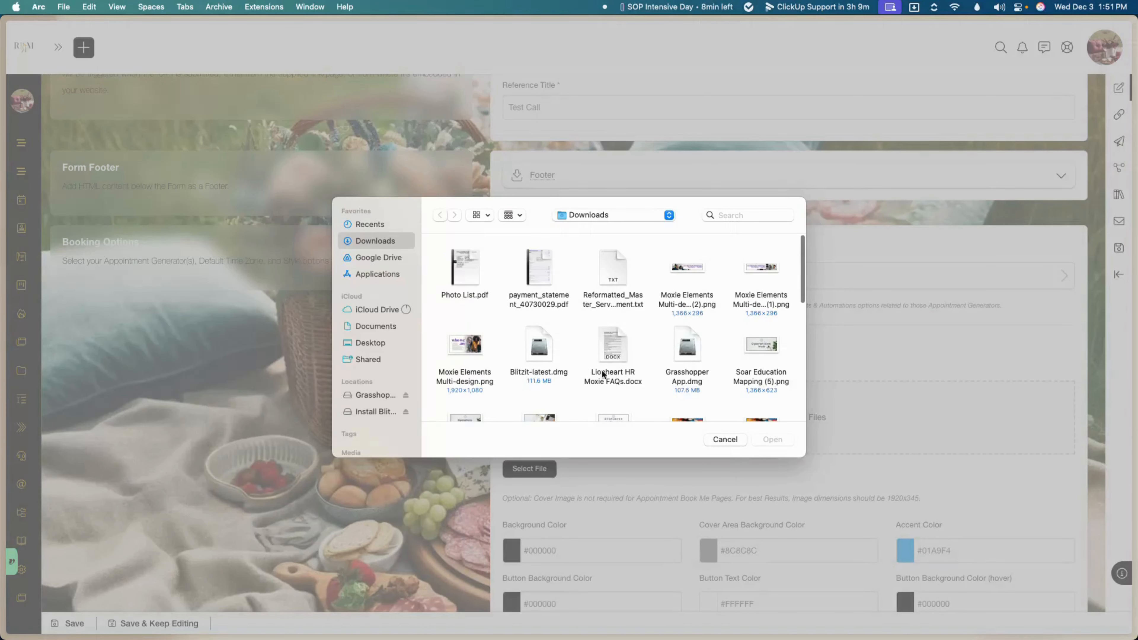
{"action": "scroll", "coordinate": [672, 293], "scroll_direction": "down", "scroll_amount": 3}
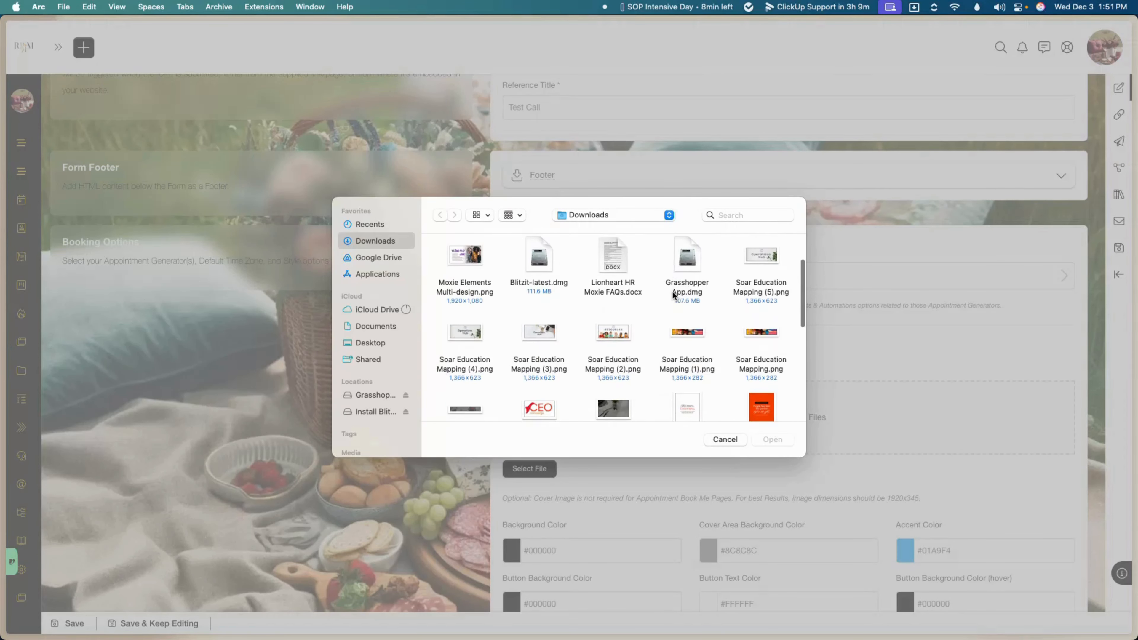
{"action": "left_click", "coordinate": [682, 332]}
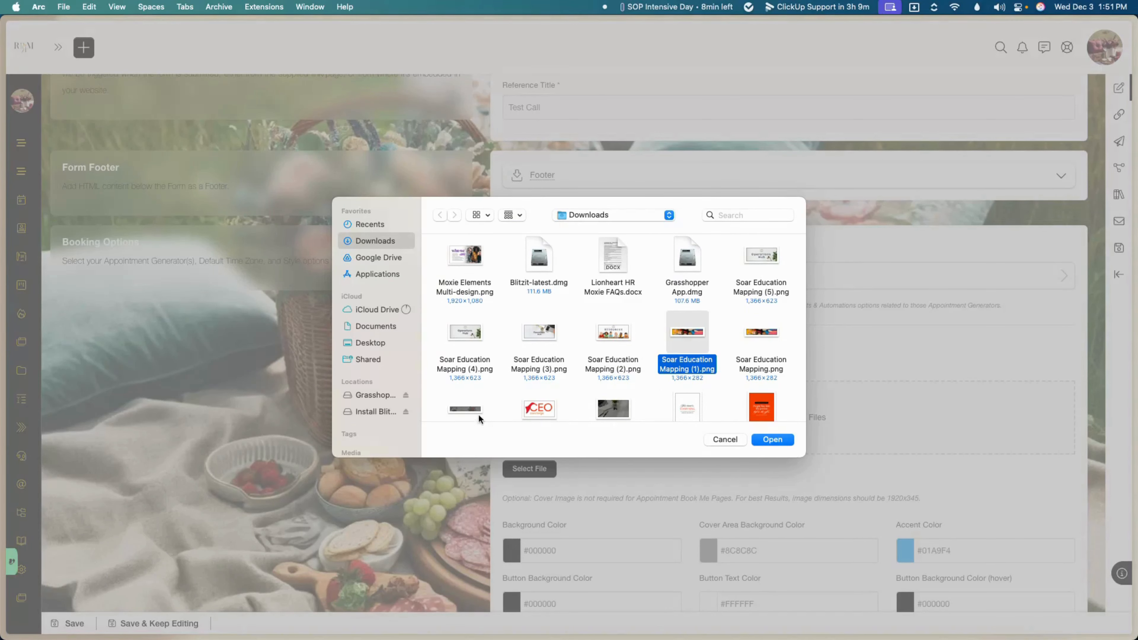
{"action": "left_click", "coordinate": [470, 407]}
{"action": "key", "text": "space"}
{"action": "key", "text": "space"}
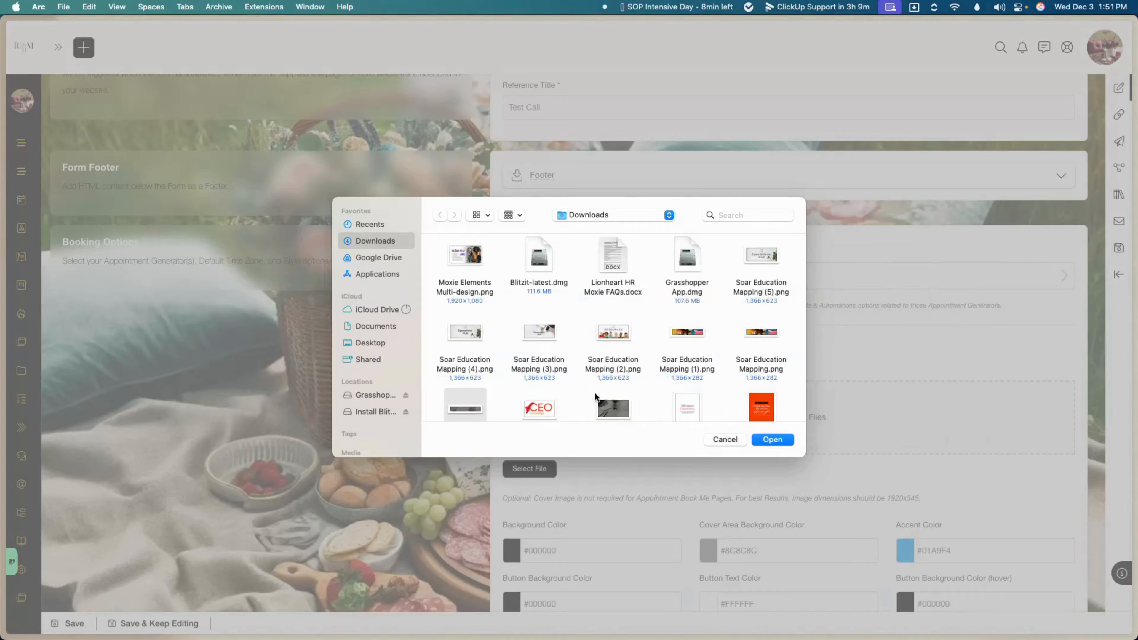
{"action": "left_click", "coordinate": [687, 330]}
{"action": "scroll", "coordinate": [755, 403], "scroll_direction": "down", "scroll_amount": 5}
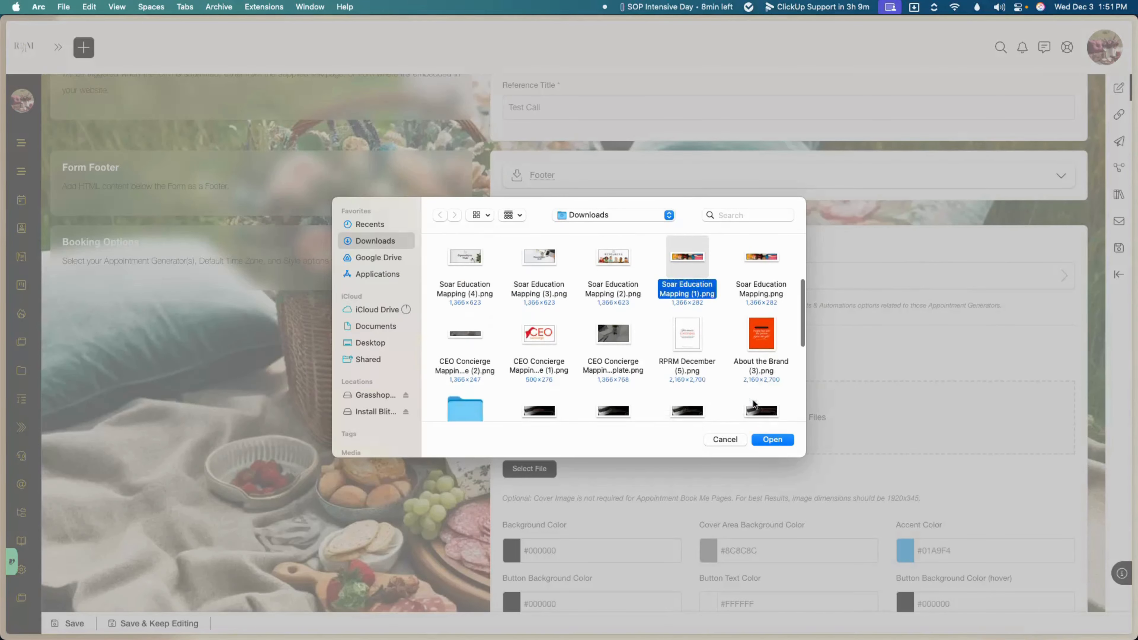
{"action": "left_click", "coordinate": [608, 358]}
{"action": "key", "text": "space"}
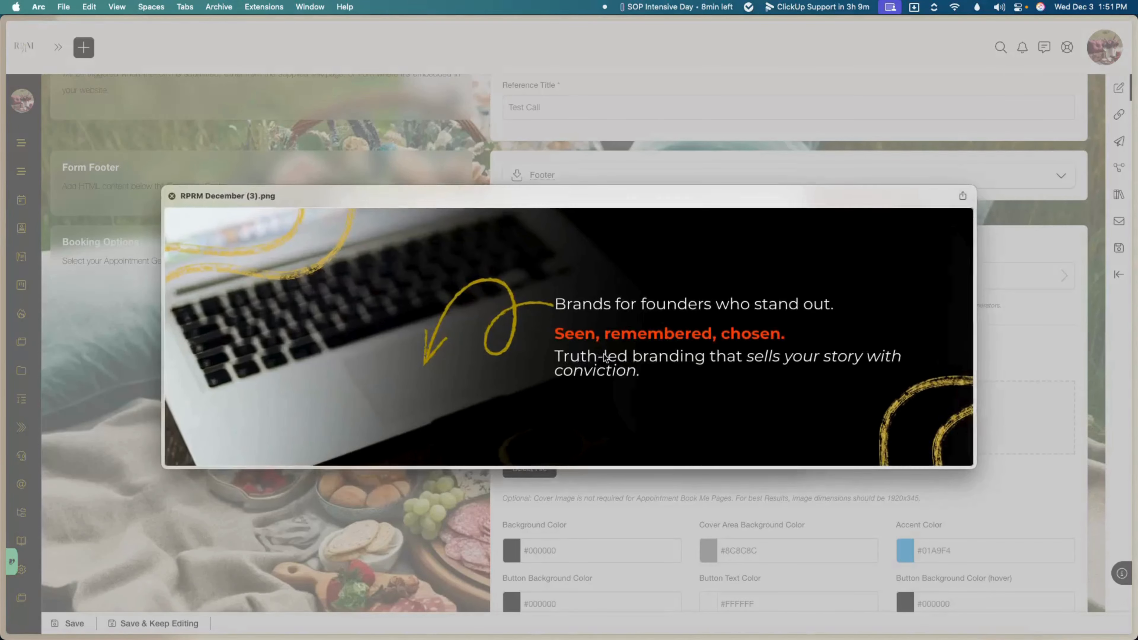
{"action": "key", "text": "space"}
{"action": "left_click", "coordinate": [540, 357]}
{"action": "scroll", "coordinate": [608, 354], "scroll_direction": "down", "scroll_amount": 3}
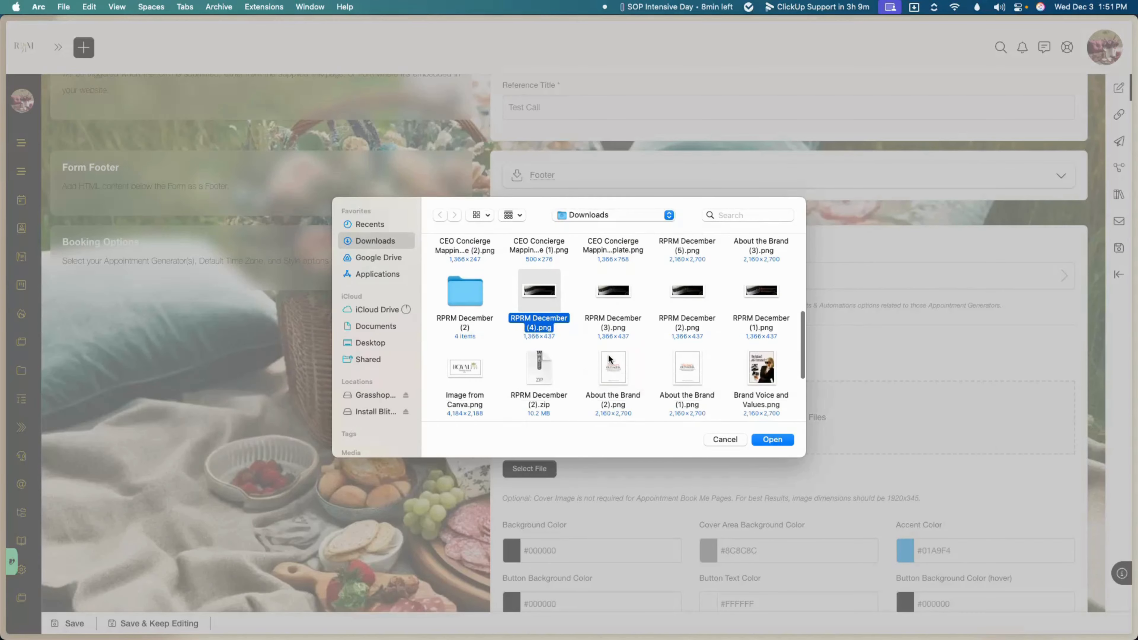
{"action": "scroll", "coordinate": [651, 334], "scroll_direction": "up", "scroll_amount": 3}
{"action": "scroll", "coordinate": [755, 257], "scroll_direction": "up", "scroll_amount": 2}
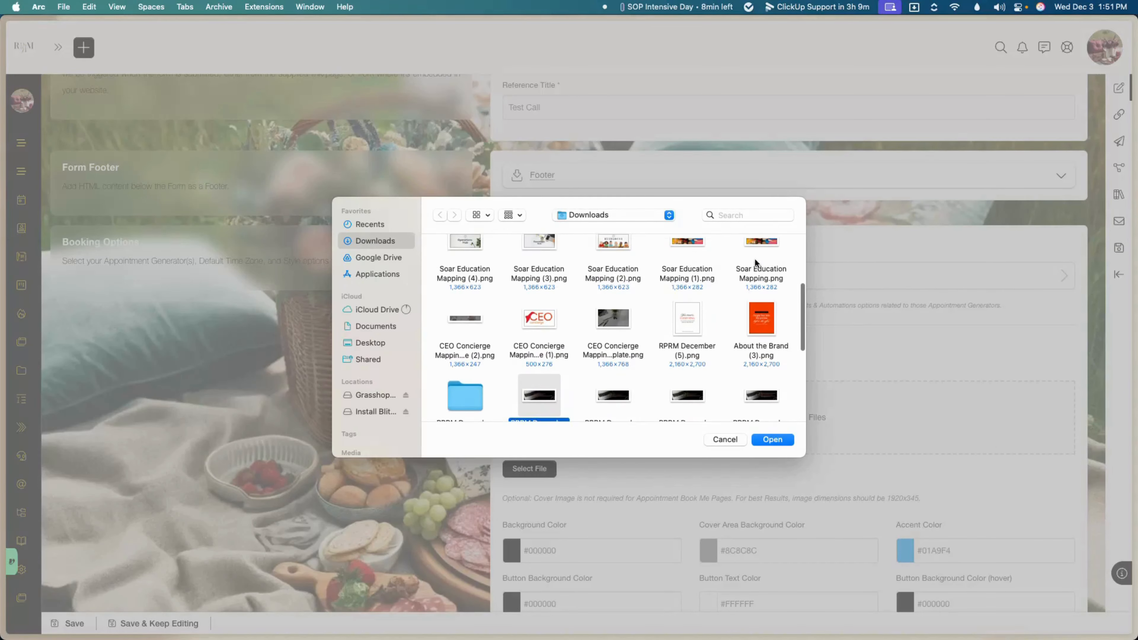
{"action": "left_click", "coordinate": [696, 244]}
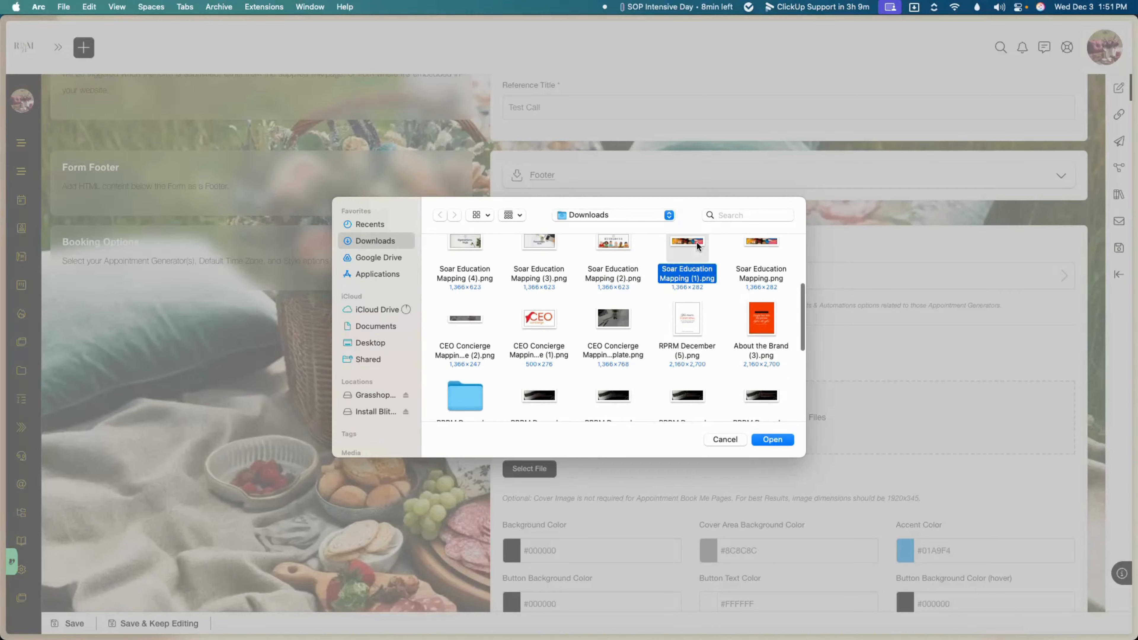
{"action": "left_click", "coordinate": [772, 439]}
{"action": "scroll", "coordinate": [772, 433], "scroll_direction": "down", "scroll_amount": 5}
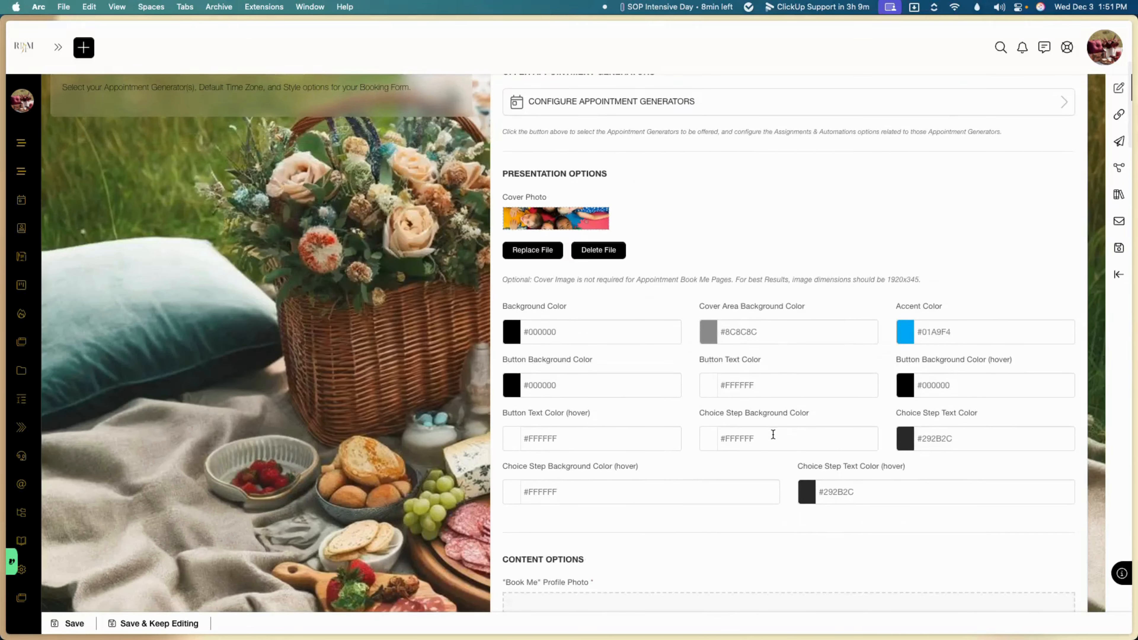
{"action": "scroll", "coordinate": [772, 432], "scroll_direction": "down", "scroll_amount": 2}
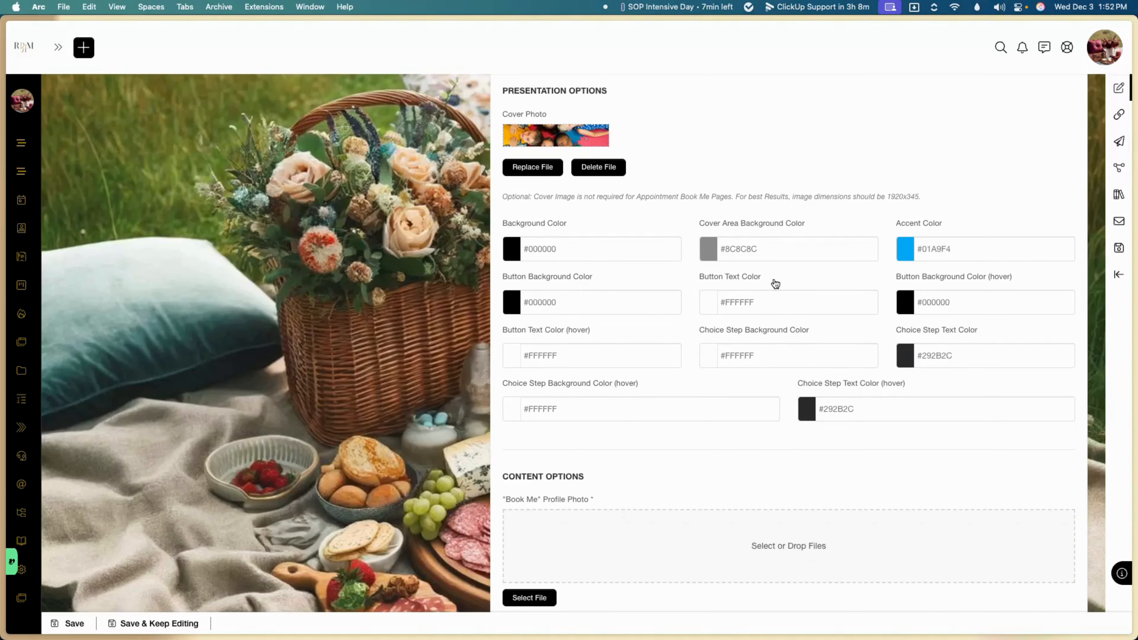
Step: Upload DSC03075 copy.jpg from the Downloads photos folder as the Book Me profile photo
{"action": "scroll", "coordinate": [776, 284], "scroll_direction": "down", "scroll_amount": 1}
{"action": "scroll", "coordinate": [776, 283], "scroll_direction": "down", "scroll_amount": 4}
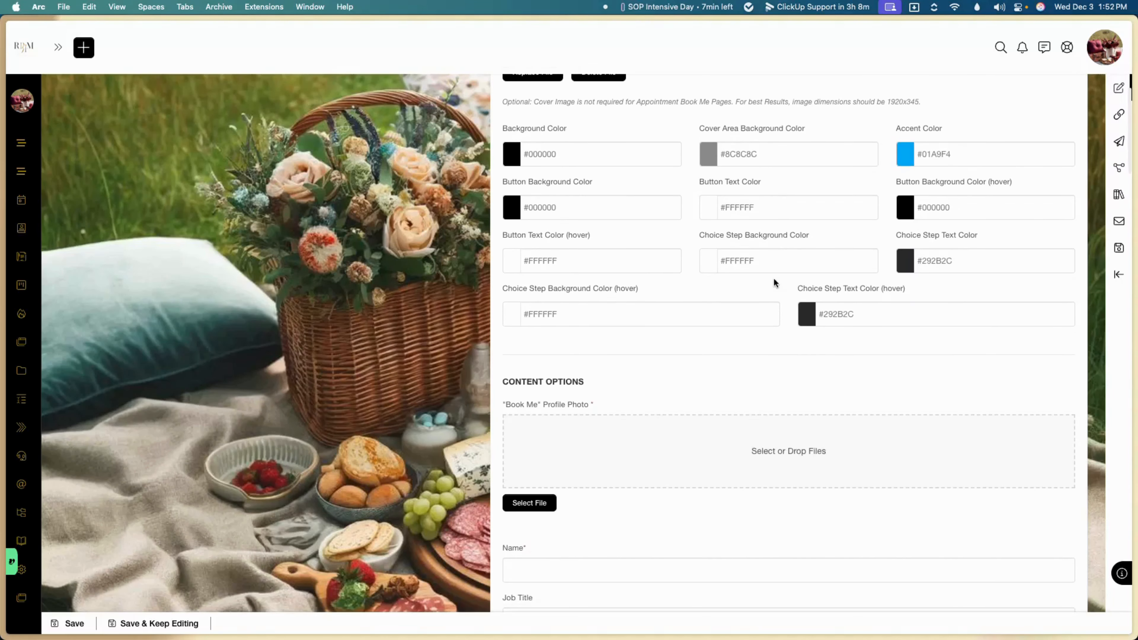
{"action": "scroll", "coordinate": [719, 241], "scroll_direction": "up", "scroll_amount": 2}
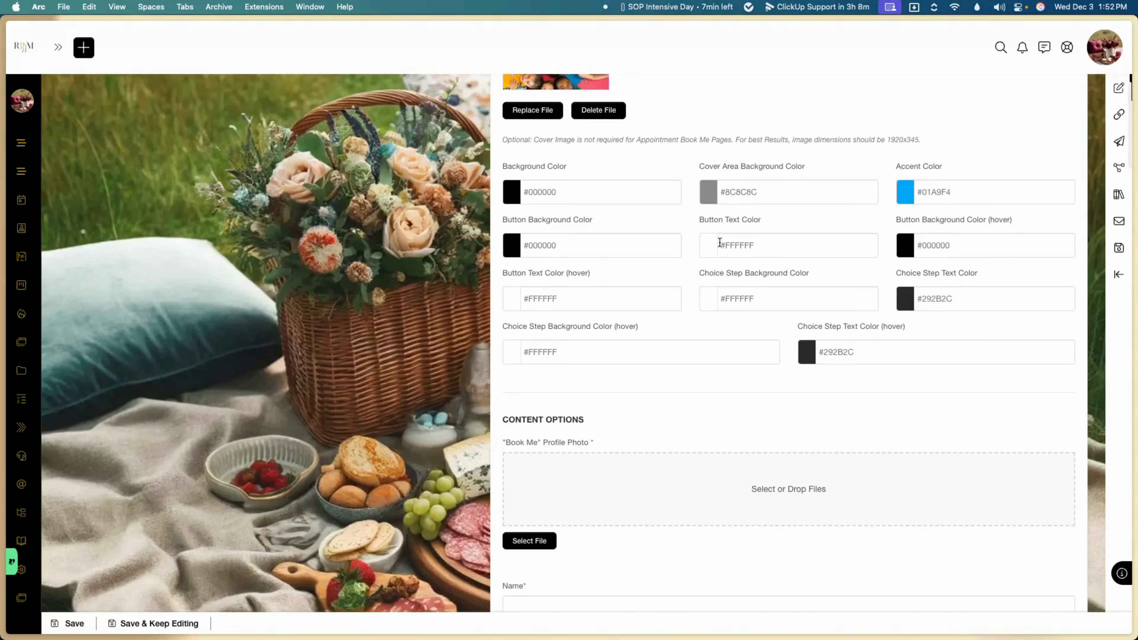
{"action": "left_click", "coordinate": [738, 471]}
{"action": "scroll", "coordinate": [637, 311], "scroll_direction": "down", "scroll_amount": 10}
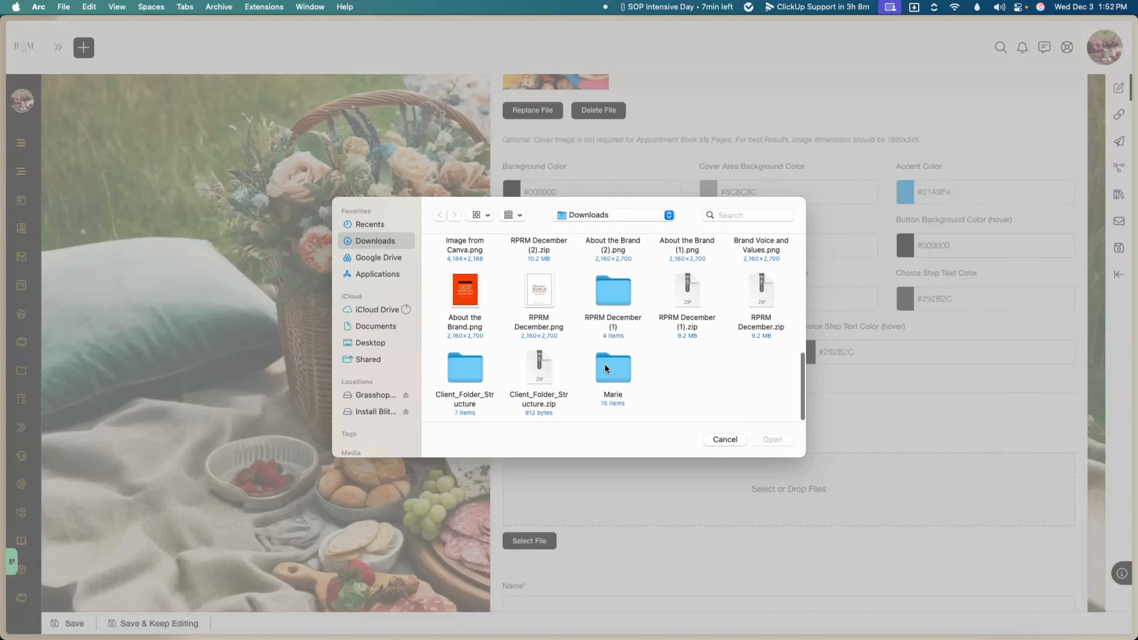
{"action": "double_click", "coordinate": [605, 365]}
{"action": "left_click", "coordinate": [540, 271]}
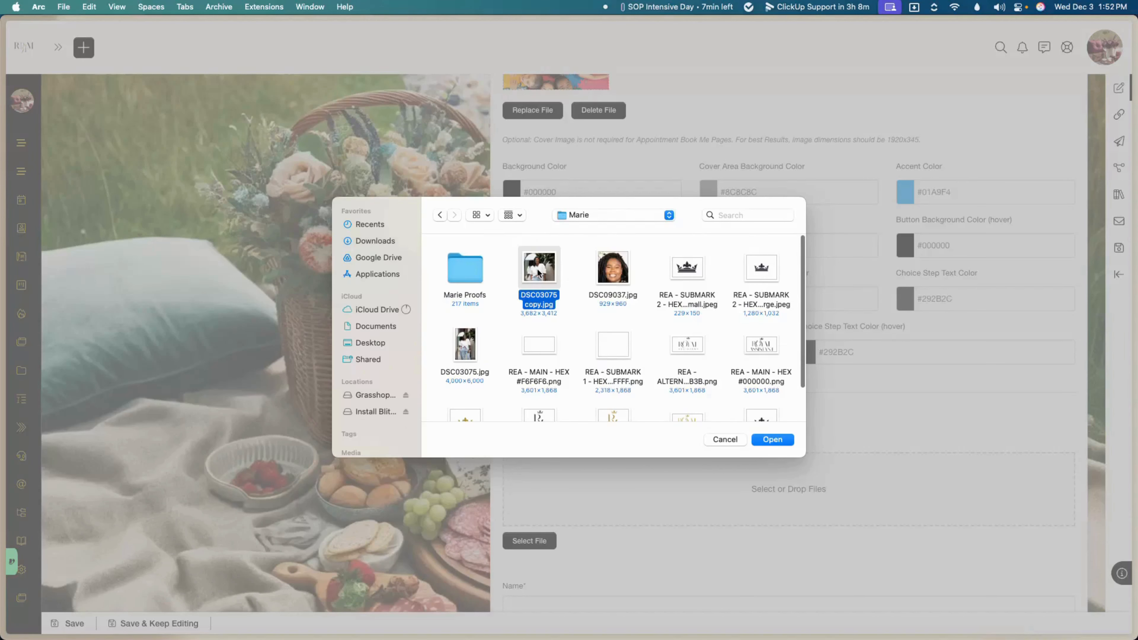
{"action": "left_click", "coordinate": [767, 439]}
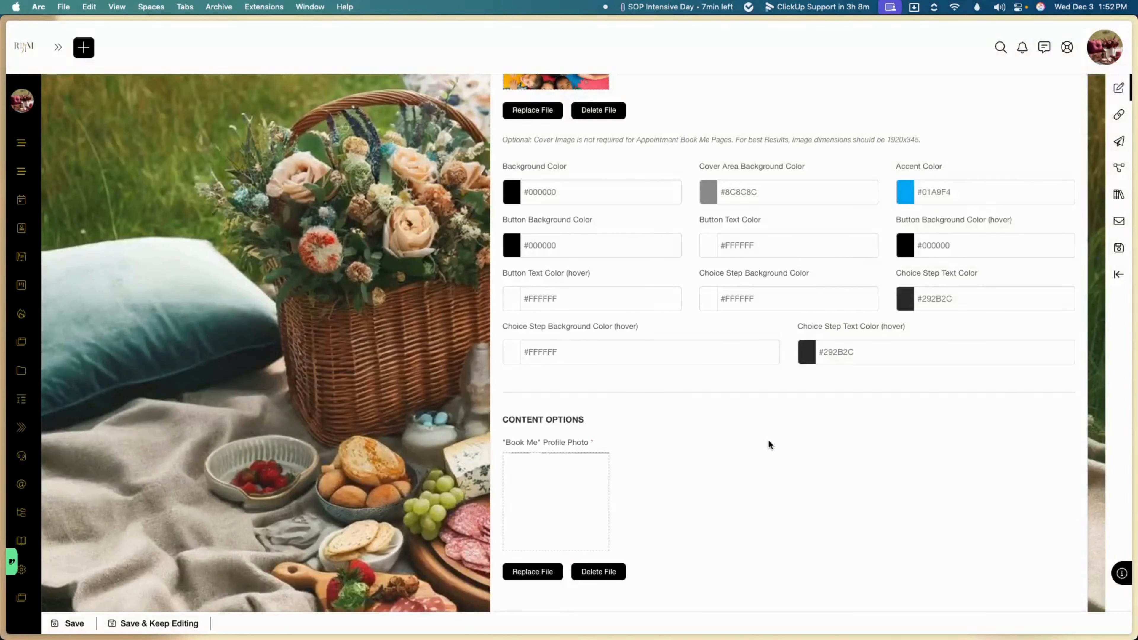
{"action": "scroll", "coordinate": [680, 466], "scroll_direction": "down", "scroll_amount": 5}
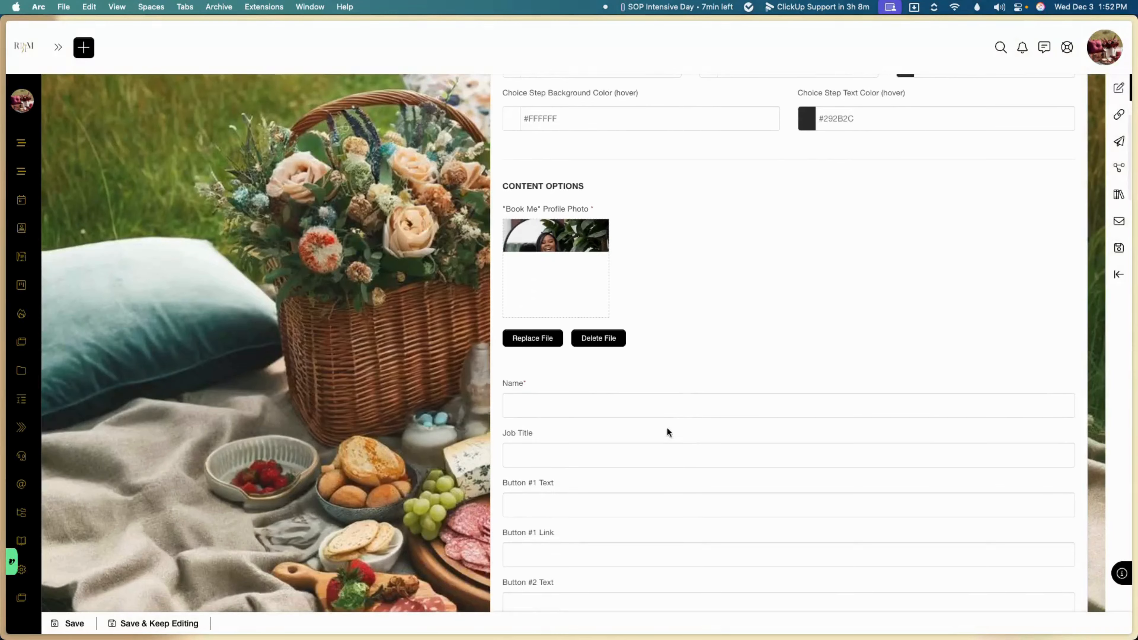
{"action": "left_click", "coordinate": [666, 411]}
{"action": "type", "text": "Marie "}
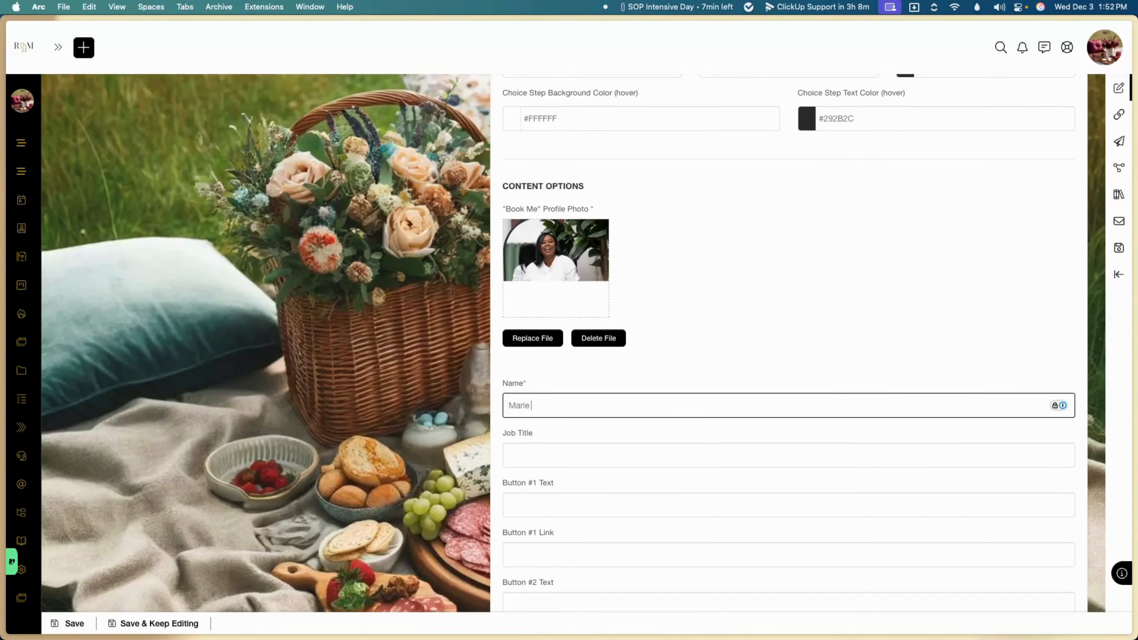
{"action": "type", "text": "Lewis"}
{"action": "scroll", "coordinate": [620, 381], "scroll_direction": "down", "scroll_amount": 2}
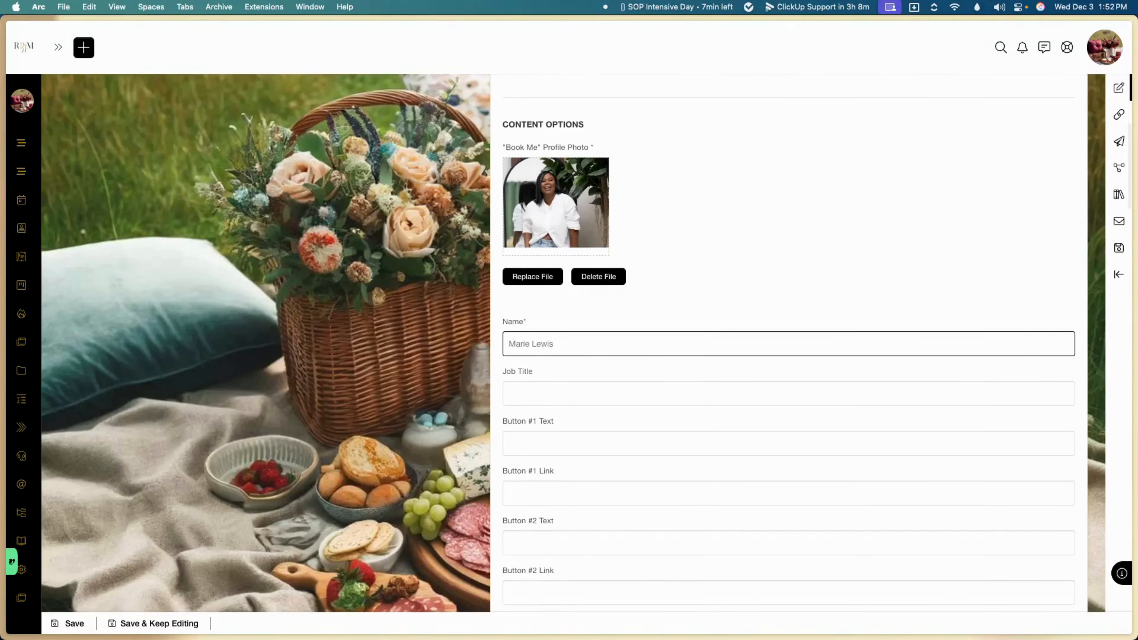
{"action": "scroll", "coordinate": [637, 346], "scroll_direction": "down", "scroll_amount": 2}
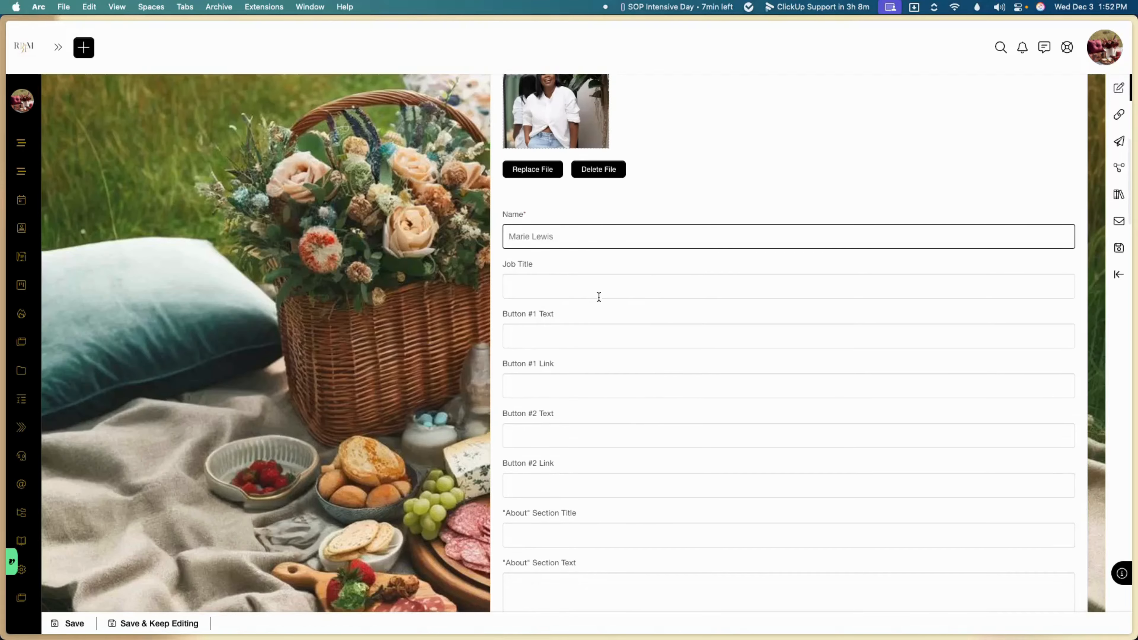
{"action": "left_click", "coordinate": [602, 287]}
{"action": "type", "text": "Founder"}
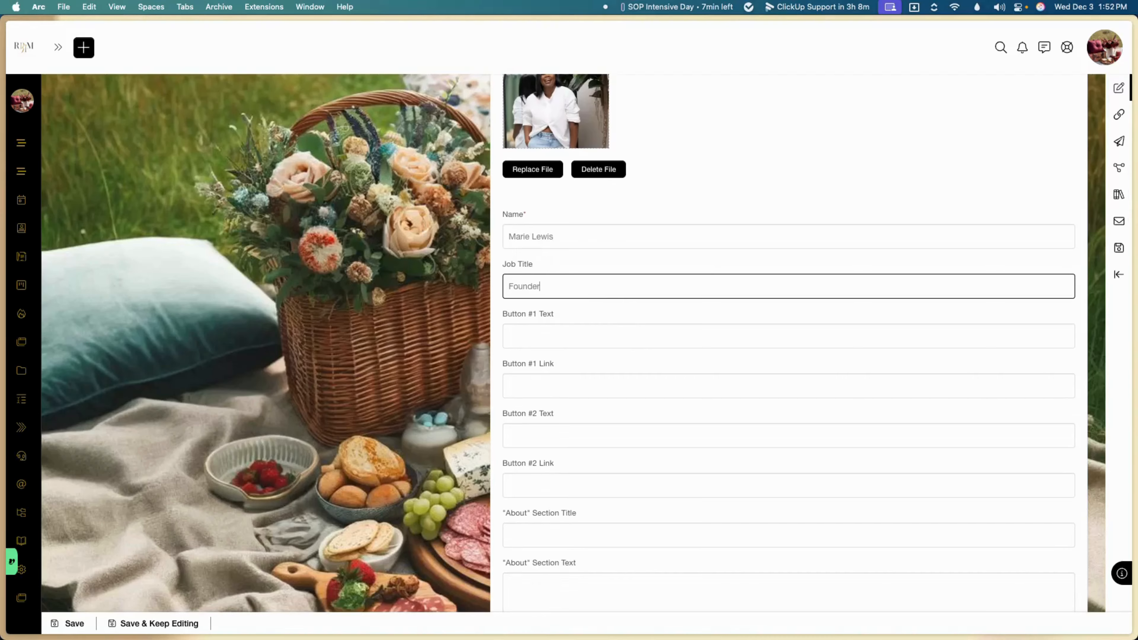
{"action": "key", "text": "Tab"}
{"action": "scroll", "coordinate": [788, 341], "scroll_direction": "down", "scroll_amount": 1}
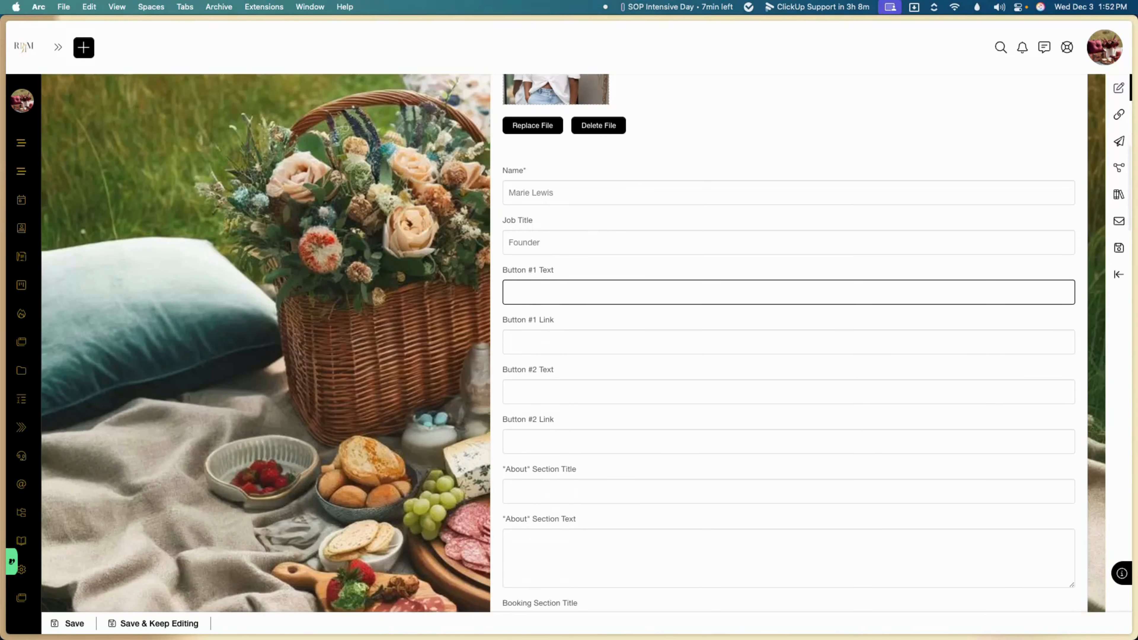
{"action": "type", "text": "Website"}
{"action": "key", "text": "Tab"}
{"action": "type", "text": "ww"}
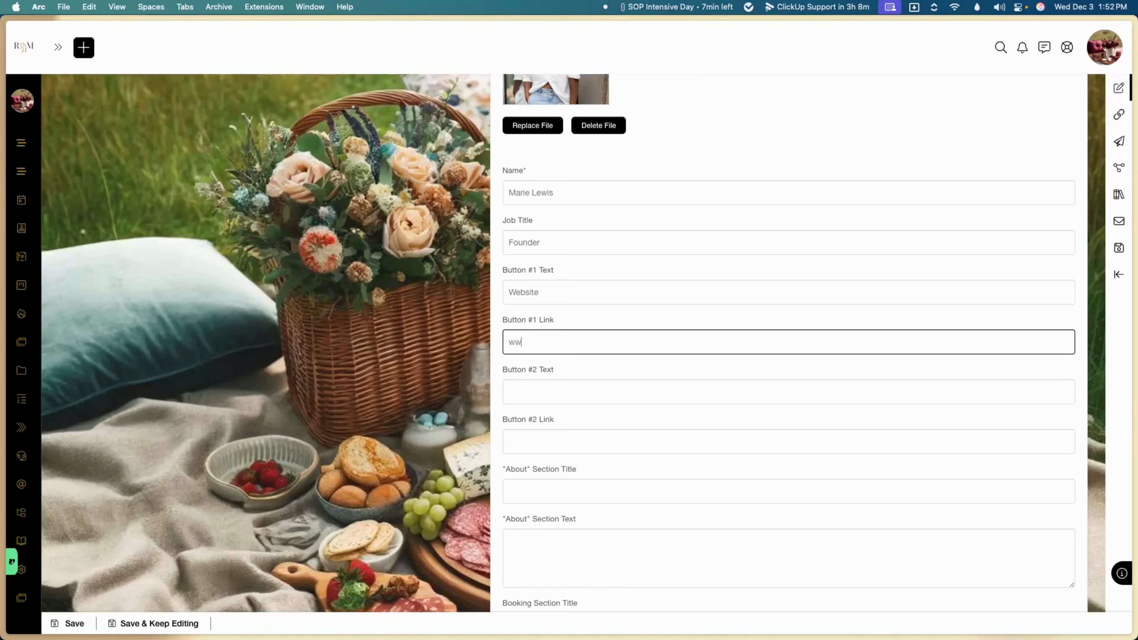
{"action": "type", "text": "w.royalassistants.com"}
Step: Write About section text 'This is all the things' and title the booking section 'Book Accordingly'
{"action": "scroll", "coordinate": [613, 224], "scroll_direction": "down", "scroll_amount": 5}
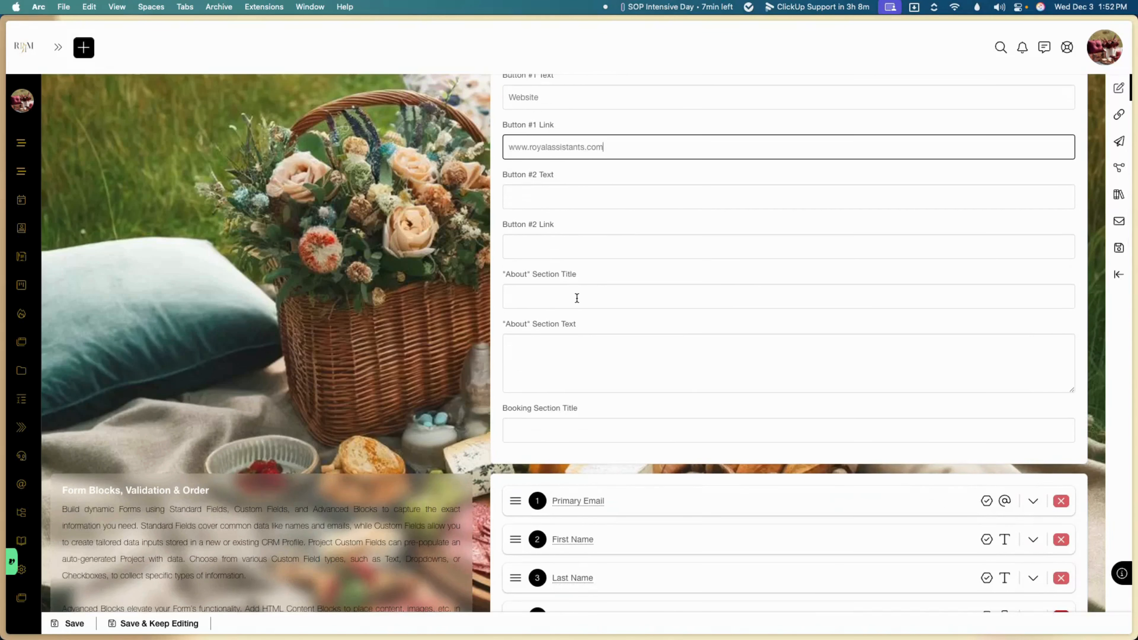
{"action": "left_click", "coordinate": [577, 298]}
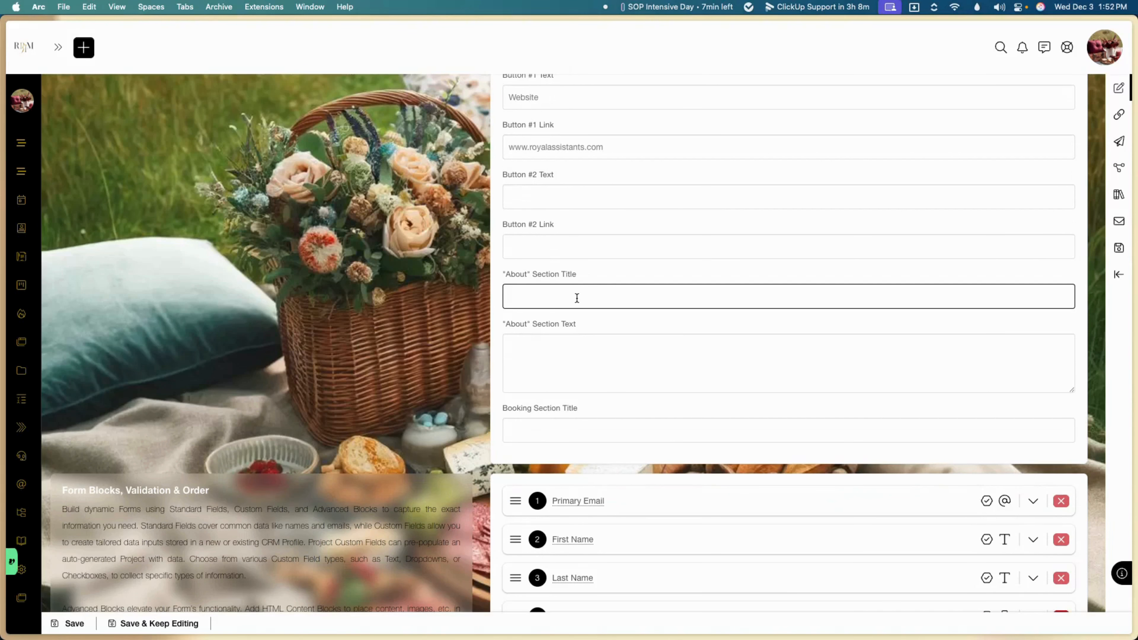
{"action": "type", "text": "Aboutb"}
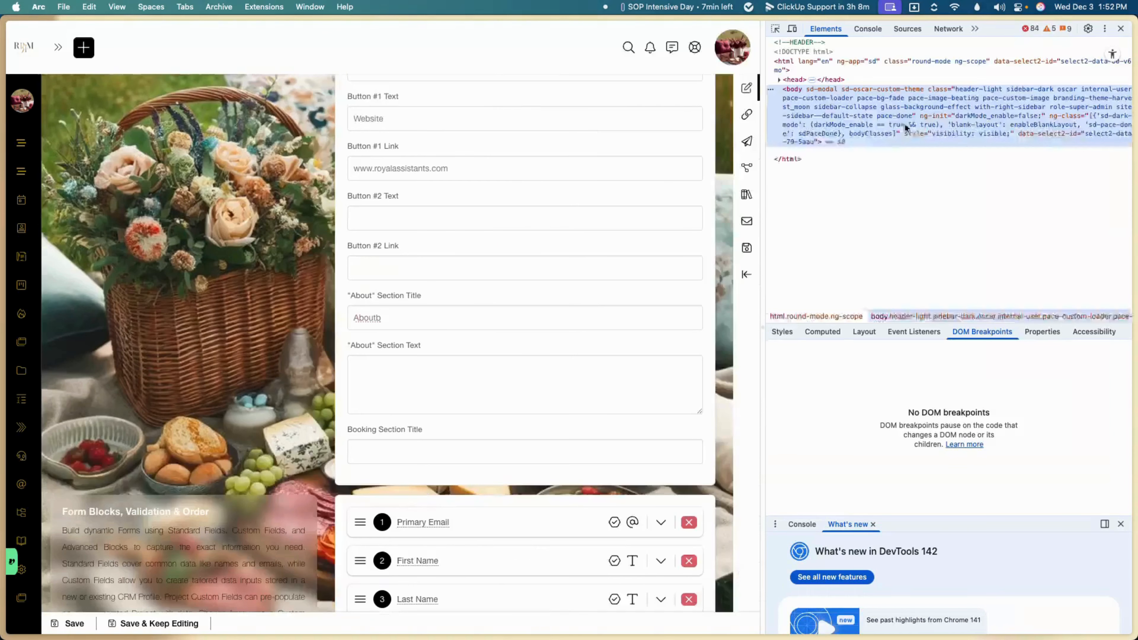
{"action": "left_click", "coordinate": [1121, 29]}
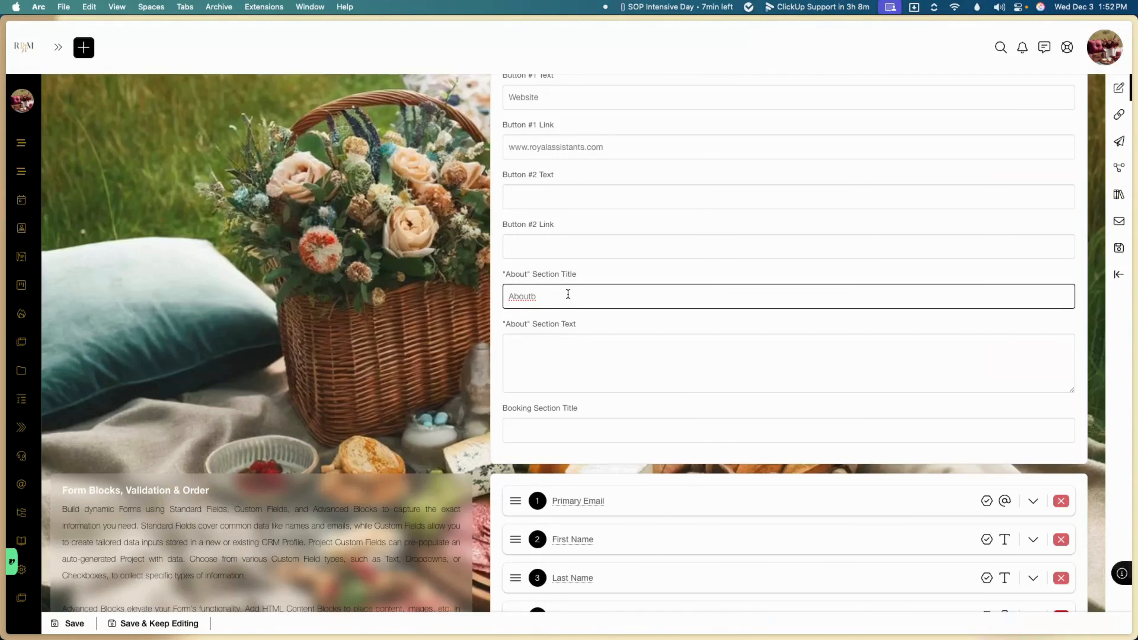
{"action": "key", "text": "BackSpace"}
{"action": "type", "text": "Usc"}
{"action": "type", "text": "Th"}
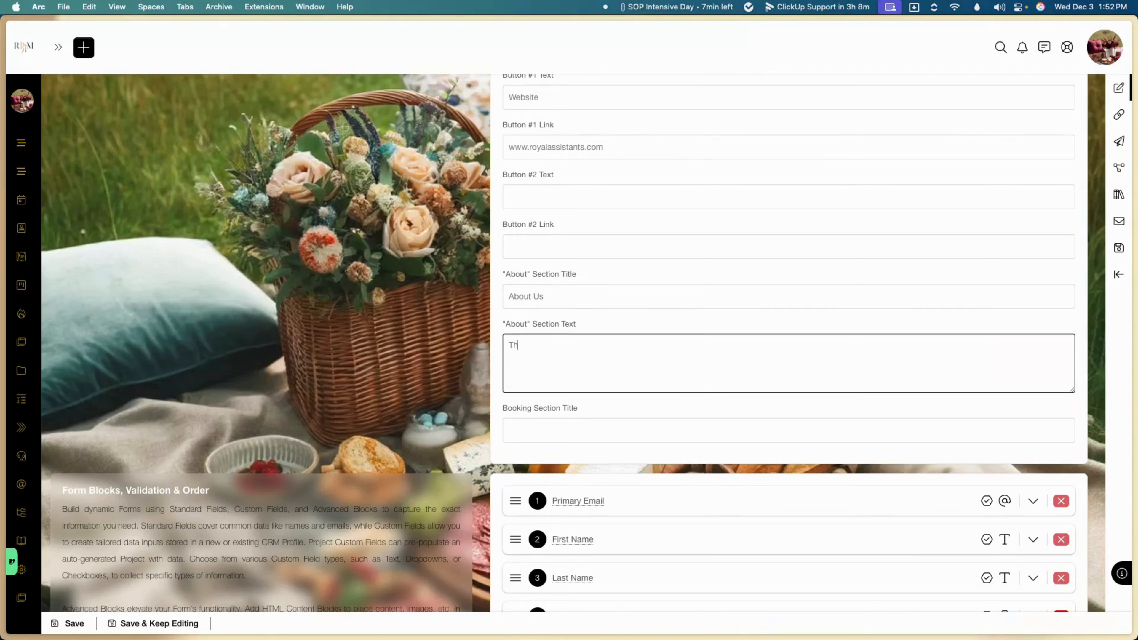
{"action": "type", "text": "is is all the things"}
{"action": "left_click", "coordinate": [548, 431]}
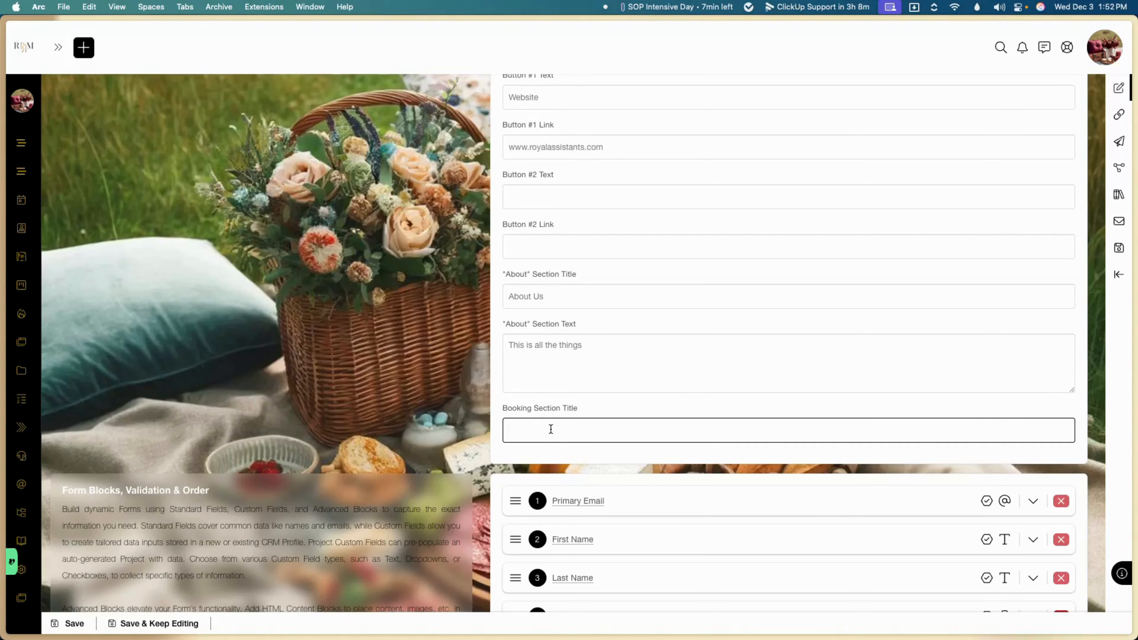
{"action": "type", "text": "Book Accordingly"}
Step: Move Company Name above Primary Email and turn off its Individual Mode and Target toggles
{"action": "scroll", "coordinate": [789, 359], "scroll_direction": "down", "scroll_amount": 5}
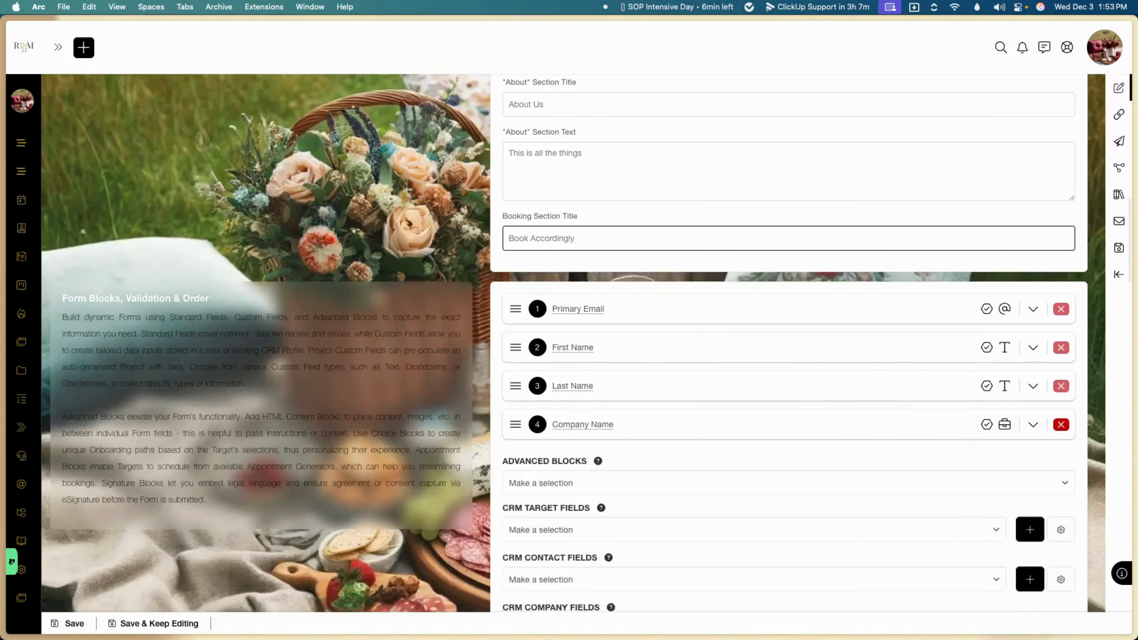
{"action": "scroll", "coordinate": [789, 358], "scroll_direction": "down", "scroll_amount": 2}
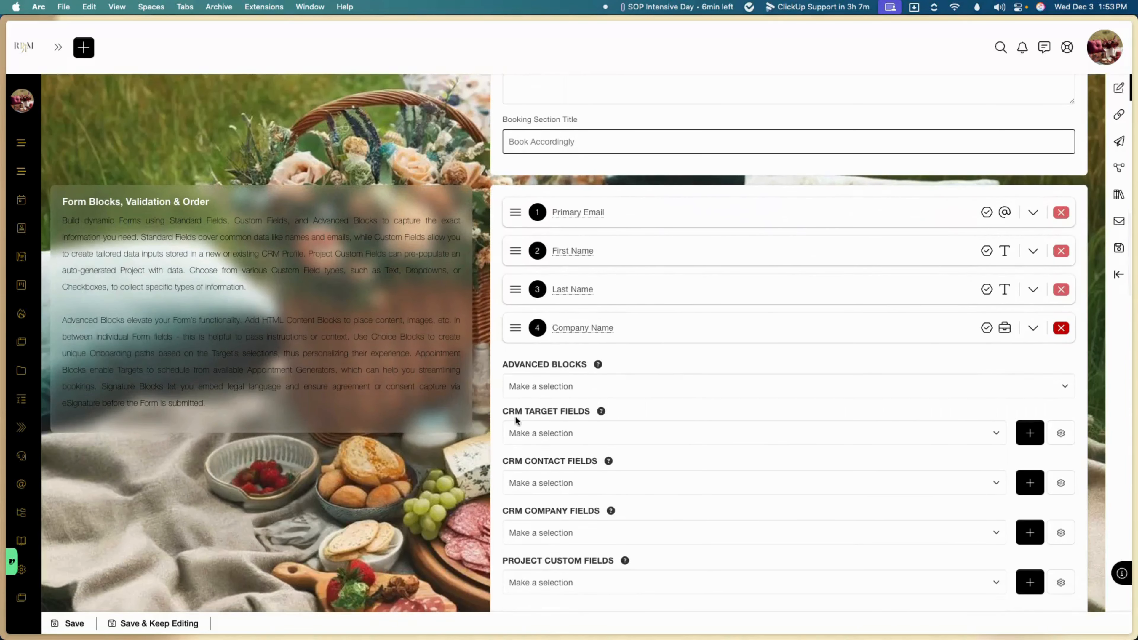
{"action": "mouse_move", "coordinate": [515, 211]}
{"action": "left_mouse_down"}
{"action": "mouse_move", "coordinate": [515, 325]}
{"action": "mouse_move", "coordinate": [510, 194]}
{"action": "mouse_move", "coordinate": [510, 210]}
{"action": "left_mouse_up"}
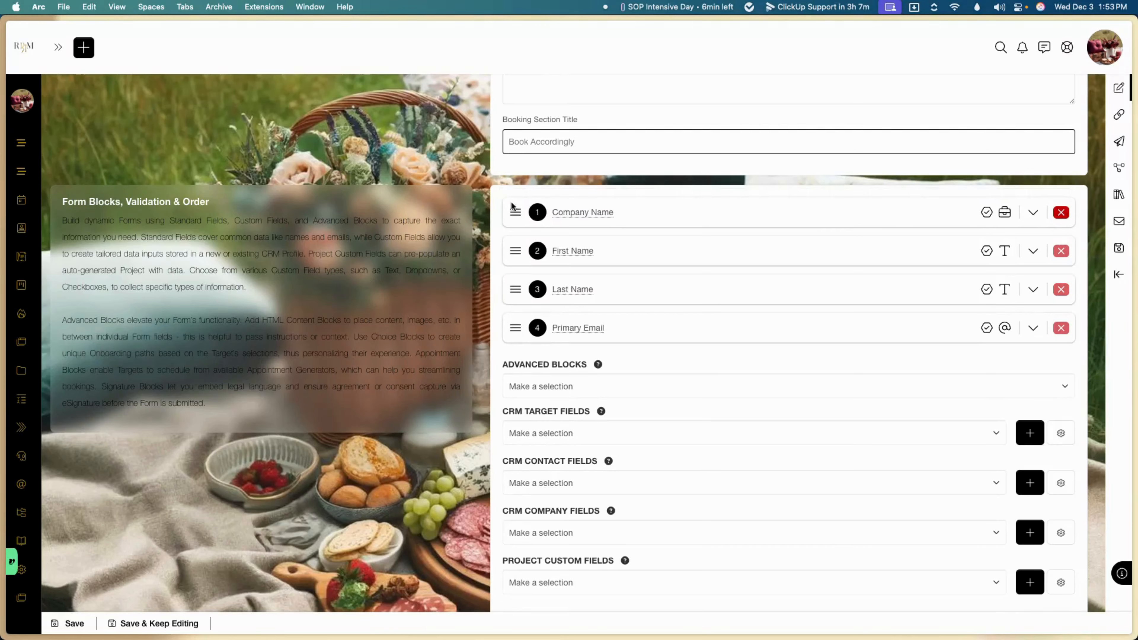
{"action": "scroll", "coordinate": [922, 250], "scroll_direction": "down", "scroll_amount": 1}
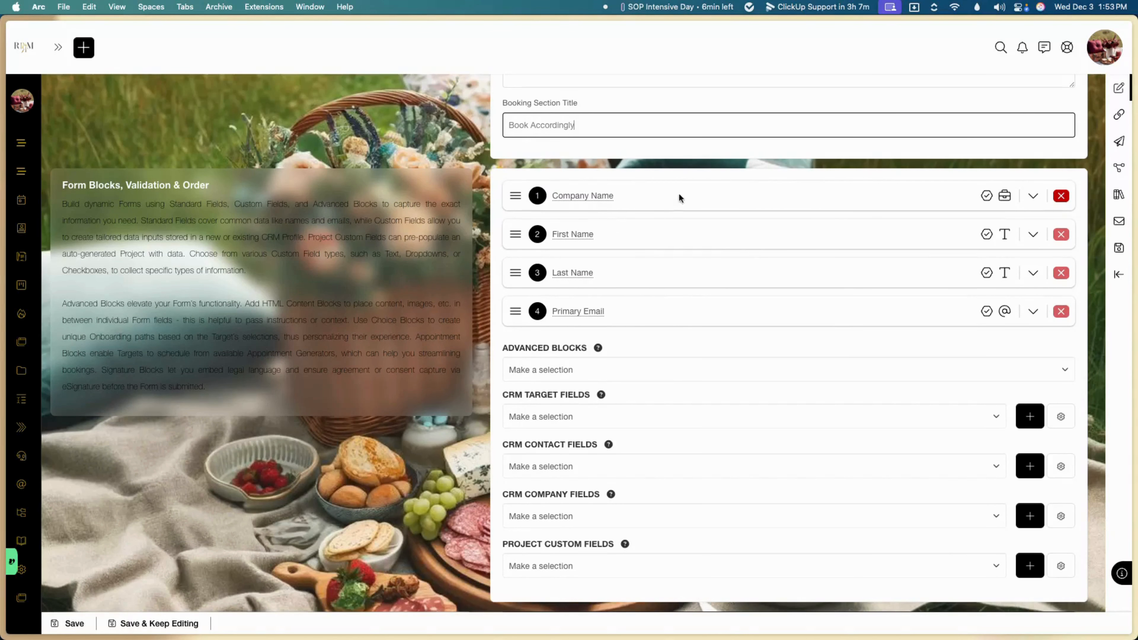
{"action": "left_click", "coordinate": [1032, 195]}
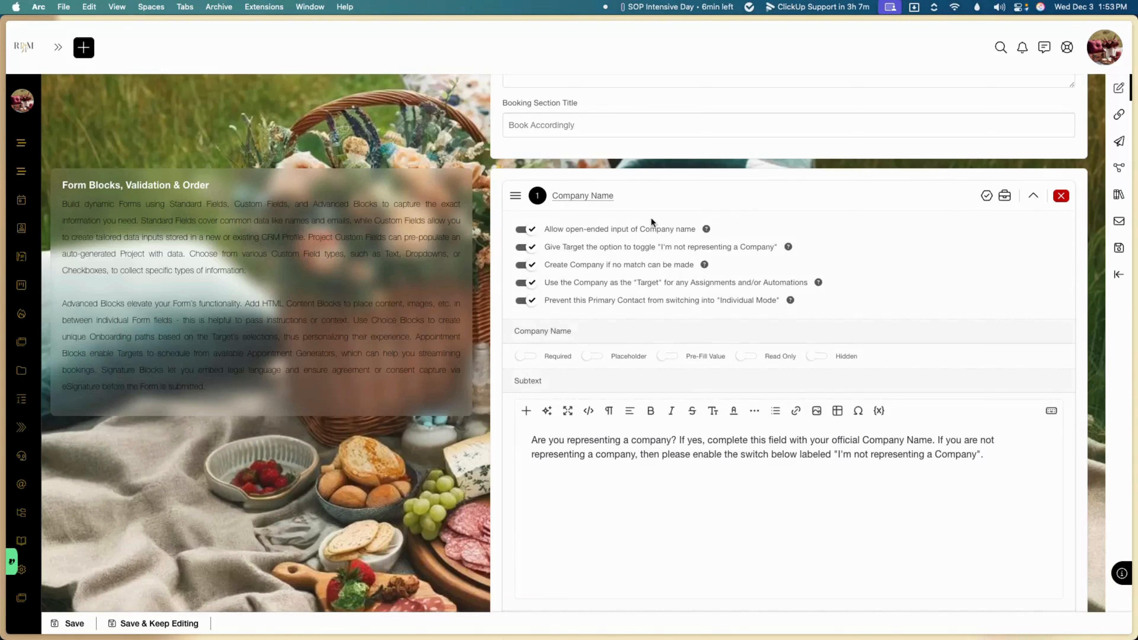
{"action": "left_click", "coordinate": [526, 300]}
{"action": "left_click", "coordinate": [527, 282]}
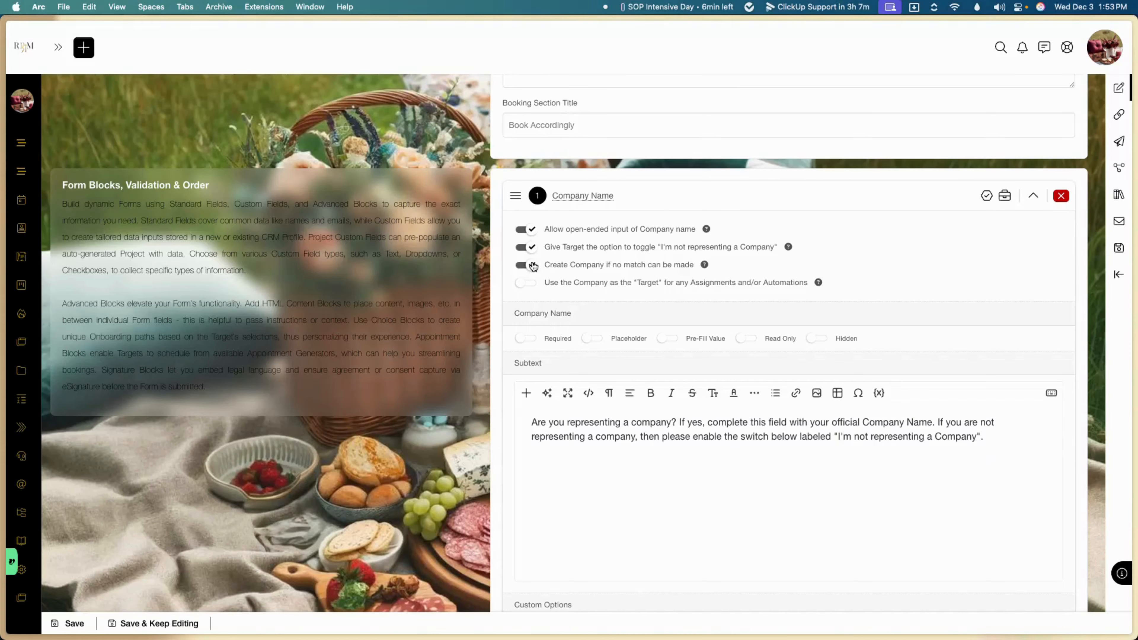
{"action": "scroll", "coordinate": [741, 306], "scroll_direction": "down", "scroll_amount": 12}
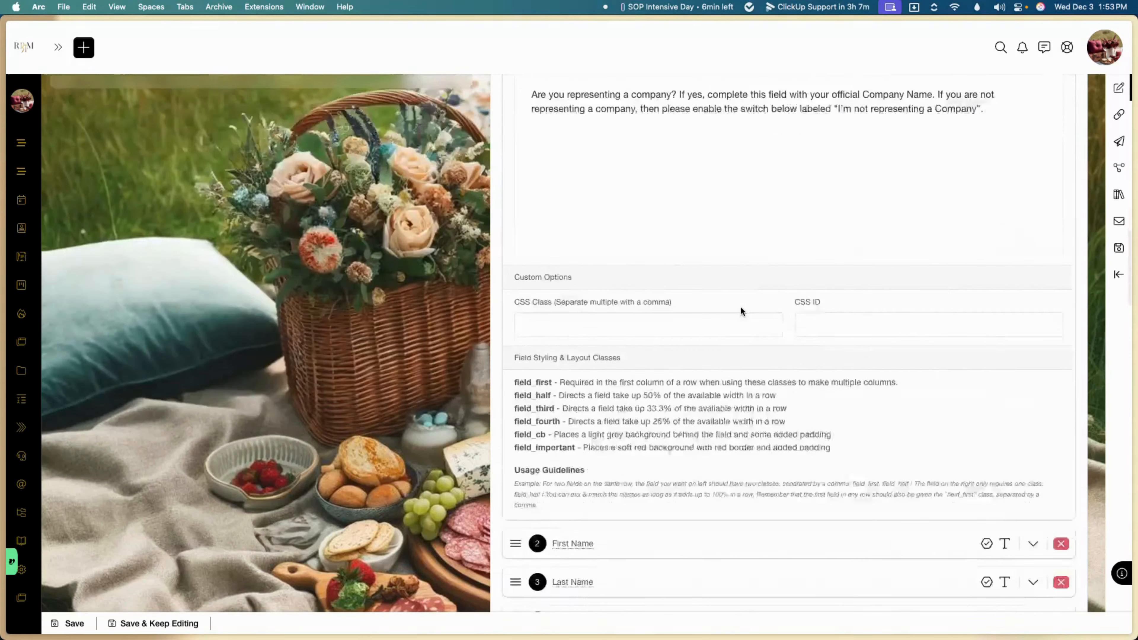
{"action": "scroll", "coordinate": [741, 307], "scroll_direction": "down", "scroll_amount": 6}
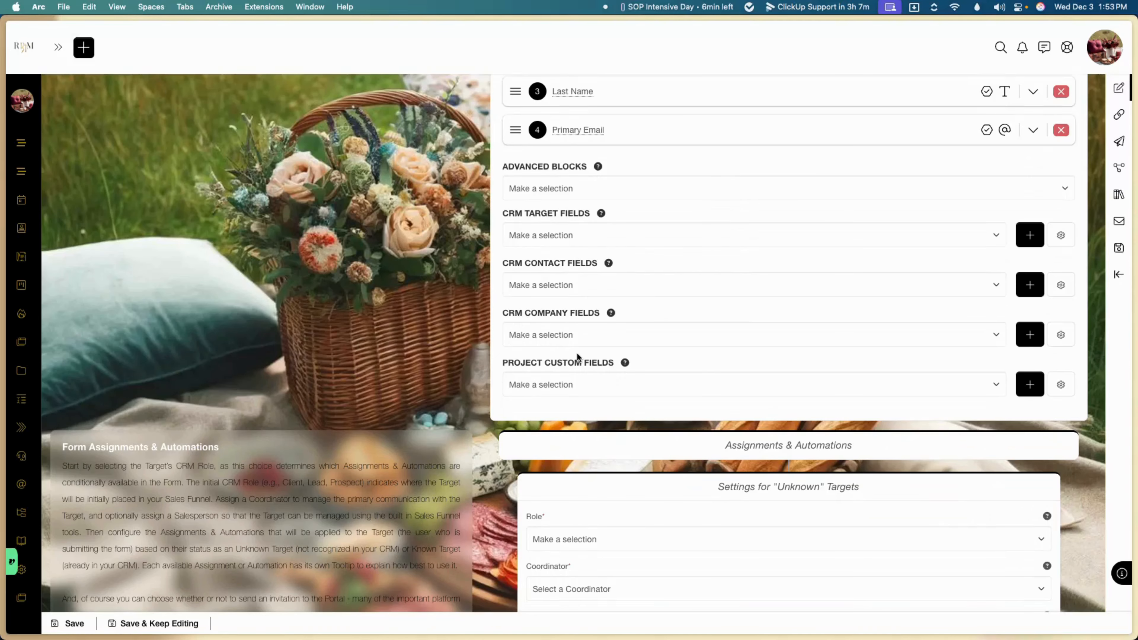
{"action": "left_click", "coordinate": [601, 186]}
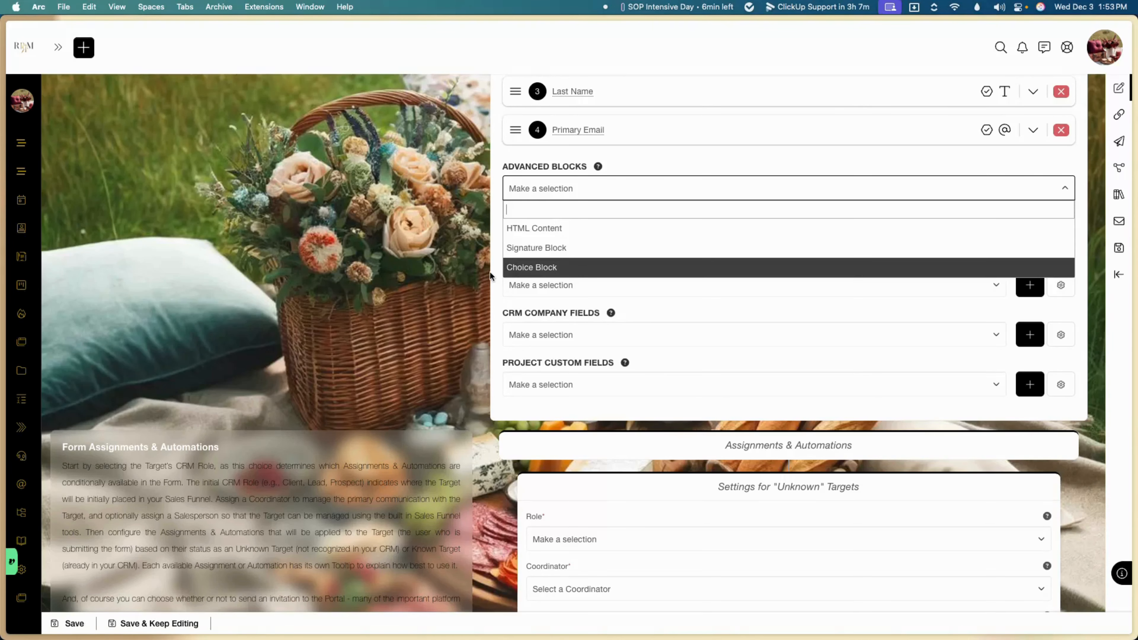
{"action": "left_click", "coordinate": [471, 274]}
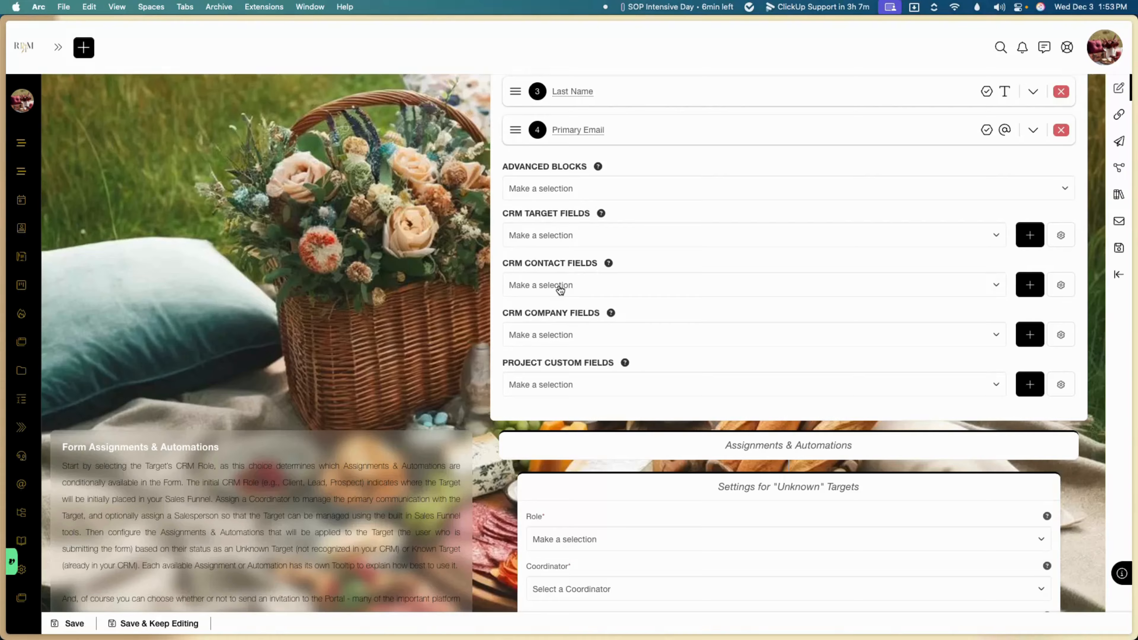
Step: Make Just Us Experiences the coordinator for unknown Targets, leaving circles unassigned
{"action": "scroll", "coordinate": [575, 352], "scroll_direction": "down", "scroll_amount": 5}
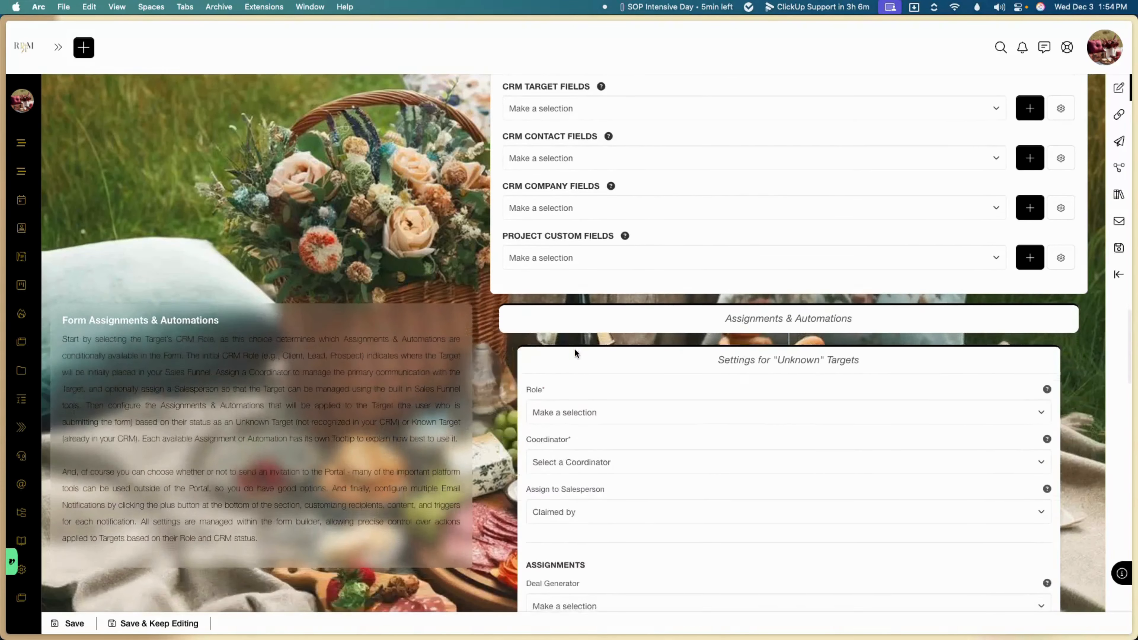
{"action": "scroll", "coordinate": [575, 350], "scroll_direction": "down", "scroll_amount": 5}
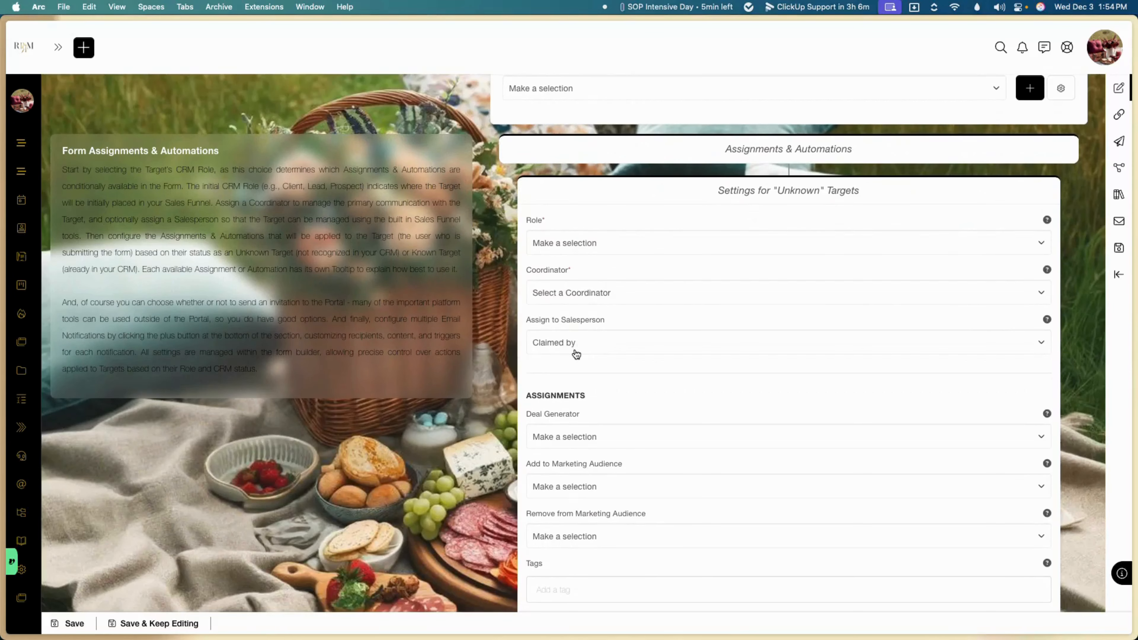
{"action": "scroll", "coordinate": [576, 354], "scroll_direction": "down", "scroll_amount": 1}
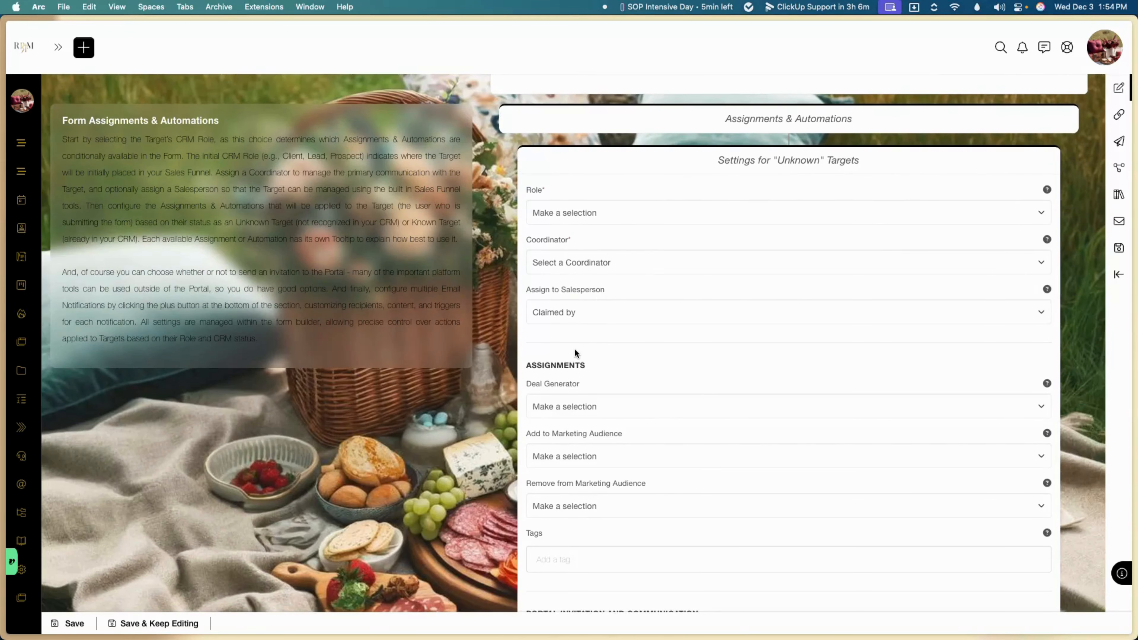
{"action": "left_click", "coordinate": [639, 223]}
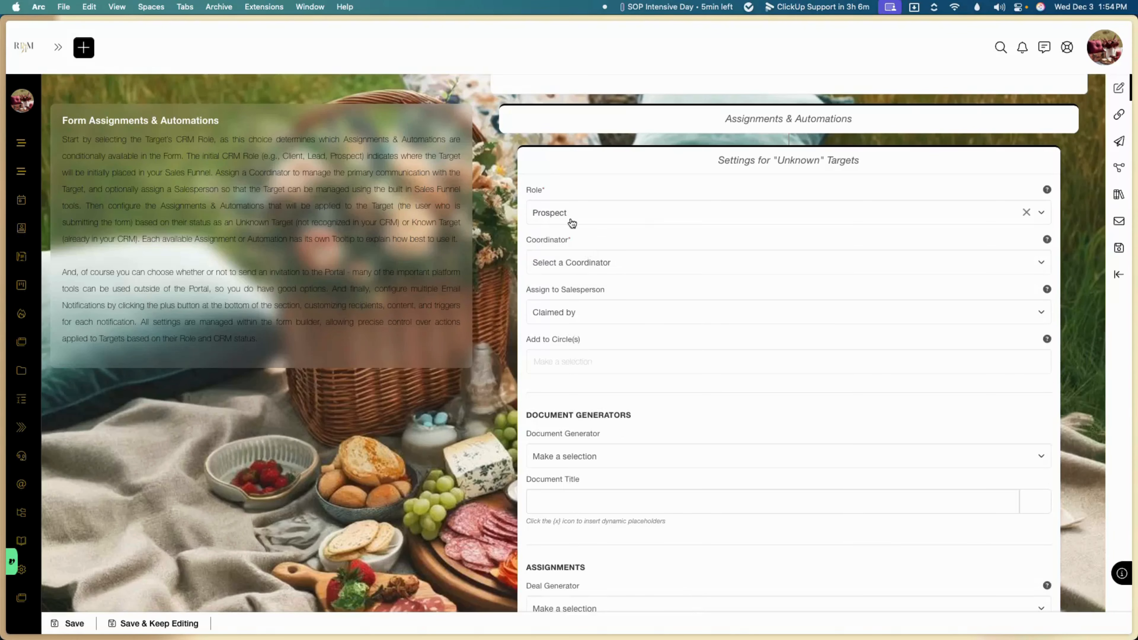
{"action": "left_click", "coordinate": [549, 269]}
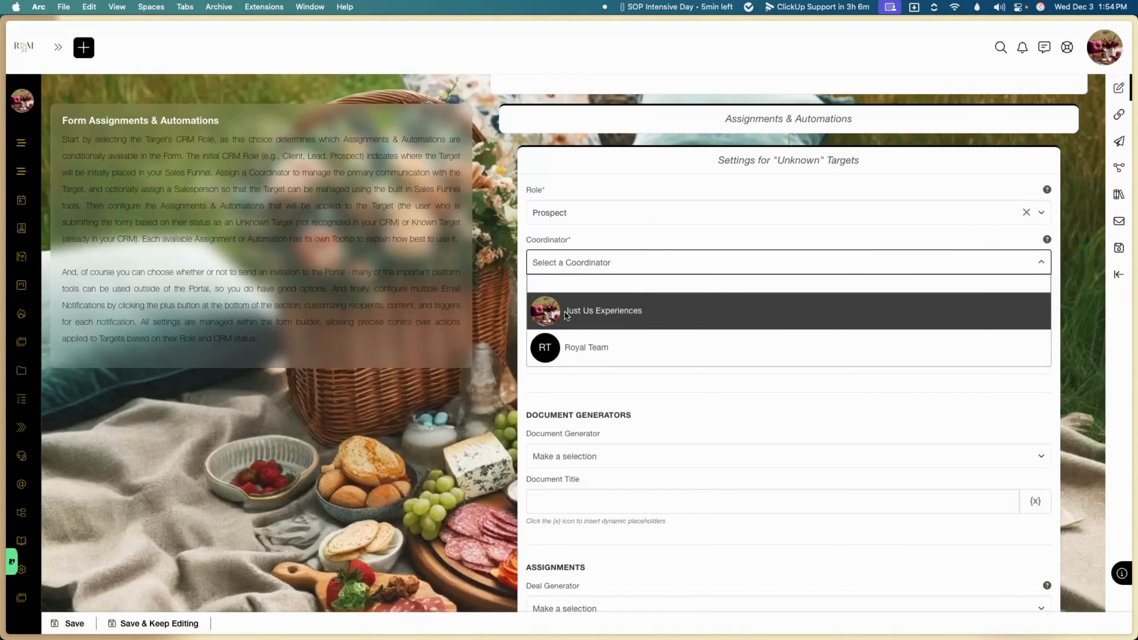
{"action": "left_click", "coordinate": [567, 316]}
{"action": "left_click", "coordinate": [563, 364]}
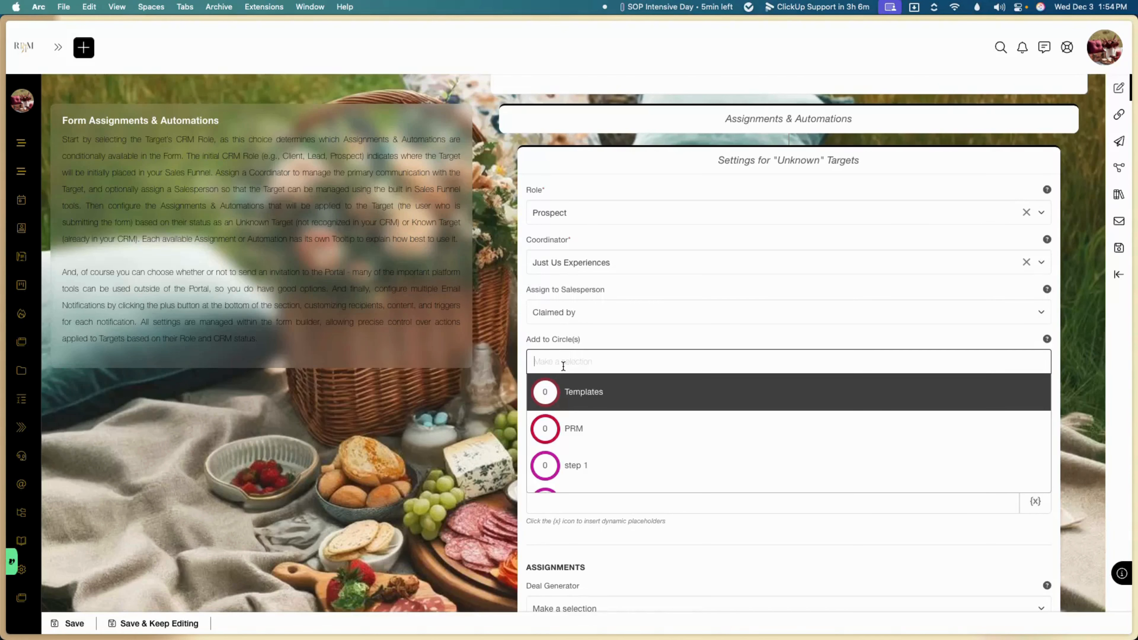
{"action": "scroll", "coordinate": [567, 405], "scroll_direction": "down", "scroll_amount": 3}
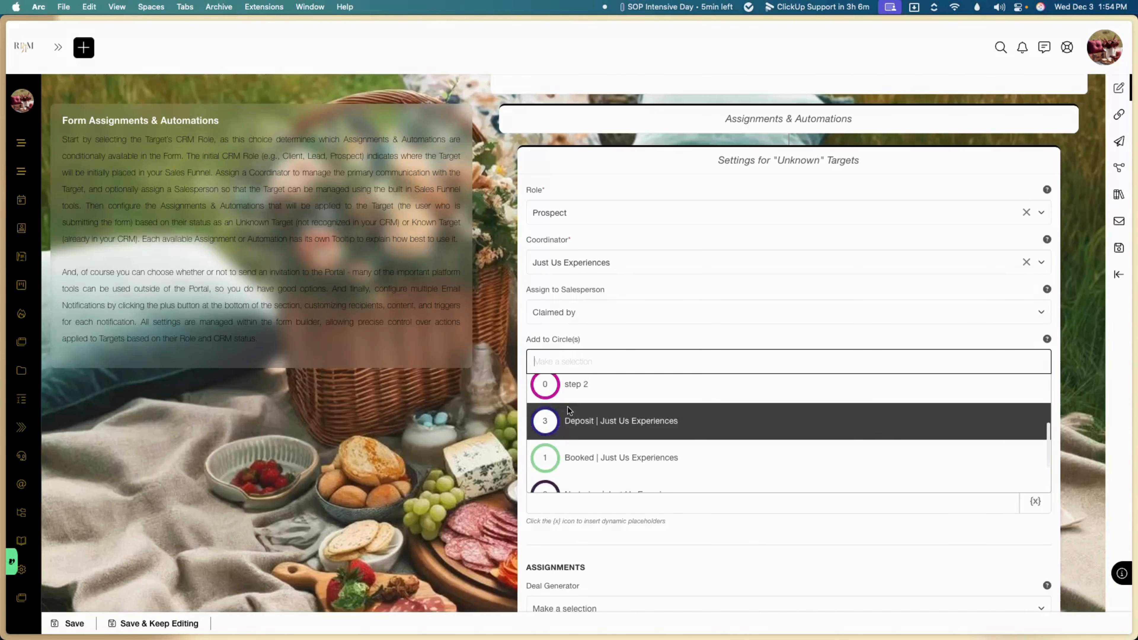
{"action": "scroll", "coordinate": [567, 410], "scroll_direction": "down", "scroll_amount": 2}
{"action": "left_click", "coordinate": [485, 433]}
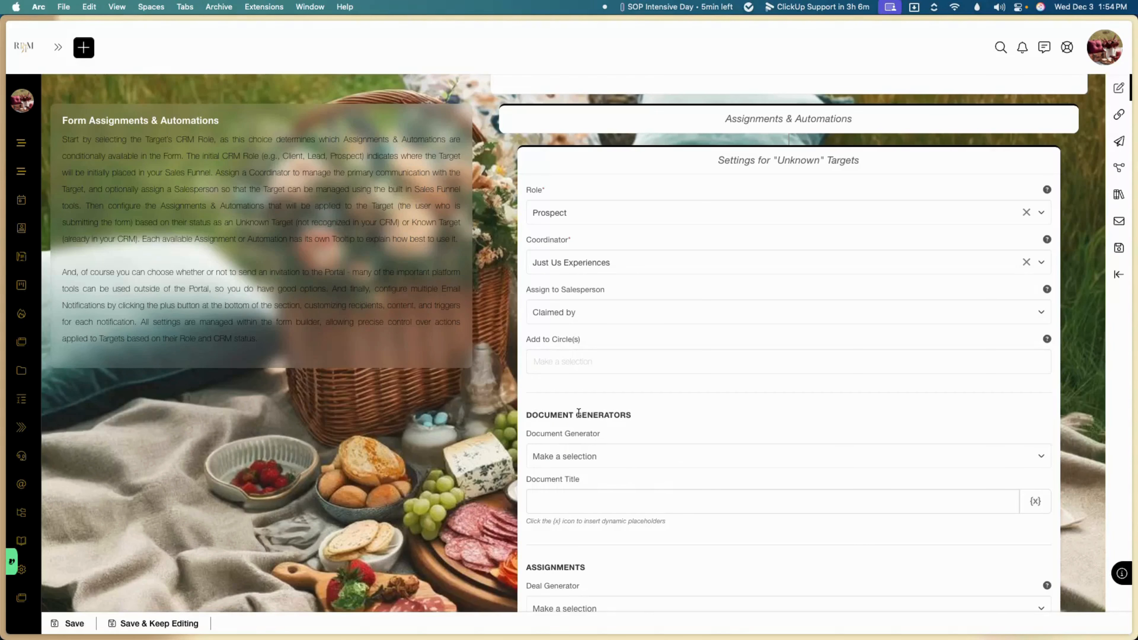
{"action": "scroll", "coordinate": [578, 412], "scroll_direction": "down", "scroll_amount": 6}
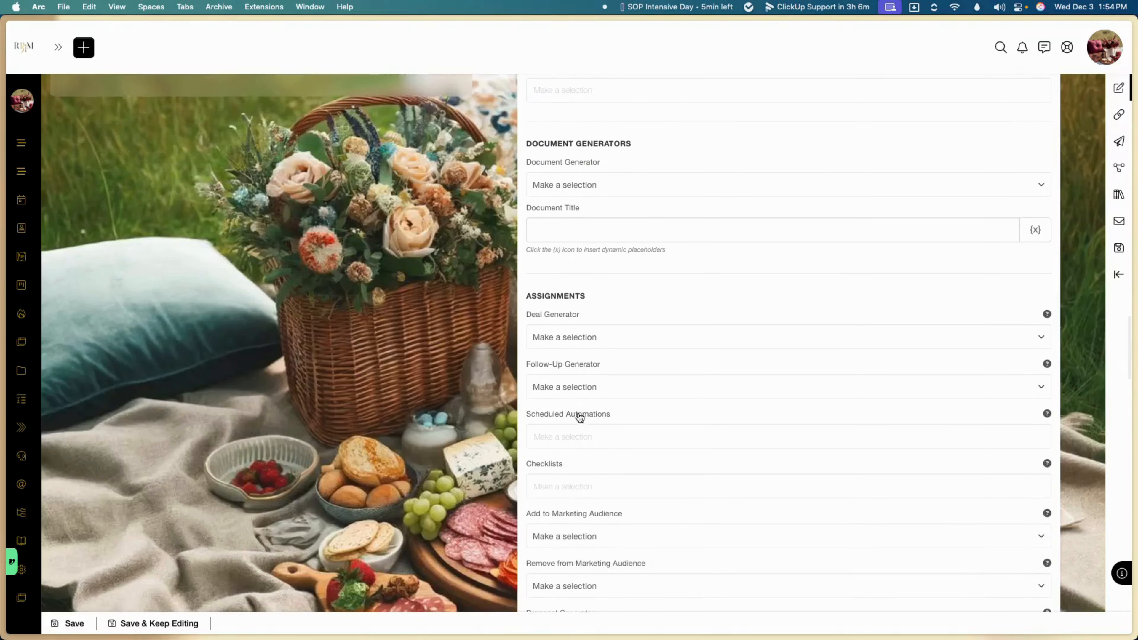
{"action": "scroll", "coordinate": [579, 417], "scroll_direction": "up", "scroll_amount": 5}
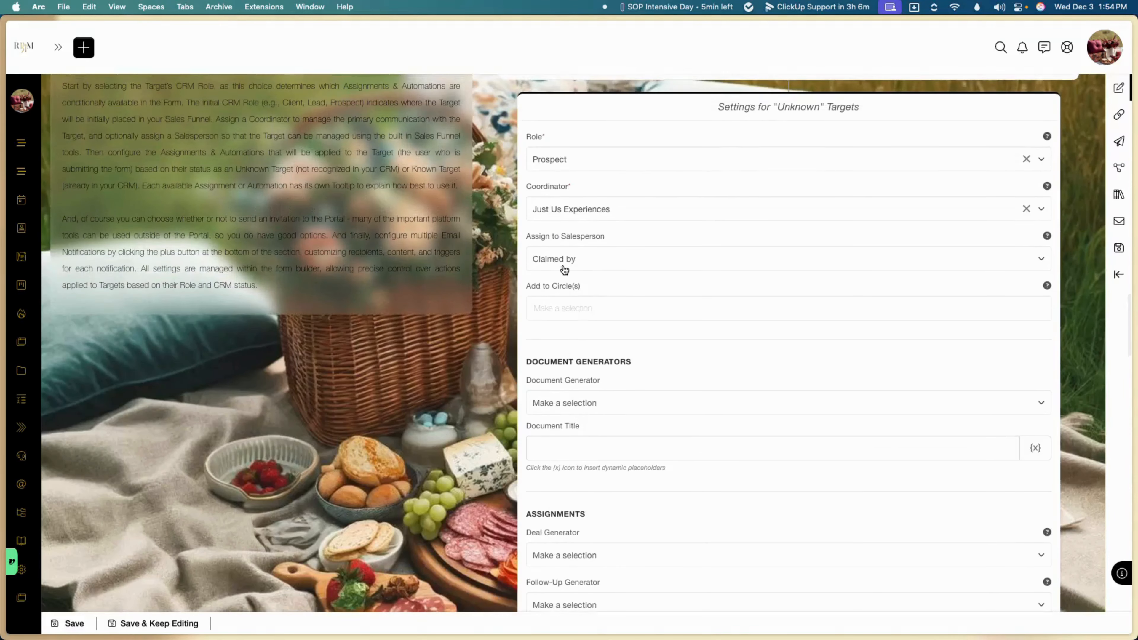
Step: Try Client as the Target's role, then settle back on Prospect
{"action": "left_click", "coordinate": [601, 164]}
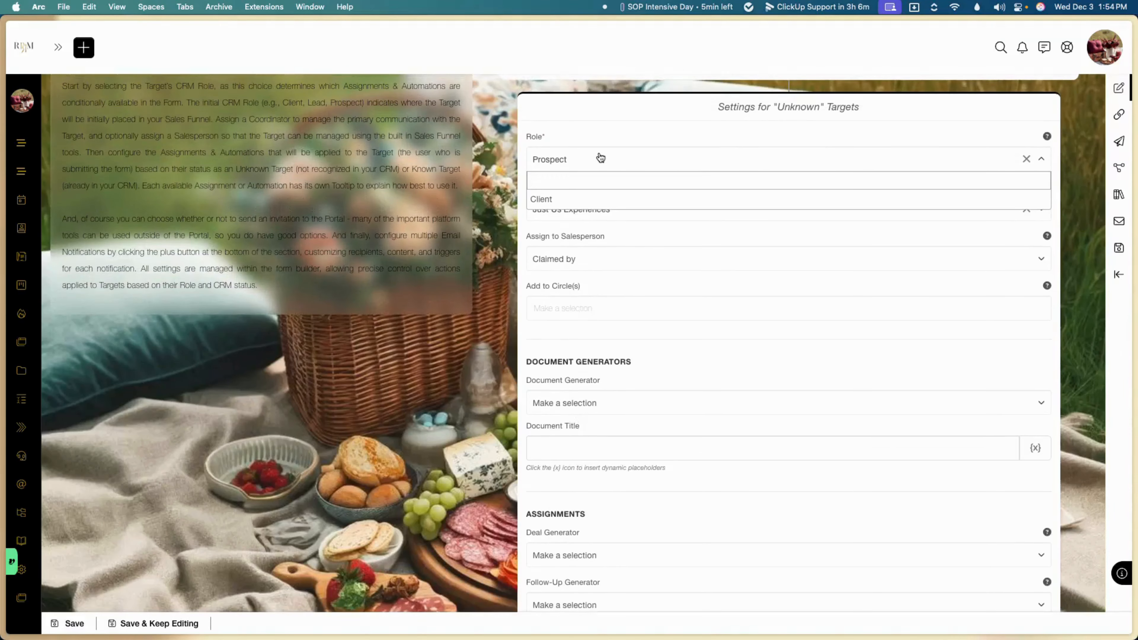
{"action": "left_click", "coordinate": [555, 203]}
{"action": "scroll", "coordinate": [534, 385], "scroll_direction": "down", "scroll_amount": 2}
{"action": "scroll", "coordinate": [534, 383], "scroll_direction": "up", "scroll_amount": 1}
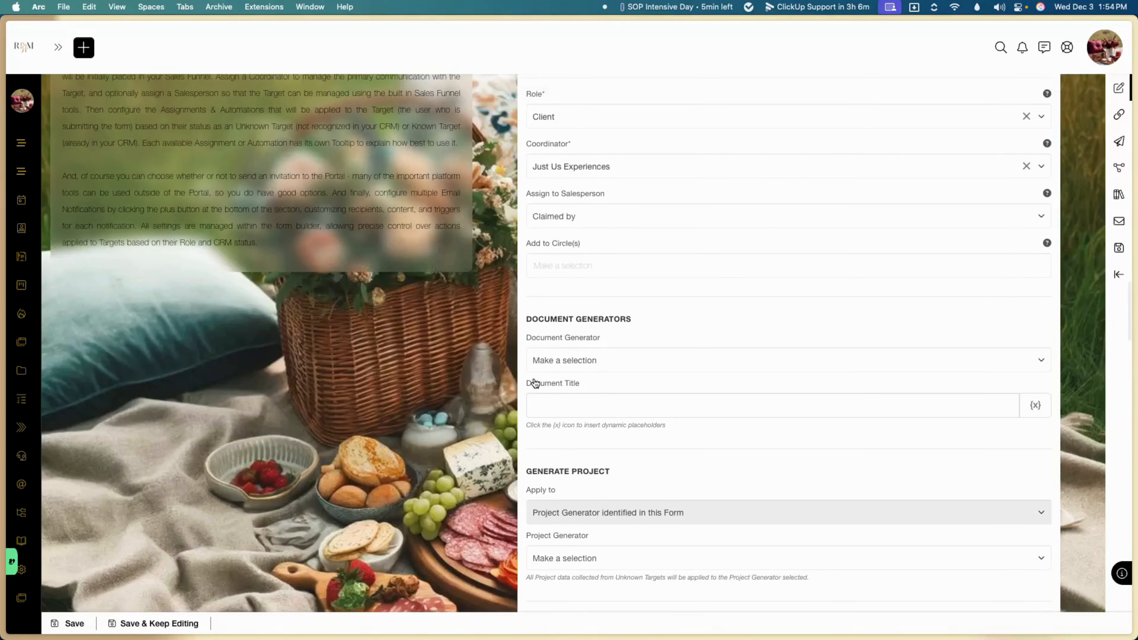
{"action": "scroll", "coordinate": [557, 329], "scroll_direction": "up", "scroll_amount": 1}
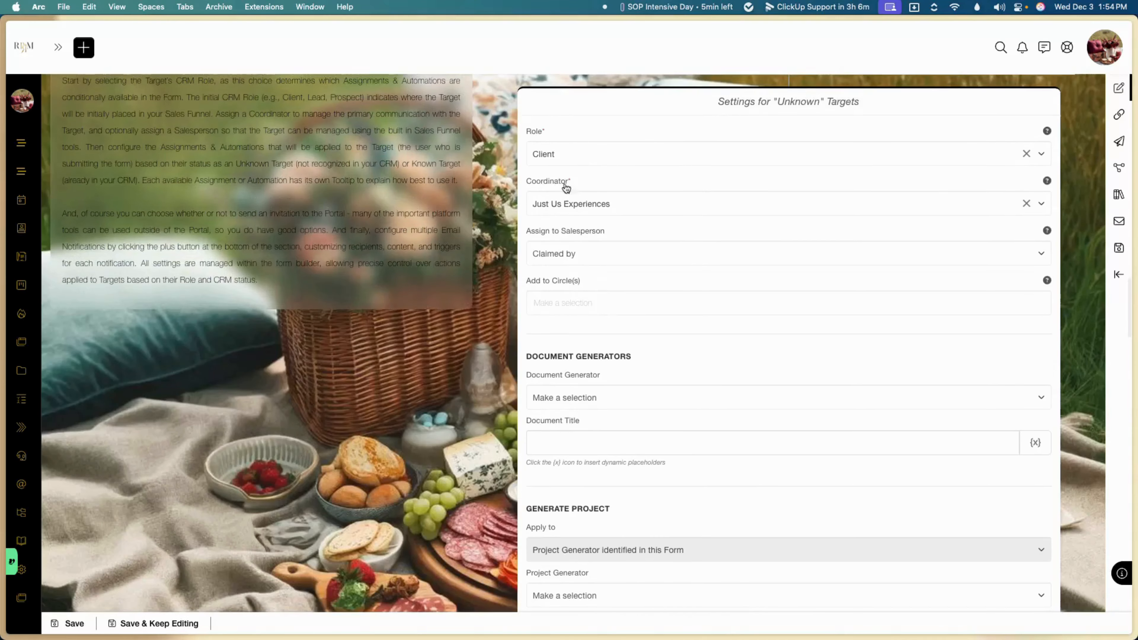
{"action": "left_click", "coordinate": [577, 153]}
{"action": "left_click", "coordinate": [558, 199]}
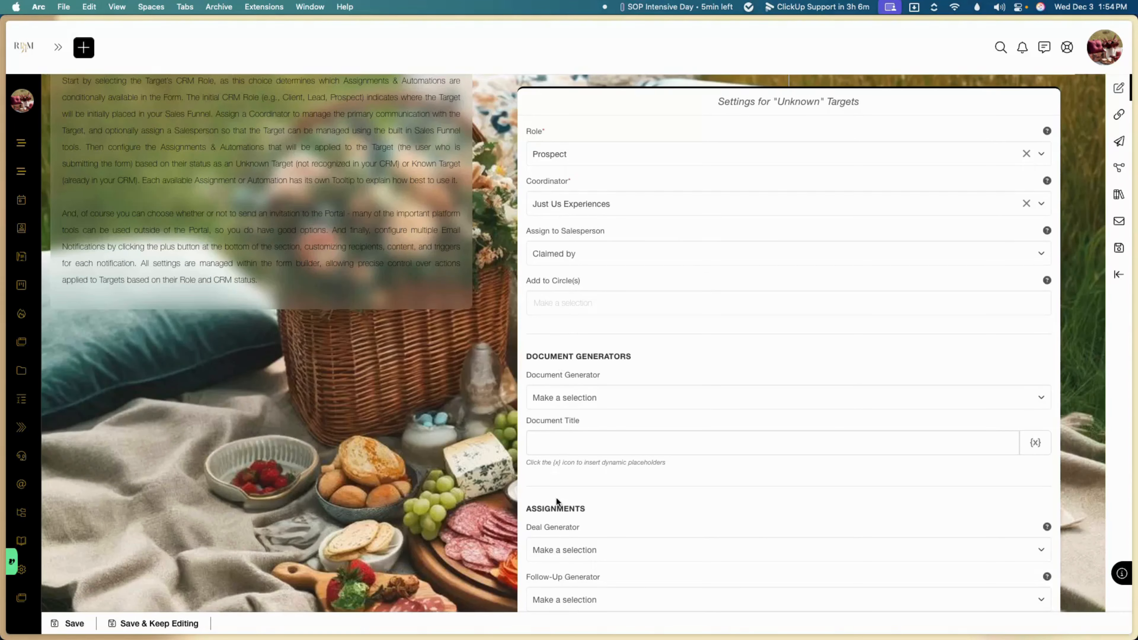
{"action": "left_click", "coordinate": [607, 151]}
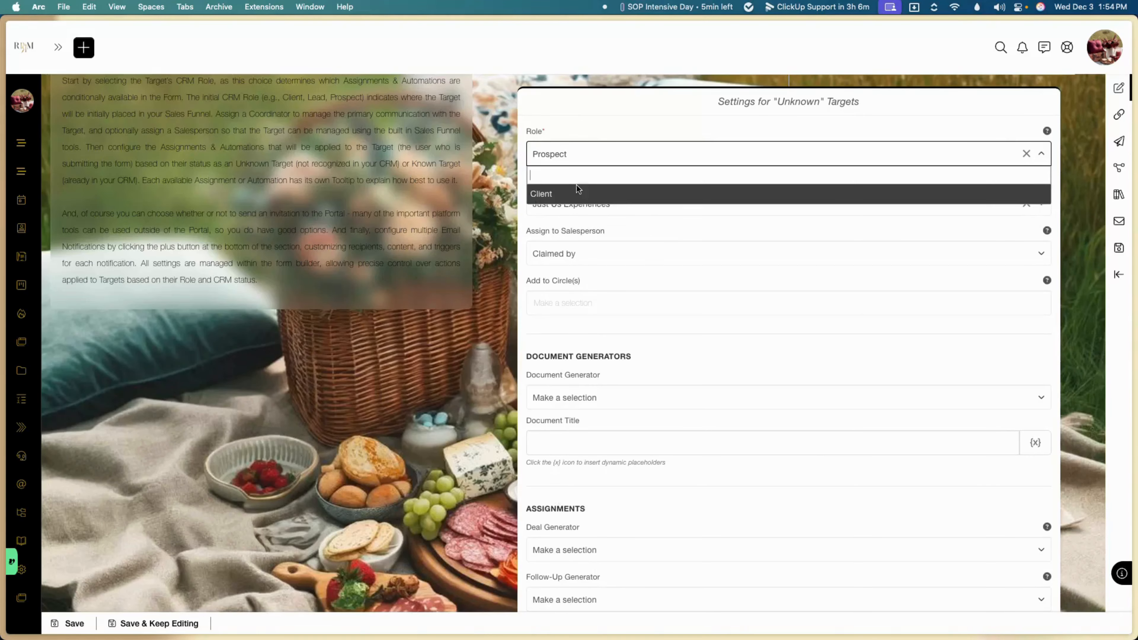
{"action": "left_click", "coordinate": [575, 191]}
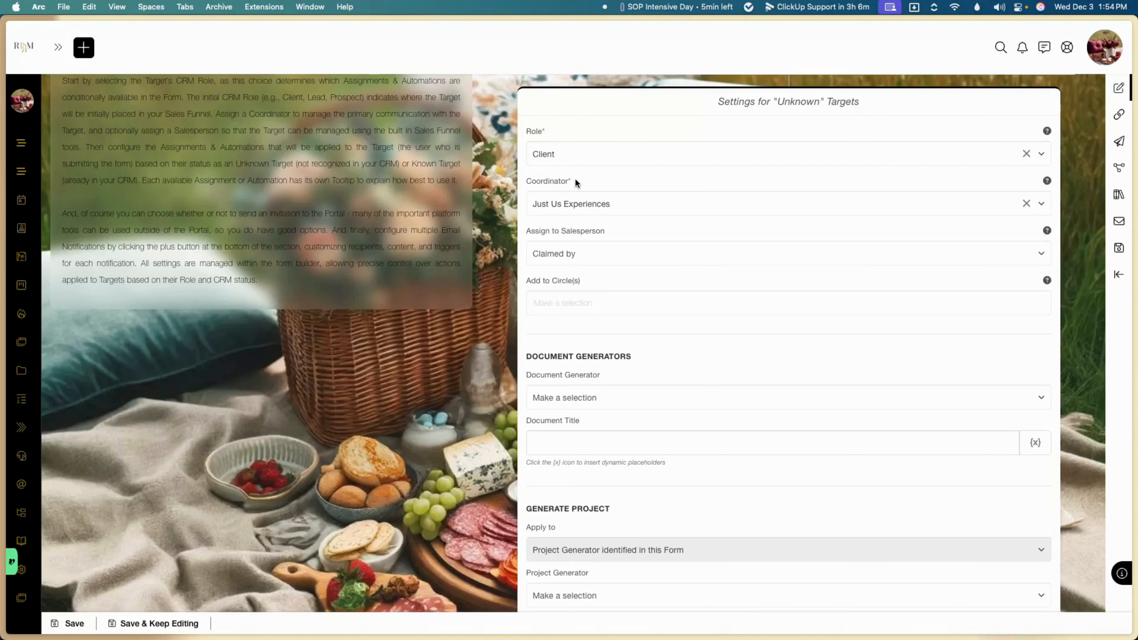
{"action": "left_click", "coordinate": [582, 164]}
{"action": "left_click", "coordinate": [560, 193]}
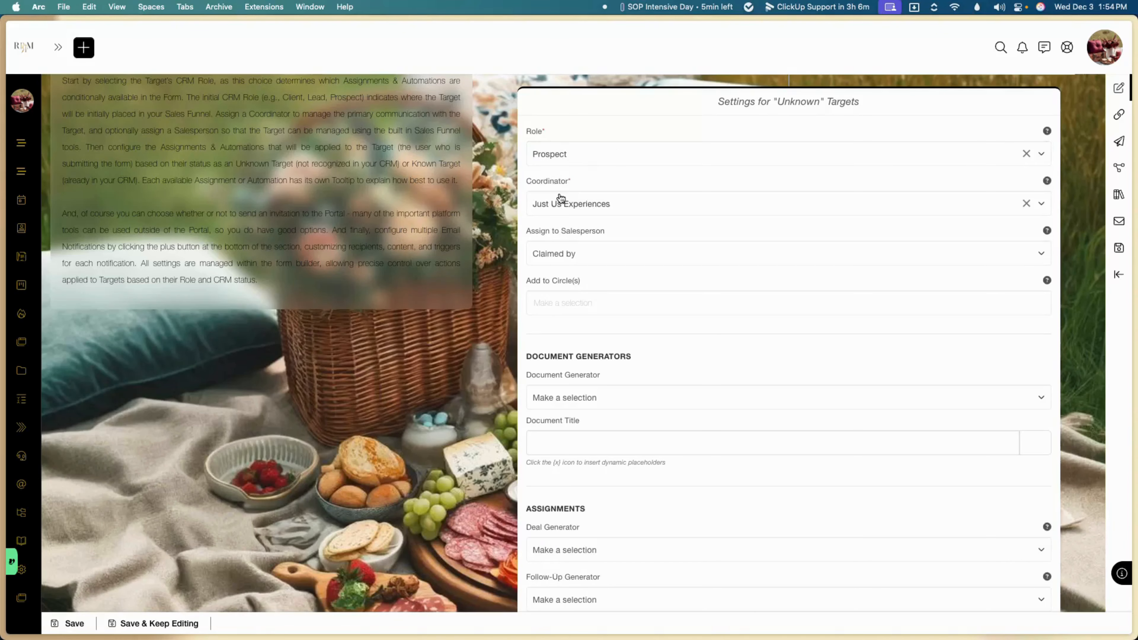
{"action": "scroll", "coordinate": [502, 327], "scroll_direction": "down", "scroll_amount": 8}
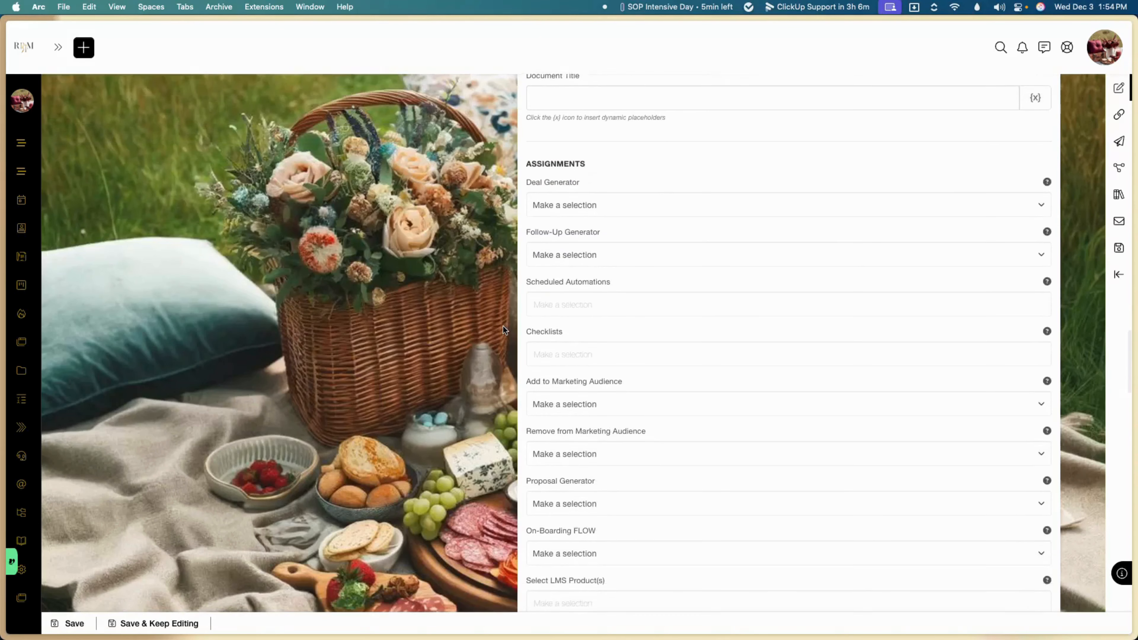
{"action": "scroll", "coordinate": [503, 326], "scroll_direction": "down", "scroll_amount": 3}
Step: Leave checklists empty and choose 'Welcome to the Royal Family!' as onboarding flow, with no LMS product
{"action": "left_click", "coordinate": [574, 254]}
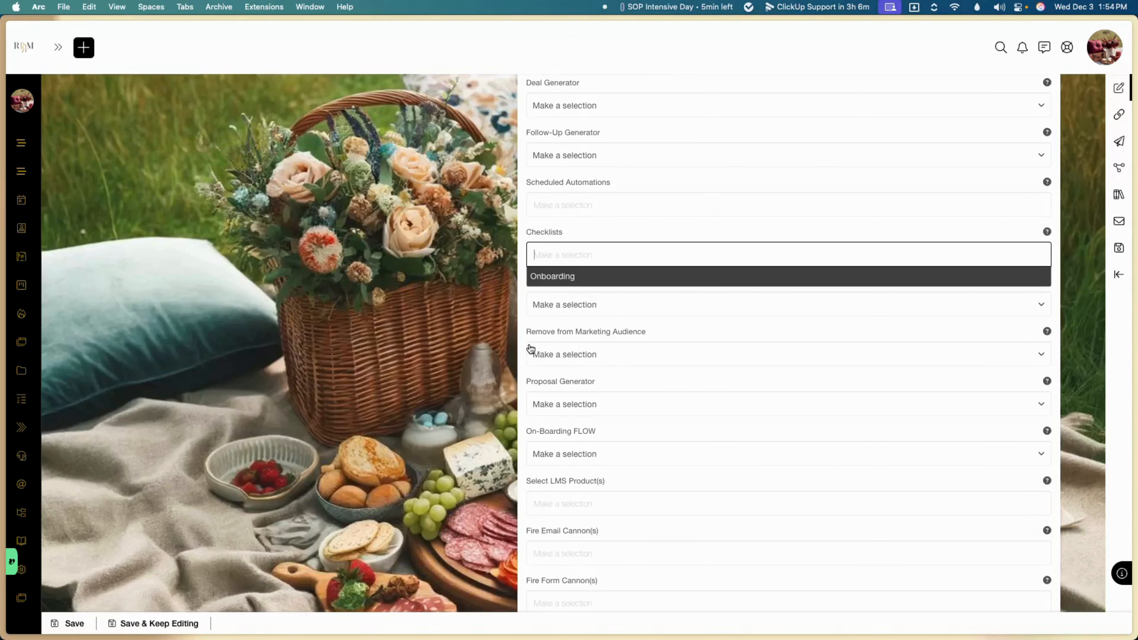
{"action": "left_click", "coordinate": [521, 348]}
{"action": "scroll", "coordinate": [582, 278], "scroll_direction": "down", "scroll_amount": 5}
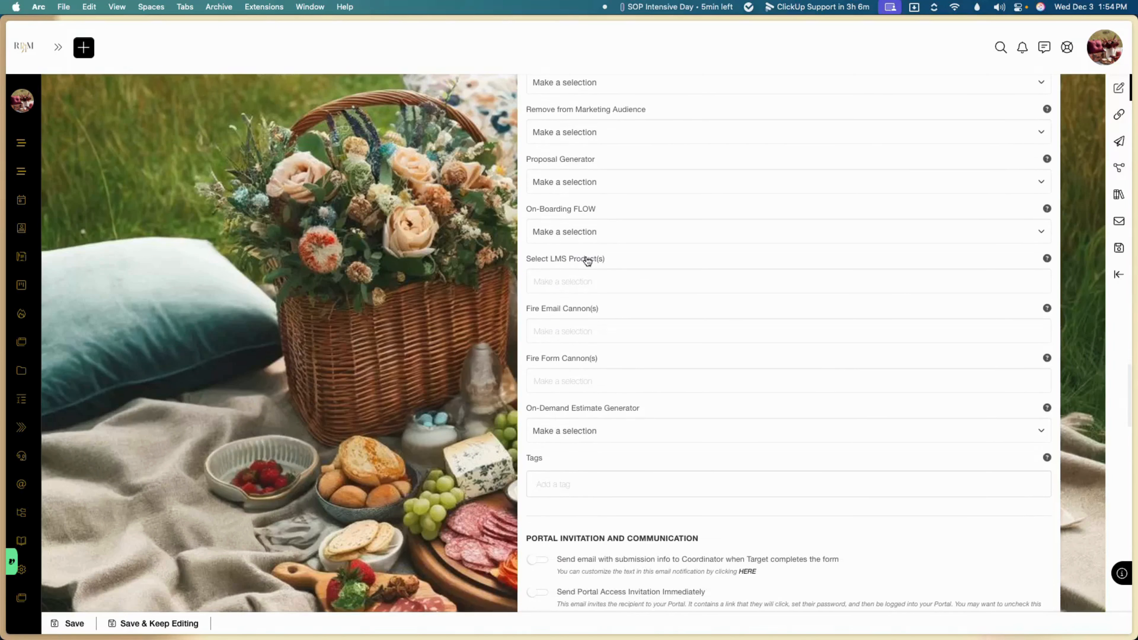
{"action": "left_click", "coordinate": [612, 237]}
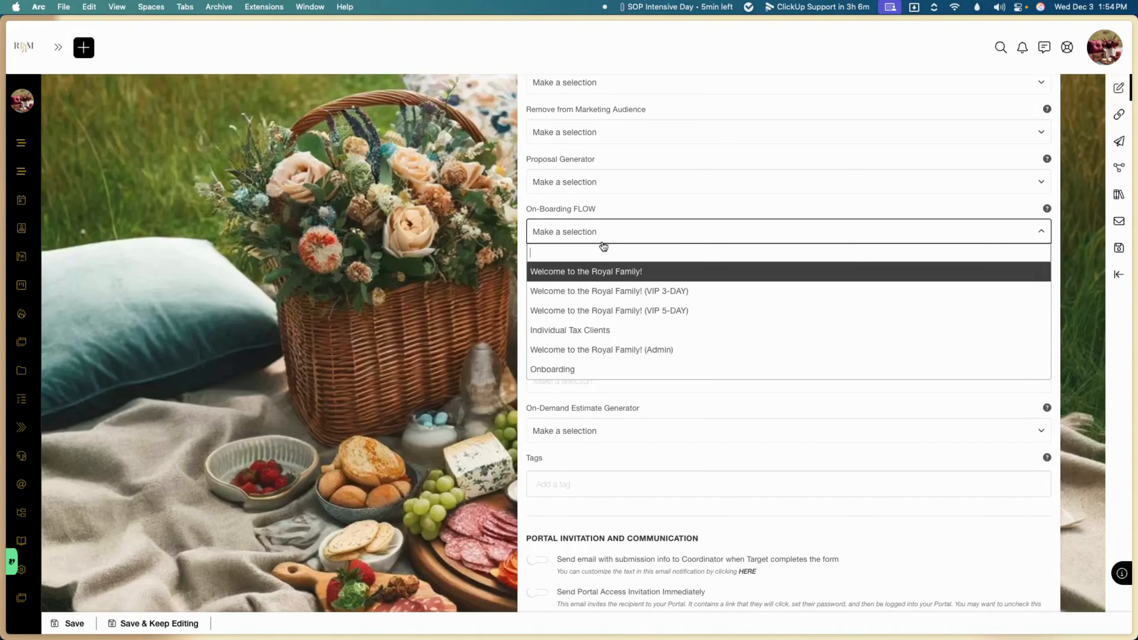
{"action": "left_click", "coordinate": [596, 270]}
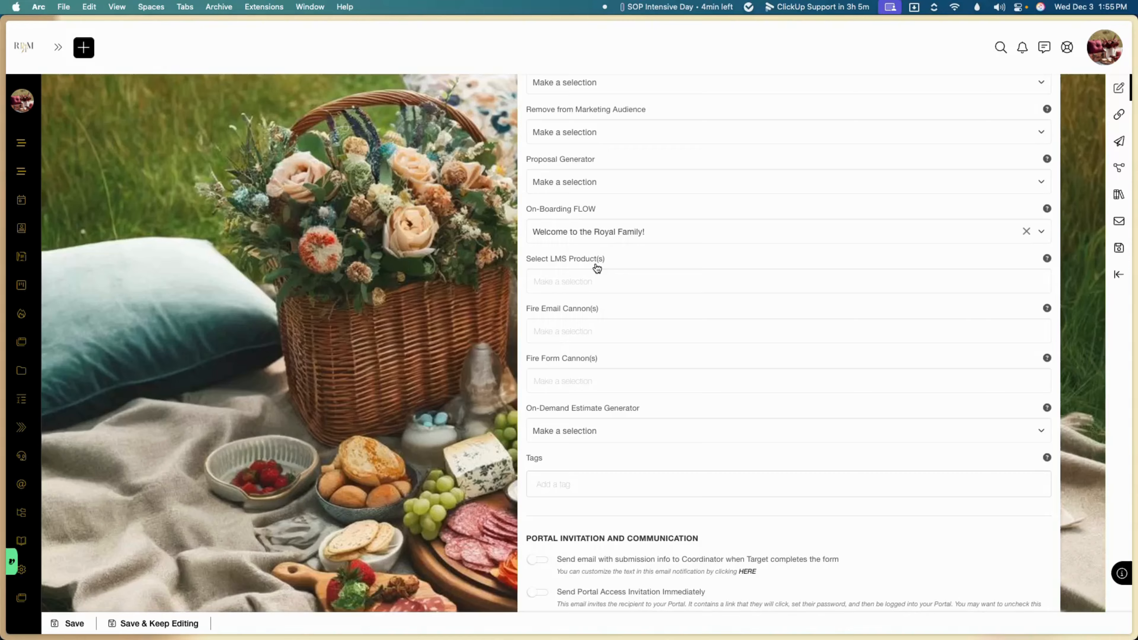
{"action": "left_click", "coordinate": [590, 280]}
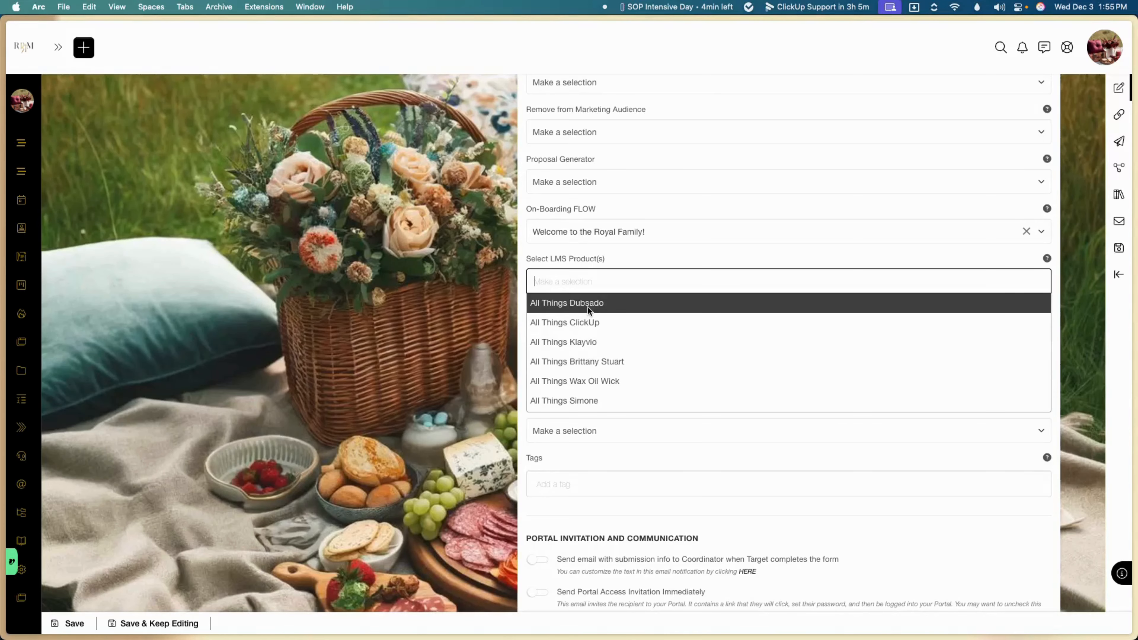
{"action": "left_click", "coordinate": [474, 339]}
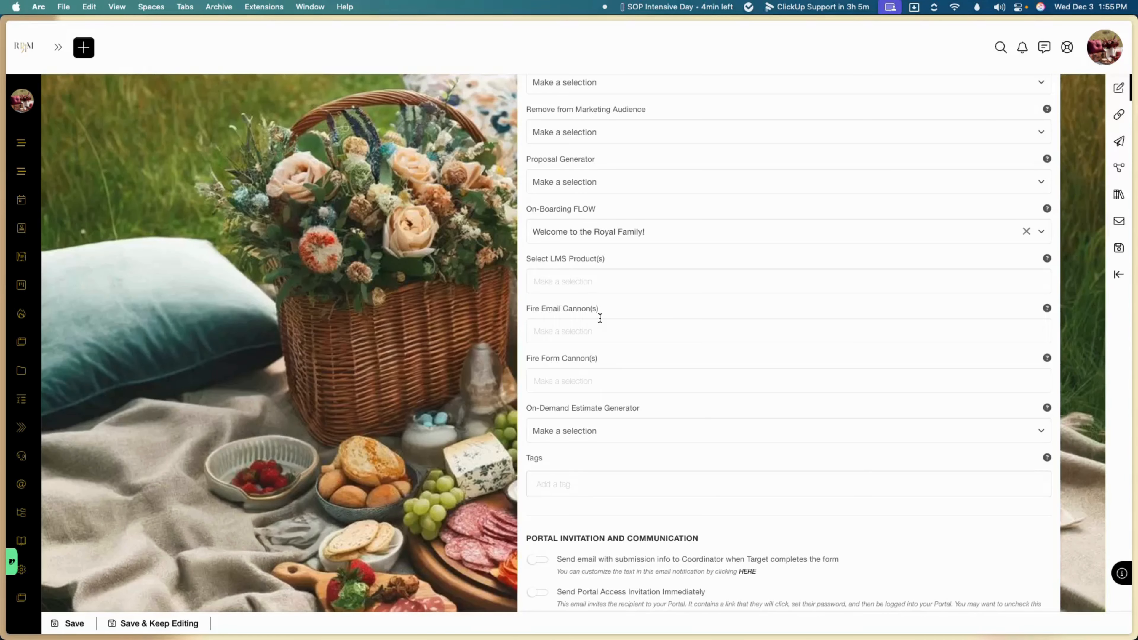
{"action": "scroll", "coordinate": [599, 317], "scroll_direction": "down", "scroll_amount": 5}
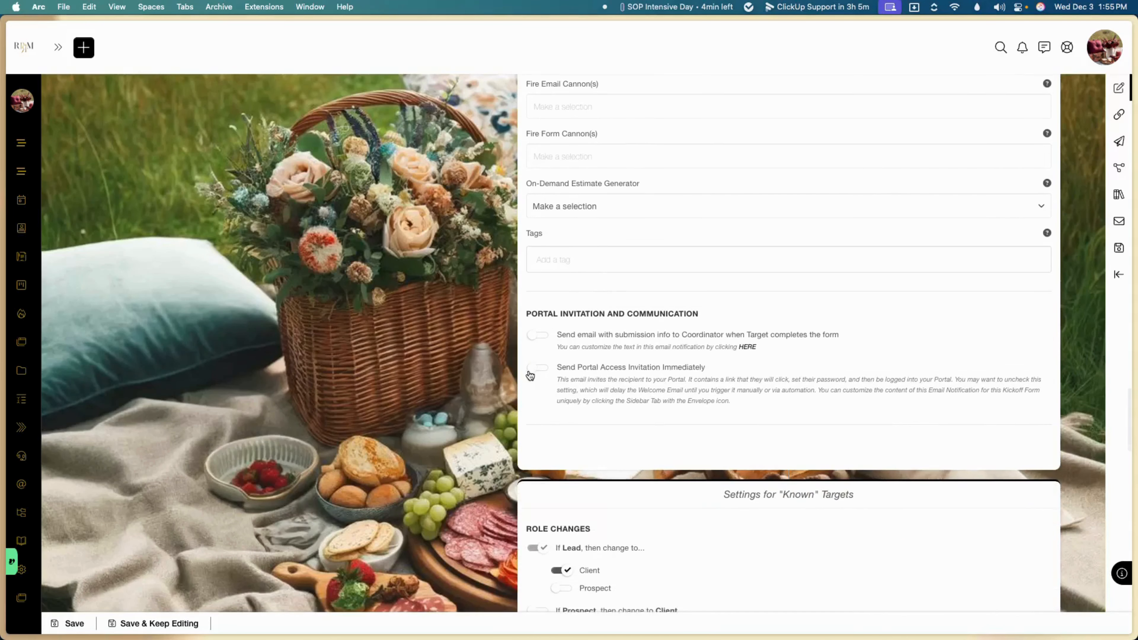
Step: Enable Send Portal Access Invitation Immediately for unknown and known targets, then list actions available after Book Me
{"action": "left_click", "coordinate": [531, 369]}
{"action": "scroll", "coordinate": [582, 374], "scroll_direction": "down", "scroll_amount": 3}
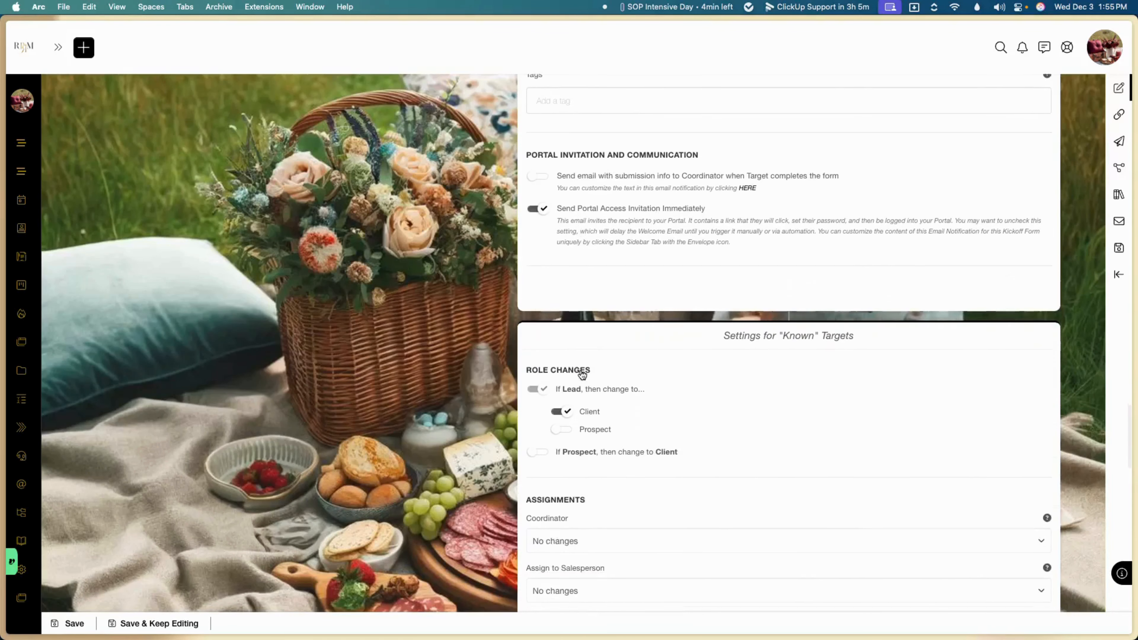
{"action": "scroll", "coordinate": [581, 374], "scroll_direction": "down", "scroll_amount": 3}
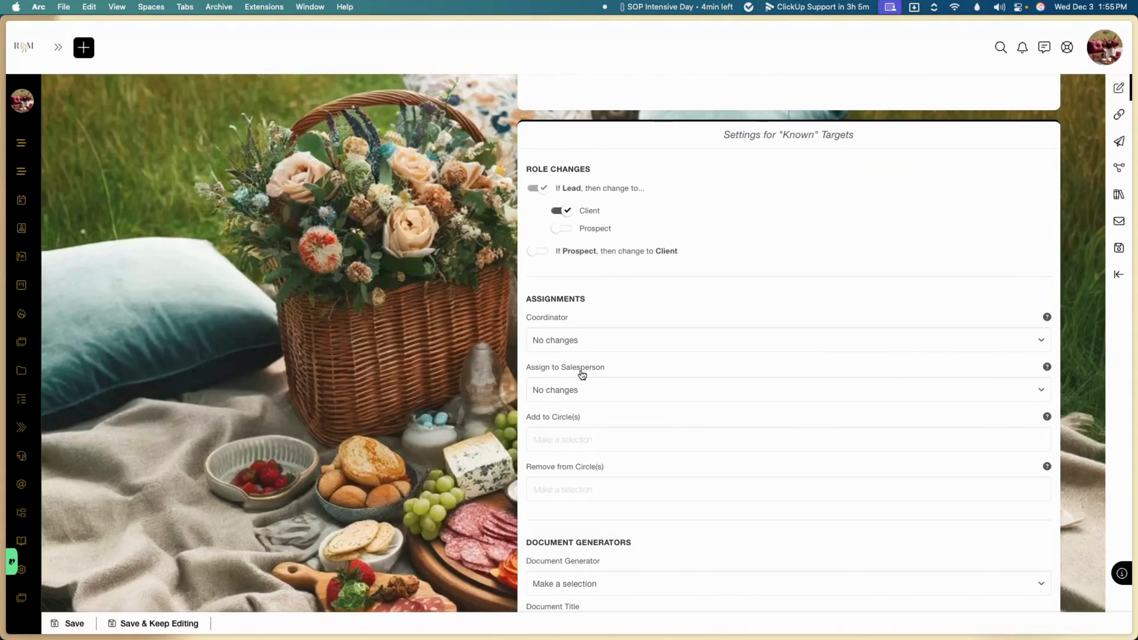
{"action": "scroll", "coordinate": [581, 374], "scroll_direction": "down", "scroll_amount": 3}
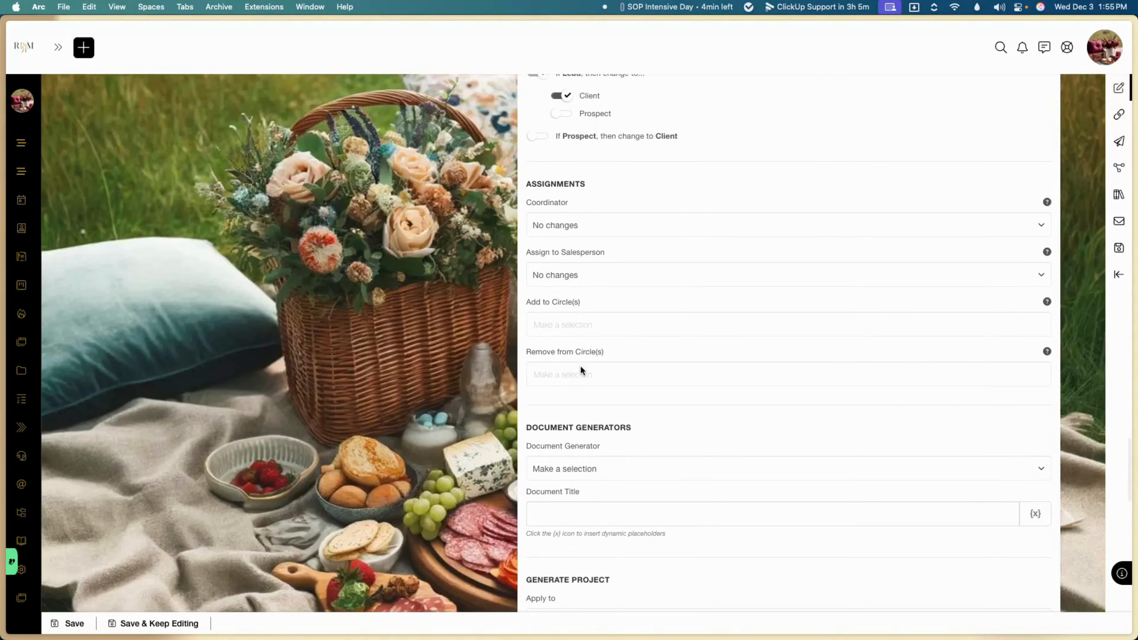
{"action": "scroll", "coordinate": [580, 365], "scroll_direction": "down", "scroll_amount": 1}
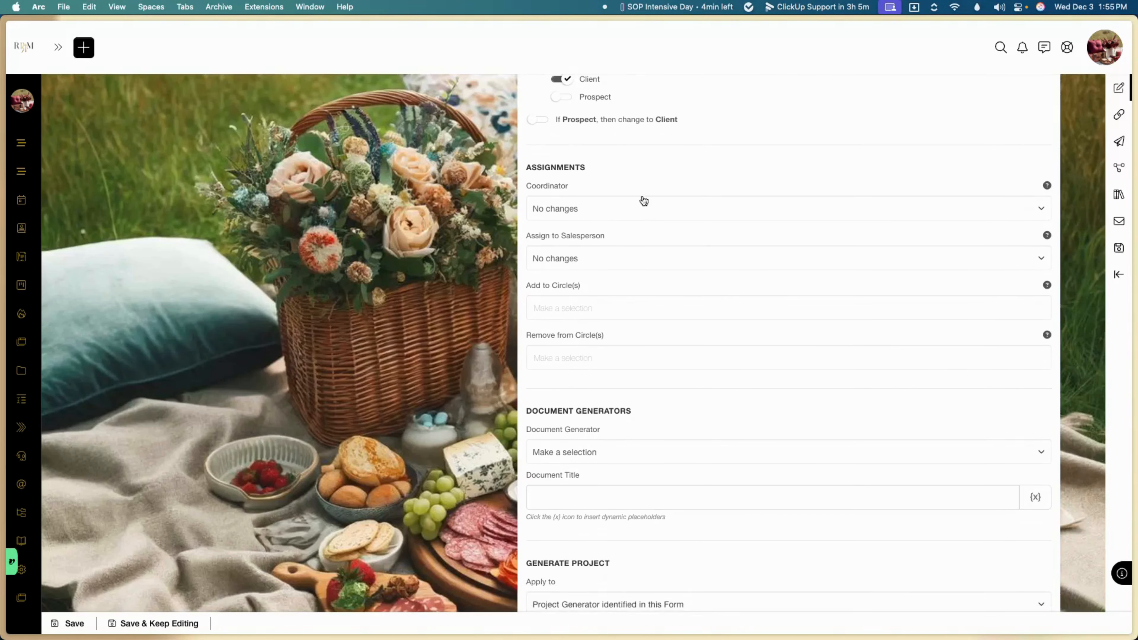
{"action": "scroll", "coordinate": [608, 355], "scroll_direction": "down", "scroll_amount": 2}
{"action": "scroll", "coordinate": [609, 355], "scroll_direction": "down", "scroll_amount": 15}
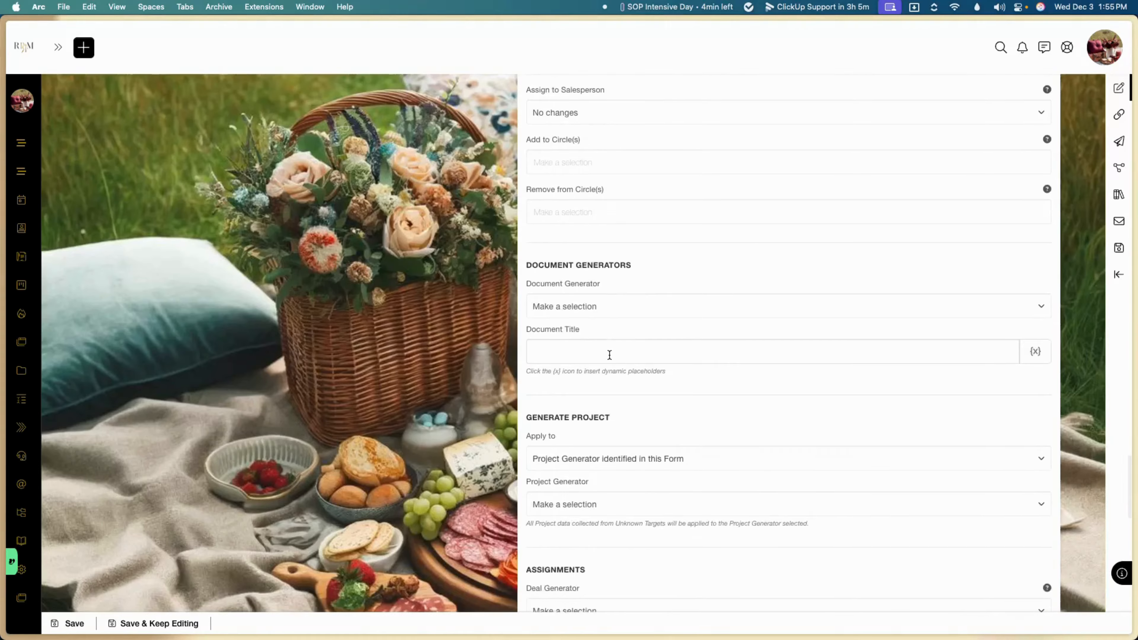
{"action": "scroll", "coordinate": [610, 357], "scroll_direction": "down", "scroll_amount": 12}
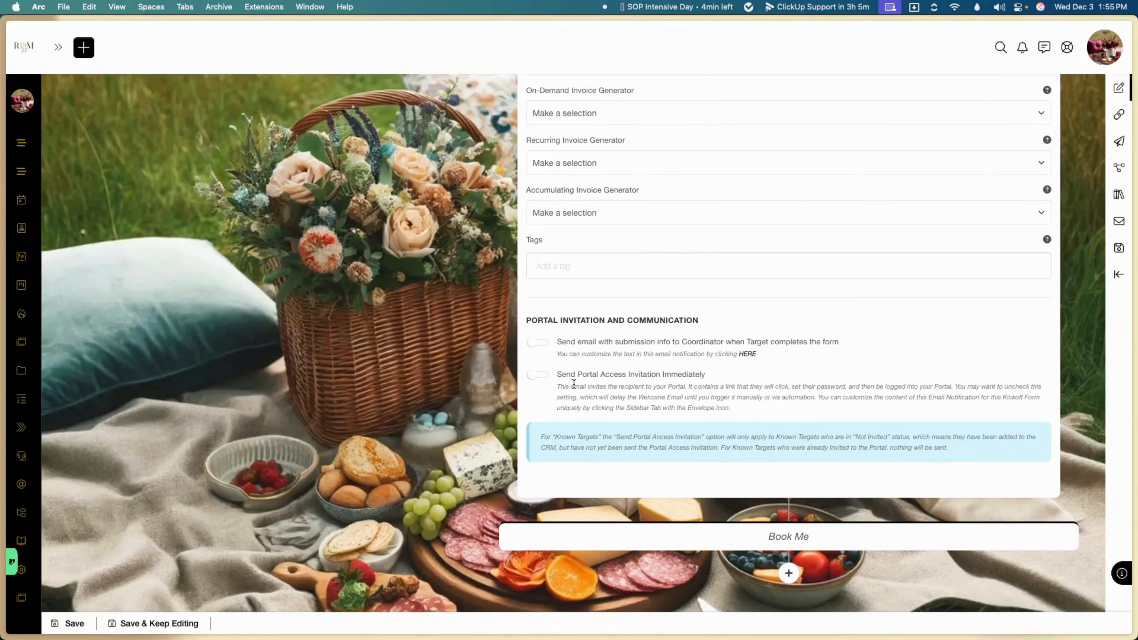
{"action": "left_click", "coordinate": [571, 374]}
{"action": "left_click", "coordinate": [778, 569]}
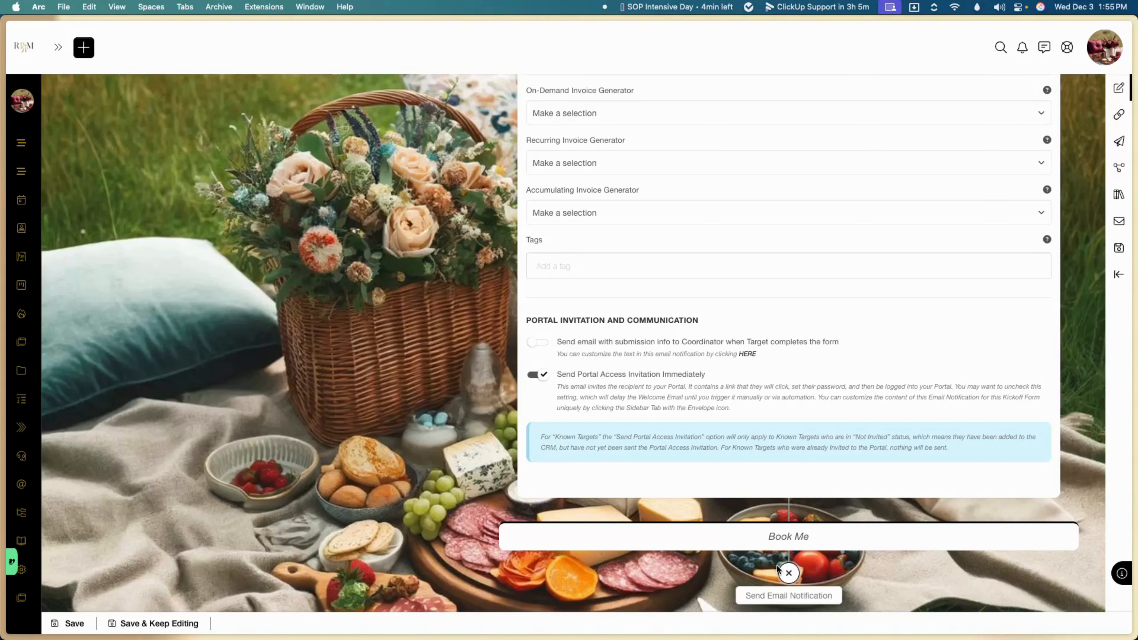
Step: Add a Send Email Notification step after Book Me, adding a custom recipient's email, first and last name
{"action": "left_click", "coordinate": [781, 595]}
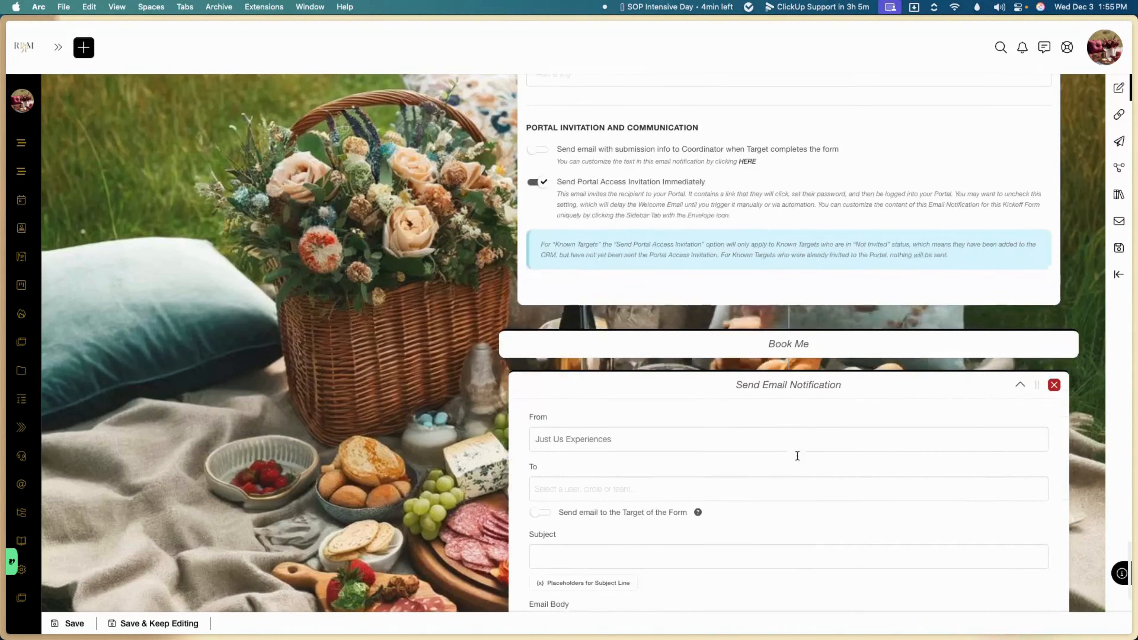
{"action": "left_click", "coordinate": [794, 440]}
{"action": "type", "text": "d"}
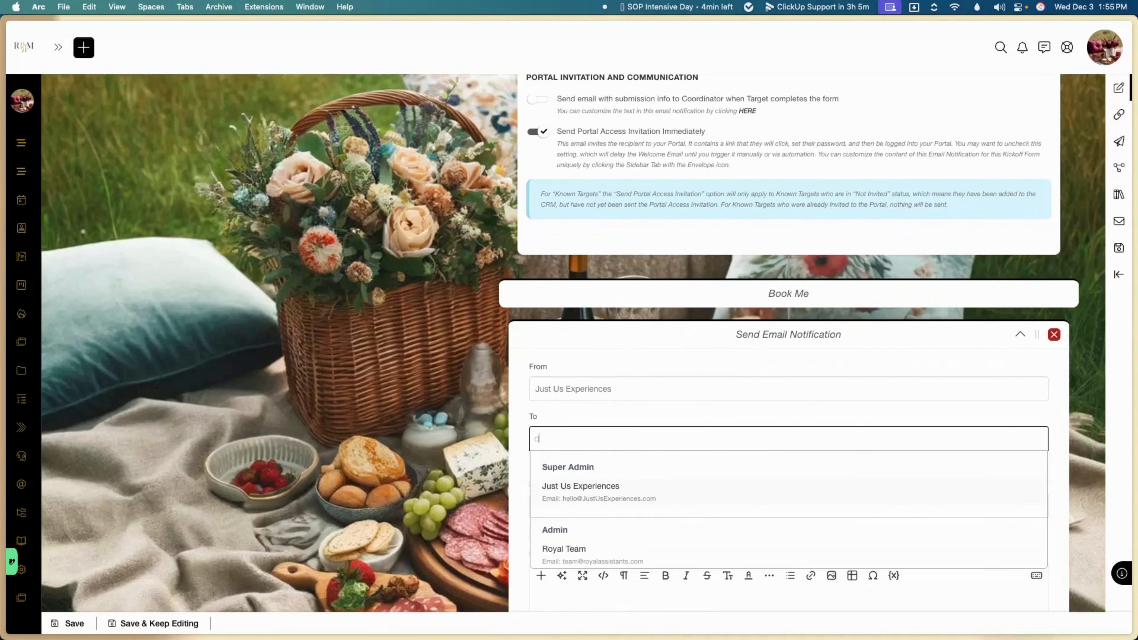
{"action": "type", "text": "dfdf"}
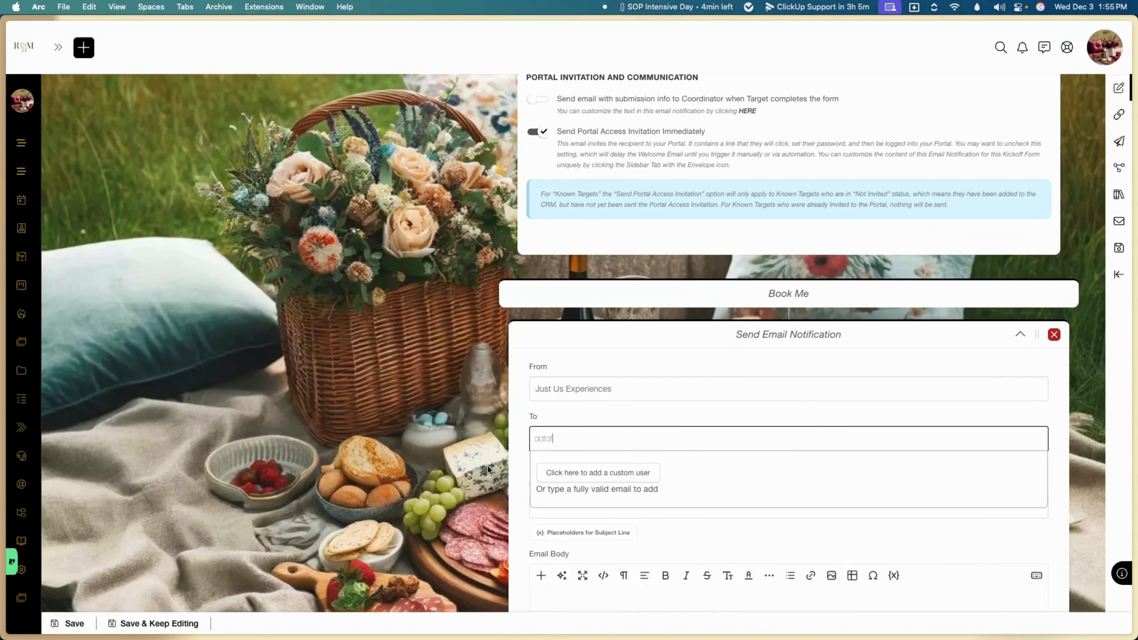
{"action": "type", "text": "@g"}
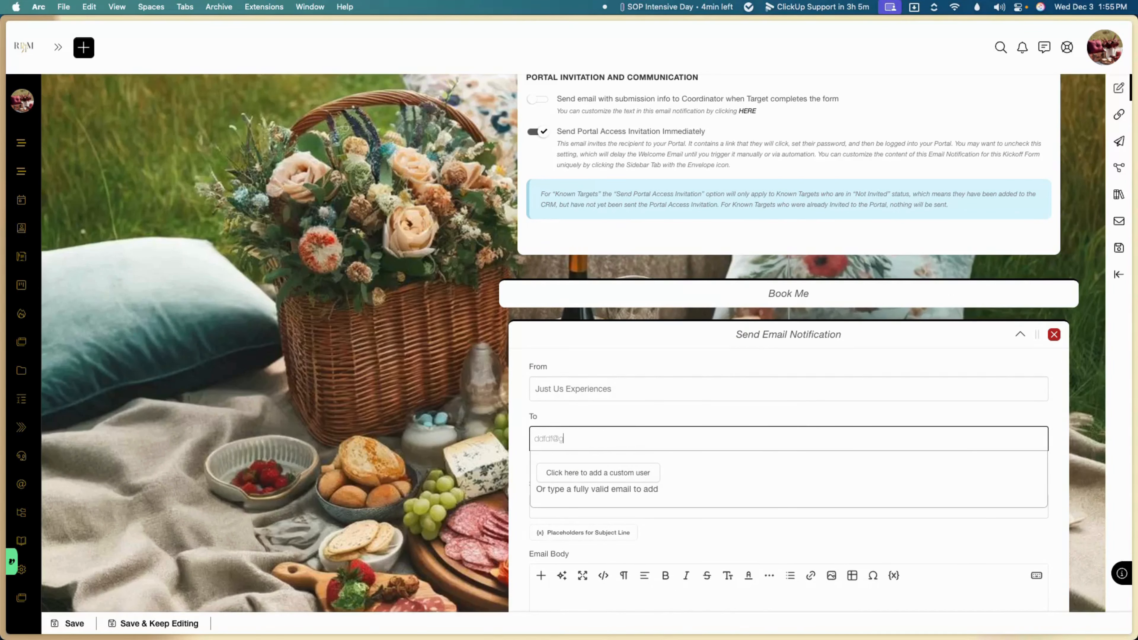
{"action": "left_click", "coordinate": [609, 470]}
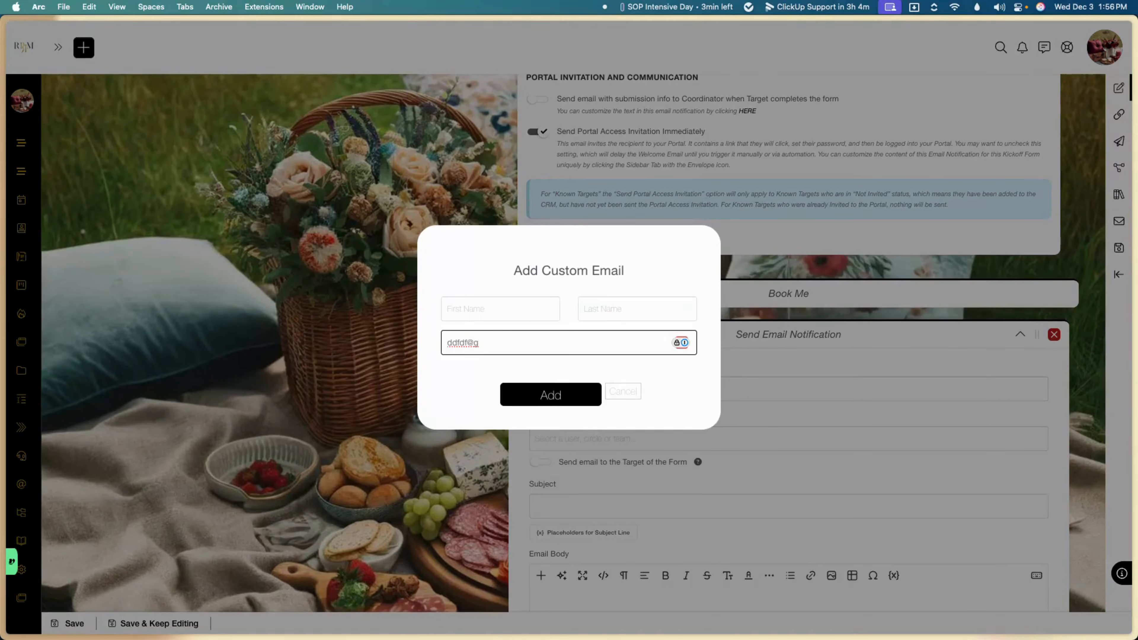
{"action": "type", "text": "mail.com"}
{"action": "left_click", "coordinate": [508, 304]}
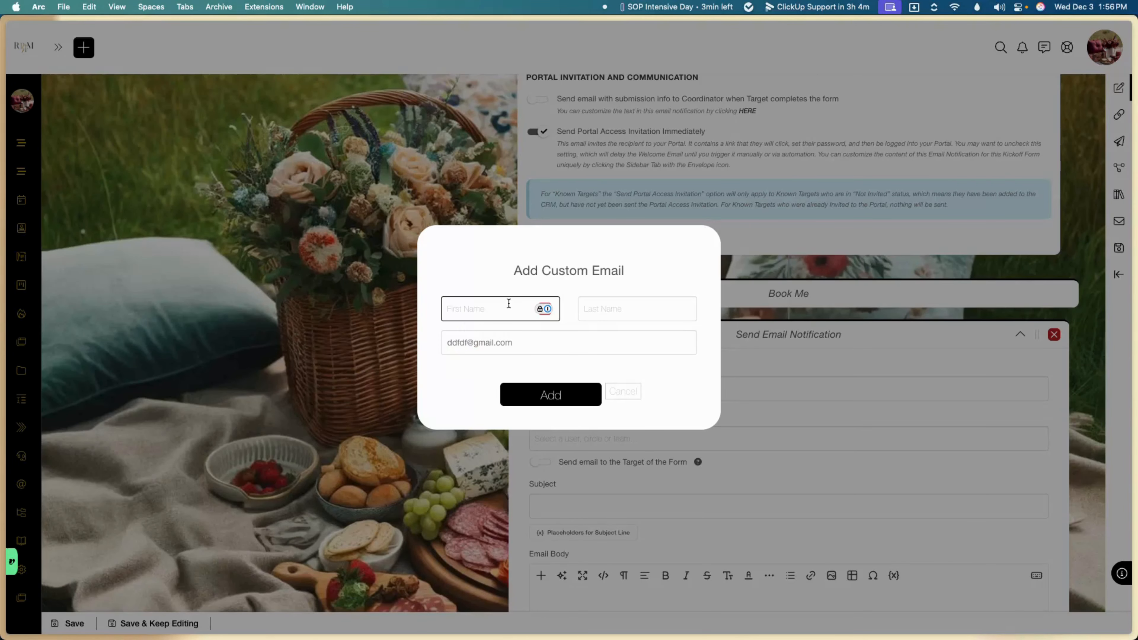
{"action": "type", "text": "Ma"}
{"action": "left_click", "coordinate": [604, 311]}
{"action": "type", "text": "d"}
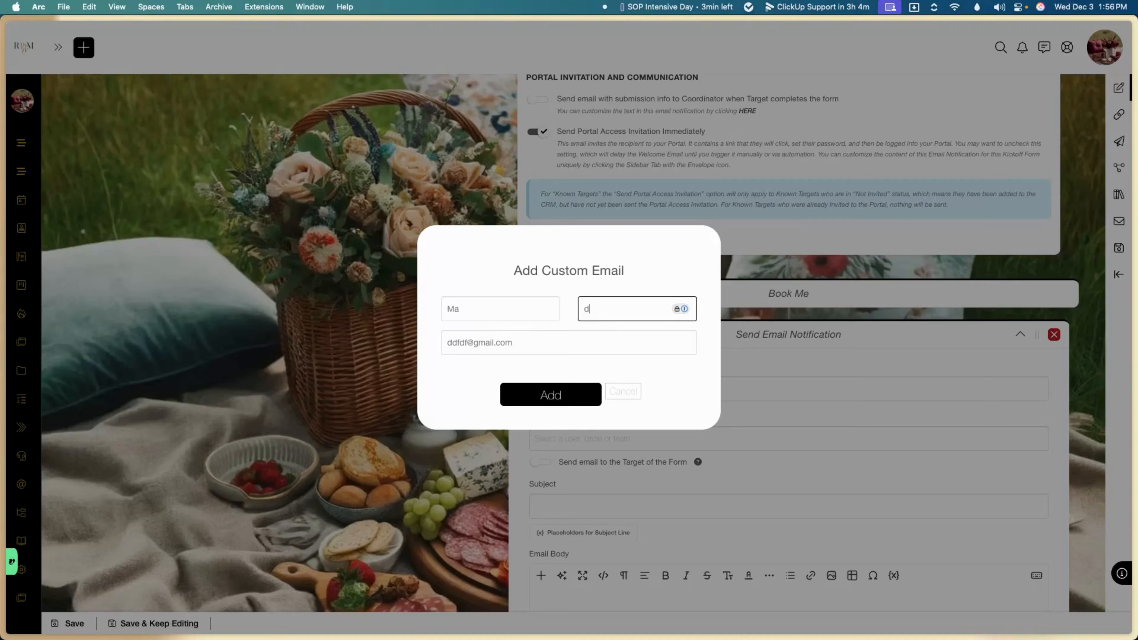
{"action": "left_click", "coordinate": [568, 395]}
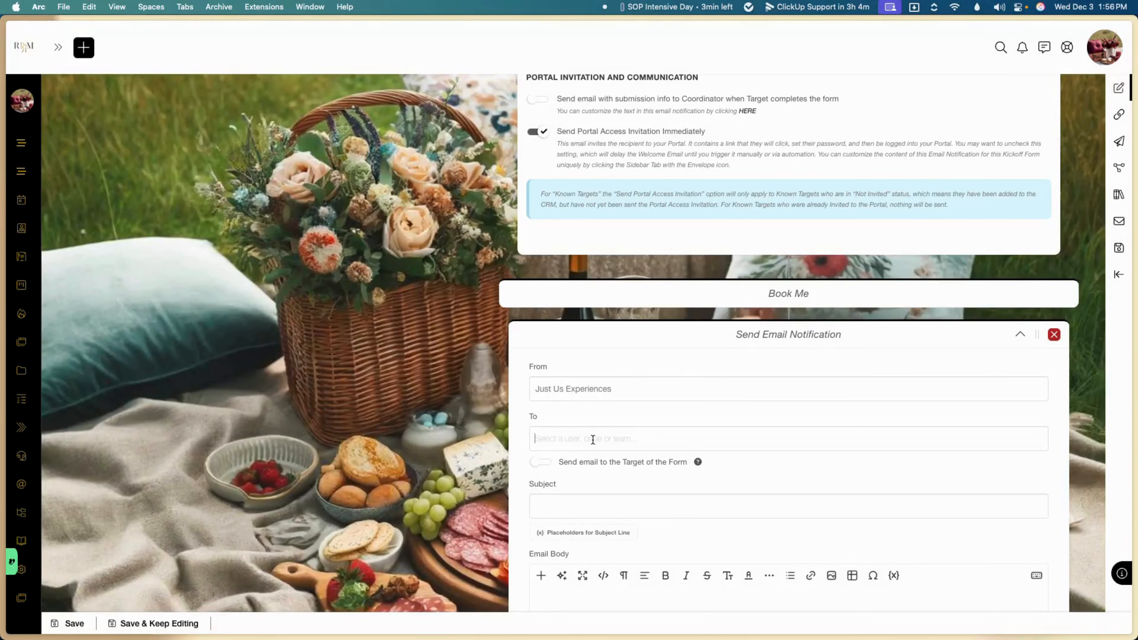
Step: Start entering a second recipient, then dismiss the suggestions and clear that entry
{"action": "left_click", "coordinate": [484, 468]}
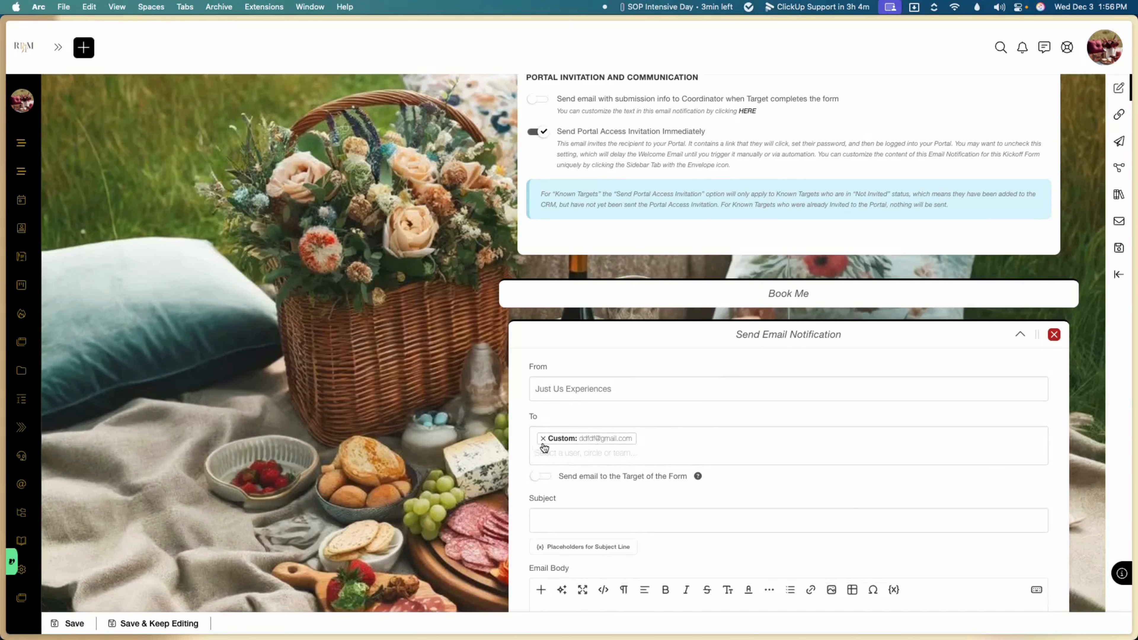
{"action": "left_click", "coordinate": [543, 448]}
{"action": "type", "text": "asdad"}
{"action": "scroll", "coordinate": [559, 429], "scroll_direction": "down", "scroll_amount": 3}
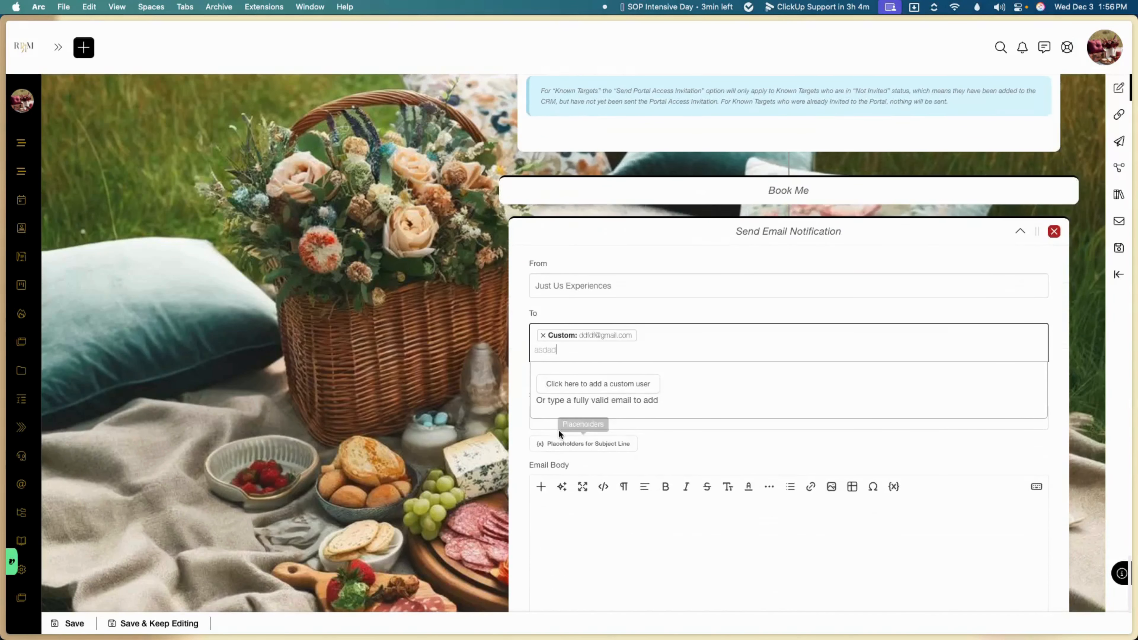
{"action": "scroll", "coordinate": [515, 399], "scroll_direction": "down", "scroll_amount": 2}
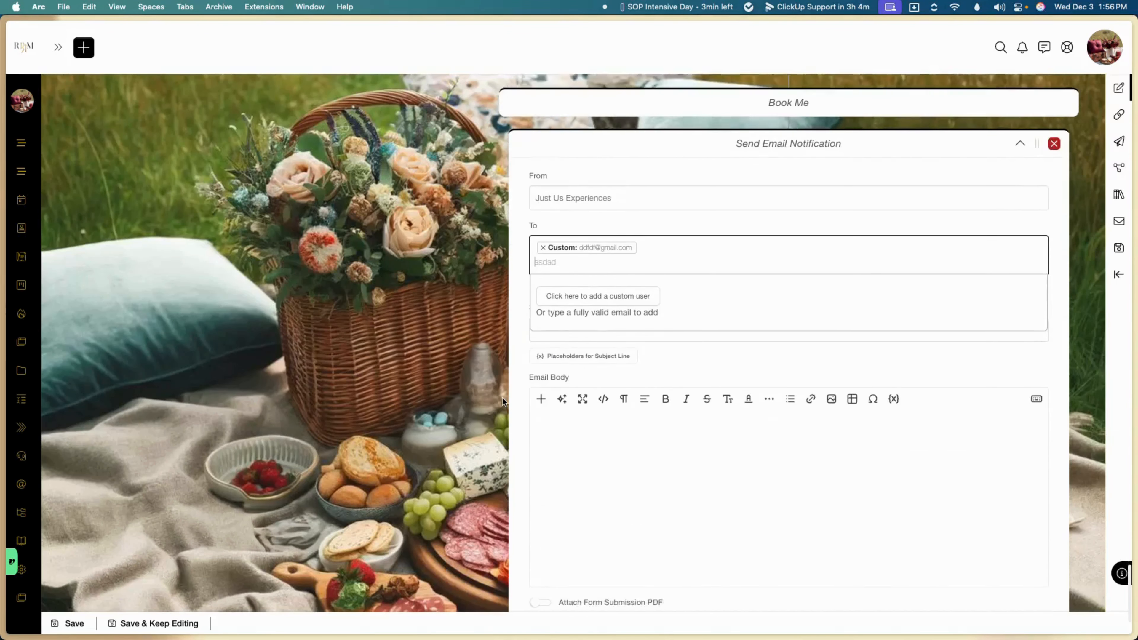
{"action": "scroll", "coordinate": [502, 398], "scroll_direction": "down", "scroll_amount": 1}
{"action": "left_click", "coordinate": [502, 398]}
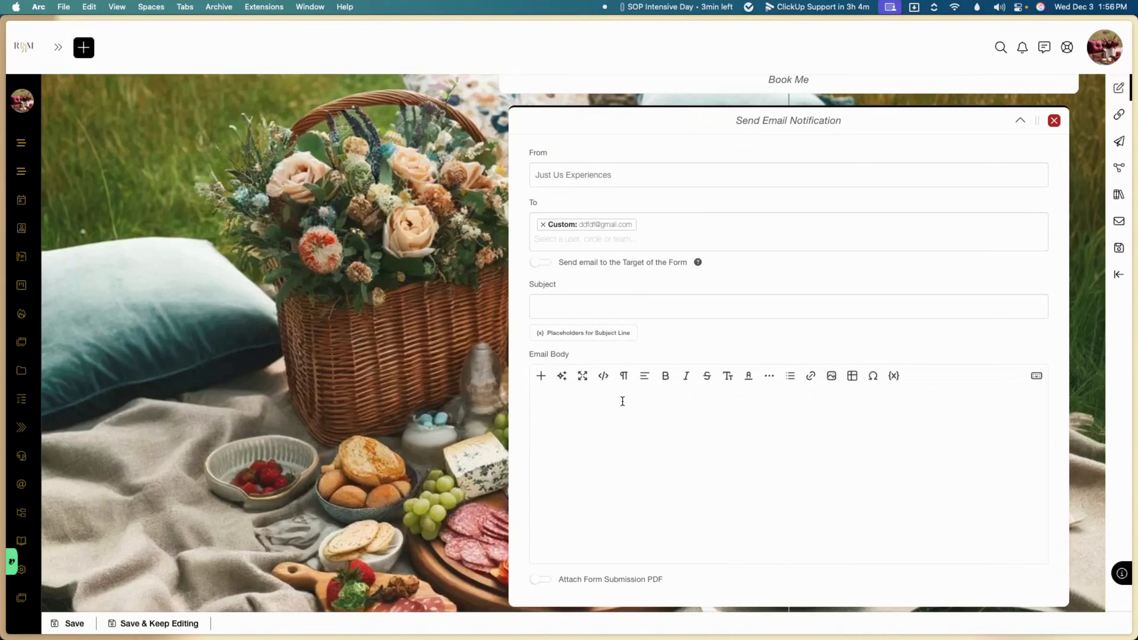
{"action": "scroll", "coordinate": [622, 401], "scroll_direction": "down", "scroll_amount": 2}
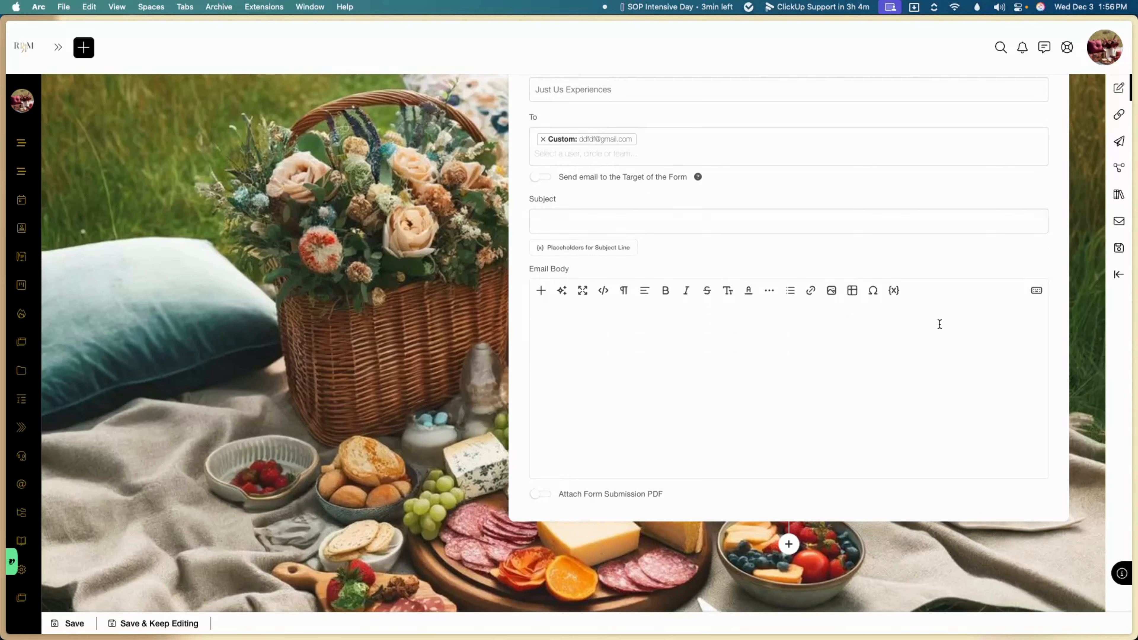
{"action": "scroll", "coordinate": [939, 323], "scroll_direction": "up", "scroll_amount": 10}
Step: Remove the Send Email Notification step and save the form with Save & Keep Editing
{"action": "left_click", "coordinate": [1054, 477]}
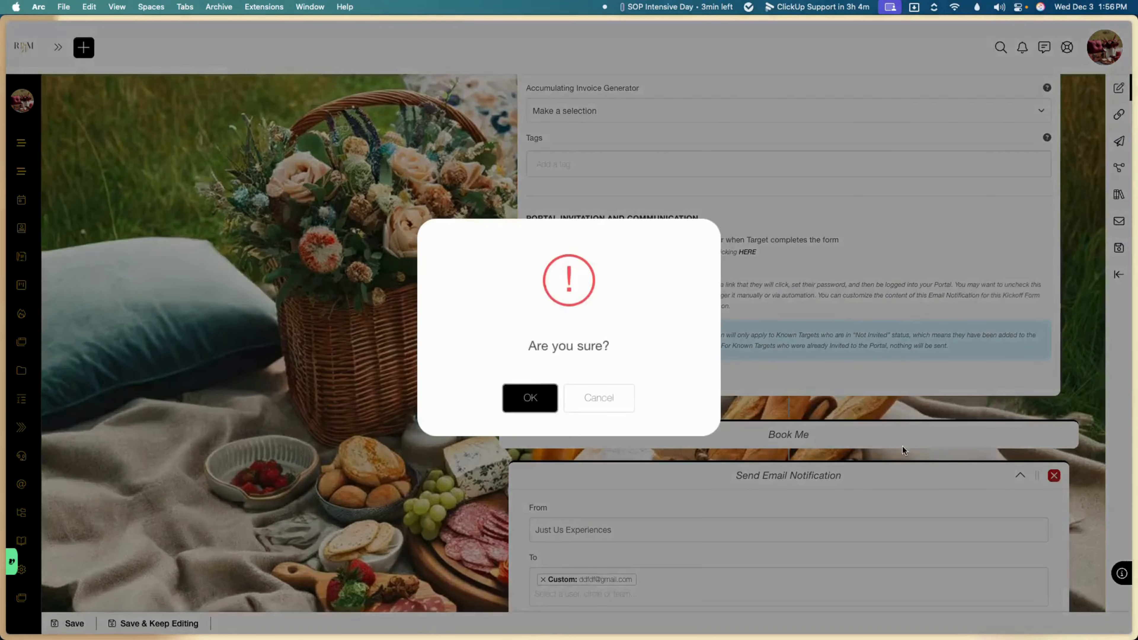
{"action": "left_click", "coordinate": [524, 393]}
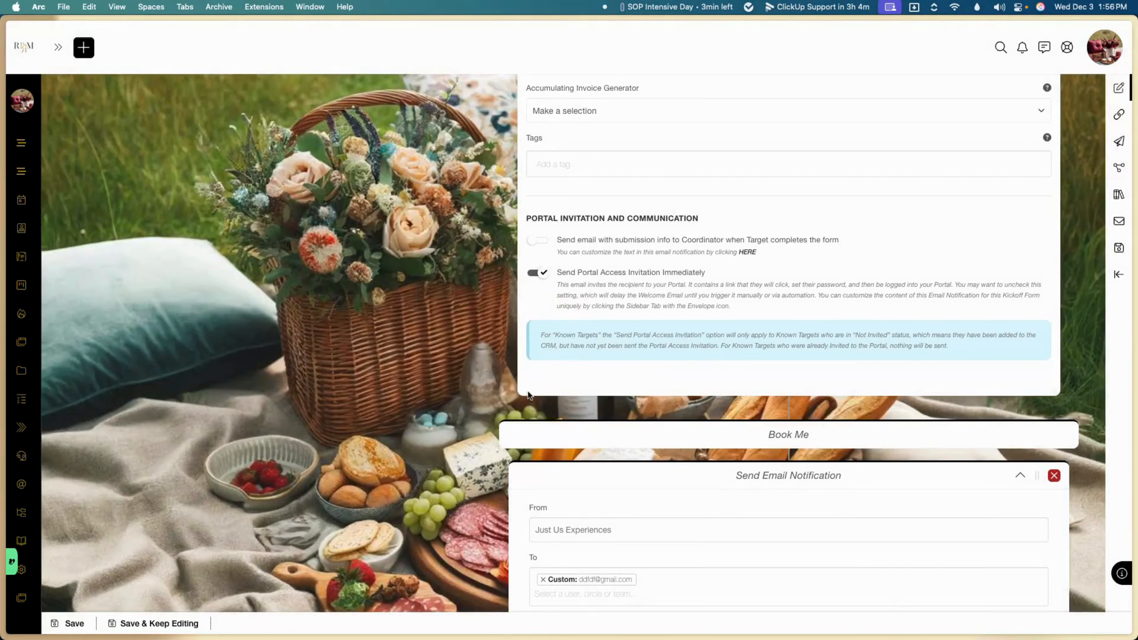
{"action": "left_click", "coordinate": [1118, 249]}
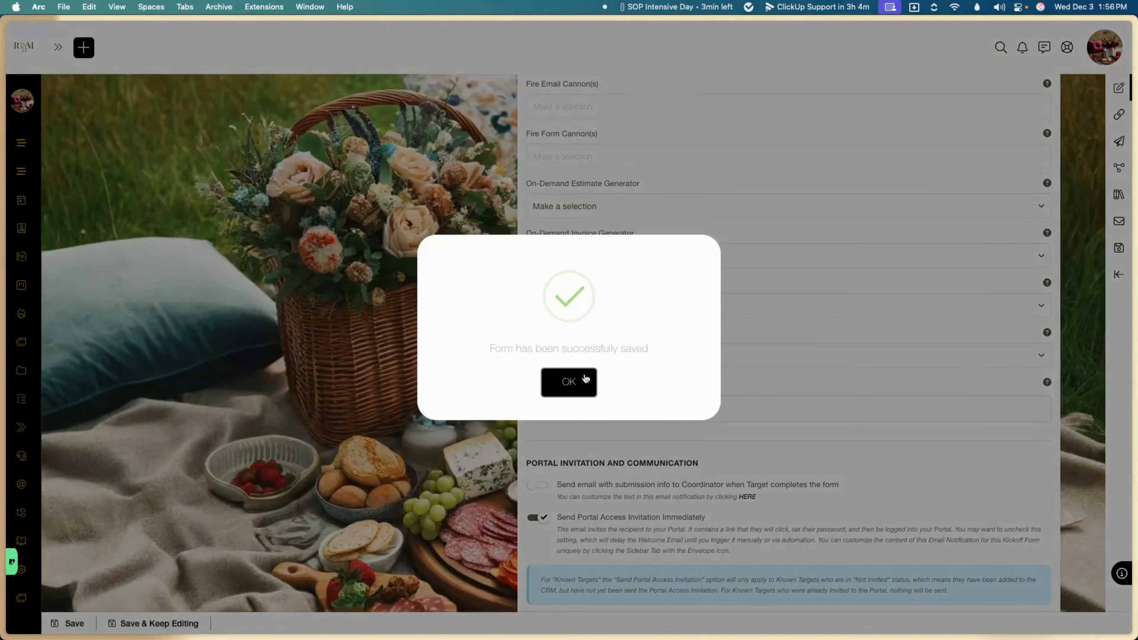
{"action": "left_click", "coordinate": [586, 372]}
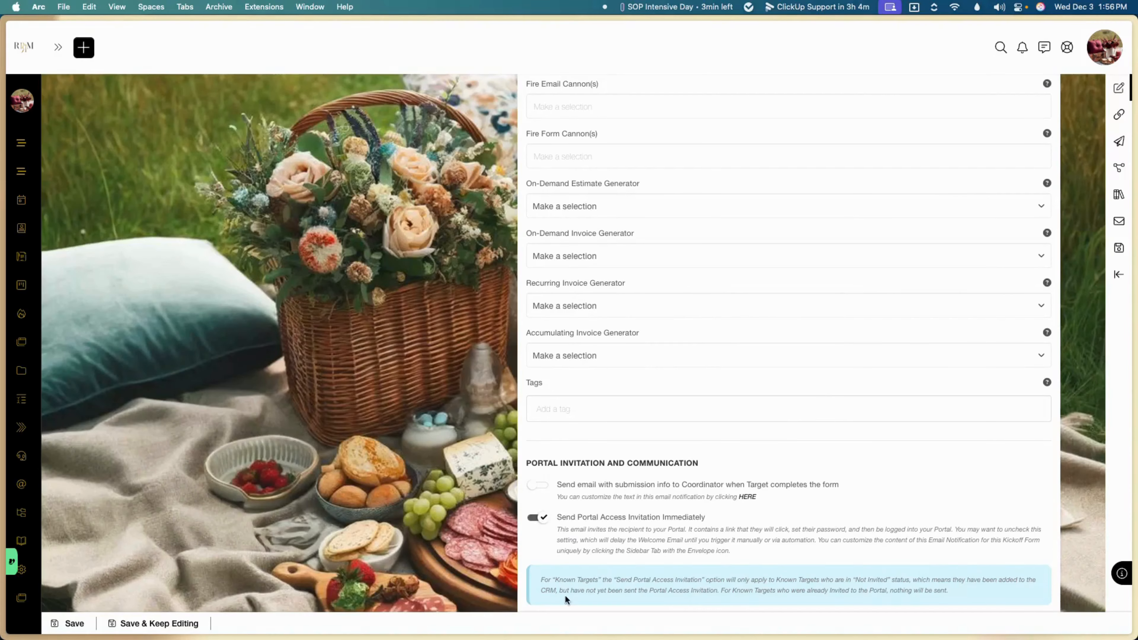
Step: Delete the crowned photo and title banner from the Portal Access Invitation email, then close the editor
{"action": "left_click", "coordinate": [1118, 224]}
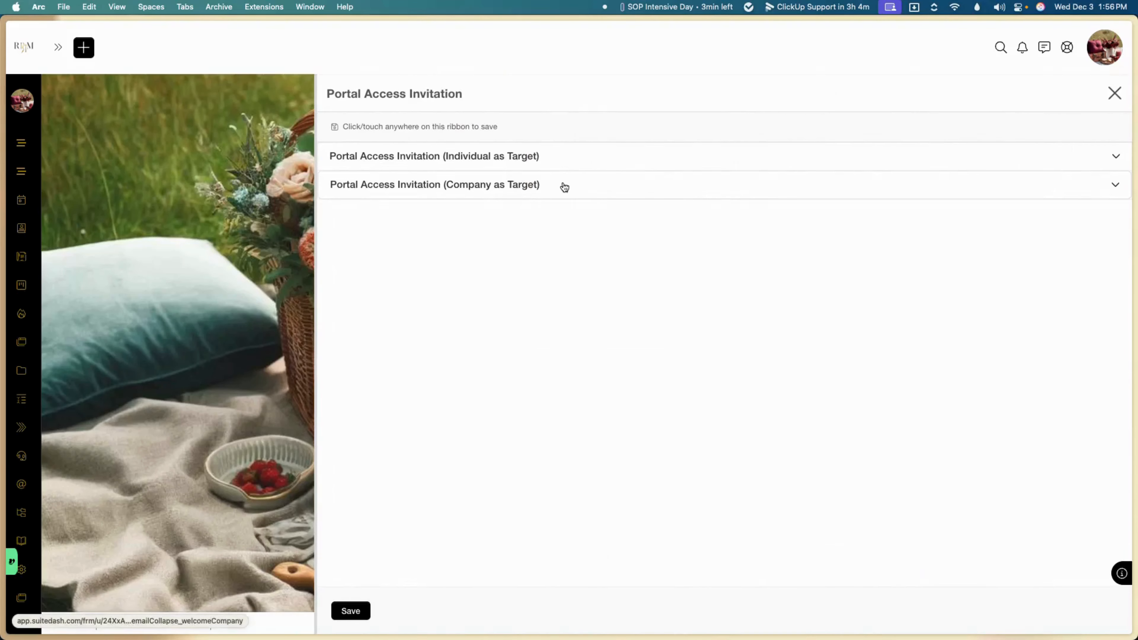
{"action": "left_click", "coordinate": [549, 165]}
{"action": "scroll", "coordinate": [516, 330], "scroll_direction": "down", "scroll_amount": 2}
{"action": "scroll", "coordinate": [516, 330], "scroll_direction": "down", "scroll_amount": 9}
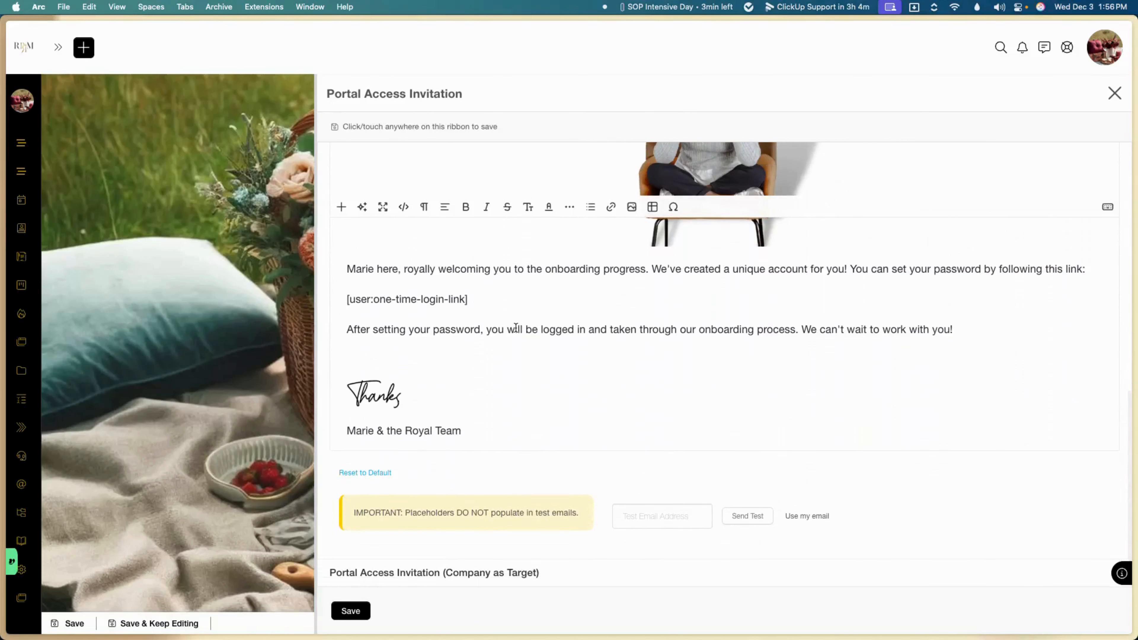
{"action": "scroll", "coordinate": [516, 328], "scroll_direction": "up", "scroll_amount": 6}
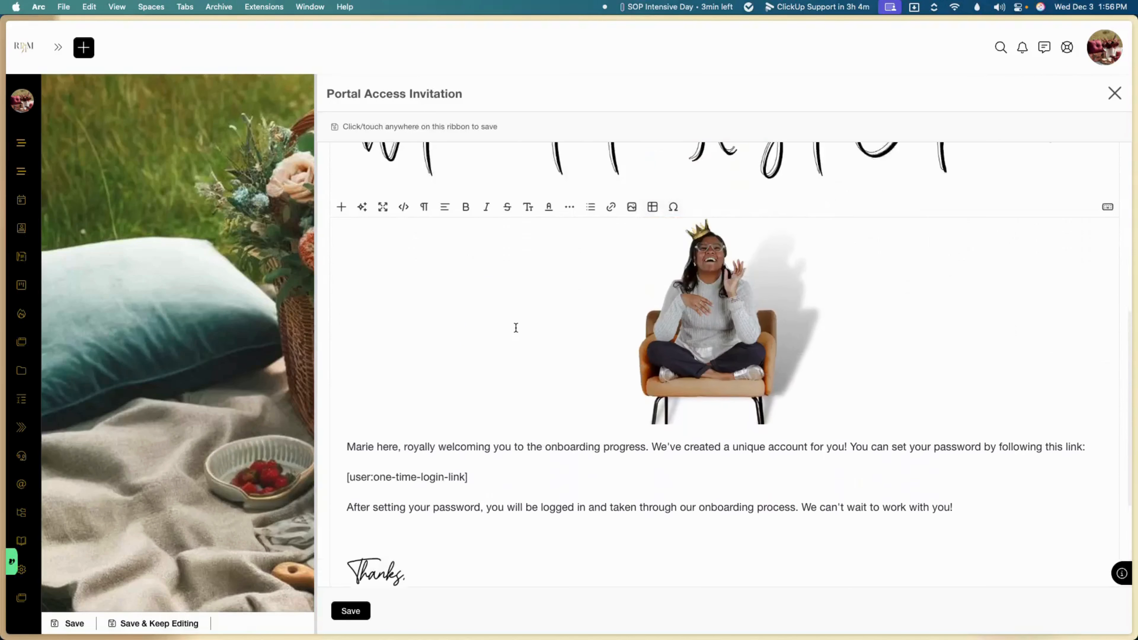
{"action": "key", "text": "BackSpace"}
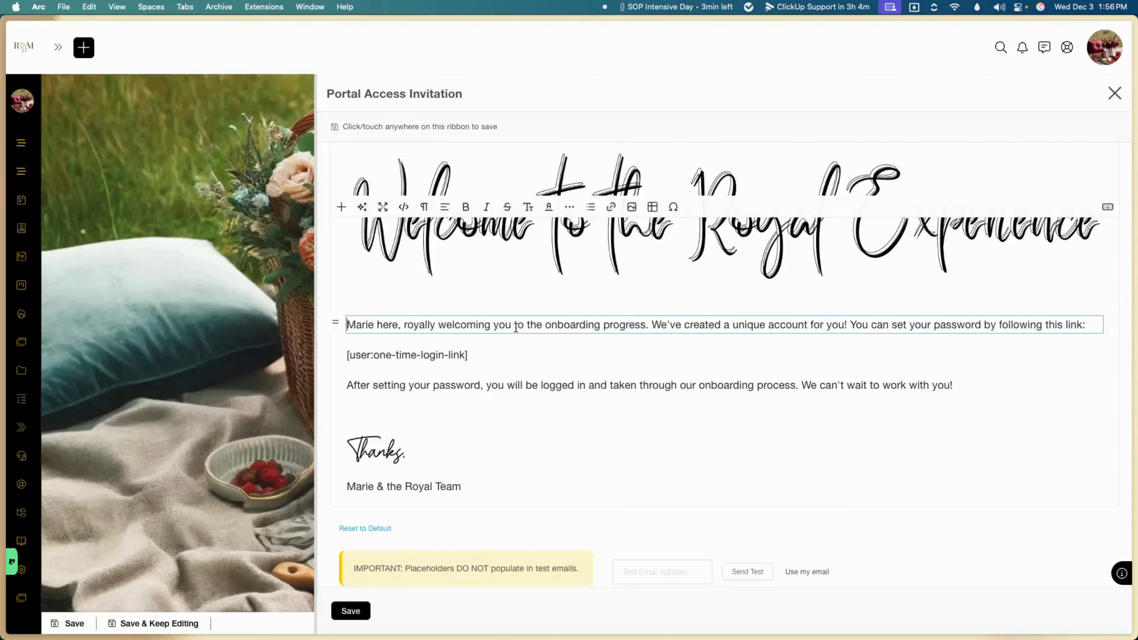
{"action": "left_click", "coordinate": [583, 251]}
{"action": "key", "text": "BackSpace"}
{"action": "scroll", "coordinate": [582, 251], "scroll_direction": "up", "scroll_amount": 1}
{"action": "scroll", "coordinate": [582, 251], "scroll_direction": "up", "scroll_amount": 2}
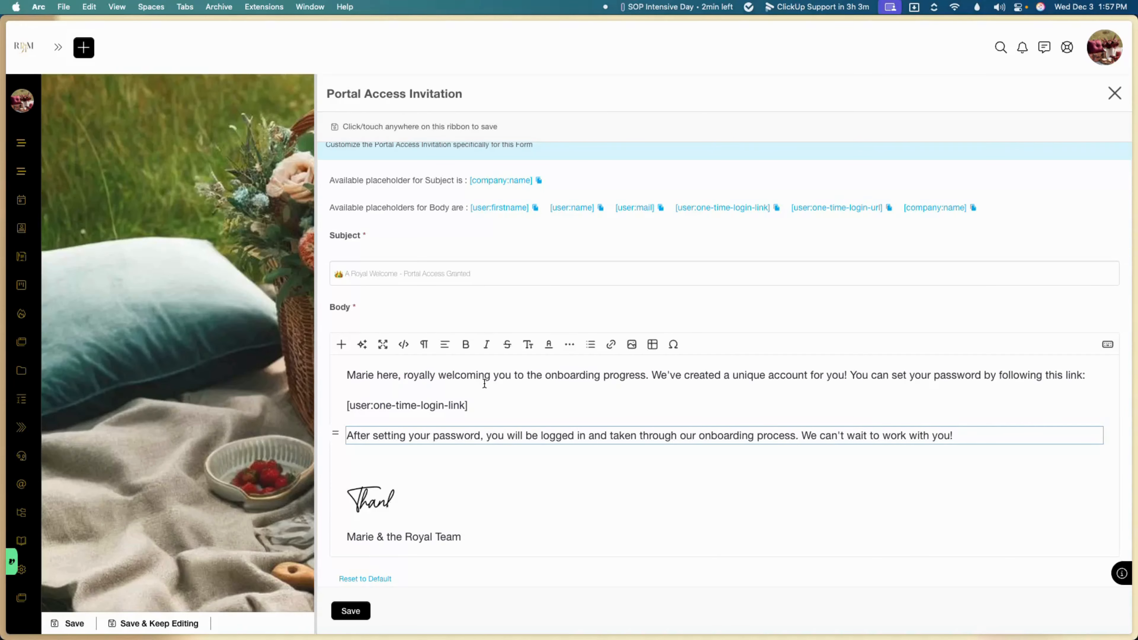
{"action": "left_click", "coordinate": [1120, 94]}
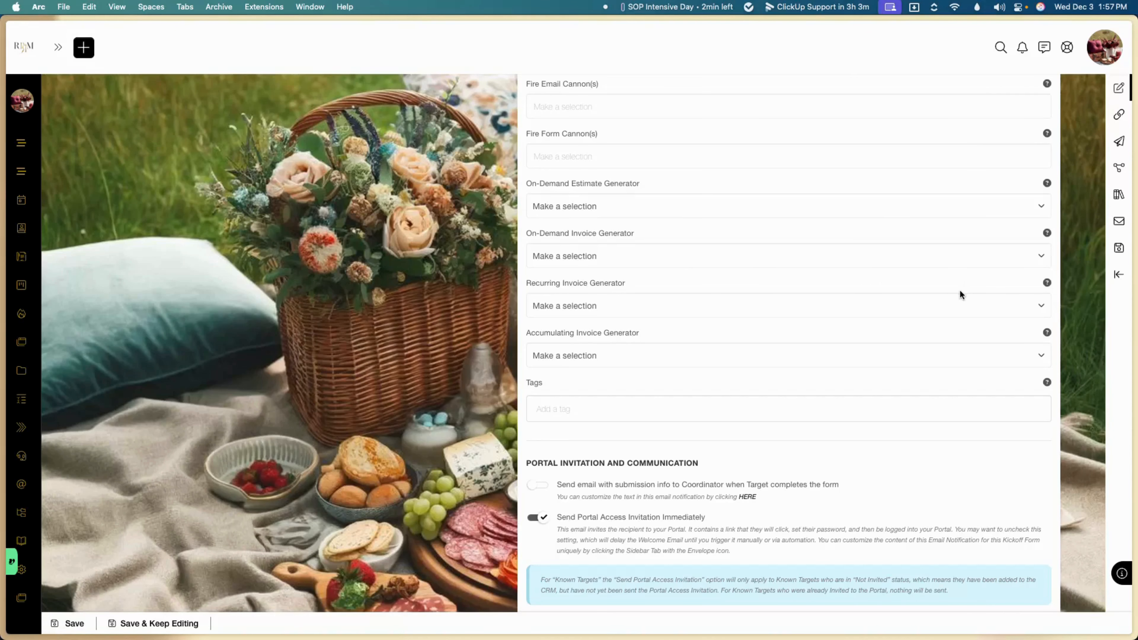
Step: Save the form and open its Link / Embed page in a new window
{"action": "scroll", "coordinate": [959, 292], "scroll_direction": "down", "scroll_amount": 1}
{"action": "left_click", "coordinate": [1117, 250]}
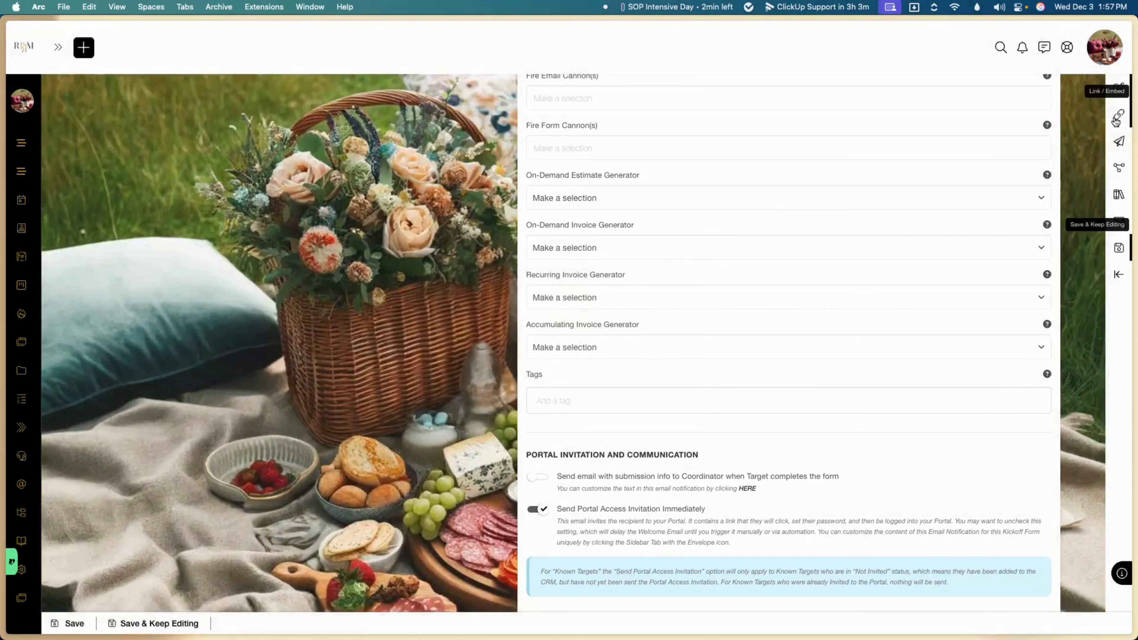
{"action": "right_click", "coordinate": [1117, 120]}
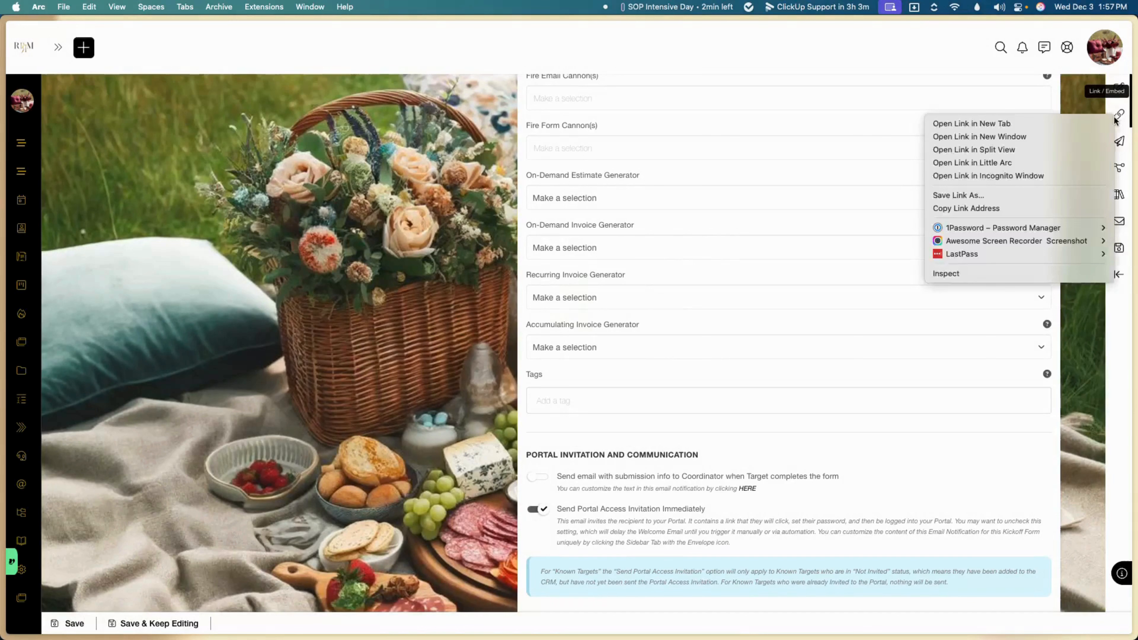
{"action": "left_click", "coordinate": [1051, 137]}
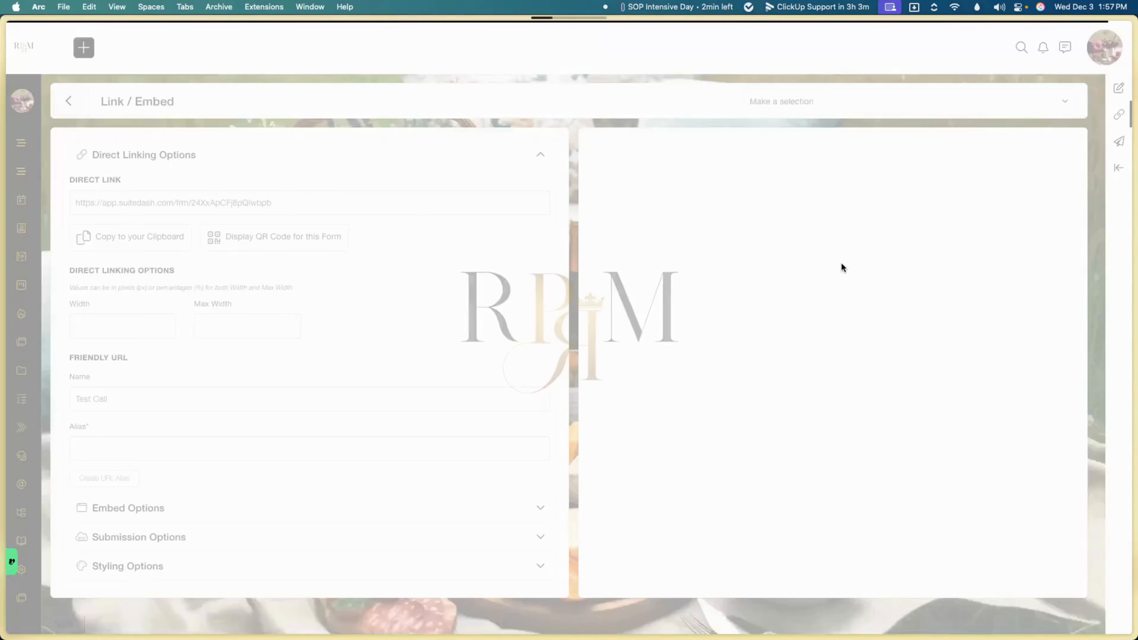
Step: Copy the form's direct link and load it in a new browser tab
{"action": "left_click", "coordinate": [350, 202]}
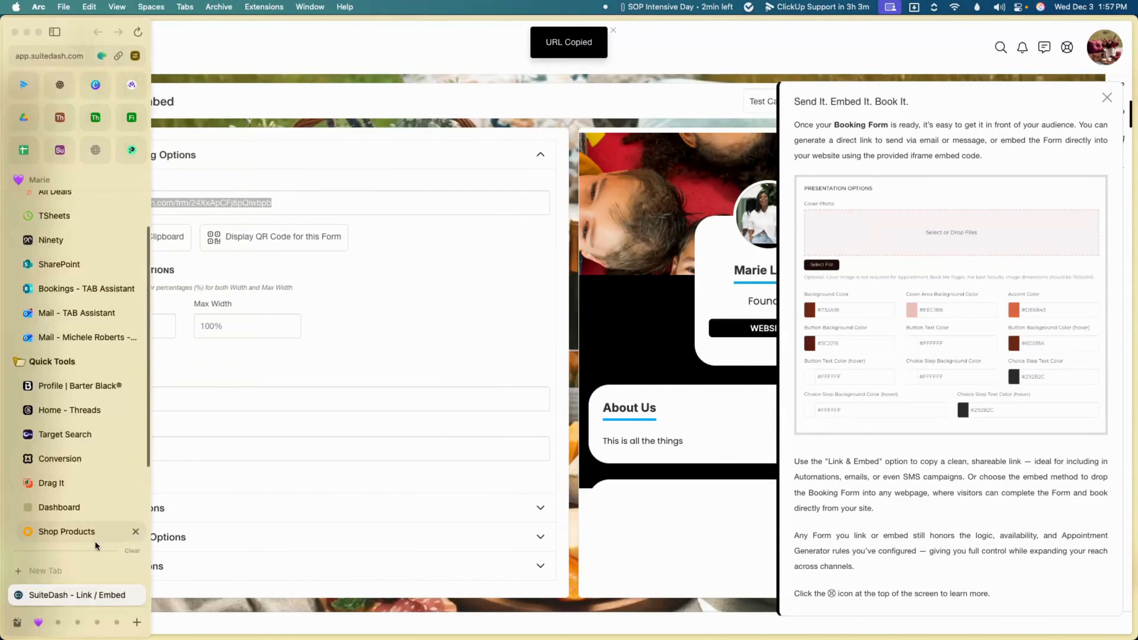
{"action": "left_click", "coordinate": [88, 571]}
{"action": "key", "text": "super+v"}
{"action": "key", "text": "Return"}
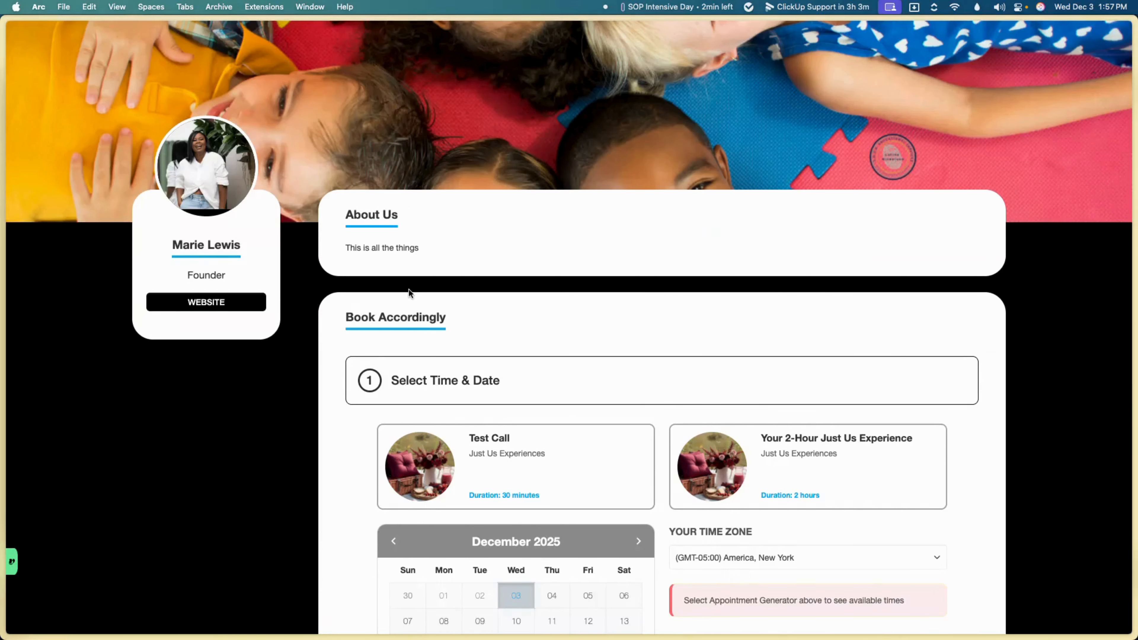
Step: Preview the 2-Hour Just Us Experience service on the live page, then return to Test Call
{"action": "scroll", "coordinate": [408, 293], "scroll_direction": "down", "scroll_amount": 5}
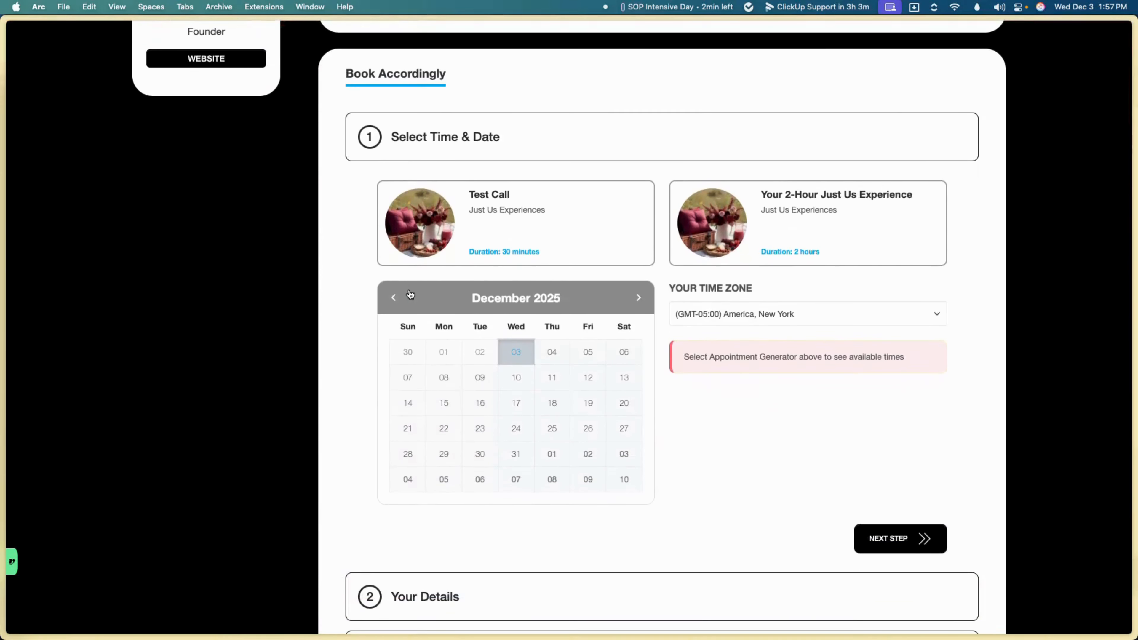
{"action": "scroll", "coordinate": [408, 294], "scroll_direction": "up", "scroll_amount": 5}
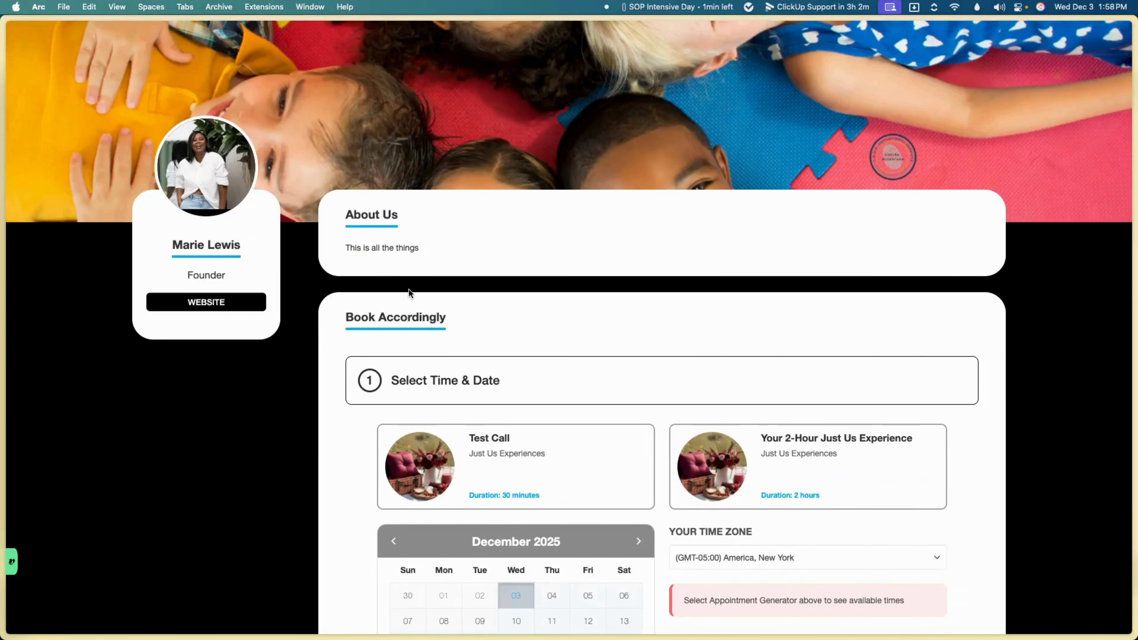
{"action": "left_click", "coordinate": [755, 465]}
{"action": "scroll", "coordinate": [728, 462], "scroll_direction": "down", "scroll_amount": 3}
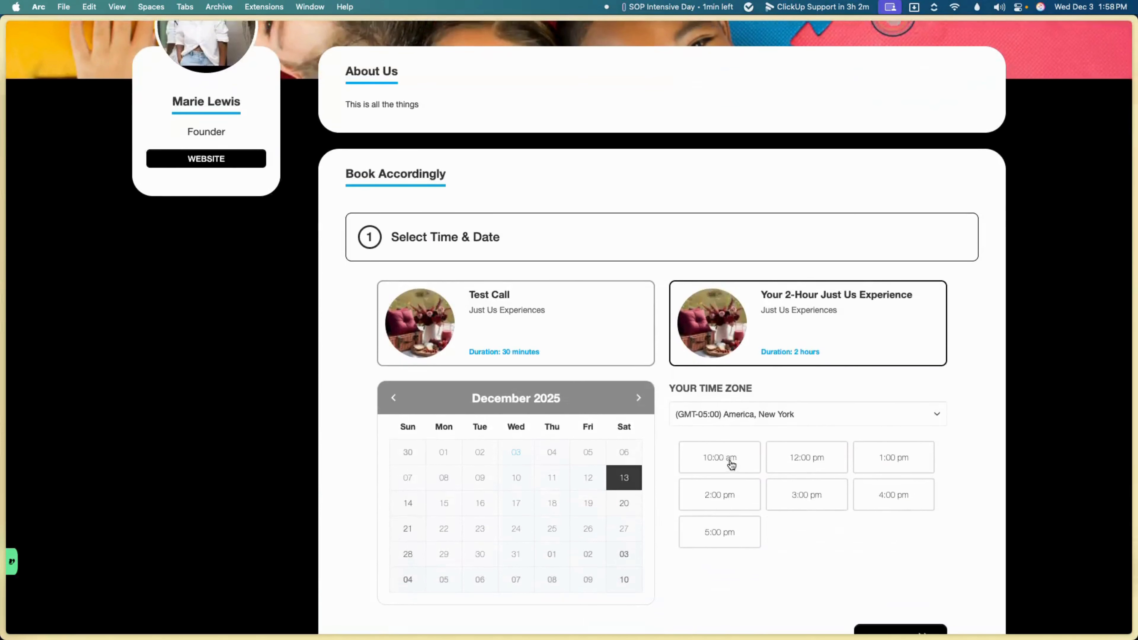
{"action": "scroll", "coordinate": [833, 328], "scroll_direction": "down", "scroll_amount": 4}
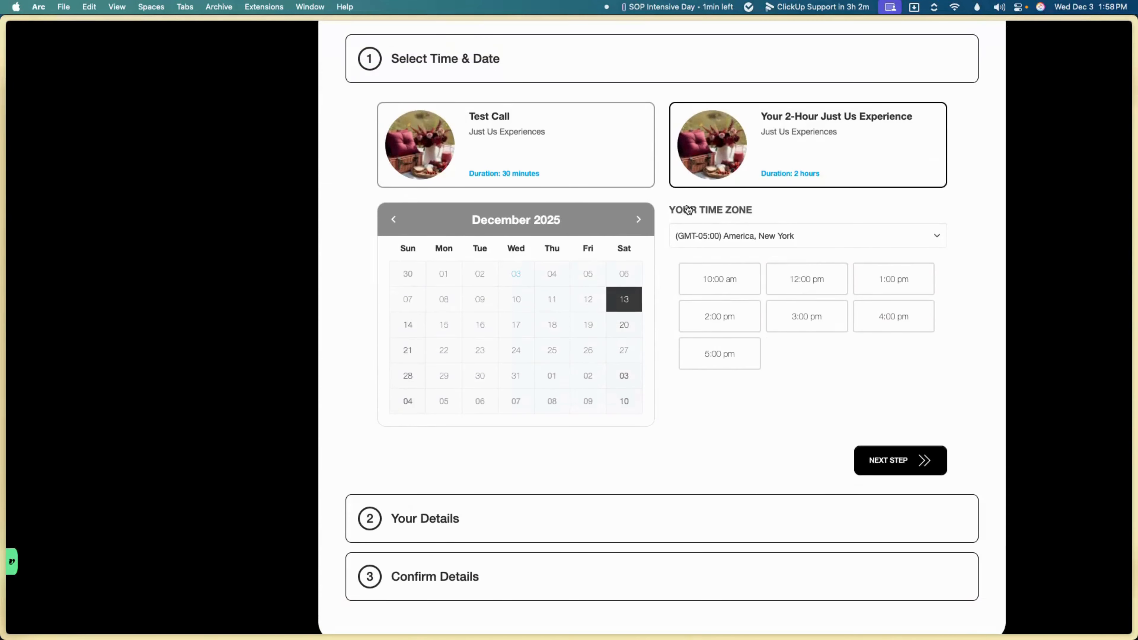
{"action": "left_click", "coordinate": [596, 136]}
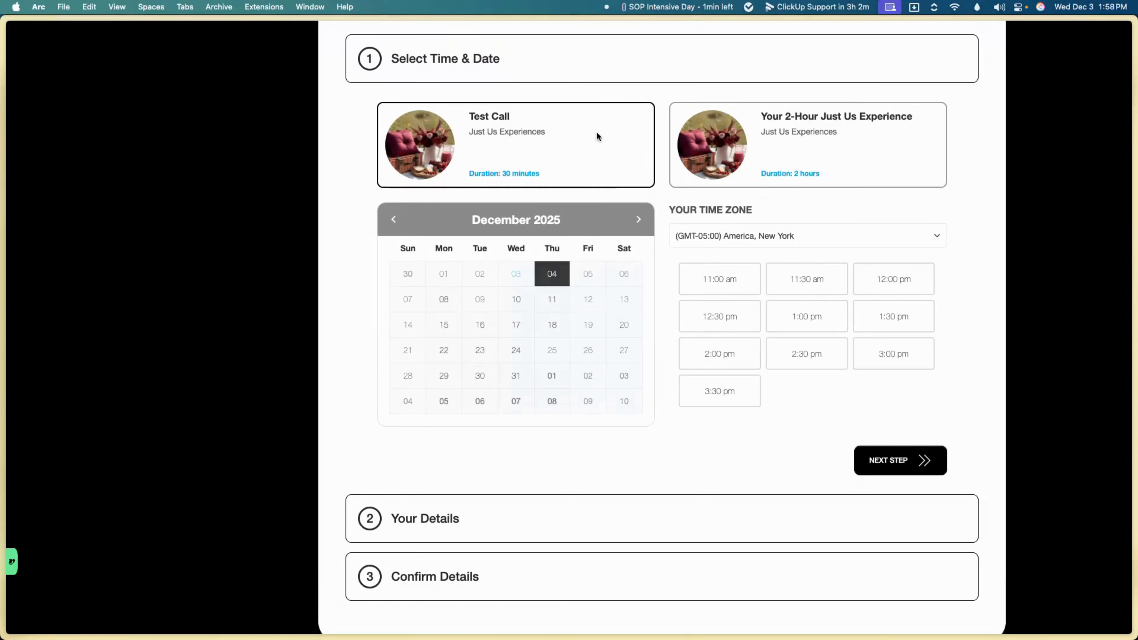
Step: Try the 11:00 am Test Call and 10:00 am 2-Hour slots, ending on Test Call for December 4, 2025
{"action": "scroll", "coordinate": [661, 282], "scroll_direction": "up", "scroll_amount": 4}
{"action": "scroll", "coordinate": [661, 283], "scroll_direction": "up", "scroll_amount": 3}
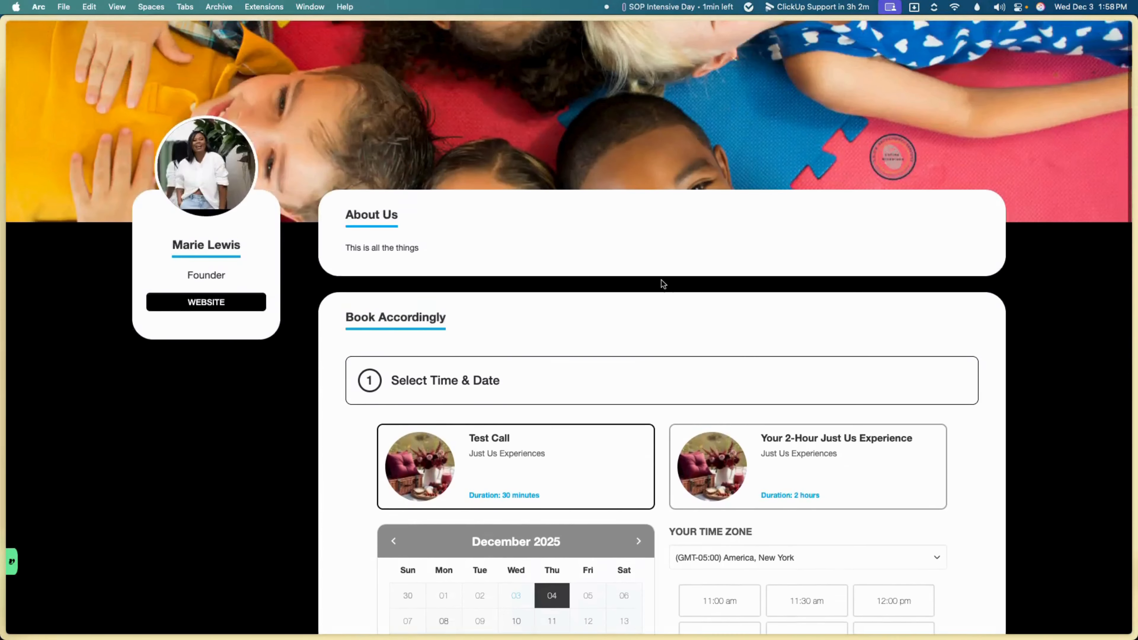
{"action": "scroll", "coordinate": [661, 283], "scroll_direction": "down", "scroll_amount": 8}
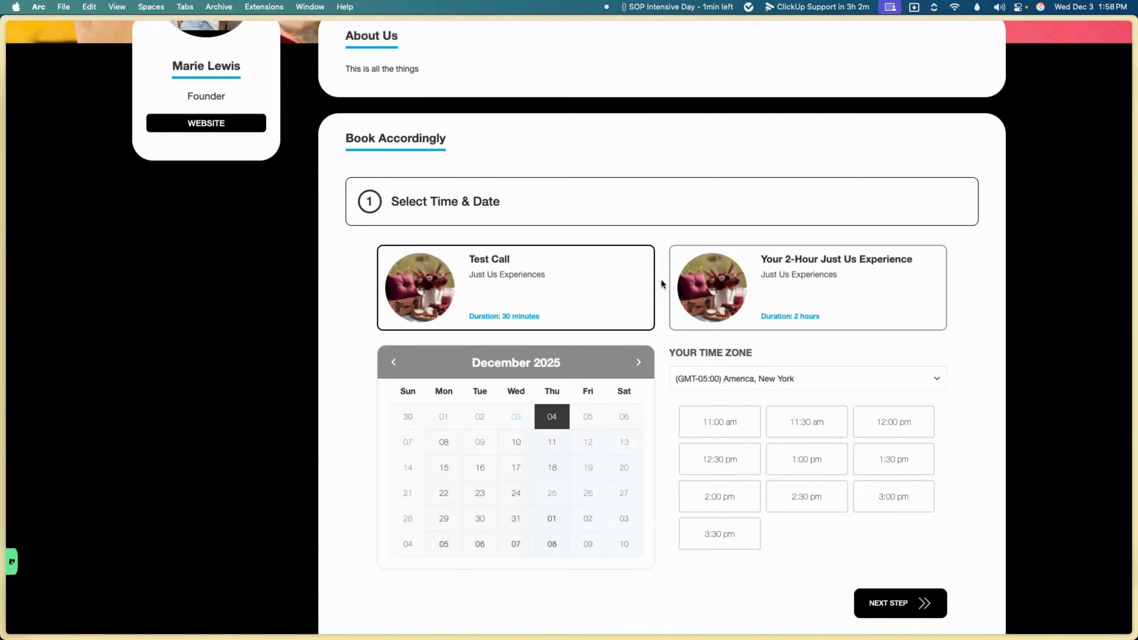
{"action": "left_click", "coordinate": [716, 246]}
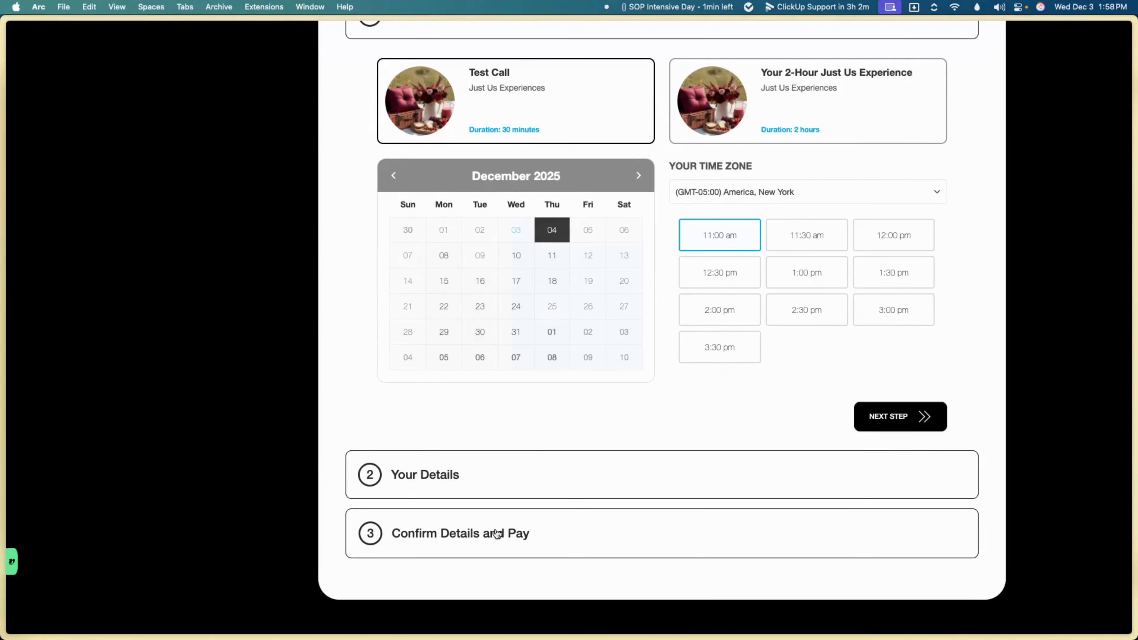
{"action": "left_click", "coordinate": [874, 119]}
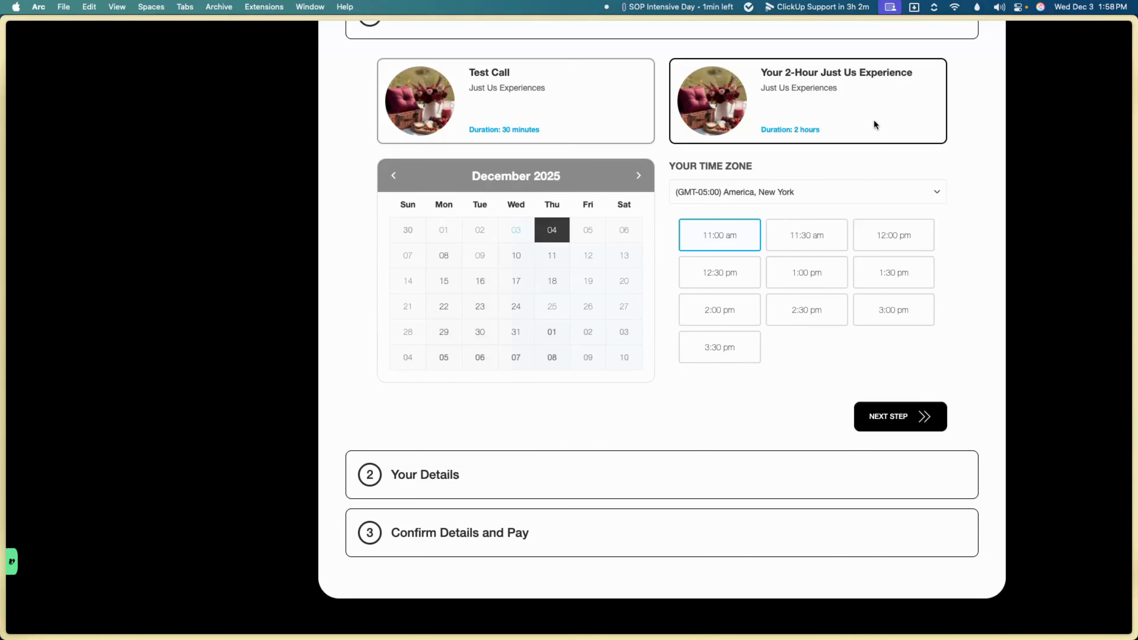
{"action": "left_click", "coordinate": [743, 241]}
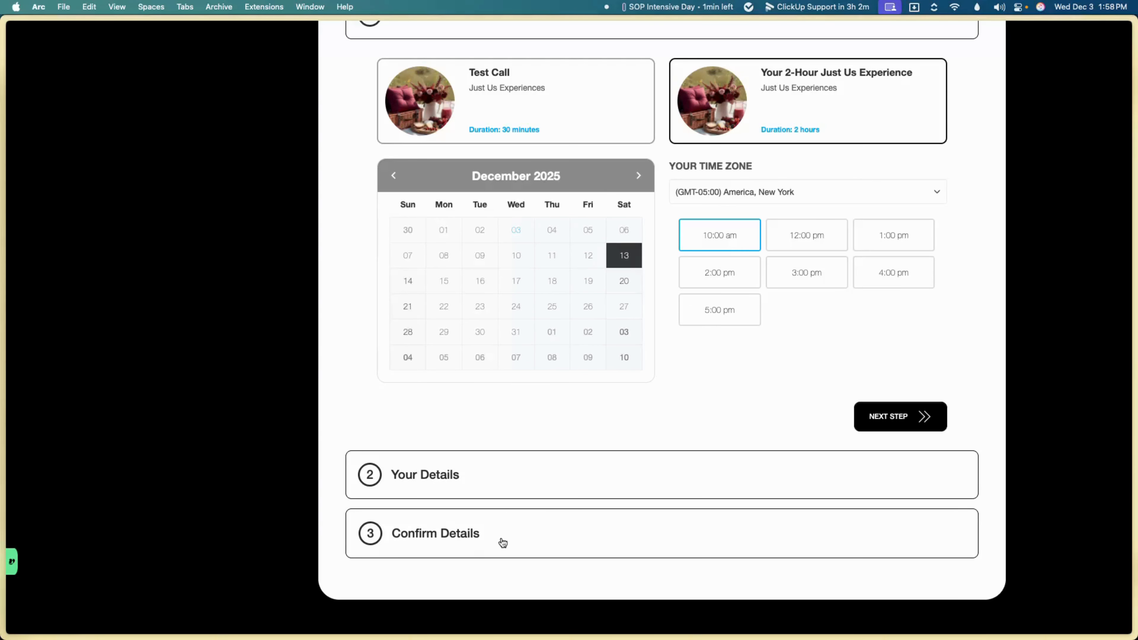
{"action": "left_click", "coordinate": [622, 87]}
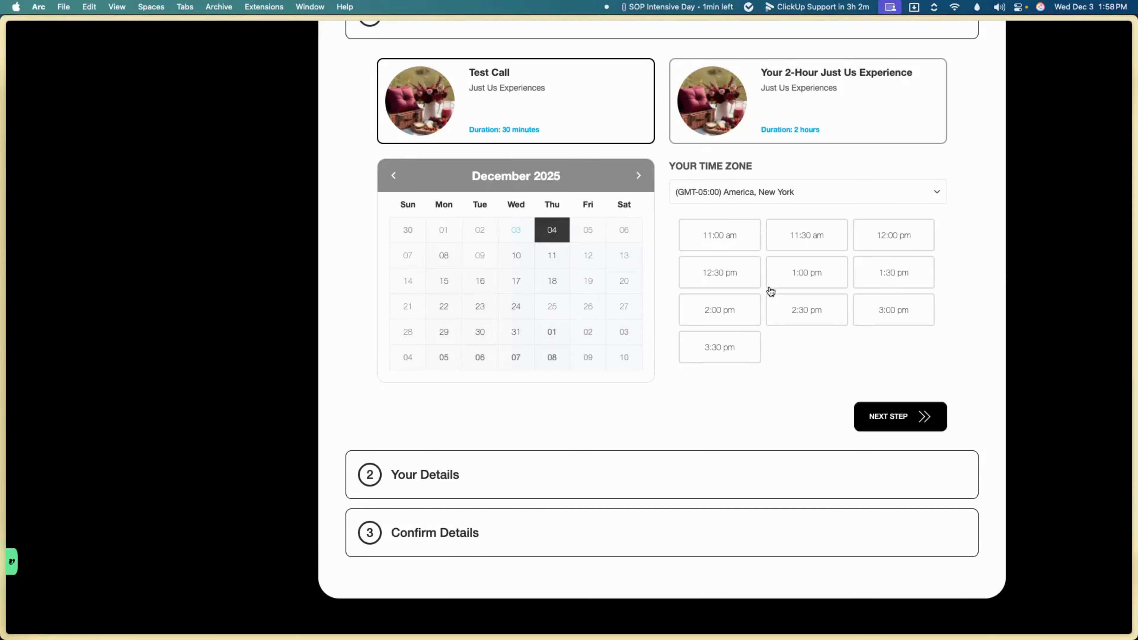
Step: Book the 11:00 am slot and submit the booker's first name, last name and email, without a company
{"action": "left_click", "coordinate": [756, 247]}
{"action": "left_click", "coordinate": [917, 419]}
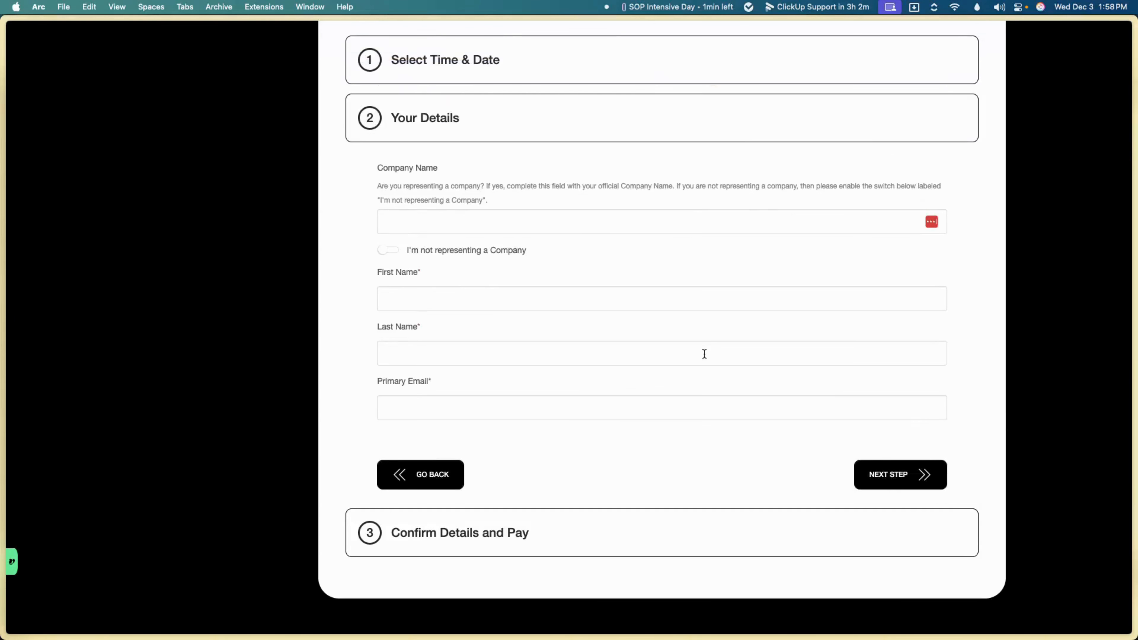
{"action": "left_click", "coordinate": [392, 254]}
{"action": "left_click", "coordinate": [399, 299]}
{"action": "type", "text": "da"}
{"action": "left_click", "coordinate": [399, 354]}
{"action": "type", "text": "dd"}
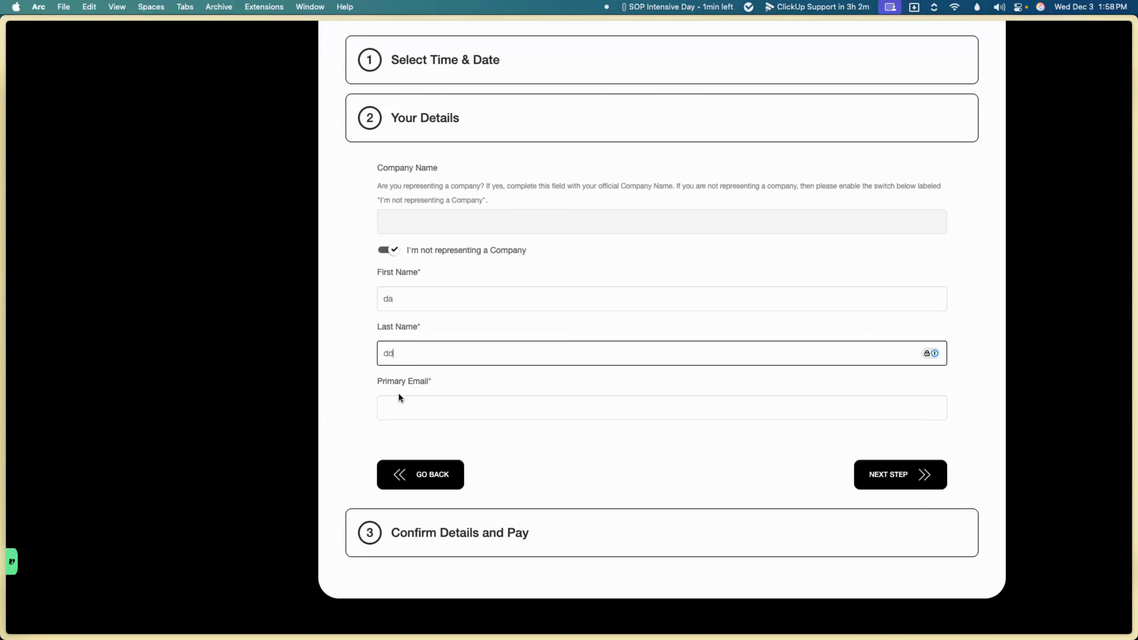
{"action": "left_click", "coordinate": [399, 398]}
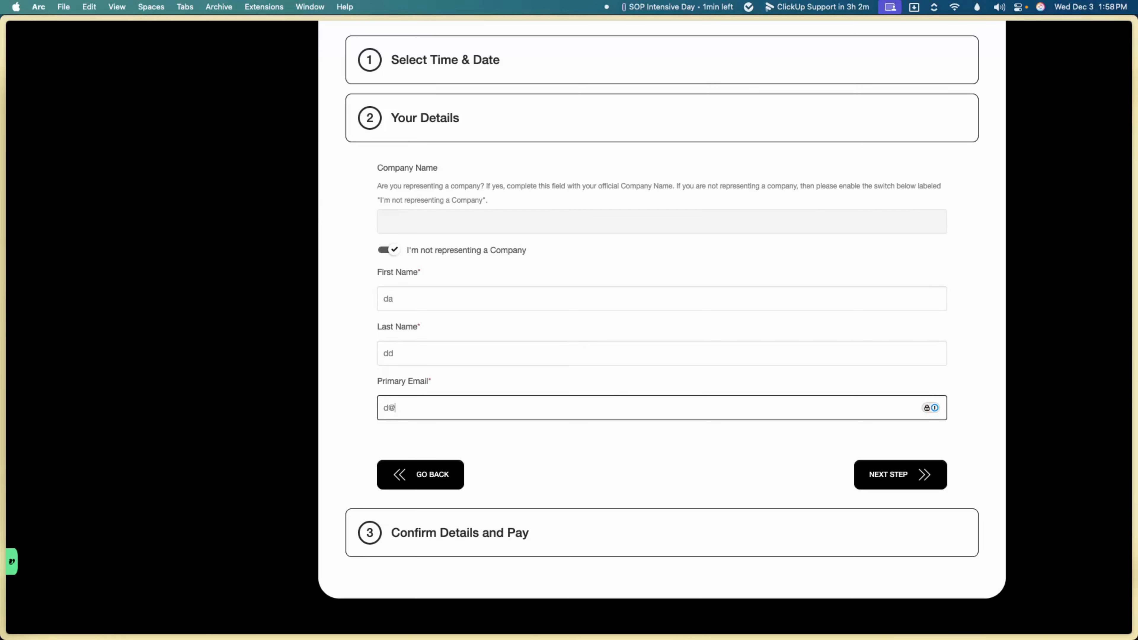
{"action": "type", "text": "d@t.com"}
{"action": "left_click", "coordinate": [878, 469]}
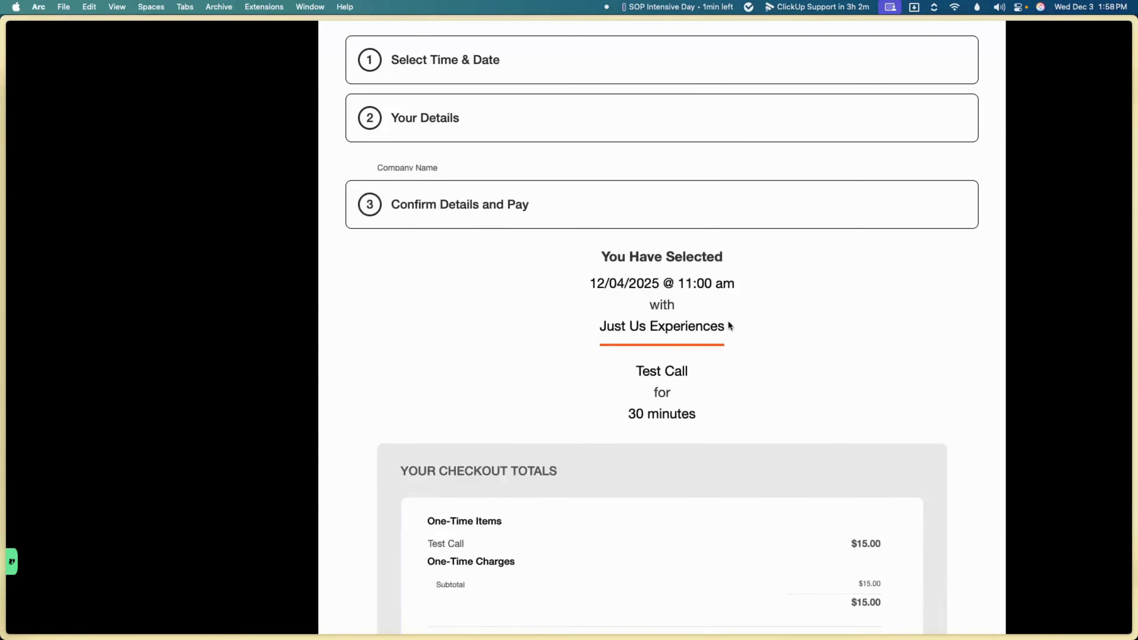
Step: Switch the booking to the 2-Hour Just Us Experience at 10:00 am and continue to Confirm Details
{"action": "scroll", "coordinate": [532, 451], "scroll_direction": "down", "scroll_amount": 8}
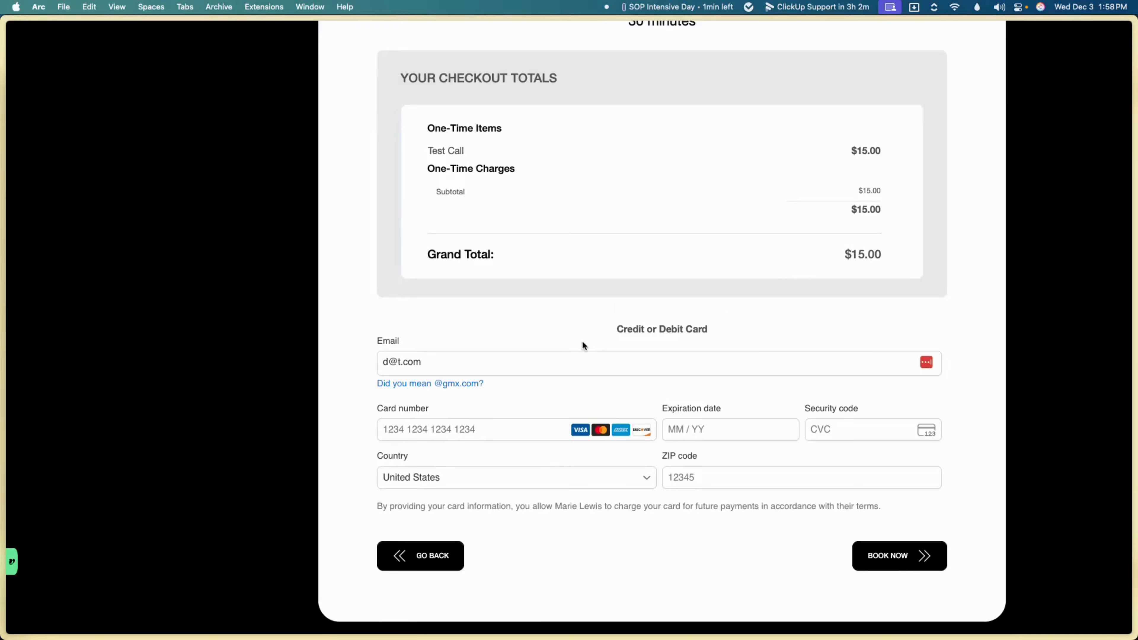
{"action": "scroll", "coordinate": [597, 340], "scroll_direction": "up", "scroll_amount": 4}
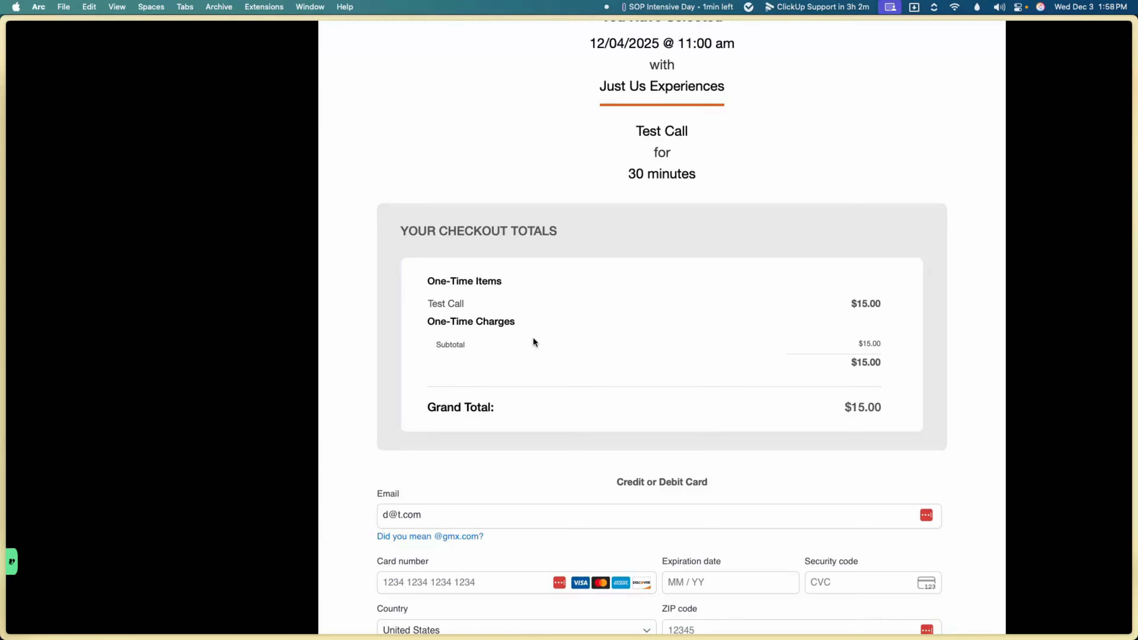
{"action": "scroll", "coordinate": [533, 339], "scroll_direction": "down", "scroll_amount": 5}
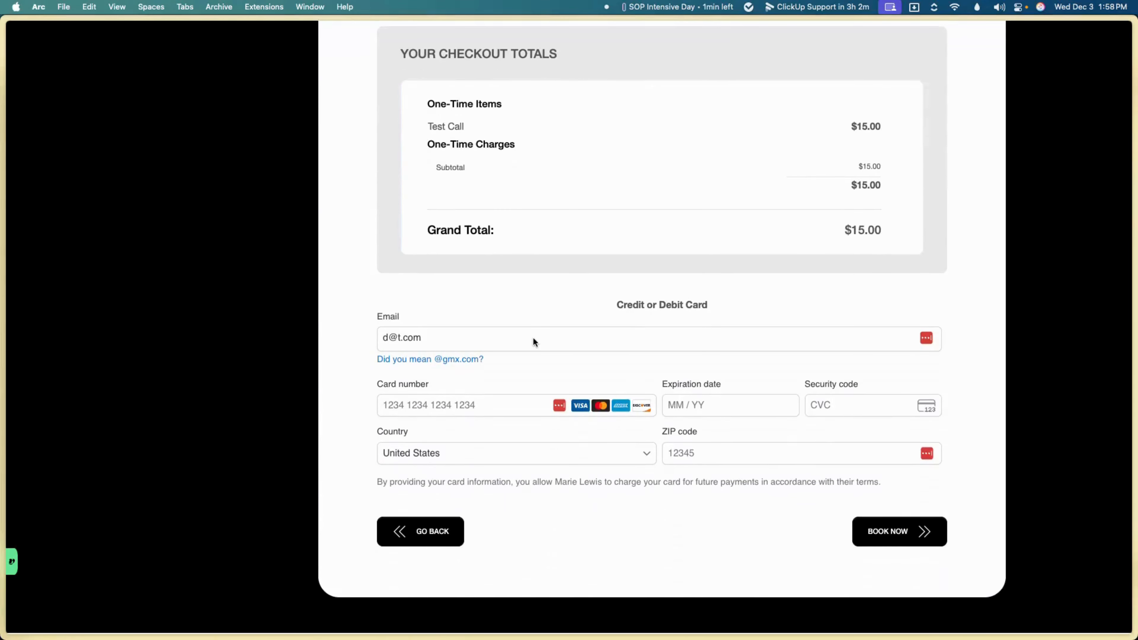
{"action": "scroll", "coordinate": [533, 337], "scroll_direction": "up", "scroll_amount": 12}
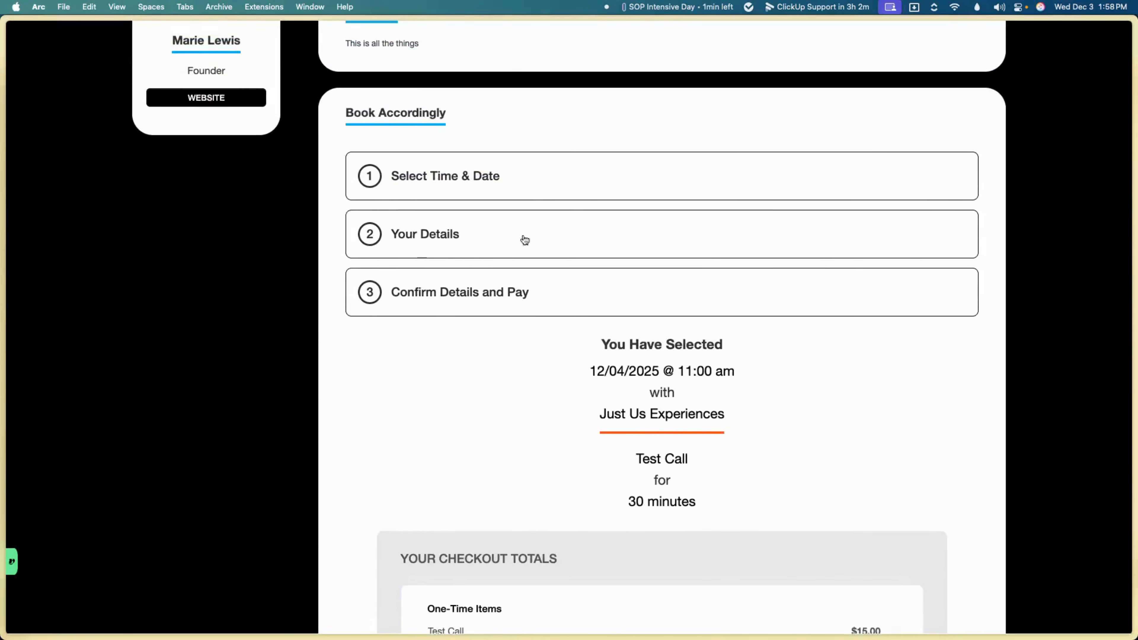
{"action": "left_click", "coordinate": [538, 197]}
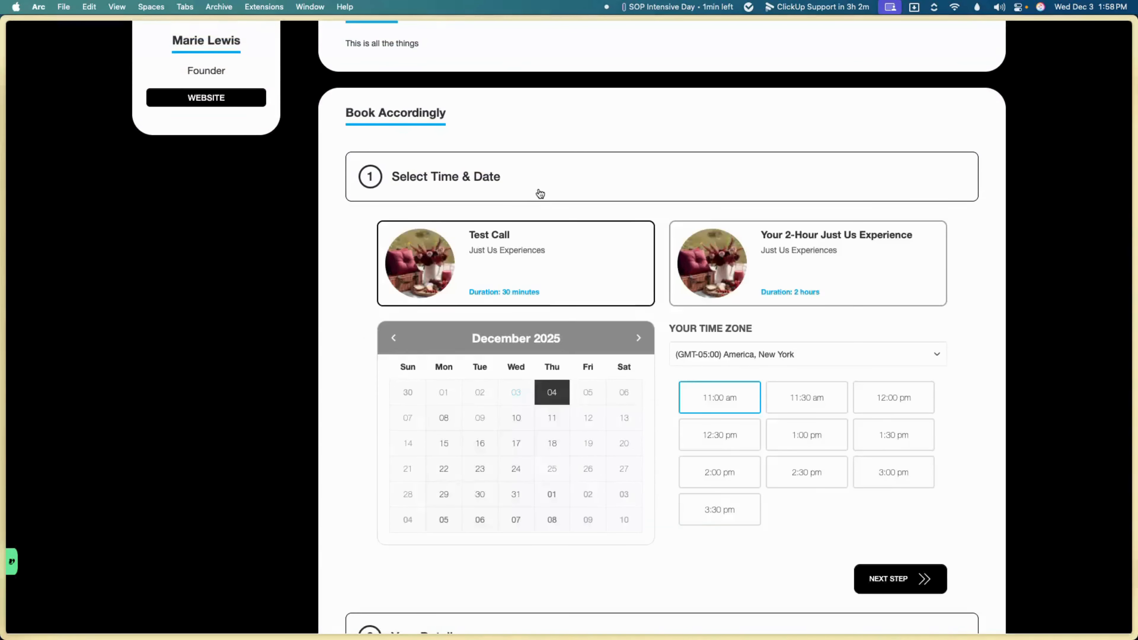
{"action": "left_click", "coordinate": [772, 251]}
{"action": "left_click", "coordinate": [756, 403]}
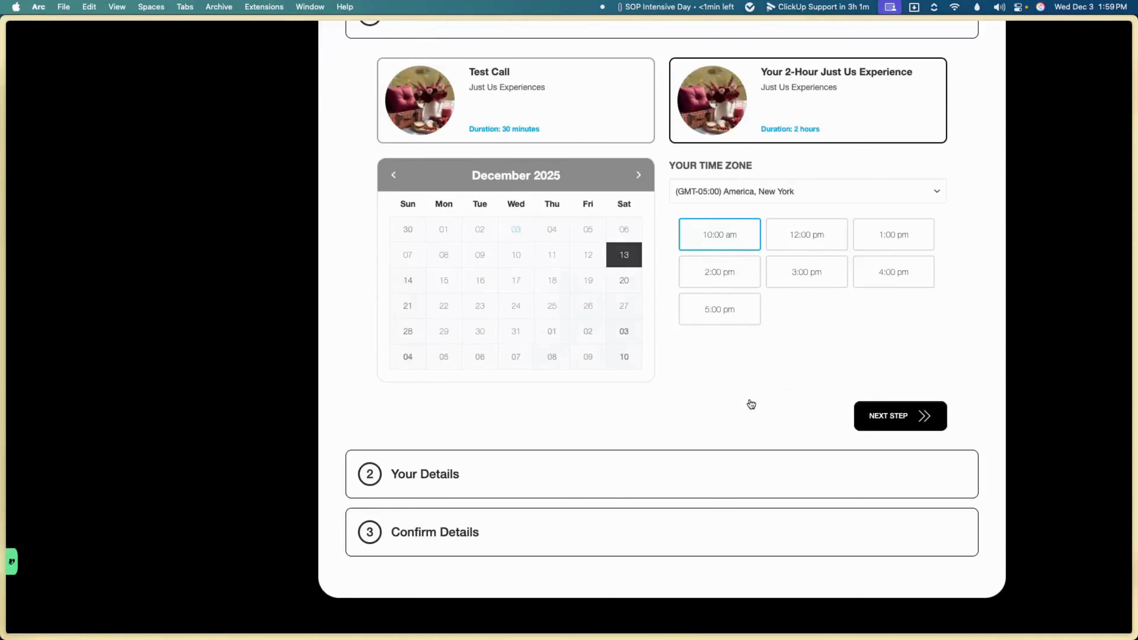
{"action": "left_click", "coordinate": [879, 426]}
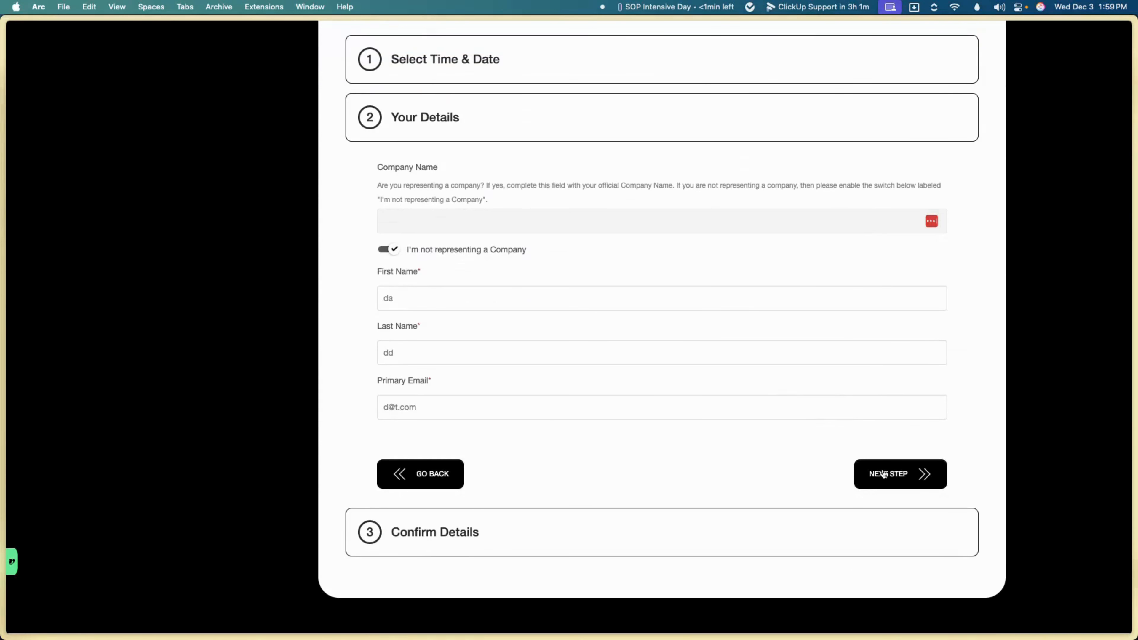
{"action": "left_click", "coordinate": [871, 469]}
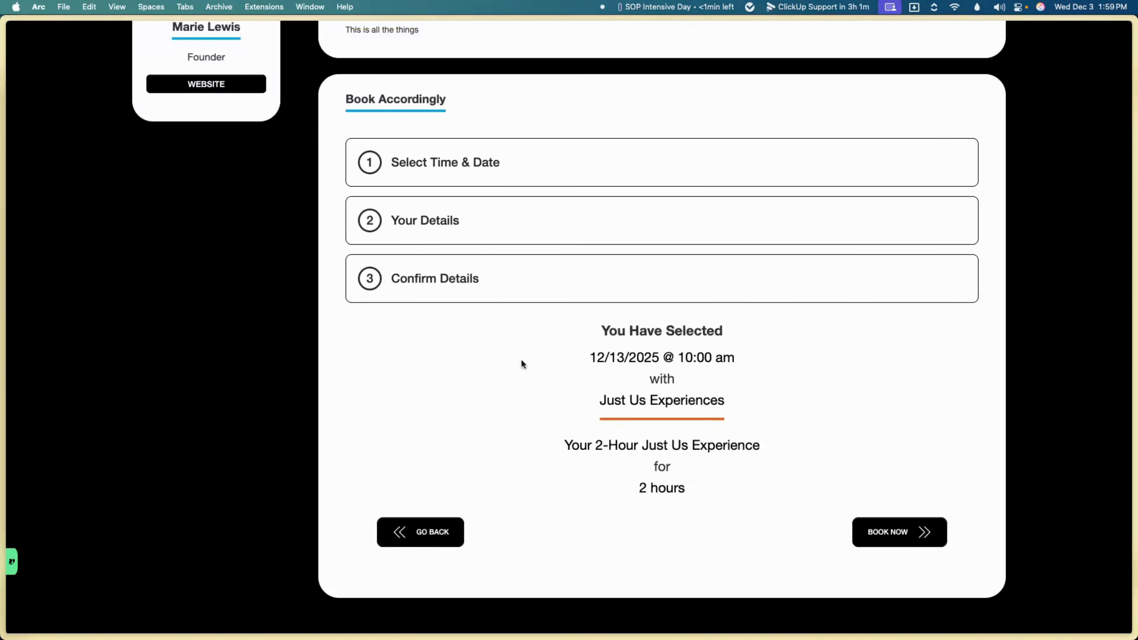
{"action": "scroll", "coordinate": [726, 317], "scroll_direction": "up", "scroll_amount": 5}
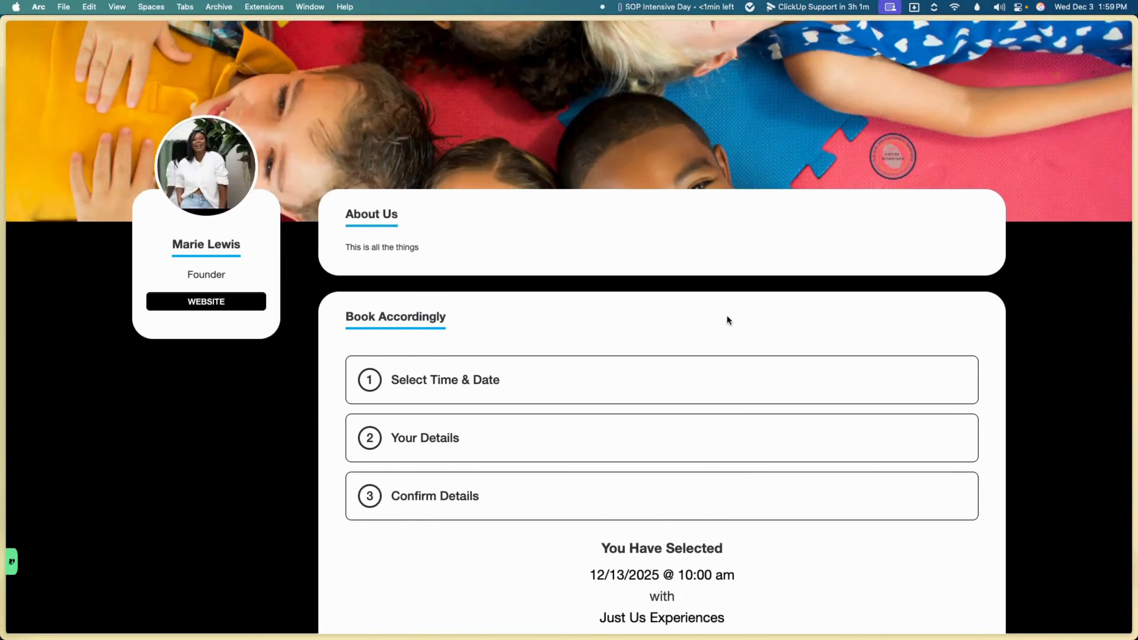
{"action": "mouse_move", "coordinate": [2, 381]}
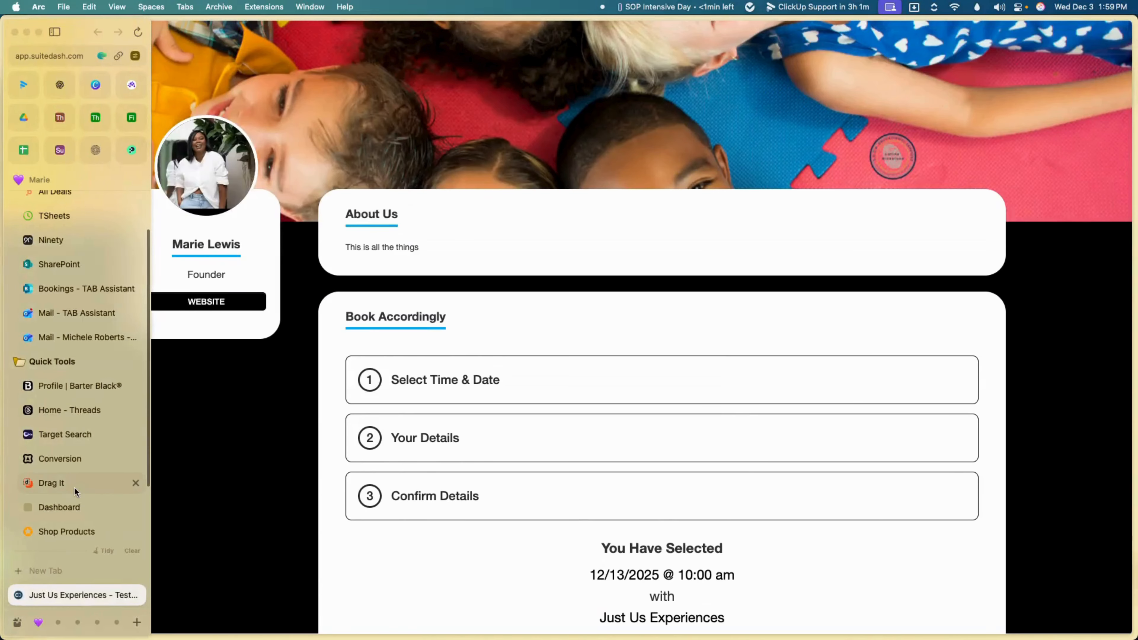
{"action": "scroll", "coordinate": [74, 486], "scroll_direction": "down", "scroll_amount": 2}
Step: Create the friendly URL alias 'tesr' for the Test Call form and expand Embed Options
{"action": "left_click", "coordinate": [80, 523]}
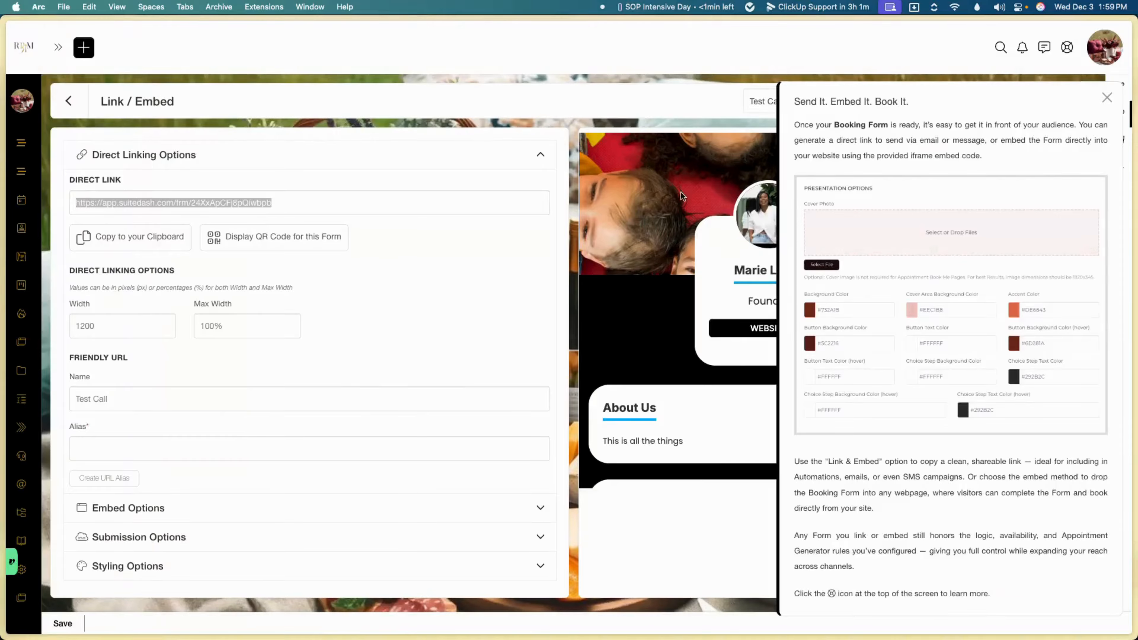
{"action": "left_click", "coordinate": [1106, 97]}
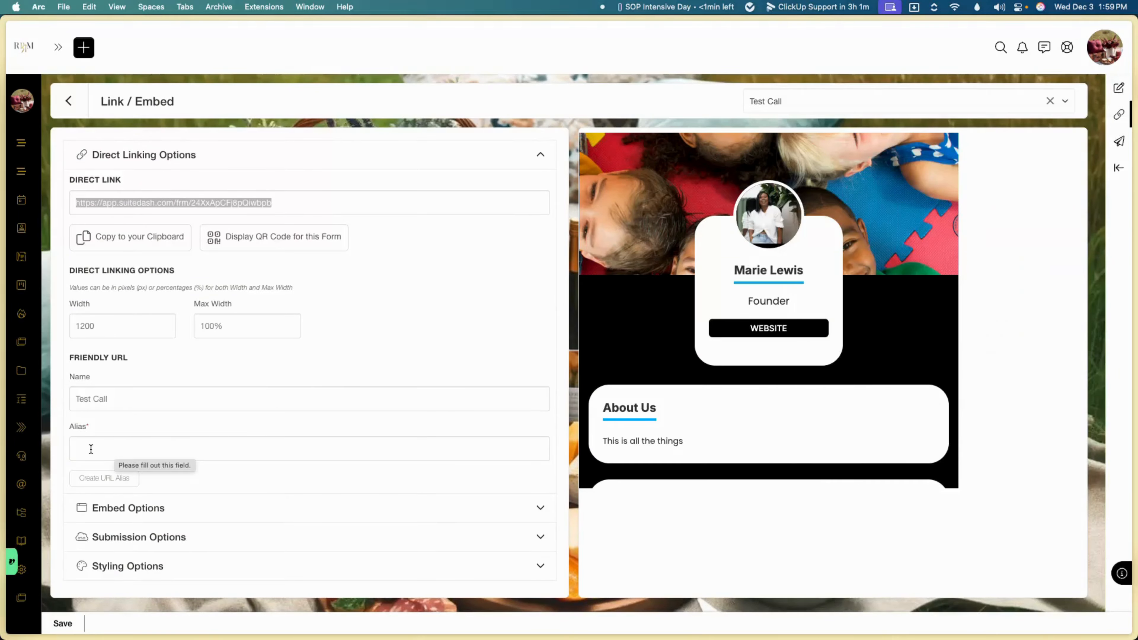
{"action": "left_click", "coordinate": [109, 448]}
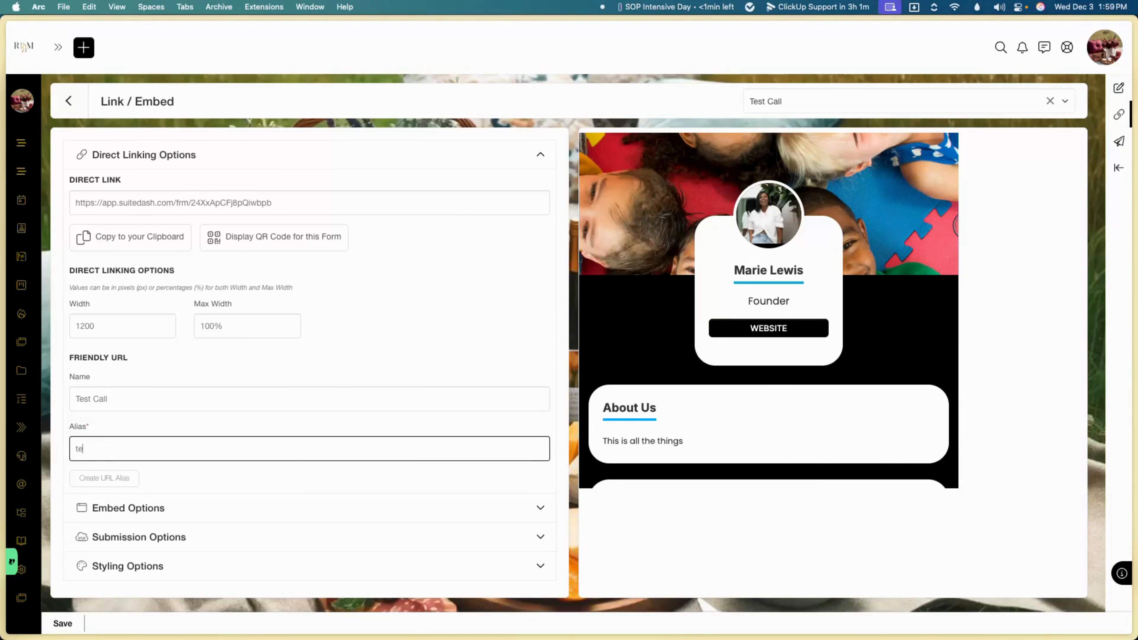
{"action": "type", "text": "tesr"}
{"action": "left_click", "coordinate": [85, 478]}
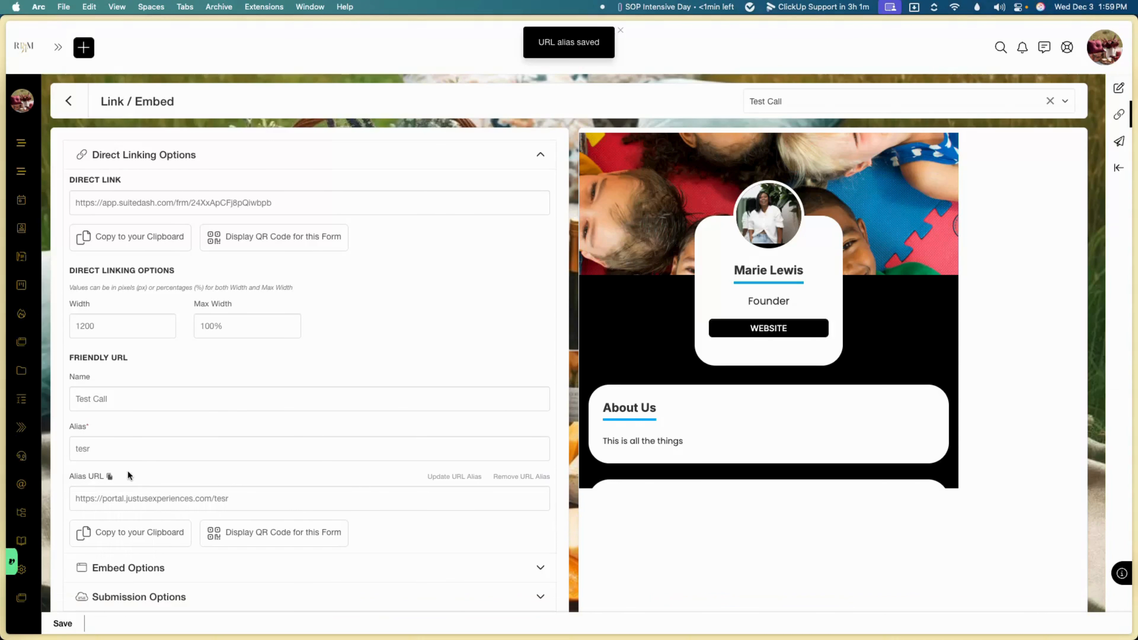
{"action": "double_click", "coordinate": [127, 451]}
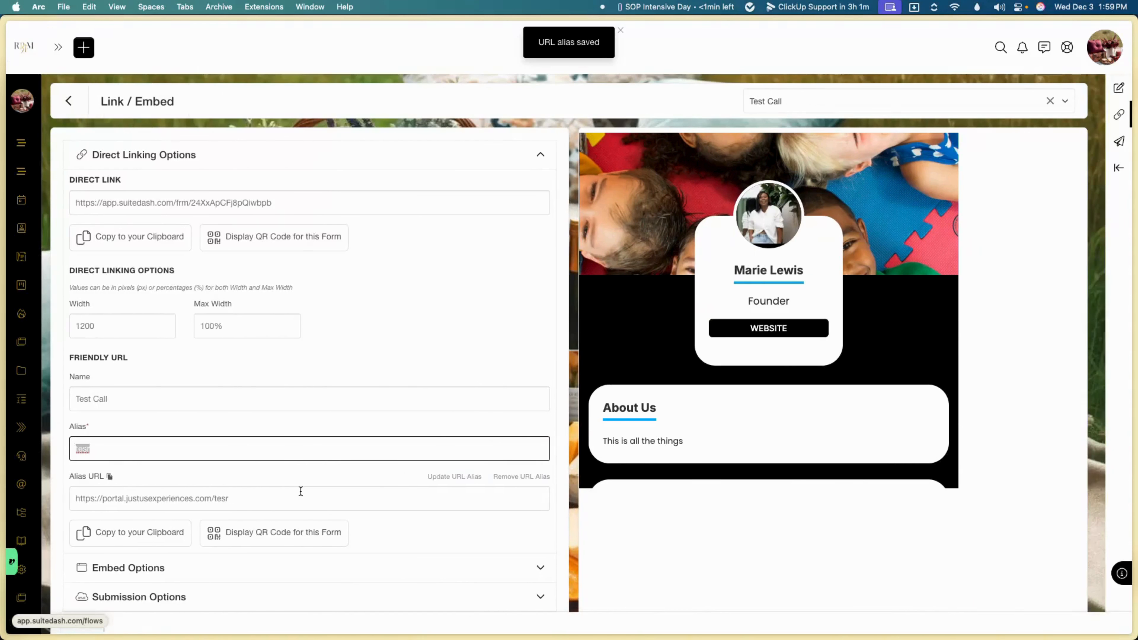
{"action": "scroll", "coordinate": [183, 493], "scroll_direction": "down", "scroll_amount": 2}
{"action": "left_click", "coordinate": [170, 491]}
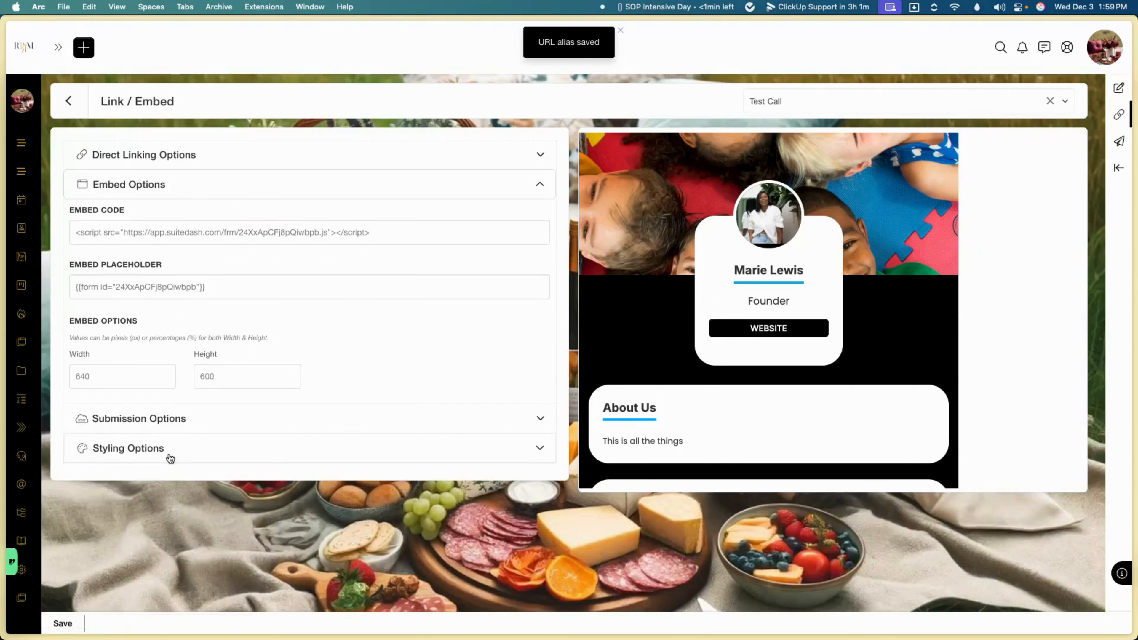
Step: Tick 'Disable Success Message & Redirect users to a custom URL' and expand Styling Options
{"action": "left_click", "coordinate": [140, 422]}
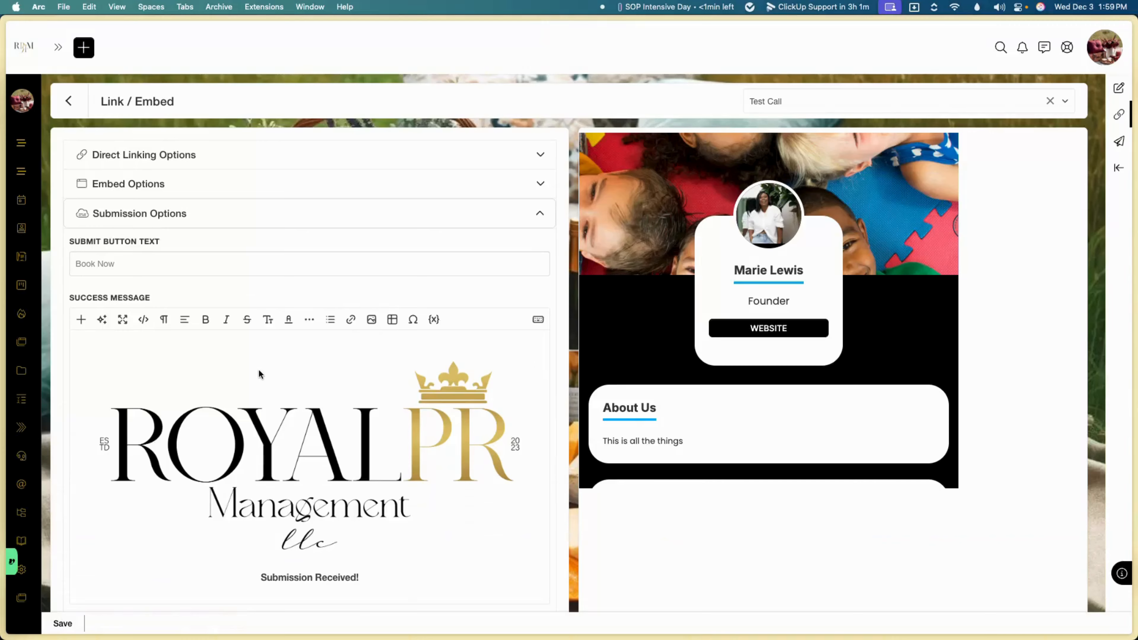
{"action": "scroll", "coordinate": [258, 374], "scroll_direction": "down", "scroll_amount": 5}
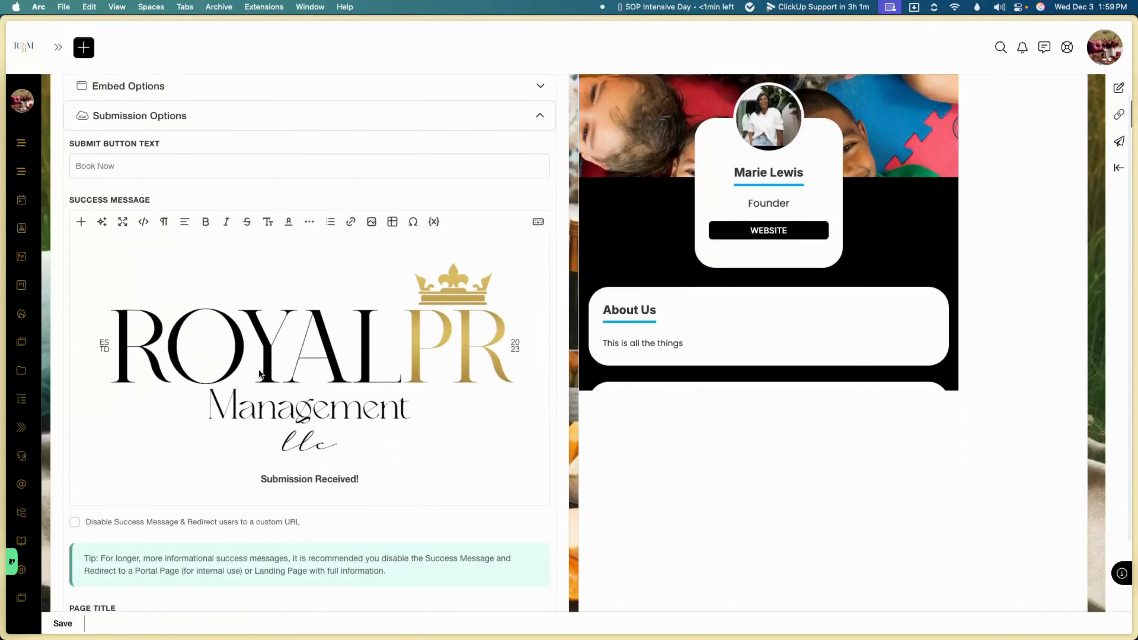
{"action": "scroll", "coordinate": [258, 370], "scroll_direction": "down", "scroll_amount": 2}
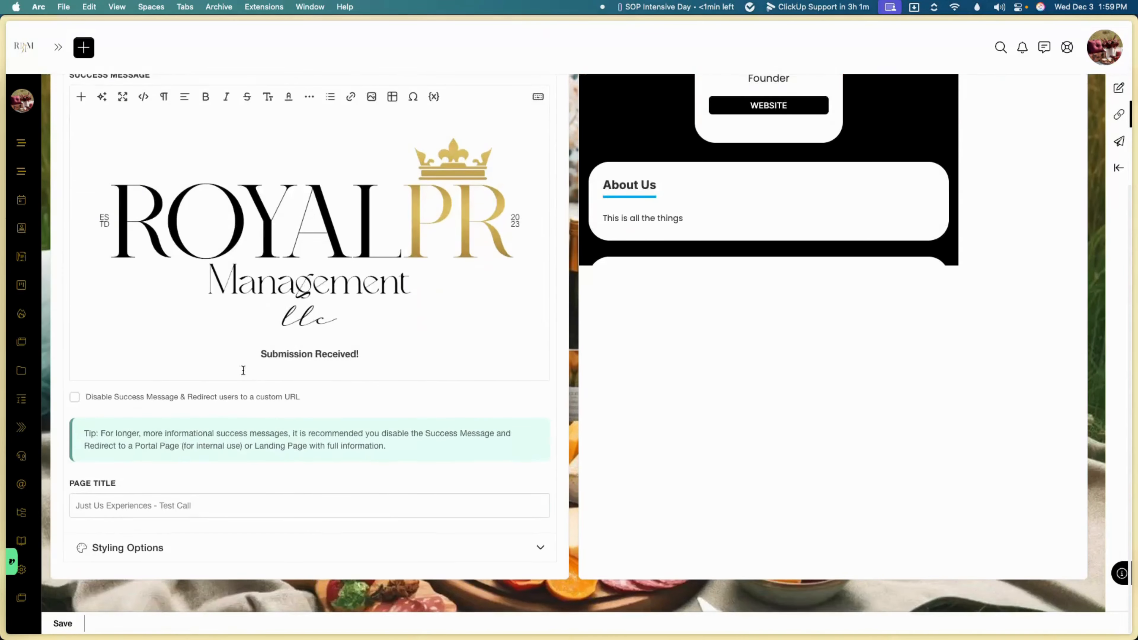
{"action": "left_click", "coordinate": [154, 398]}
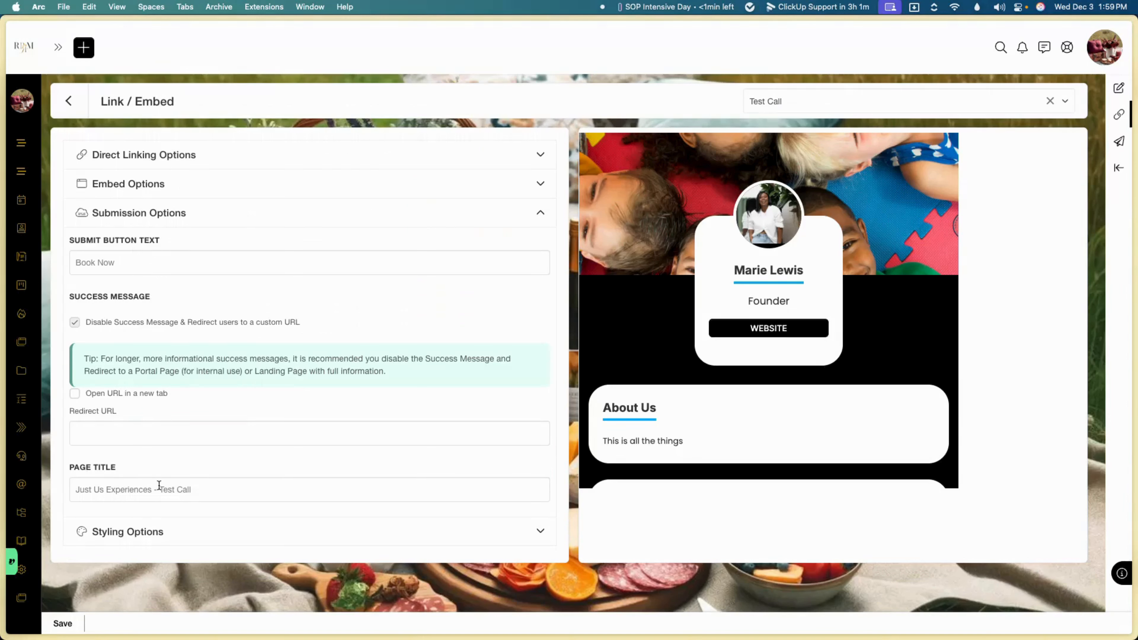
{"action": "left_click", "coordinate": [151, 537]}
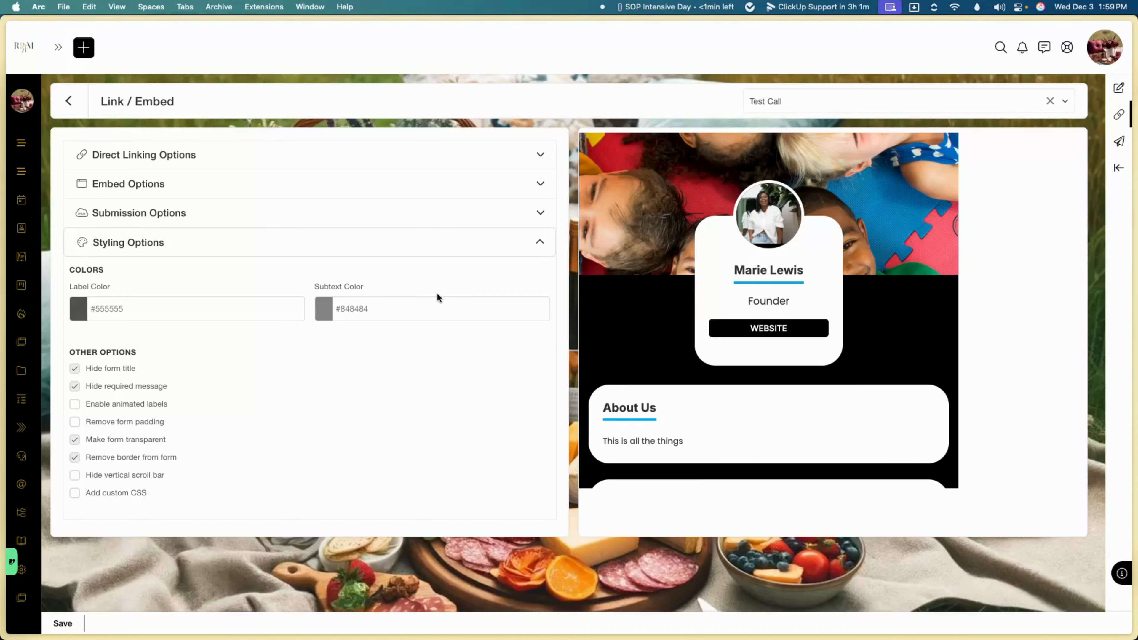
{"action": "left_click", "coordinate": [66, 108]}
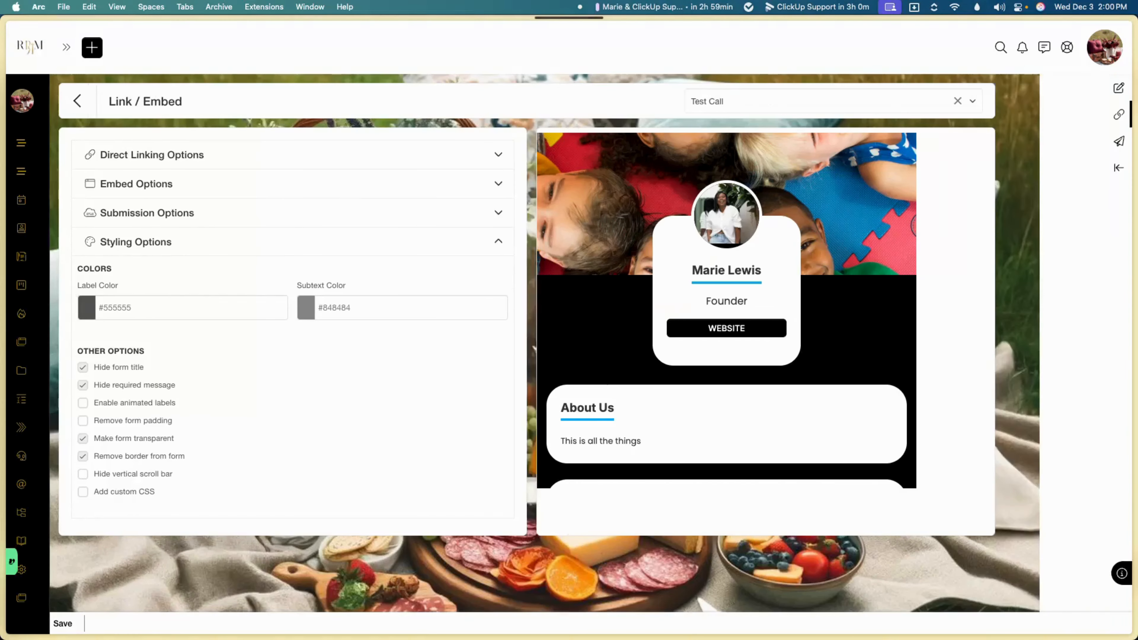
Step: Flip through the booking, Link / Embed, Manage Form and Integrations tabs, ending on Office items with Test Call at 15.00
{"action": "mouse_move", "coordinate": [85, 367]}
{"action": "left_click", "coordinate": [106, 511]}
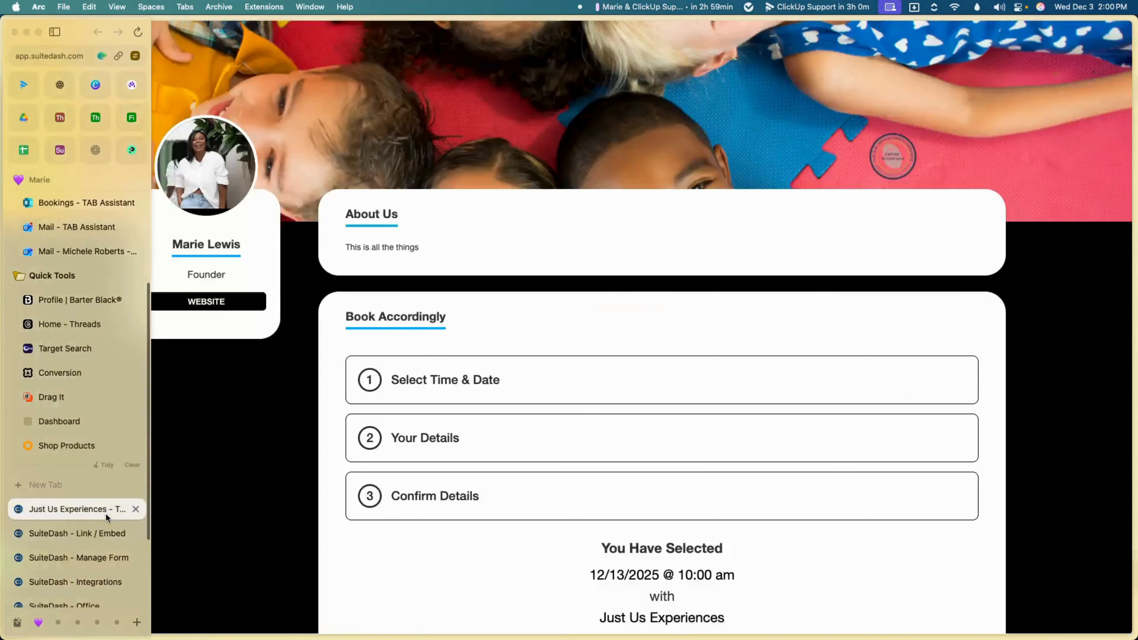
{"action": "left_click", "coordinate": [117, 534]}
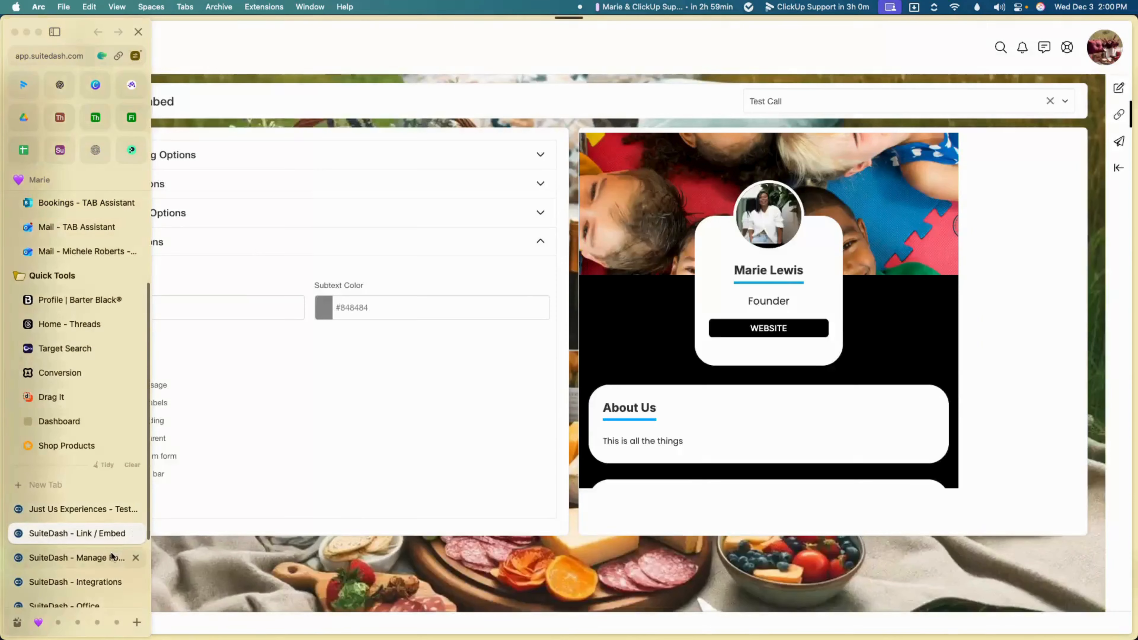
{"action": "left_click", "coordinate": [112, 557]}
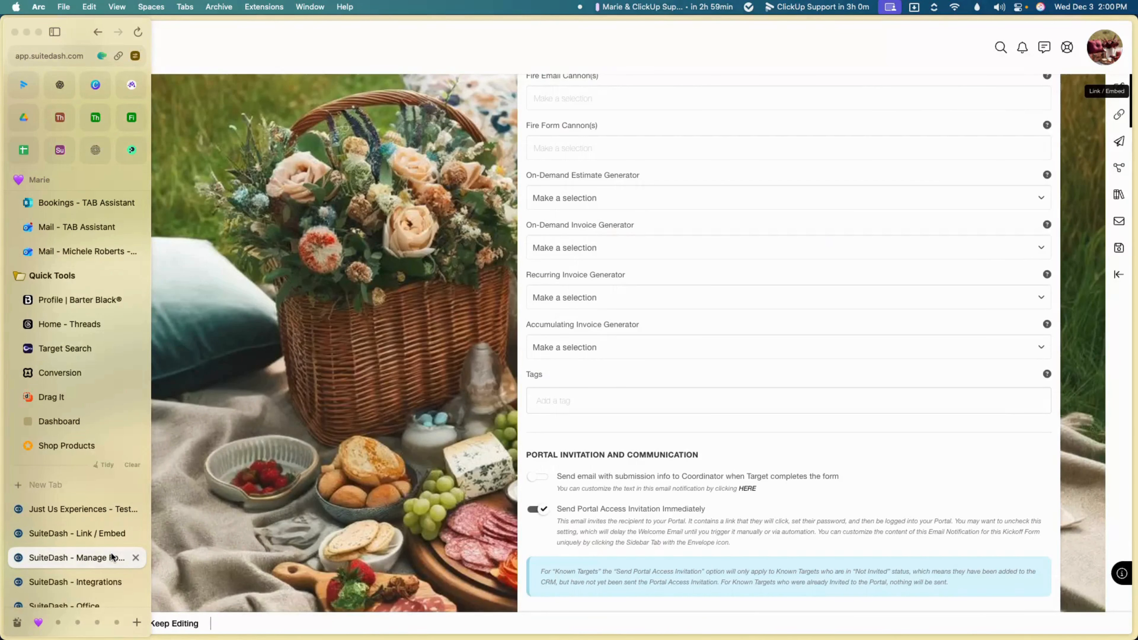
{"action": "left_click", "coordinate": [96, 585]}
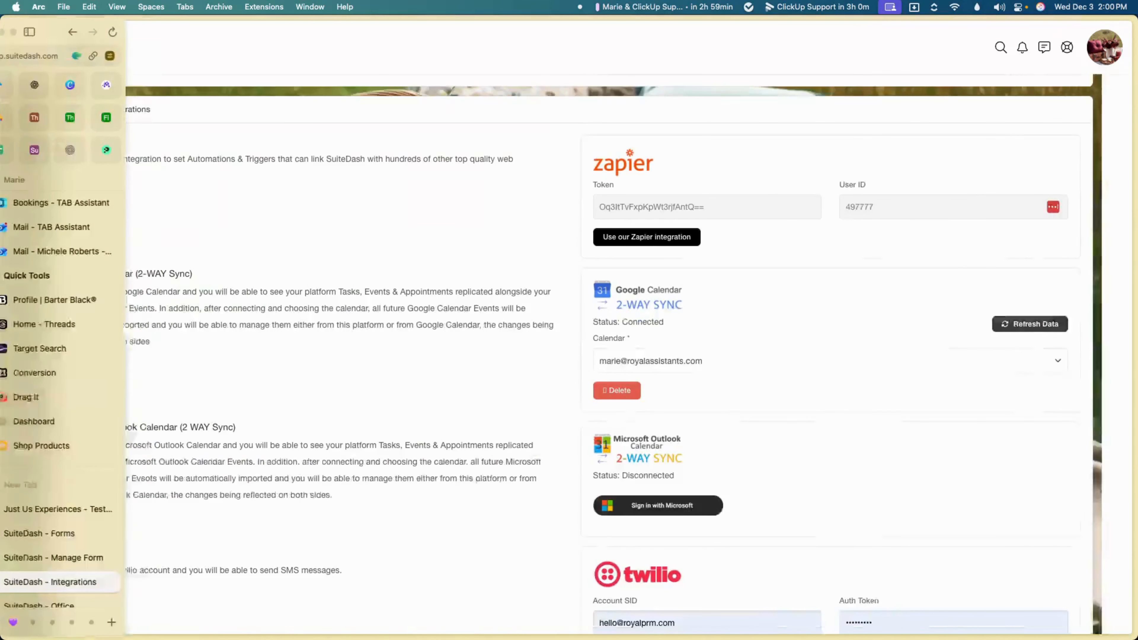
{"action": "scroll", "coordinate": [102, 578], "scroll_direction": "down", "scroll_amount": 4}
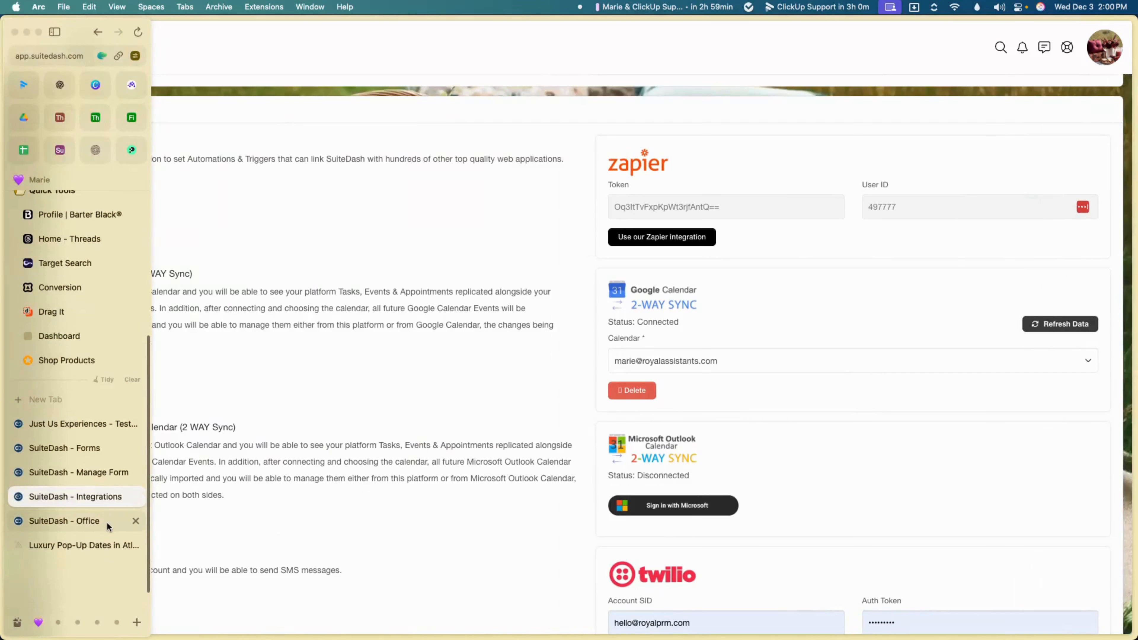
{"action": "left_click", "coordinate": [107, 522]}
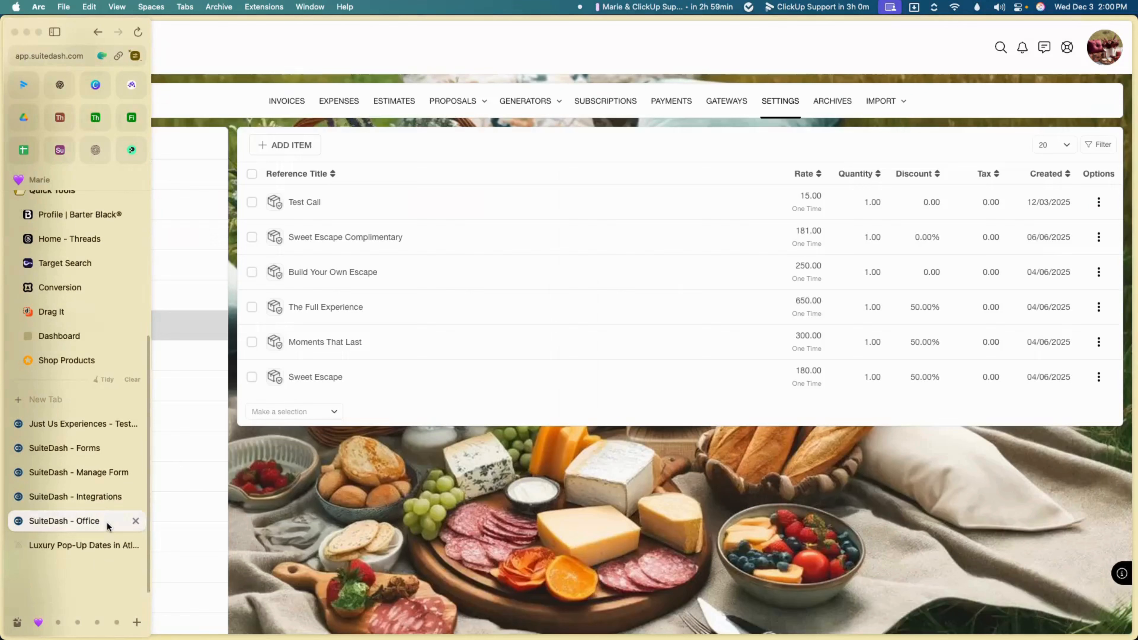
{"action": "left_click", "coordinate": [71, 50]}
Step: Go to royalassistants.com and open the site's SuiteDash Support page
{"action": "type", "text": "ro"}
{"action": "key", "text": "Return"}
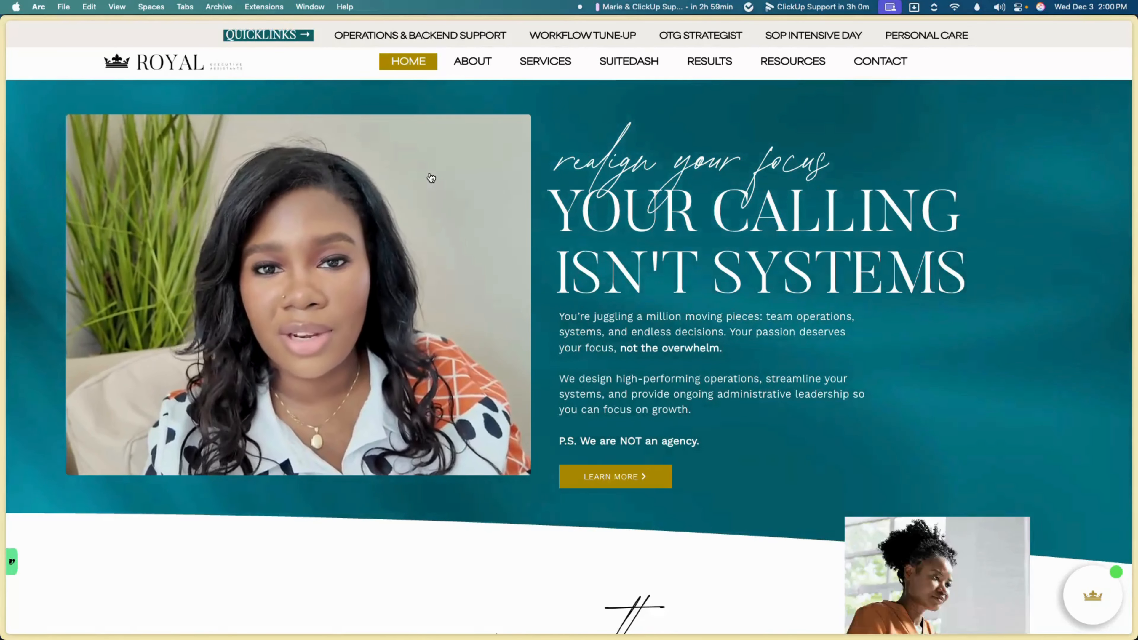
{"action": "left_click", "coordinate": [630, 64]}
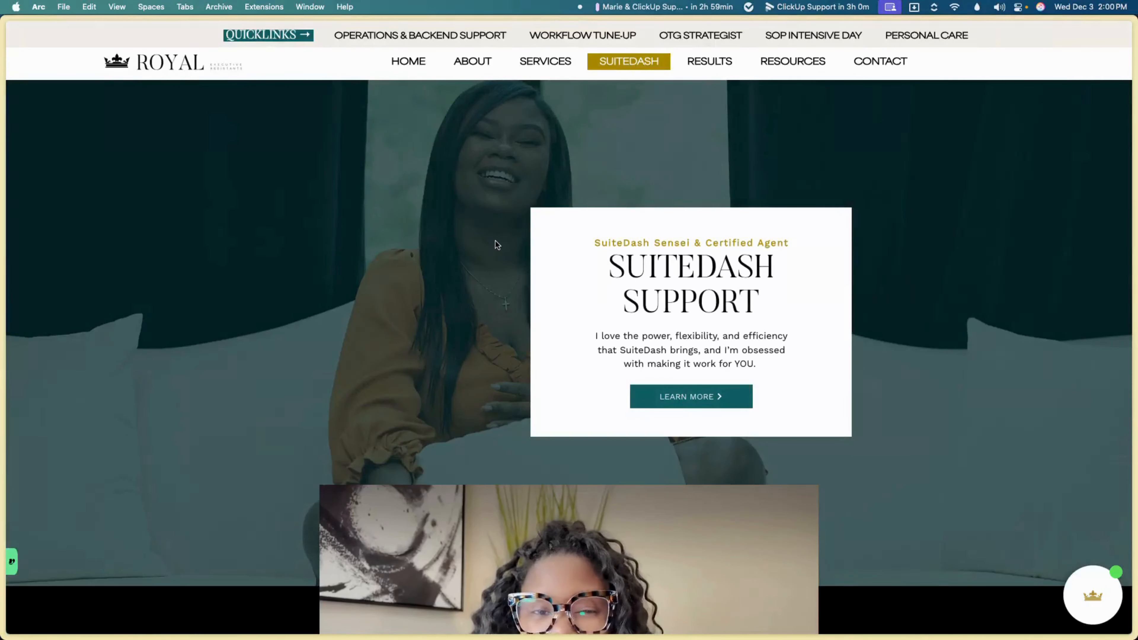
Step: Scroll through the tax workflow package notes, Ideal For and 6–8 week Timeline to the $2,500 Done For You price
{"action": "scroll", "coordinate": [500, 239], "scroll_direction": "down", "scroll_amount": 4}
{"action": "scroll", "coordinate": [500, 239], "scroll_direction": "down", "scroll_amount": 6}
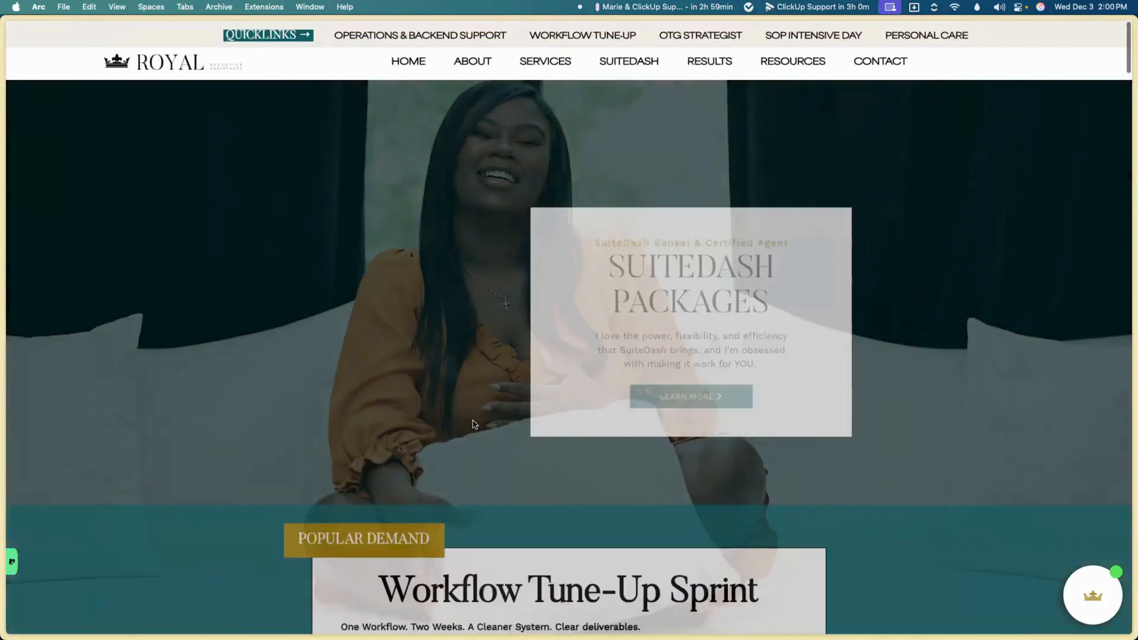
{"action": "scroll", "coordinate": [473, 421], "scroll_direction": "down", "scroll_amount": 9}
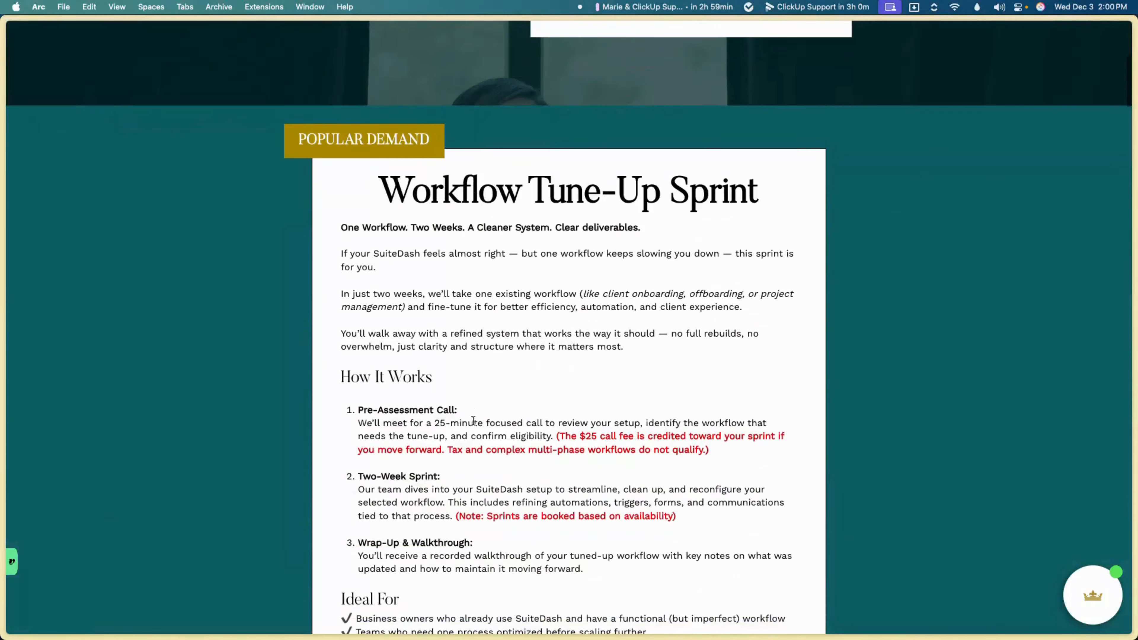
{"action": "scroll", "coordinate": [473, 421], "scroll_direction": "down", "scroll_amount": 3}
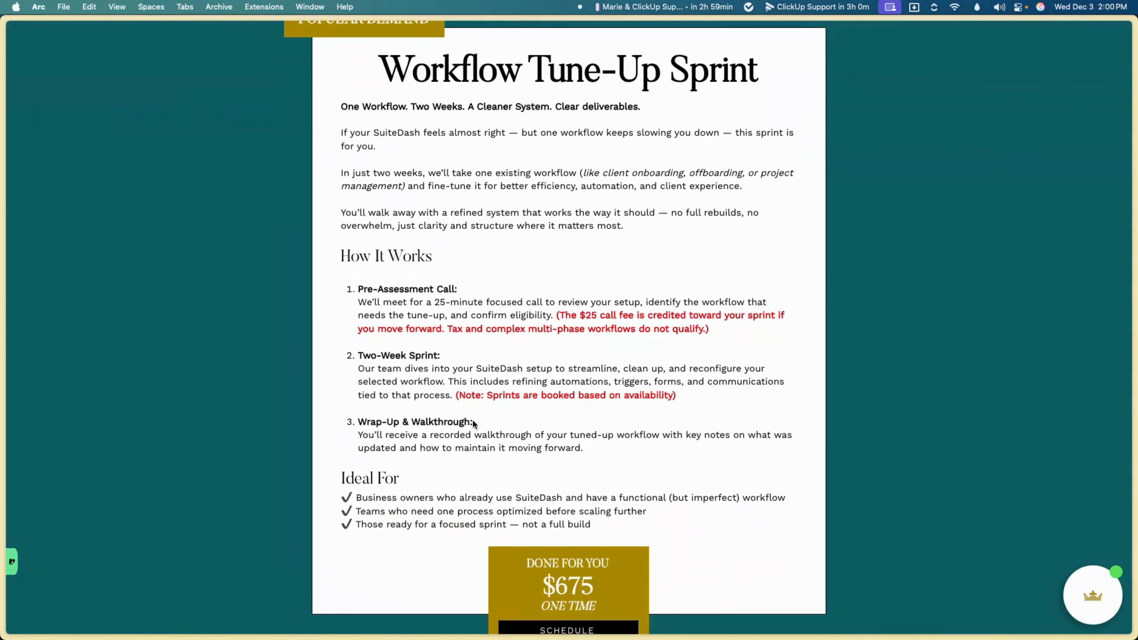
{"action": "scroll", "coordinate": [472, 422], "scroll_direction": "down", "scroll_amount": 1}
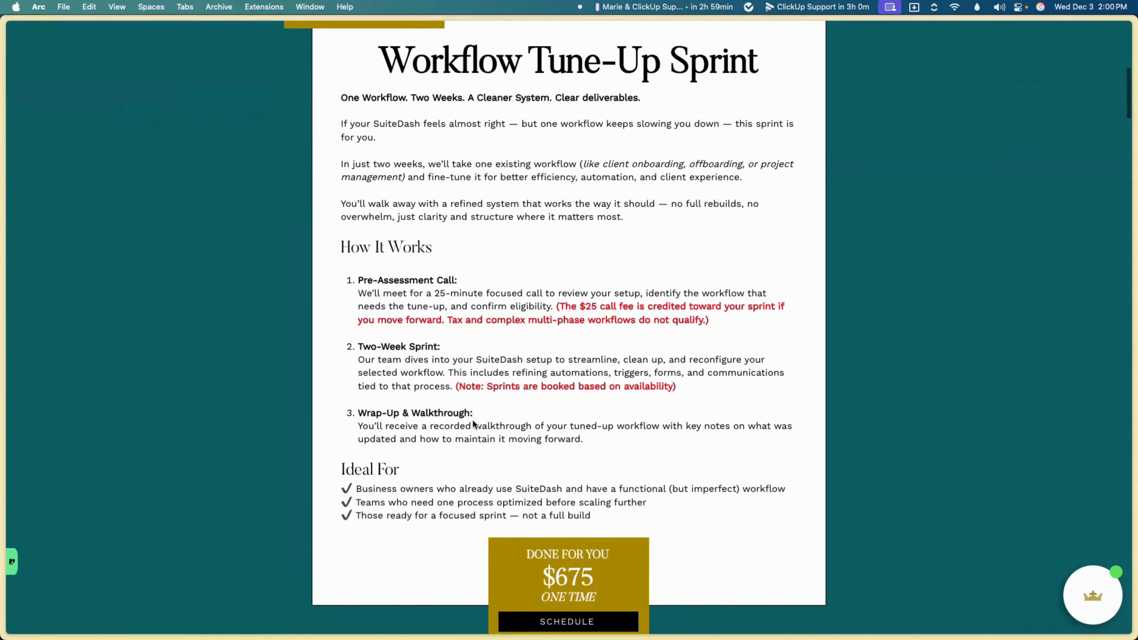
{"action": "scroll", "coordinate": [473, 420], "scroll_direction": "down", "scroll_amount": 13}
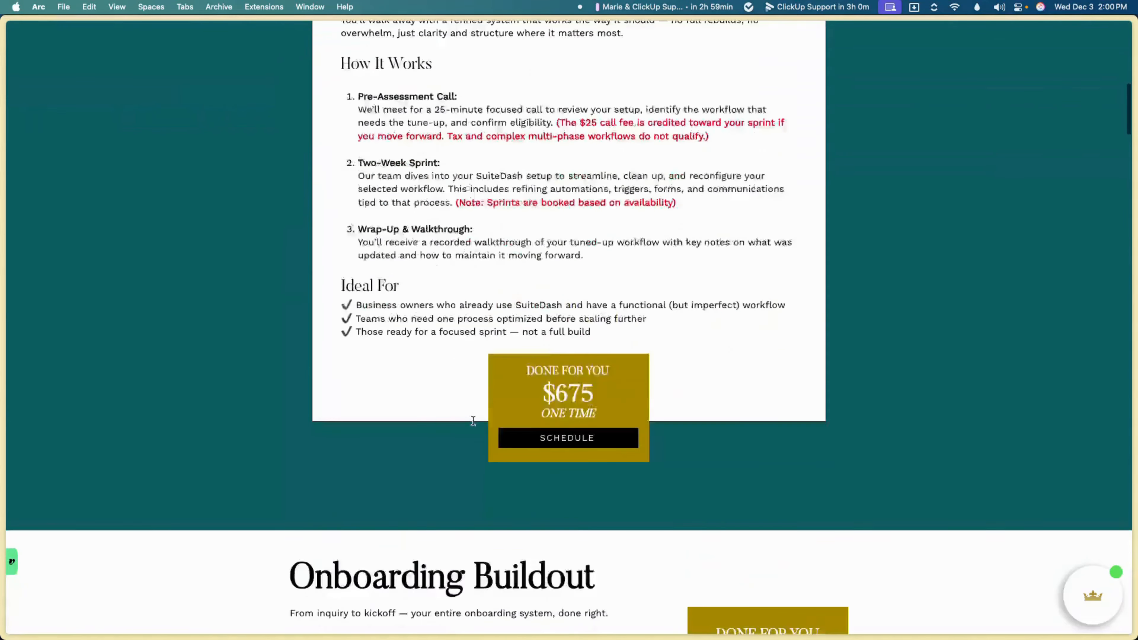
{"action": "scroll", "coordinate": [473, 421], "scroll_direction": "down", "scroll_amount": 2}
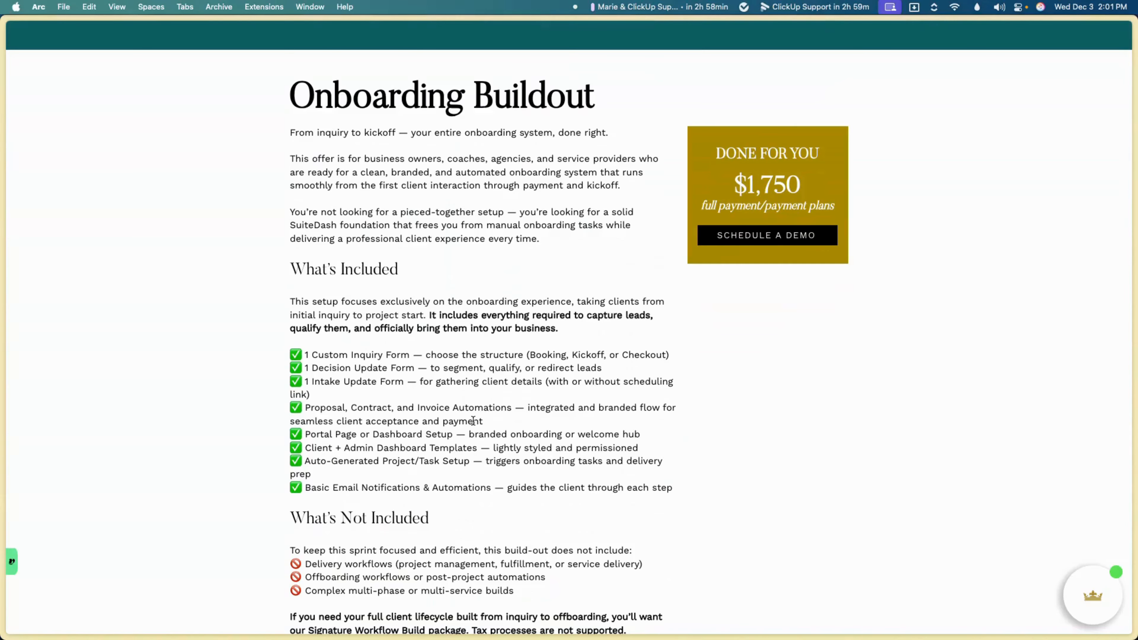
{"action": "scroll", "coordinate": [472, 421], "scroll_direction": "down", "scroll_amount": 1}
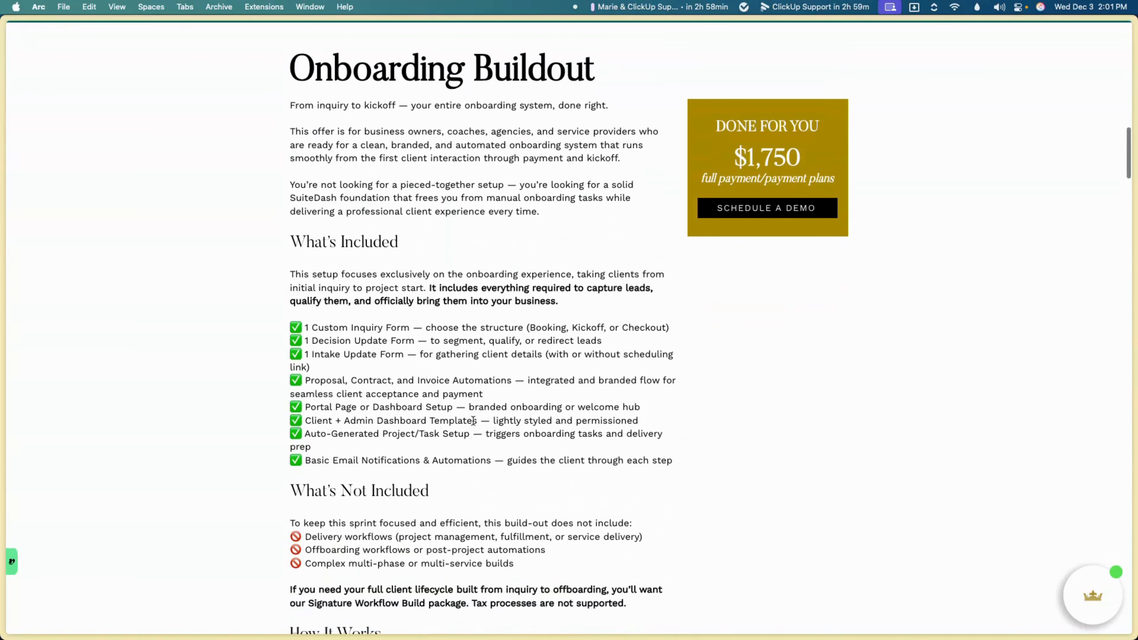
{"action": "scroll", "coordinate": [473, 420], "scroll_direction": "down", "scroll_amount": 10}
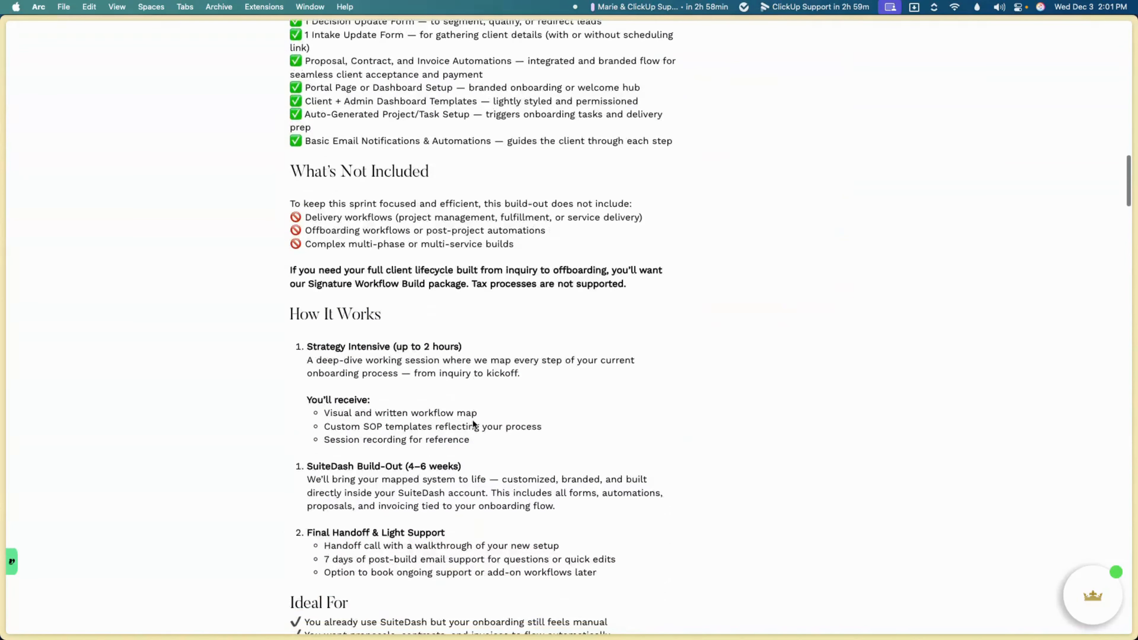
{"action": "scroll", "coordinate": [472, 421], "scroll_direction": "down", "scroll_amount": 20}
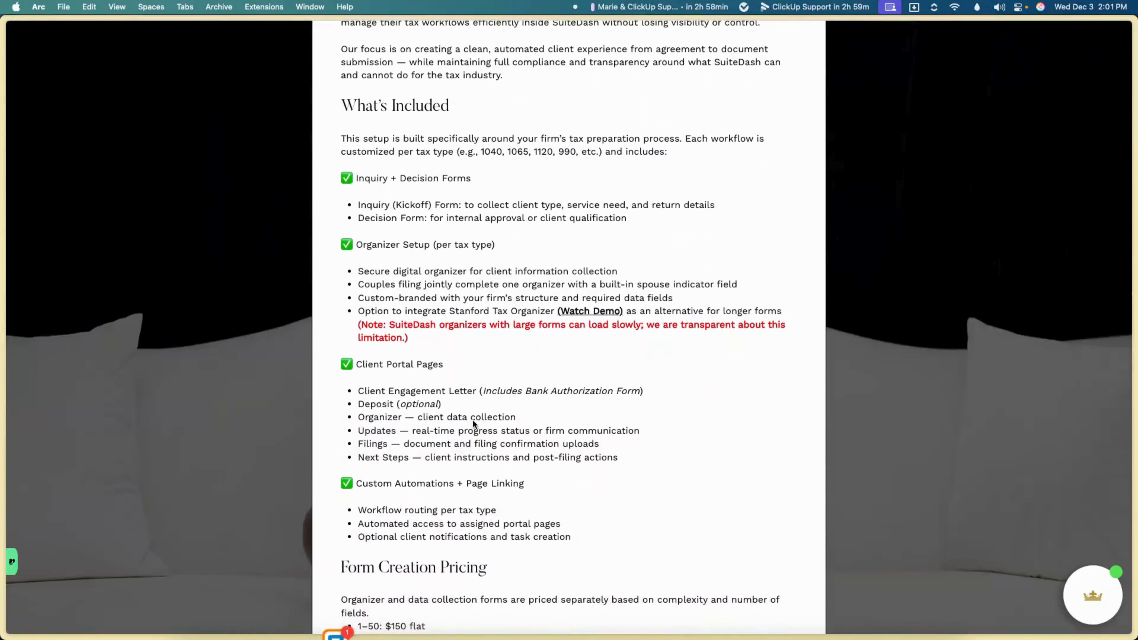
{"action": "scroll", "coordinate": [472, 419], "scroll_direction": "down", "scroll_amount": 7}
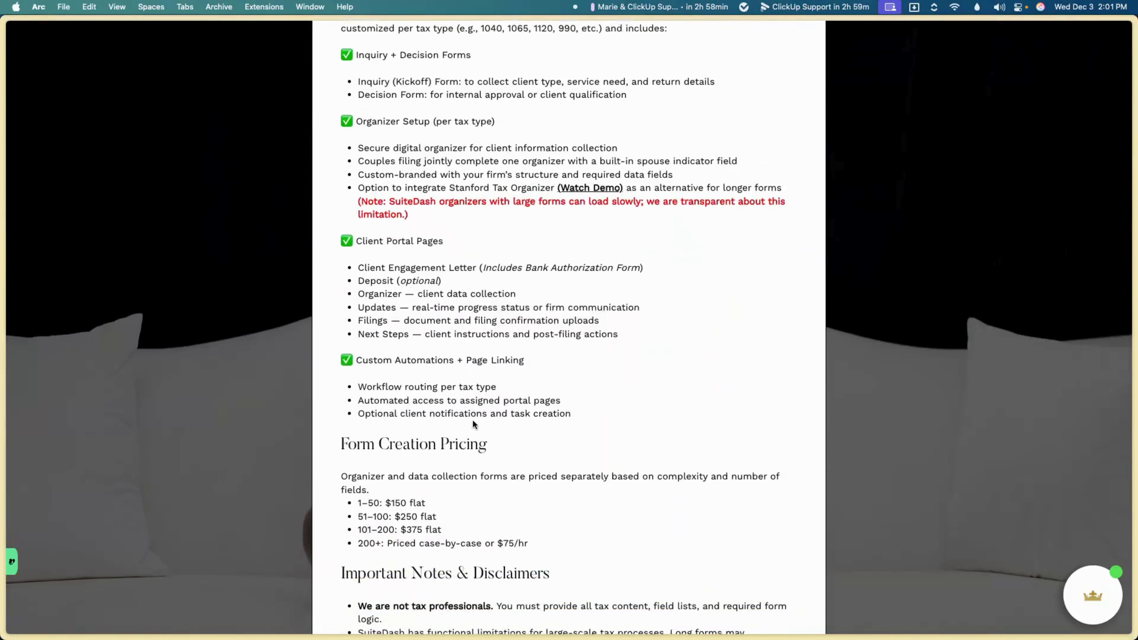
{"action": "scroll", "coordinate": [474, 423], "scroll_direction": "down", "scroll_amount": 13}
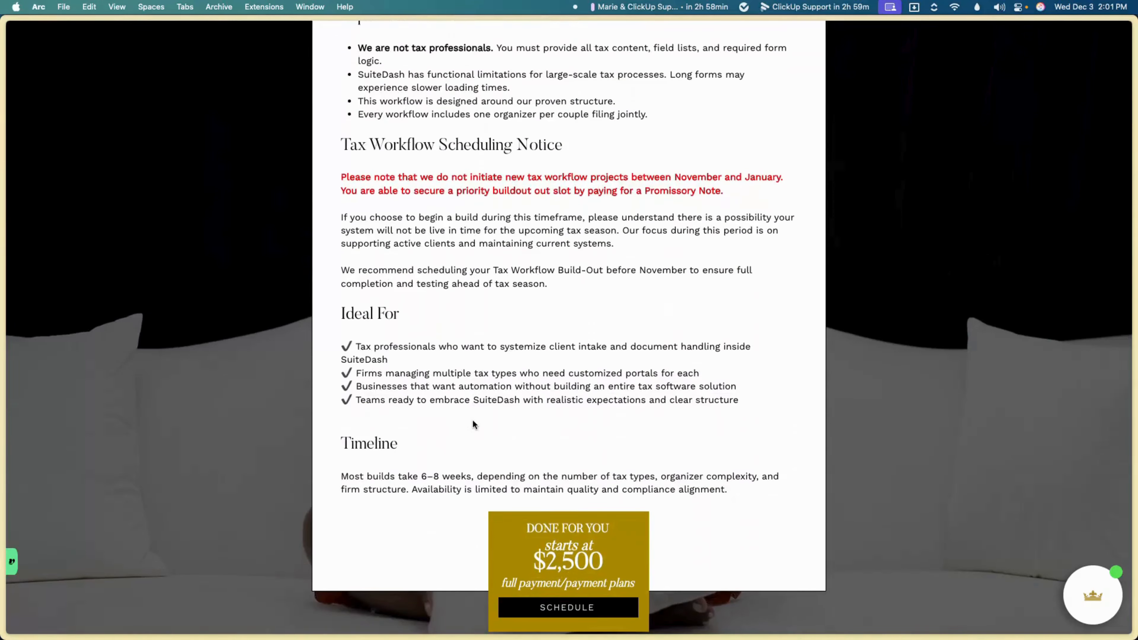
Step: Scroll past Complete Buildout and the 1-Hour Training, then back up to the 2.5-Hour Training card
{"action": "scroll", "coordinate": [473, 424], "scroll_direction": "down", "scroll_amount": 12}
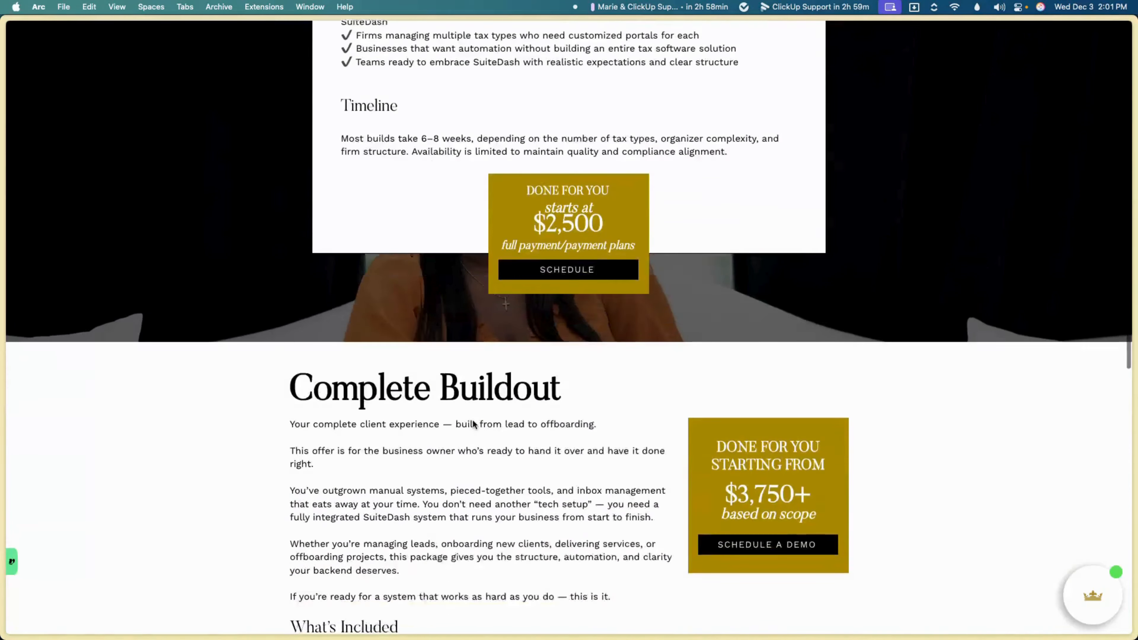
{"action": "scroll", "coordinate": [473, 421], "scroll_direction": "down", "scroll_amount": 5}
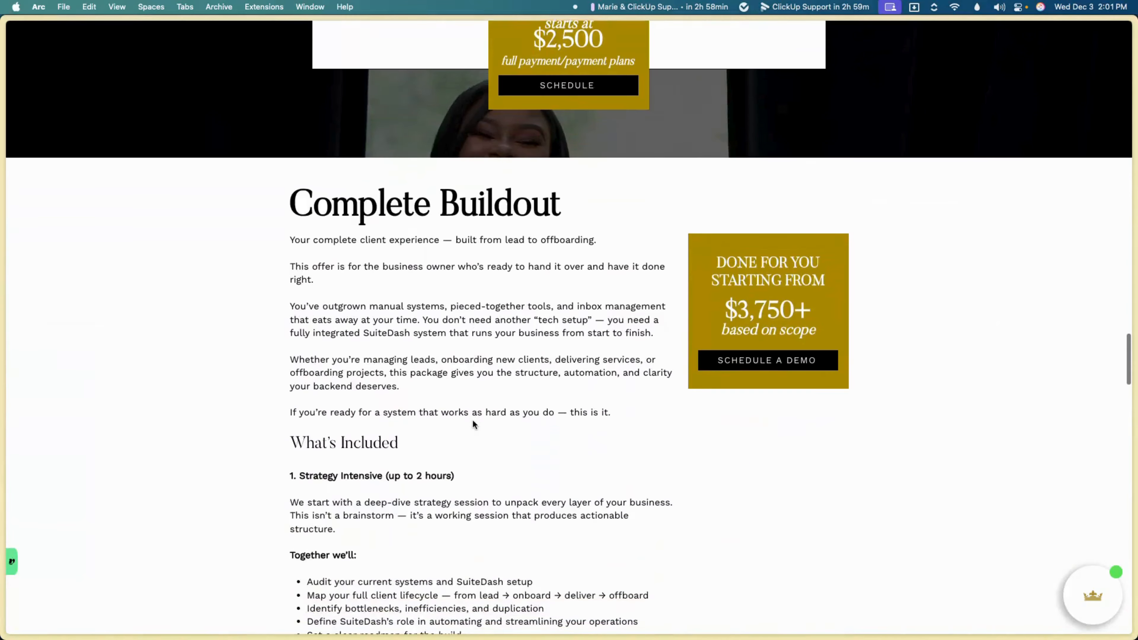
{"action": "scroll", "coordinate": [473, 424], "scroll_direction": "down", "scroll_amount": 2}
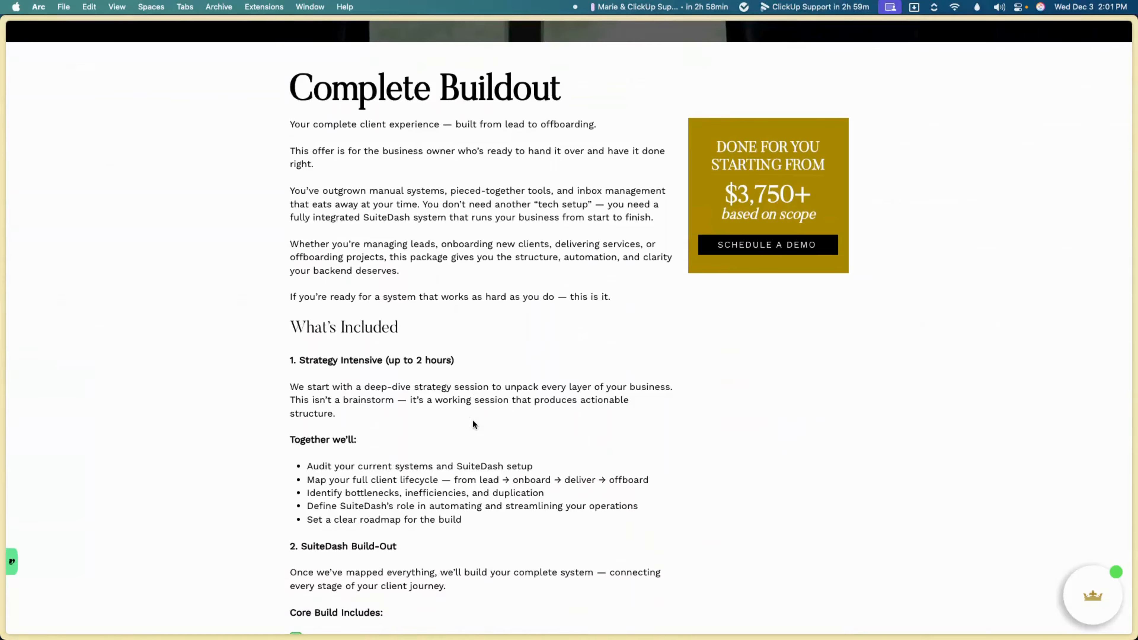
{"action": "scroll", "coordinate": [473, 424], "scroll_direction": "down", "scroll_amount": 3}
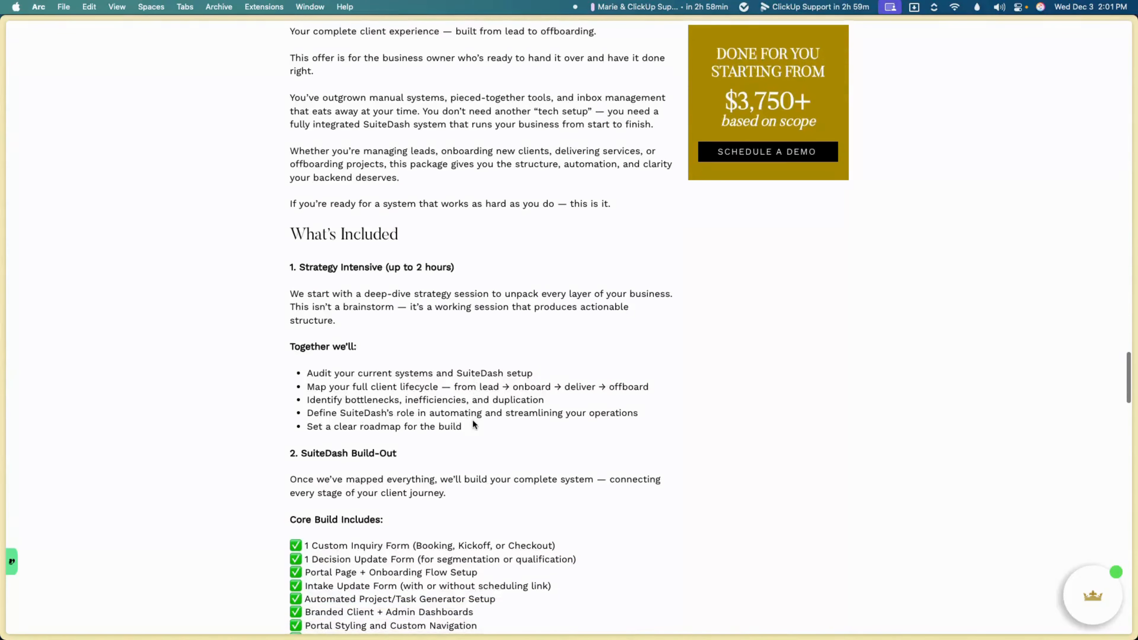
{"action": "scroll", "coordinate": [473, 422], "scroll_direction": "down", "scroll_amount": 5}
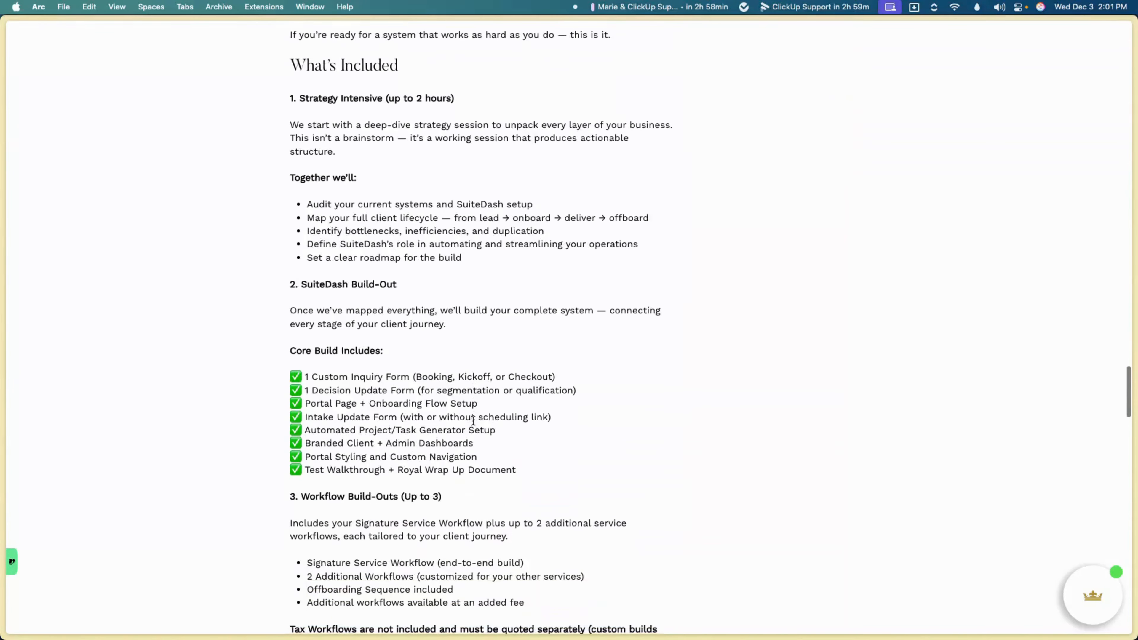
{"action": "scroll", "coordinate": [473, 422], "scroll_direction": "down", "scroll_amount": 5}
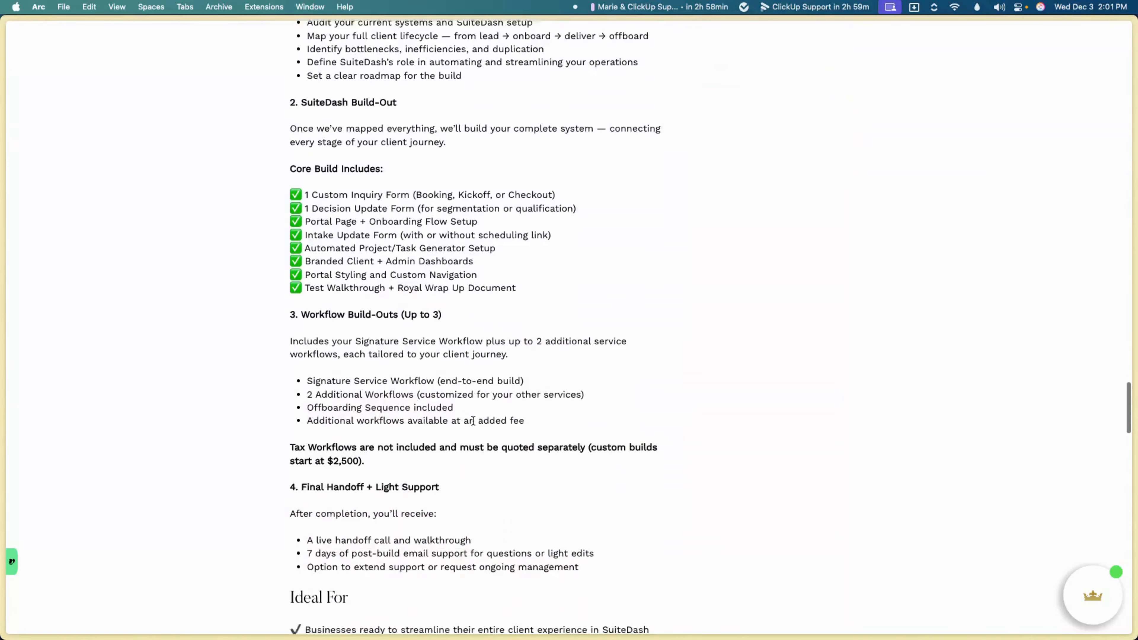
{"action": "scroll", "coordinate": [472, 421], "scroll_direction": "down", "scroll_amount": 10}
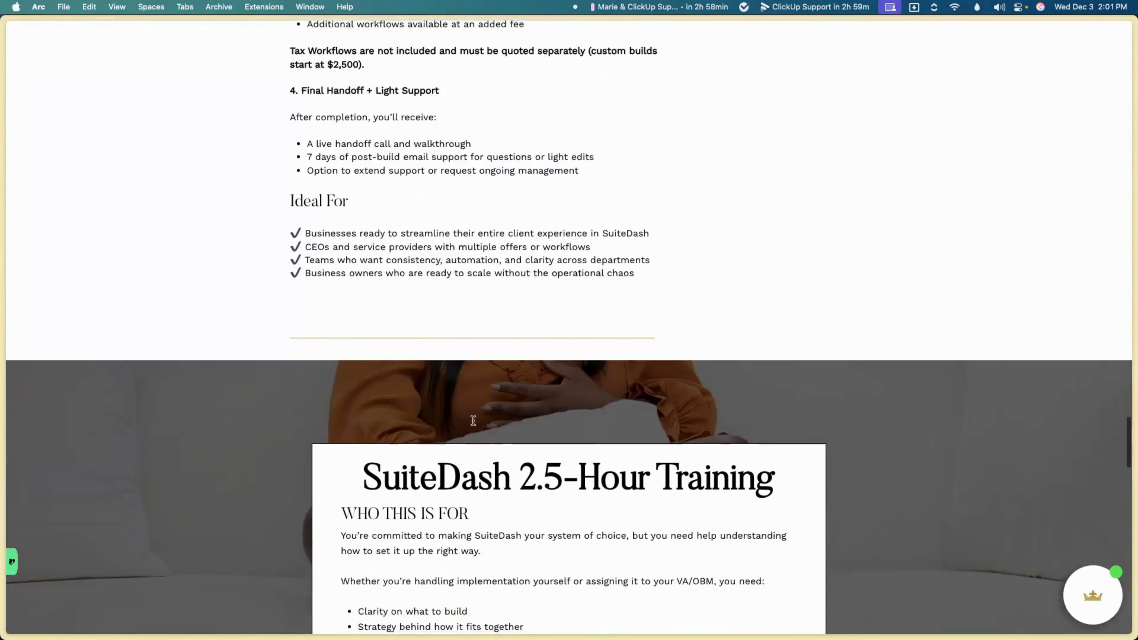
{"action": "scroll", "coordinate": [473, 421], "scroll_direction": "down", "scroll_amount": 10}
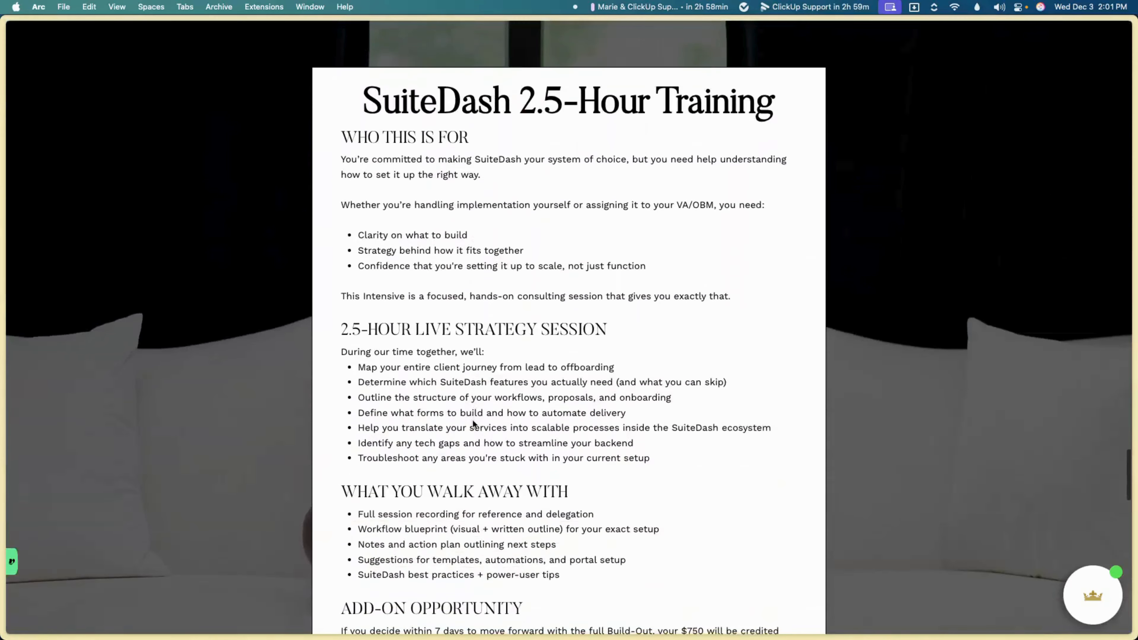
{"action": "scroll", "coordinate": [473, 421], "scroll_direction": "down", "scroll_amount": 1}
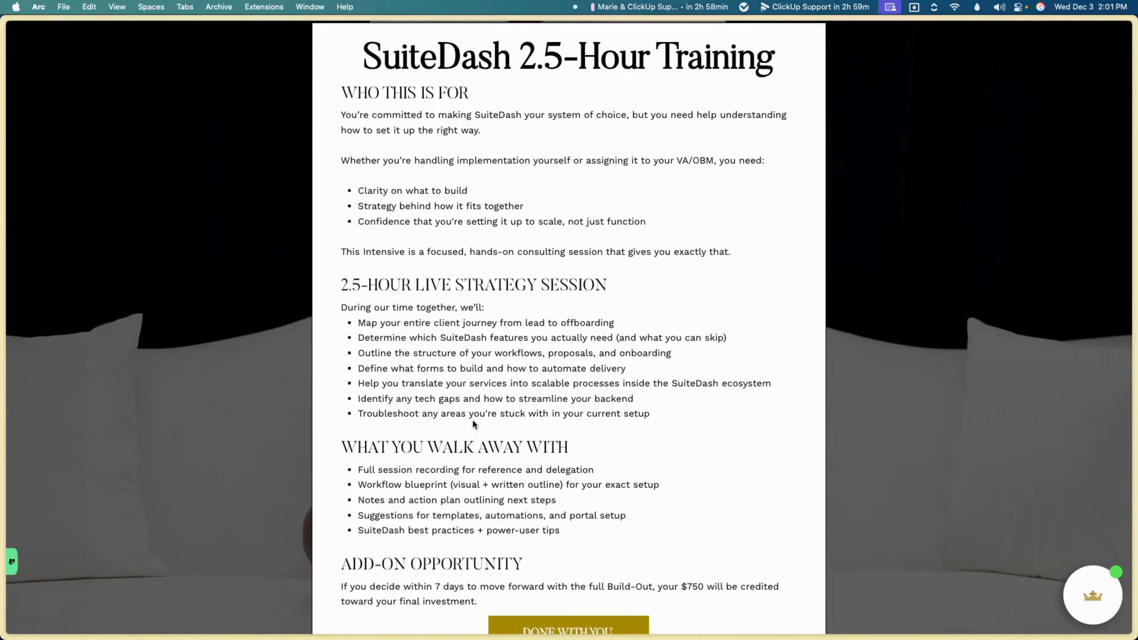
{"action": "scroll", "coordinate": [473, 424], "scroll_direction": "down", "scroll_amount": 2}
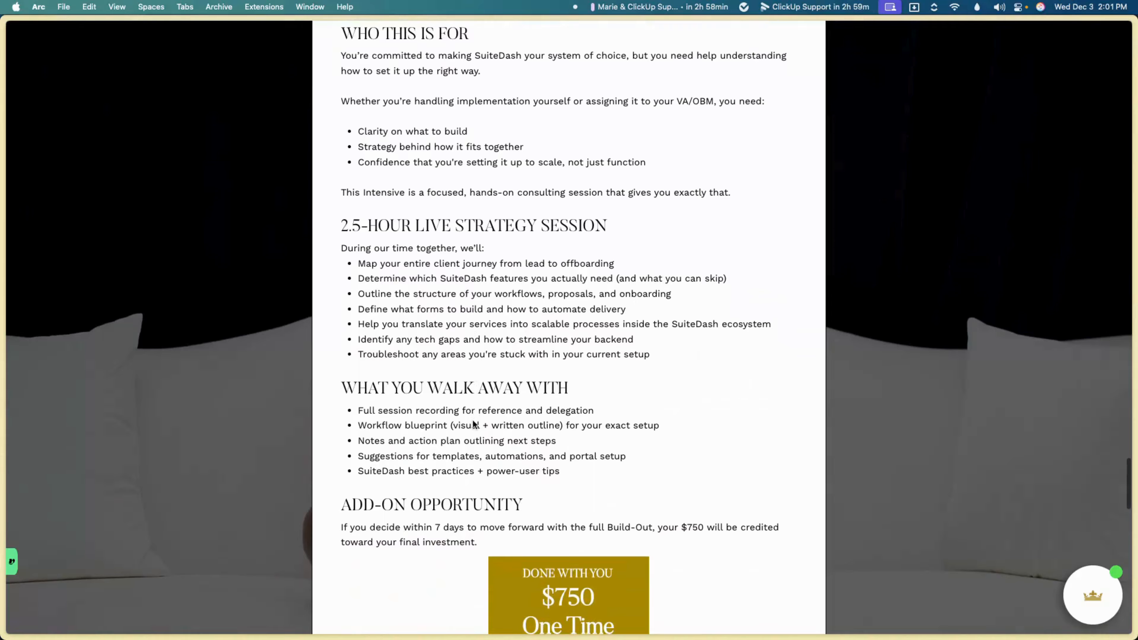
{"action": "scroll", "coordinate": [472, 420], "scroll_direction": "down", "scroll_amount": 2}
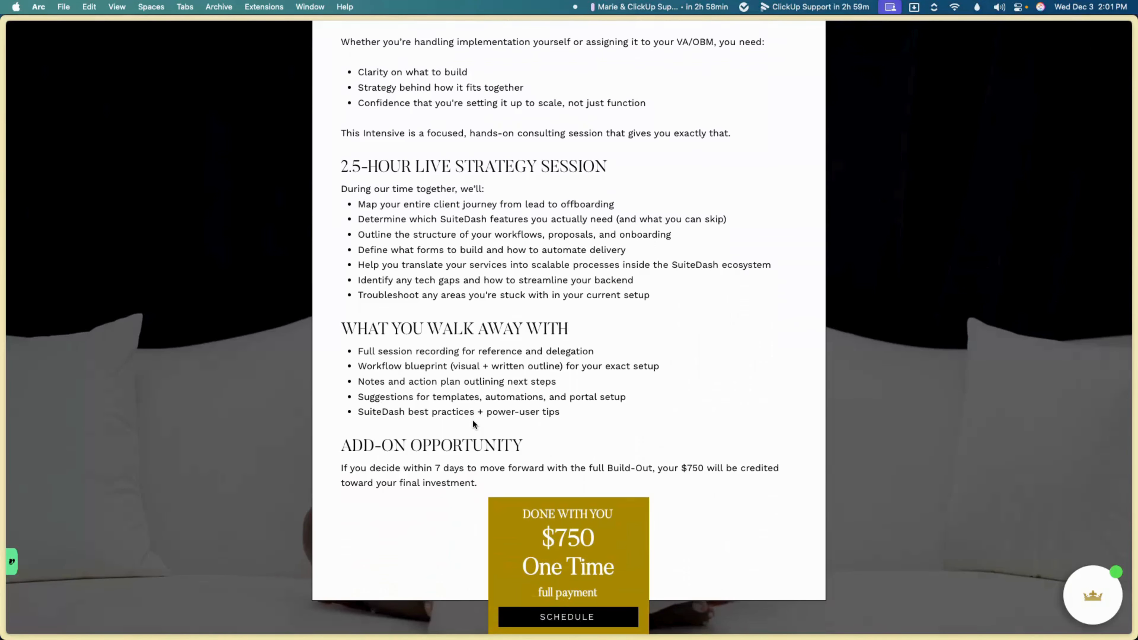
{"action": "scroll", "coordinate": [473, 424], "scroll_direction": "down", "scroll_amount": 6}
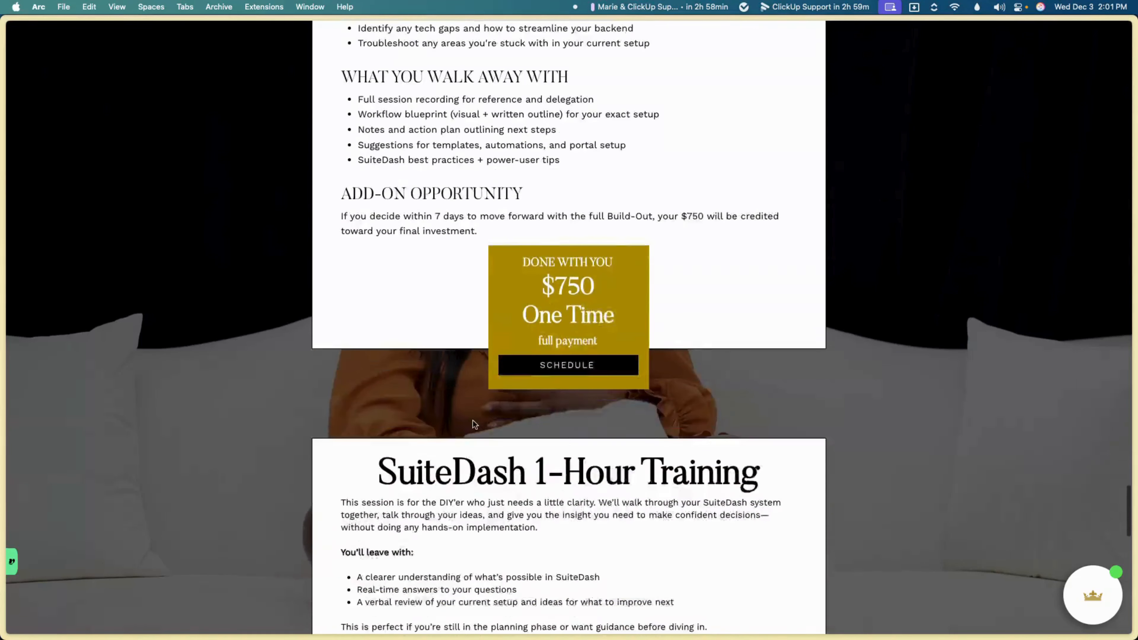
{"action": "scroll", "coordinate": [473, 421], "scroll_direction": "down", "scroll_amount": 2}
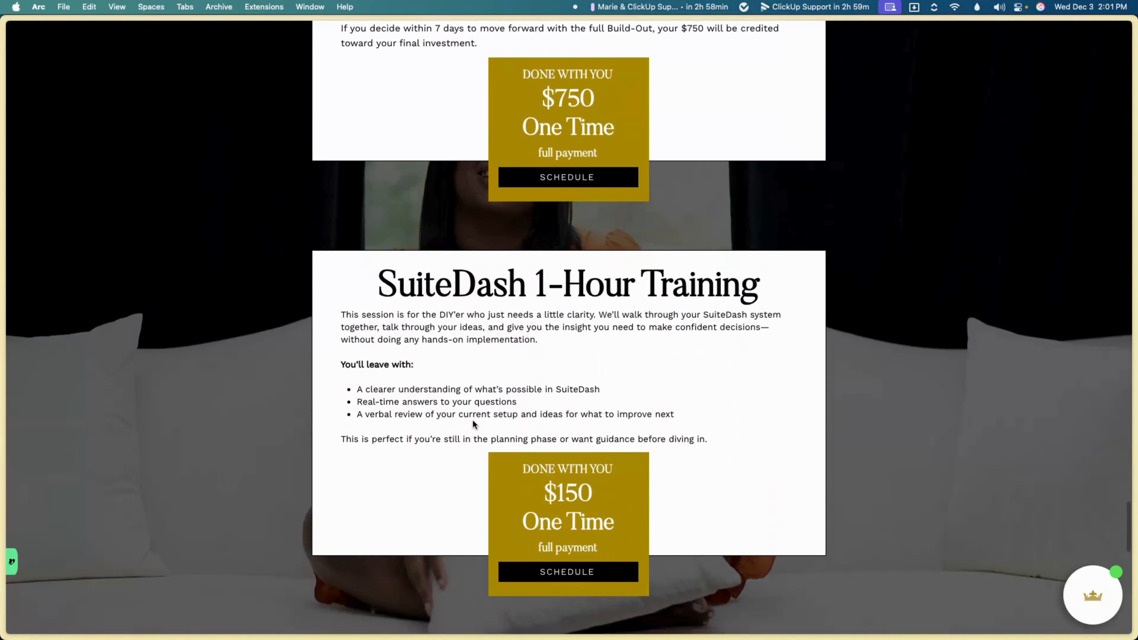
{"action": "scroll", "coordinate": [472, 424], "scroll_direction": "up", "scroll_amount": 10}
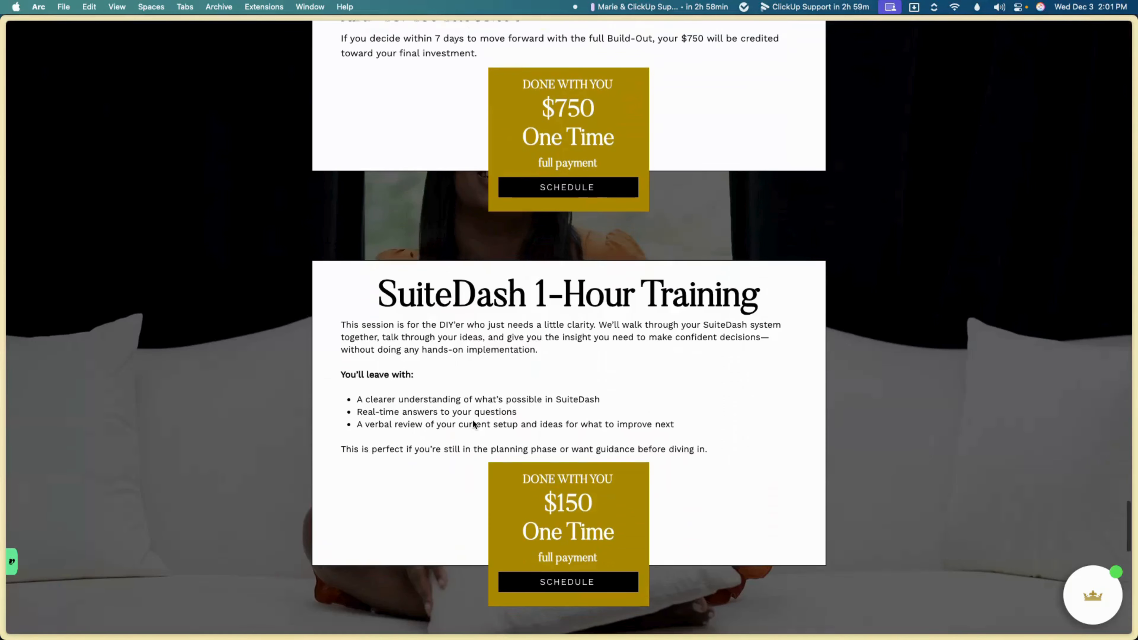
{"action": "scroll", "coordinate": [472, 420], "scroll_direction": "up", "scroll_amount": 1}
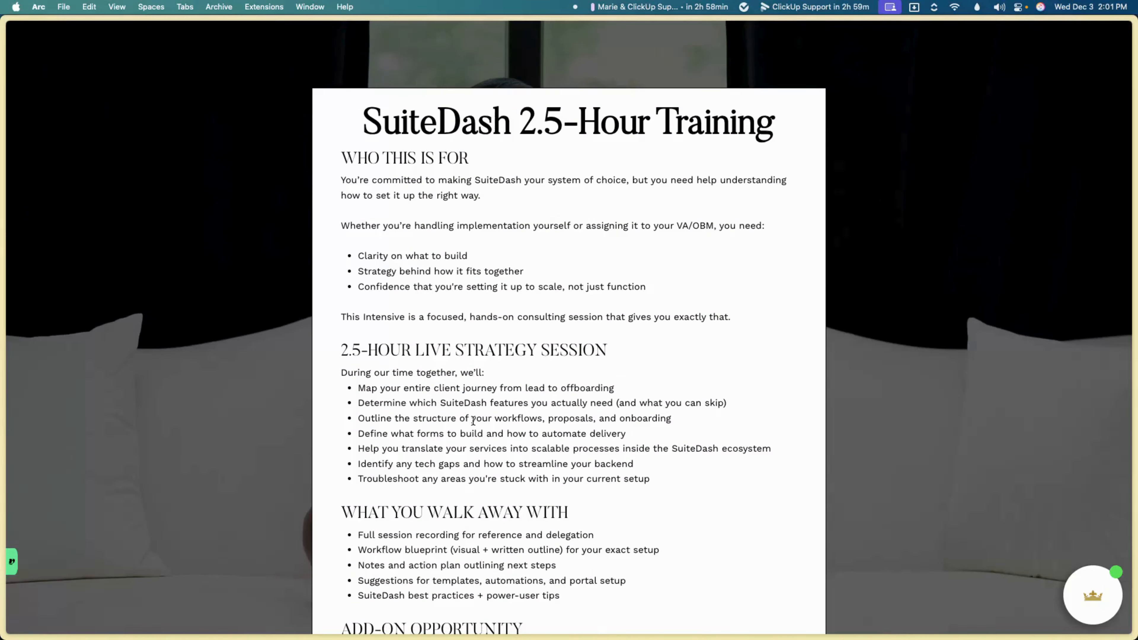
Step: Scroll down to recheck the $750 and $150 training price boxes
{"action": "scroll", "coordinate": [484, 372], "scroll_direction": "down", "scroll_amount": 2}
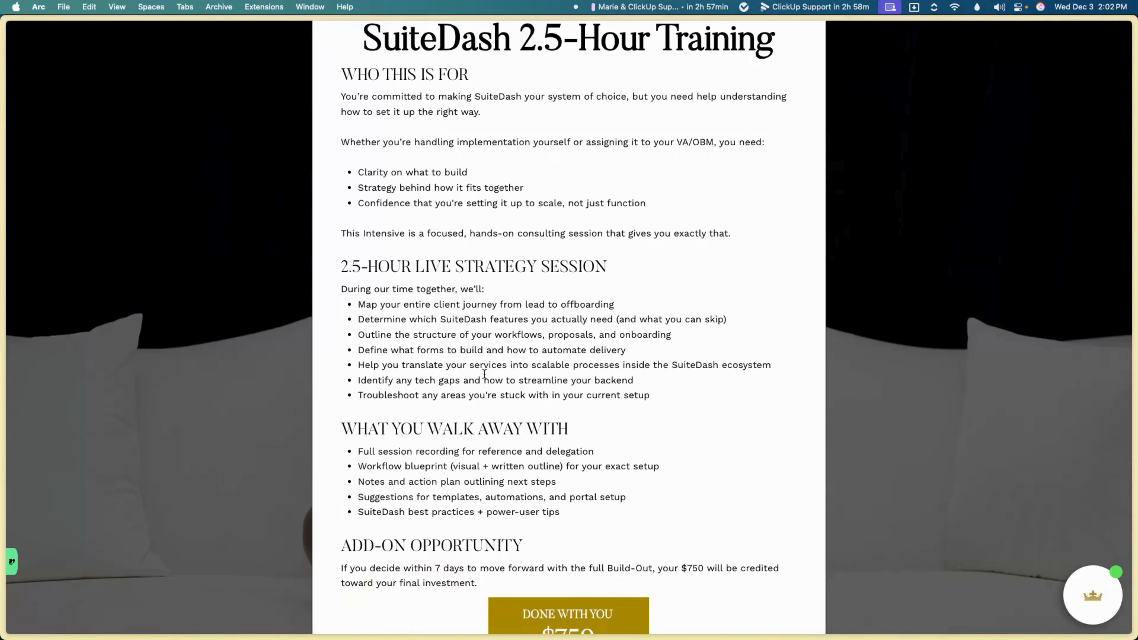
{"action": "scroll", "coordinate": [484, 374], "scroll_direction": "down", "scroll_amount": 10}
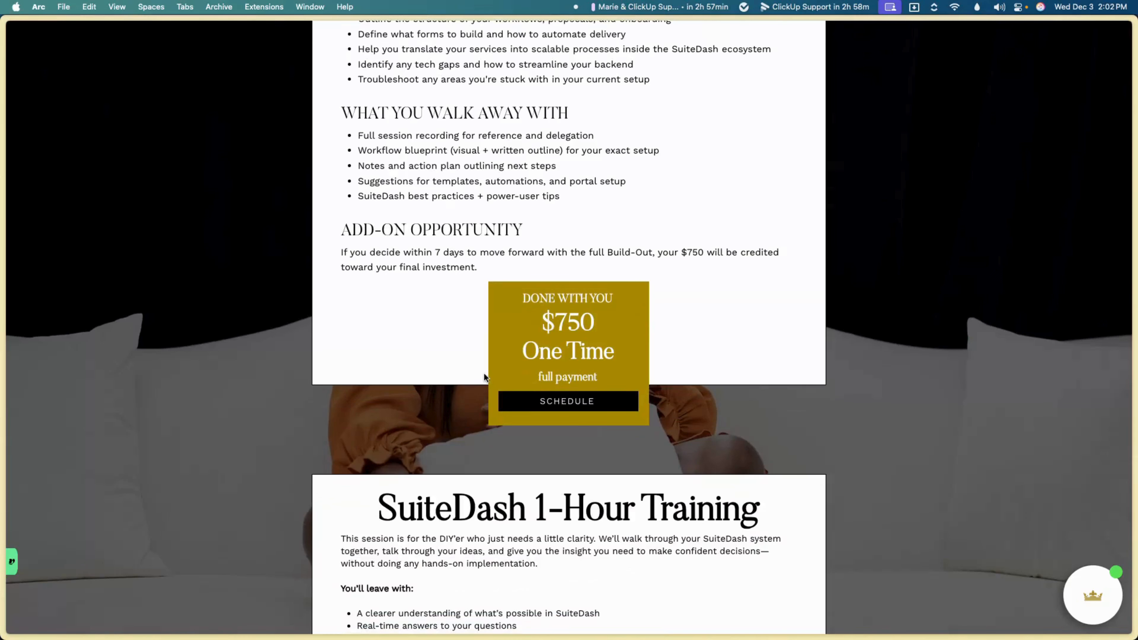
{"action": "scroll", "coordinate": [484, 373], "scroll_direction": "down", "scroll_amount": 7}
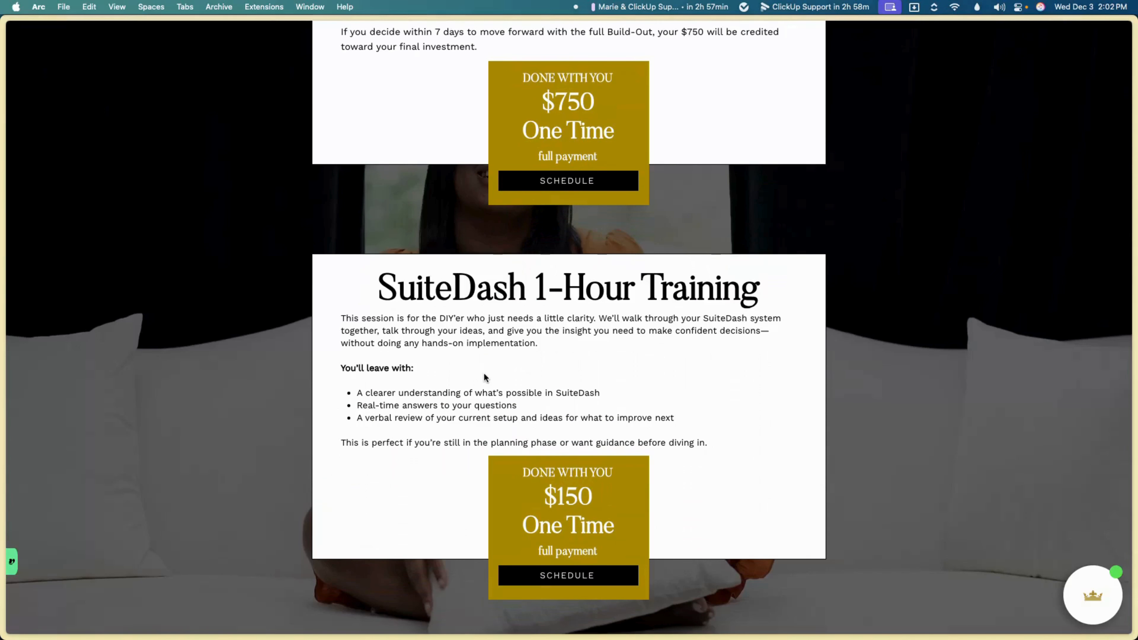
{"action": "scroll", "coordinate": [484, 373], "scroll_direction": "down", "scroll_amount": 6}
Step: Scroll back up to the SuiteDash Packages header showing the Workflow Tune-Up Sprint offer
{"action": "scroll", "coordinate": [485, 376], "scroll_direction": "up", "scroll_amount": 20}
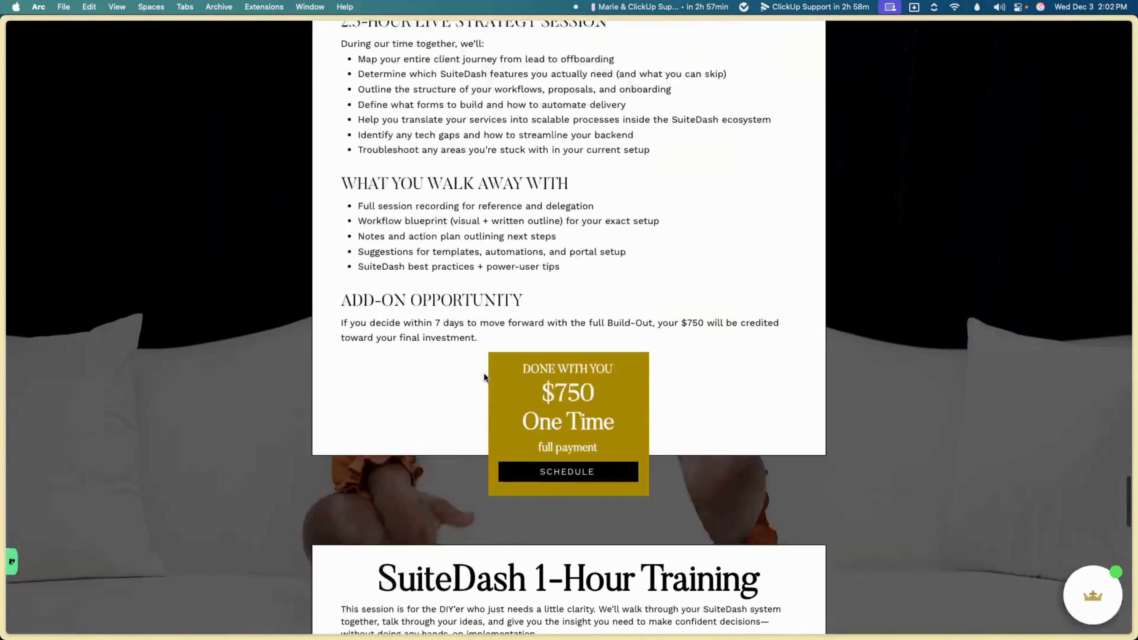
{"action": "scroll", "coordinate": [484, 374], "scroll_direction": "up", "scroll_amount": 20}
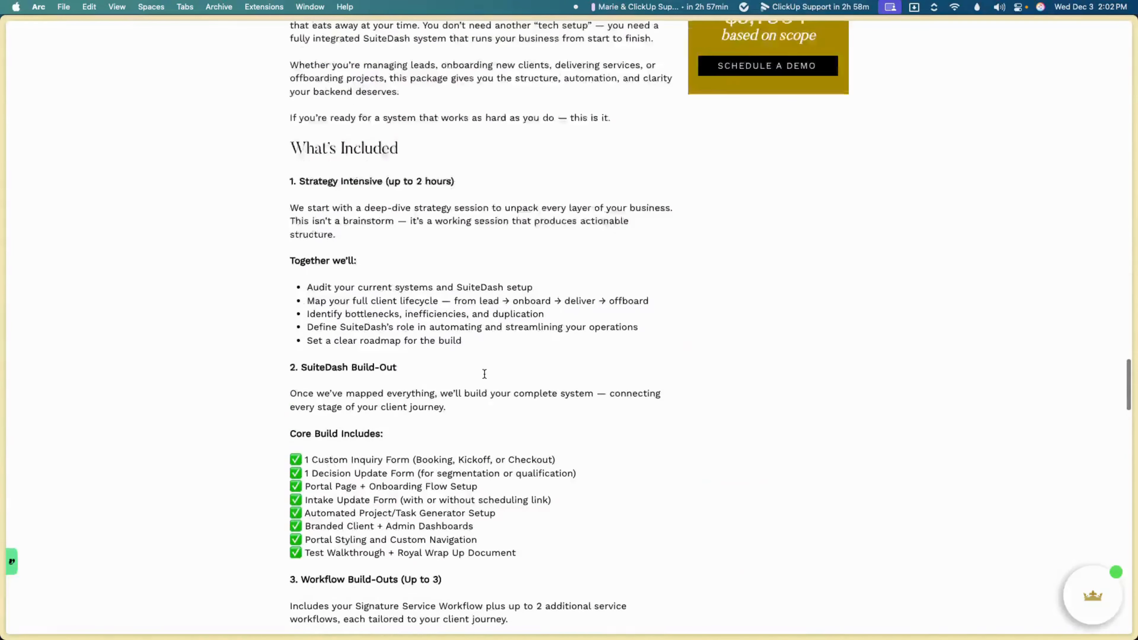
{"action": "scroll", "coordinate": [484, 373], "scroll_direction": "up", "scroll_amount": 20}
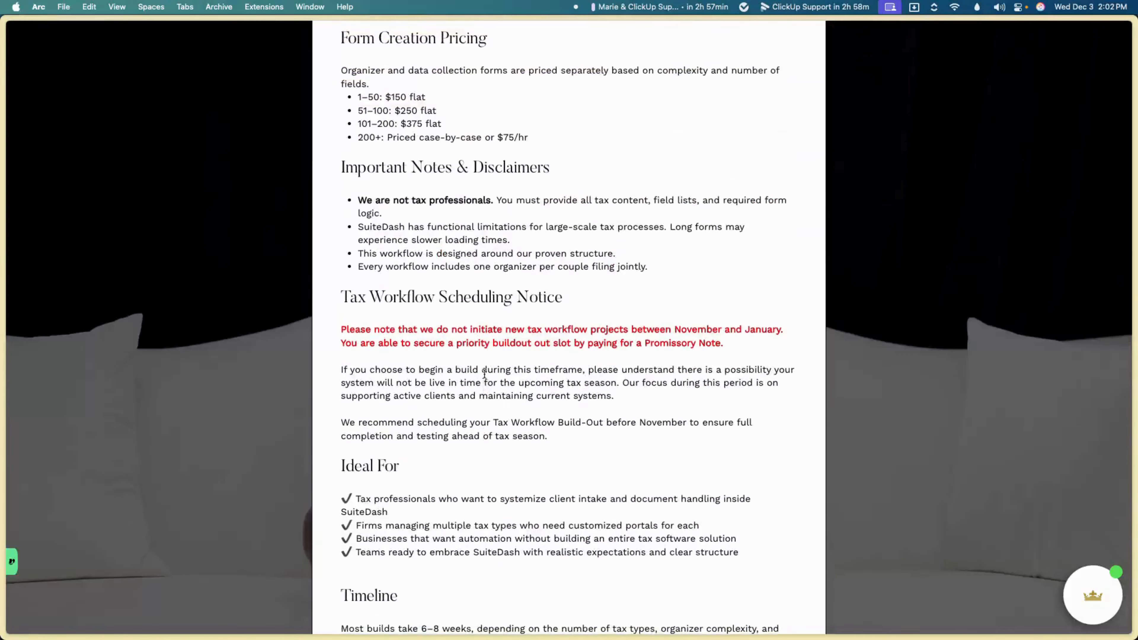
{"action": "scroll", "coordinate": [484, 373], "scroll_direction": "up", "scroll_amount": 20}
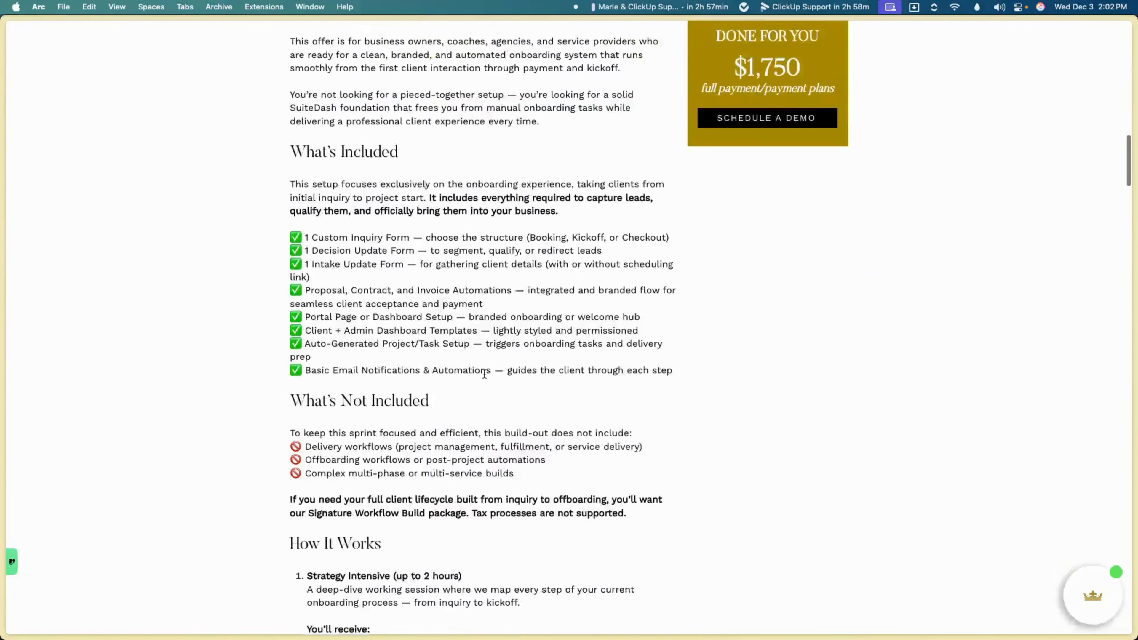
{"action": "scroll", "coordinate": [483, 373], "scroll_direction": "up", "scroll_amount": 3}
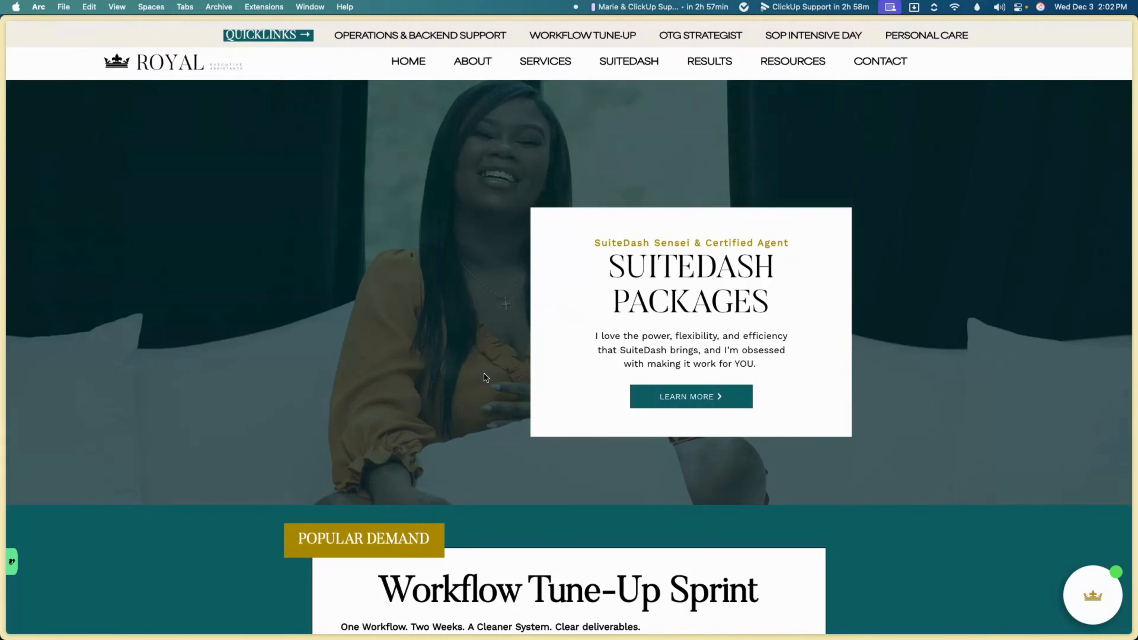
Step: Open the OTG Strategist page and read its 'This is for you if' list for the $150 monthly access
{"action": "left_click", "coordinate": [726, 36]}
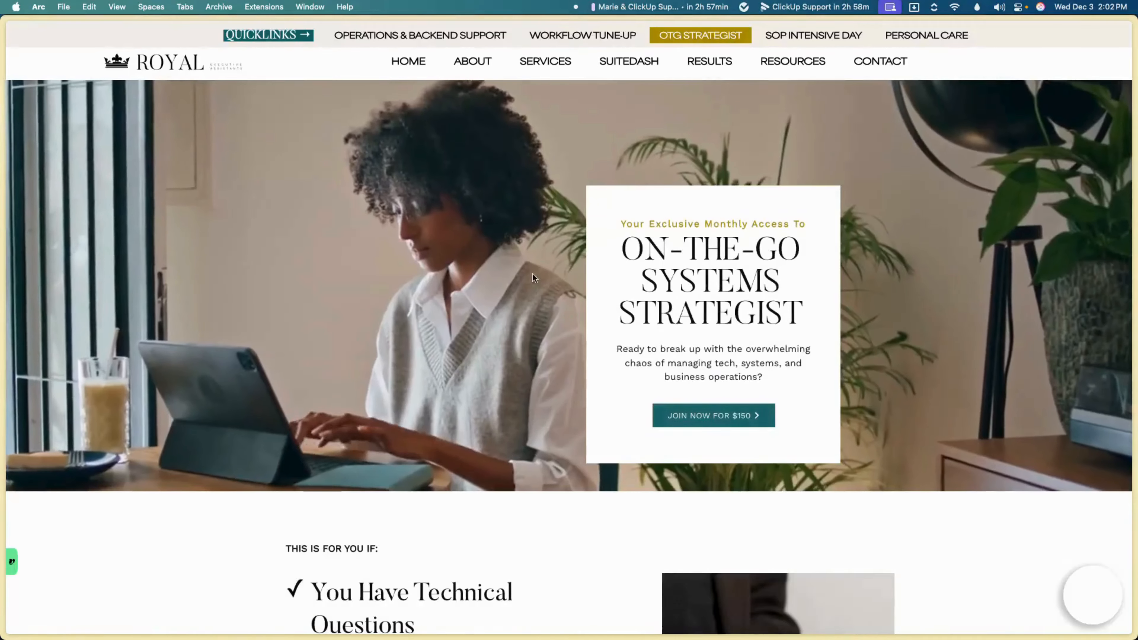
{"action": "scroll", "coordinate": [533, 275], "scroll_direction": "down", "scroll_amount": 5}
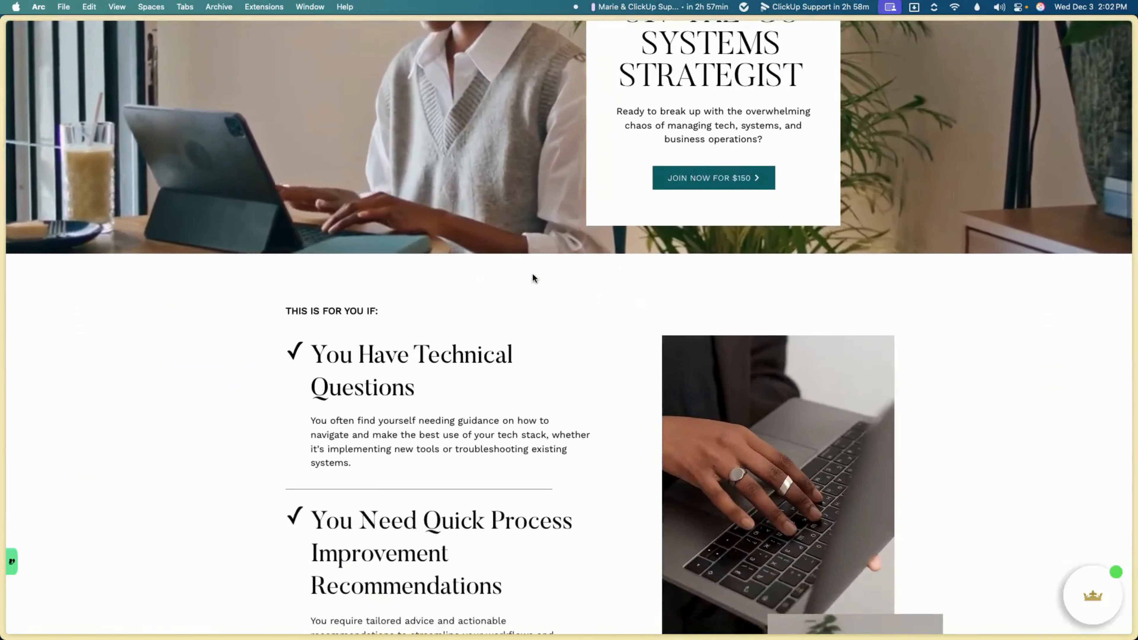
{"action": "scroll", "coordinate": [533, 278], "scroll_direction": "down", "scroll_amount": 7}
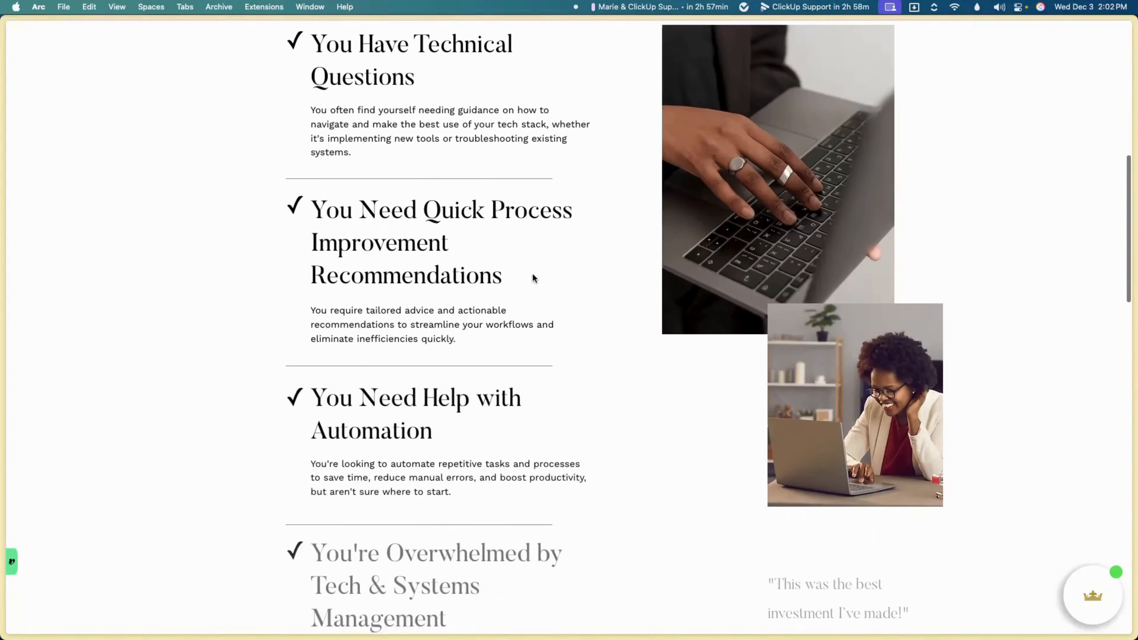
{"action": "scroll", "coordinate": [533, 278], "scroll_direction": "down", "scroll_amount": 6}
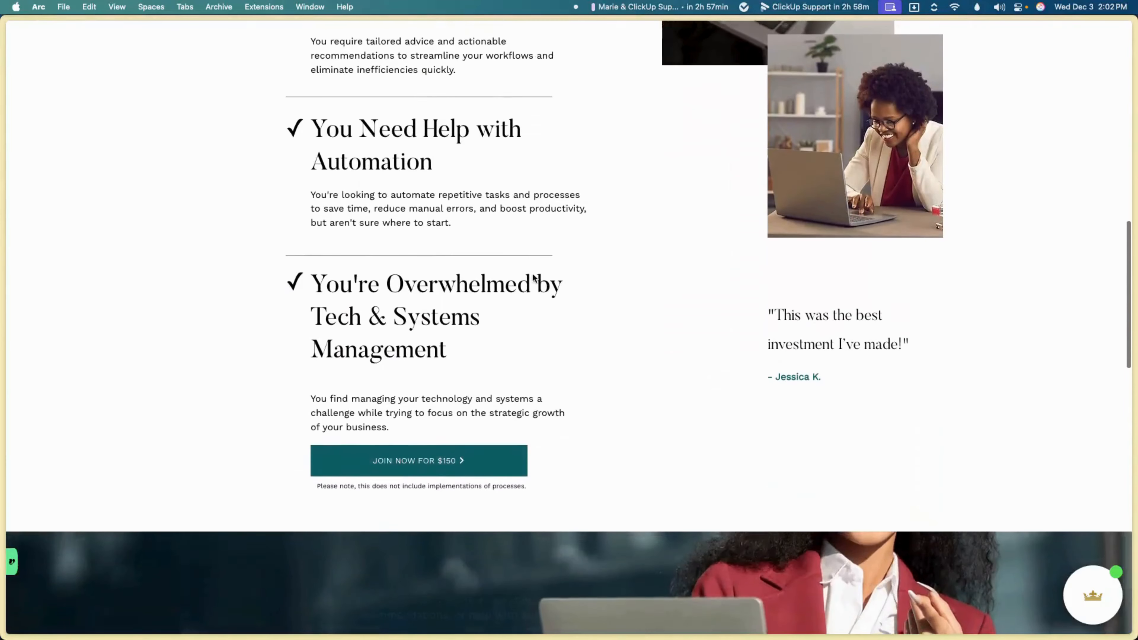
{"action": "scroll", "coordinate": [533, 278], "scroll_direction": "down", "scroll_amount": 1}
{"action": "scroll", "coordinate": [532, 274], "scroll_direction": "up", "scroll_amount": 14}
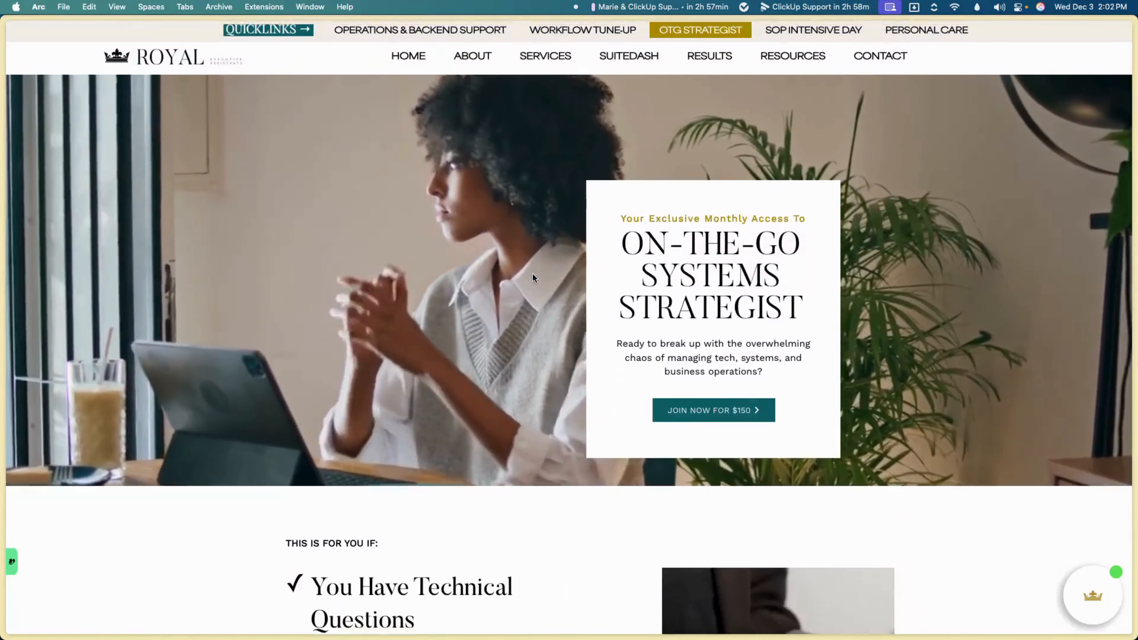
{"action": "mouse_move", "coordinate": [557, 57]}
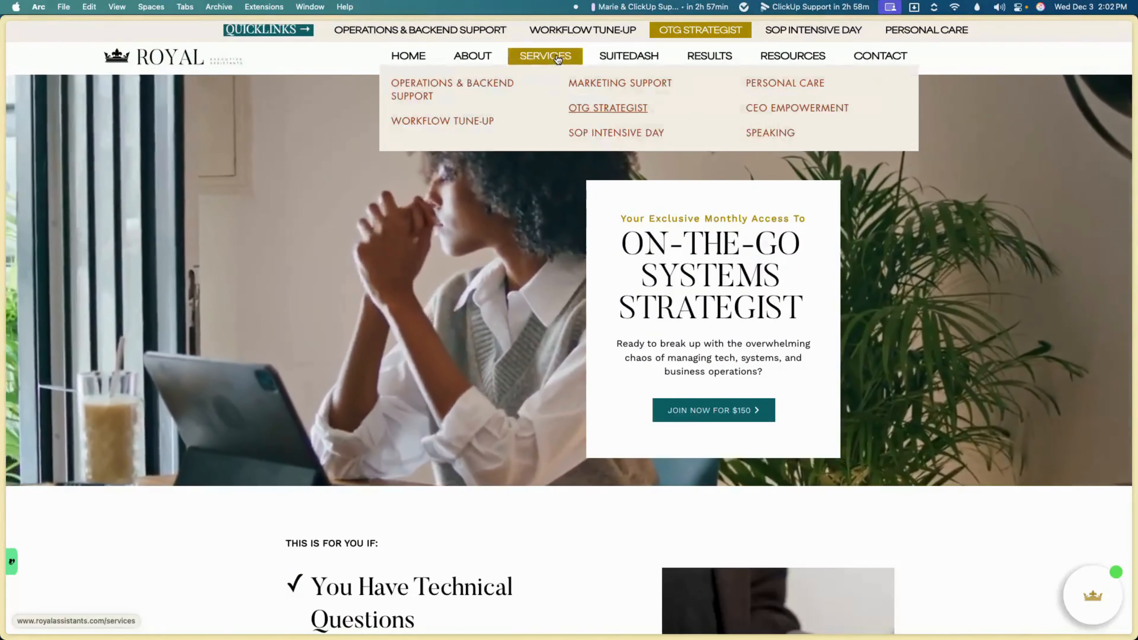